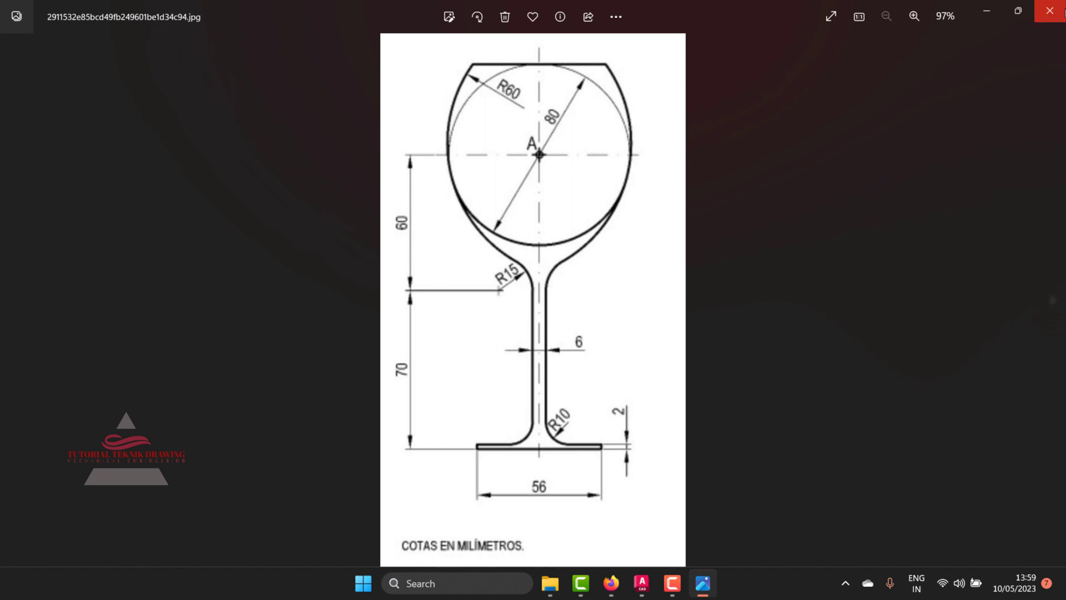
- Start a new blank AutoCAD drawing and show the wine-glass reference in a smaller Photos window
{"action": "left_click", "coordinate": [986, 11]}
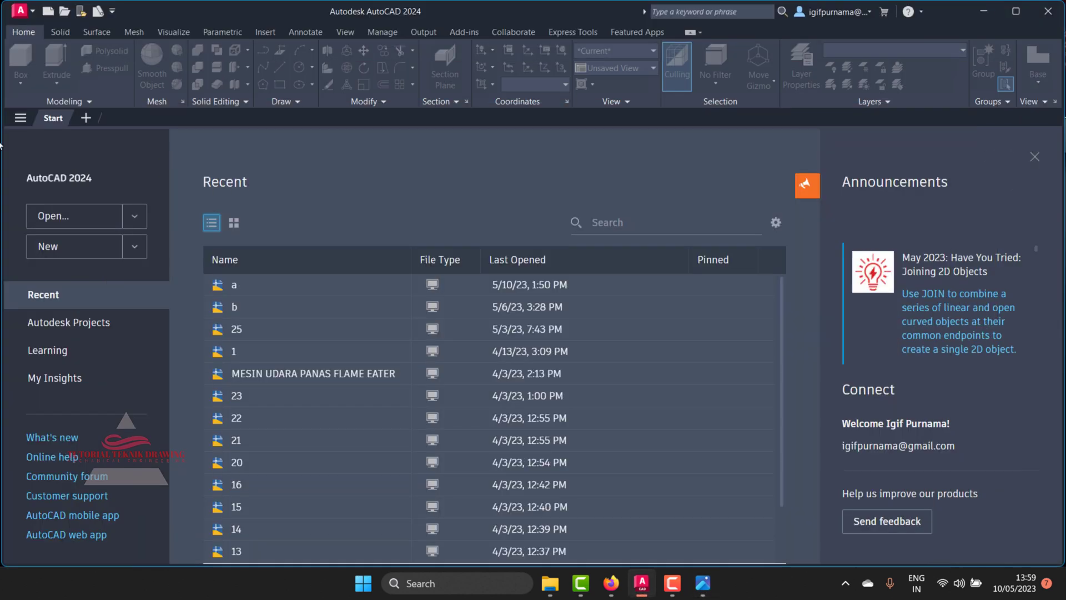
{"action": "left_click", "coordinate": [47, 247]}
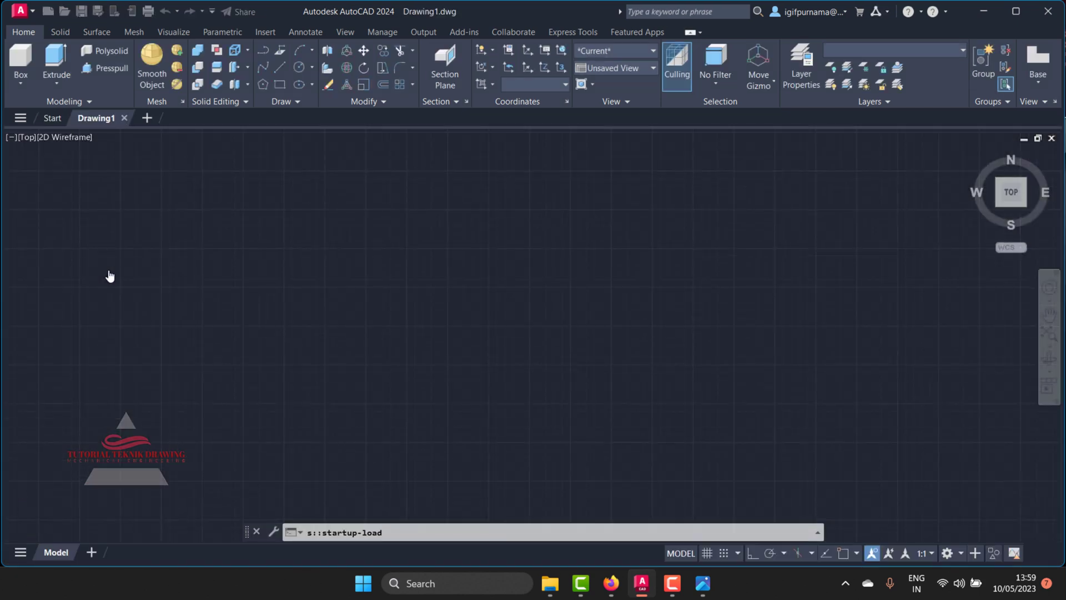
{"action": "left_click", "coordinate": [702, 583]}
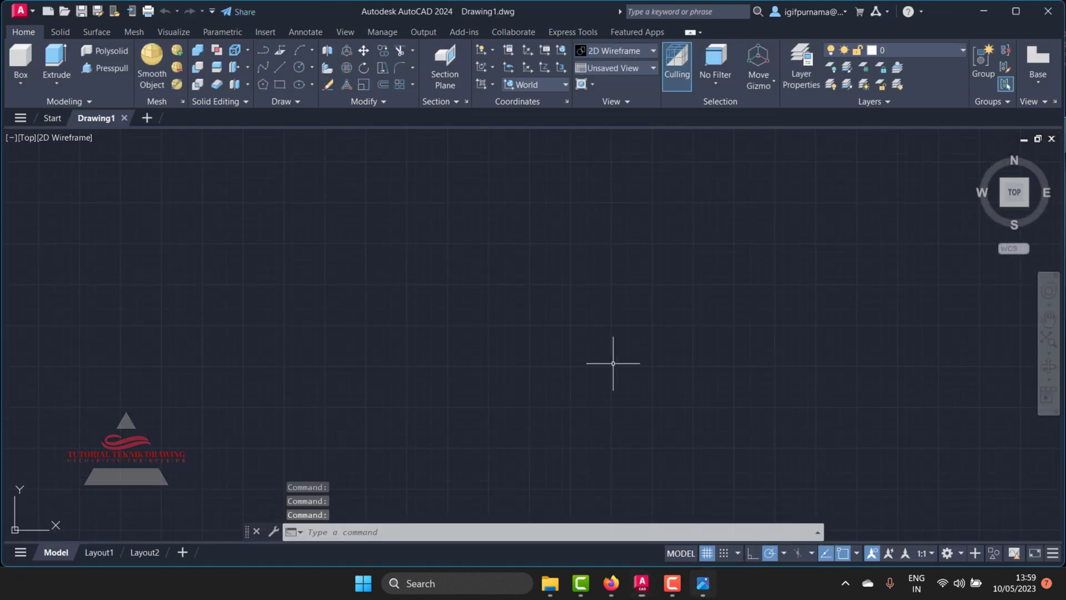
{"action": "left_click", "coordinate": [1008, 7]}
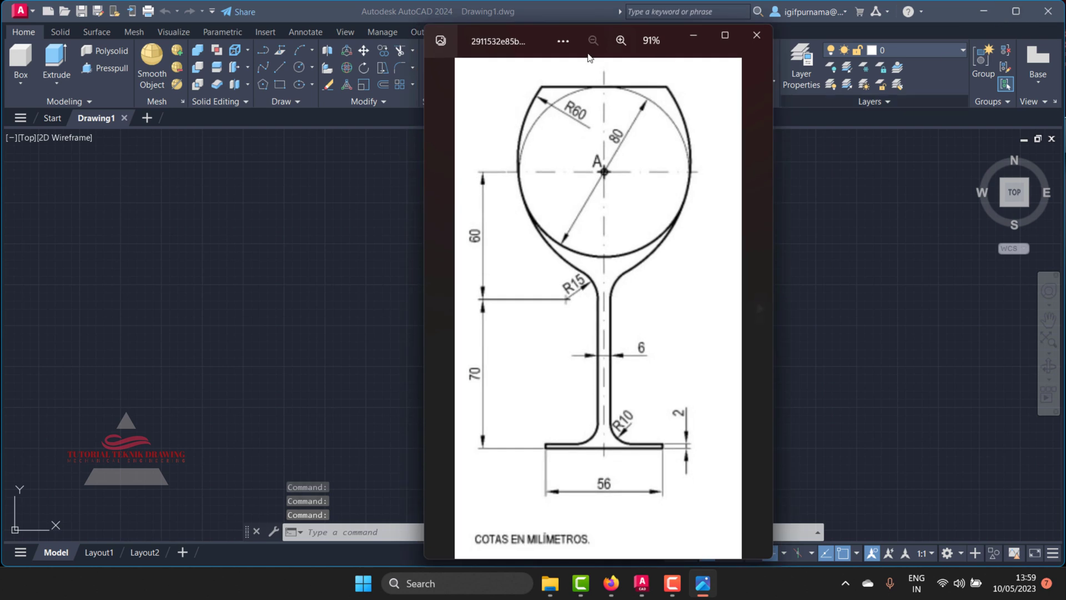
- Move the reference right, zoom in on the bowl's R60 and 80 dimensions, then hide it
{"action": "left_click_drag", "start_coordinate": [548, 36], "coordinate": [754, 49]}
{"action": "scroll", "coordinate": [800, 133], "scroll_direction": "up", "scroll_amount": 1}
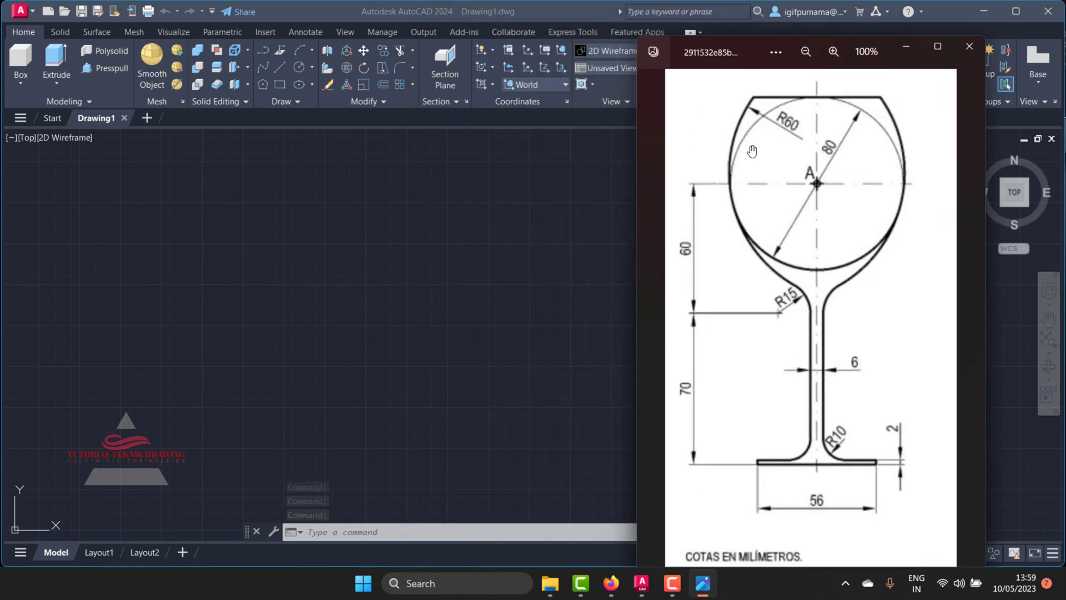
{"action": "scroll", "coordinate": [800, 134], "scroll_direction": "up", "scroll_amount": 1}
{"action": "scroll", "coordinate": [800, 133], "scroll_direction": "up", "scroll_amount": 1}
{"action": "scroll", "coordinate": [841, 175], "scroll_direction": "up", "scroll_amount": 1}
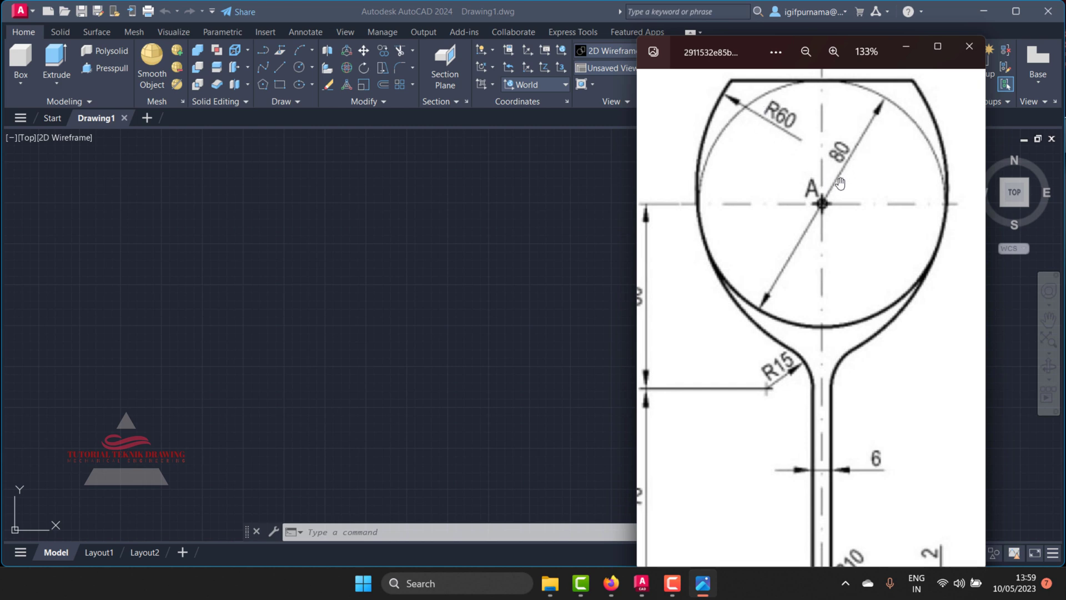
{"action": "scroll", "coordinate": [828, 200], "scroll_direction": "down", "scroll_amount": 1}
{"action": "scroll", "coordinate": [825, 201], "scroll_direction": "down", "scroll_amount": 1}
{"action": "scroll", "coordinate": [827, 188], "scroll_direction": "up", "scroll_amount": 1}
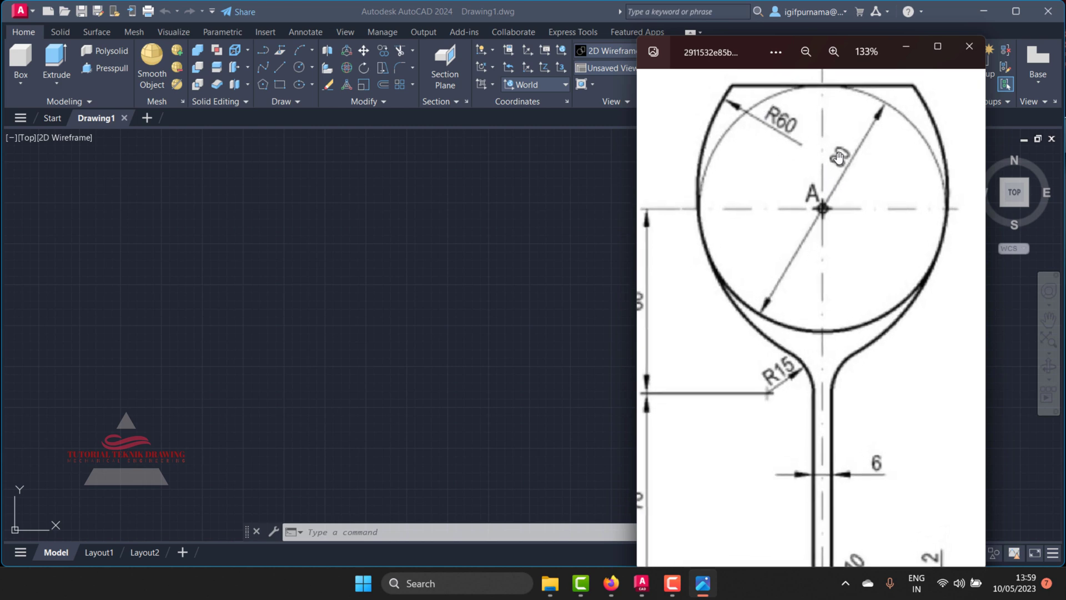
{"action": "scroll", "coordinate": [838, 163], "scroll_direction": "up", "scroll_amount": 2}
{"action": "scroll", "coordinate": [839, 164], "scroll_direction": "down", "scroll_amount": 1}
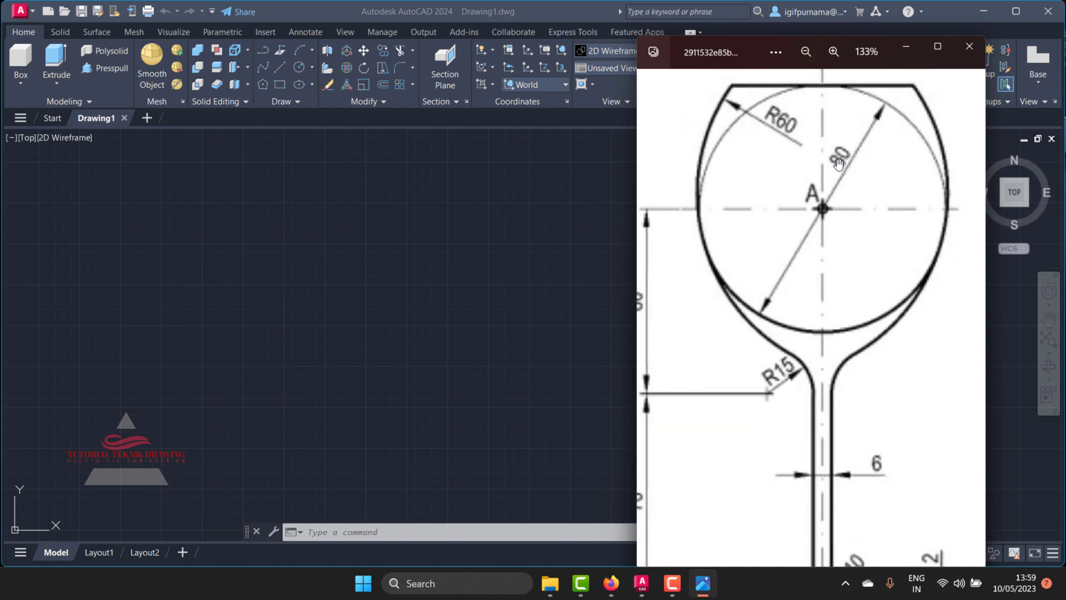
{"action": "scroll", "coordinate": [839, 163], "scroll_direction": "down", "scroll_amount": 1}
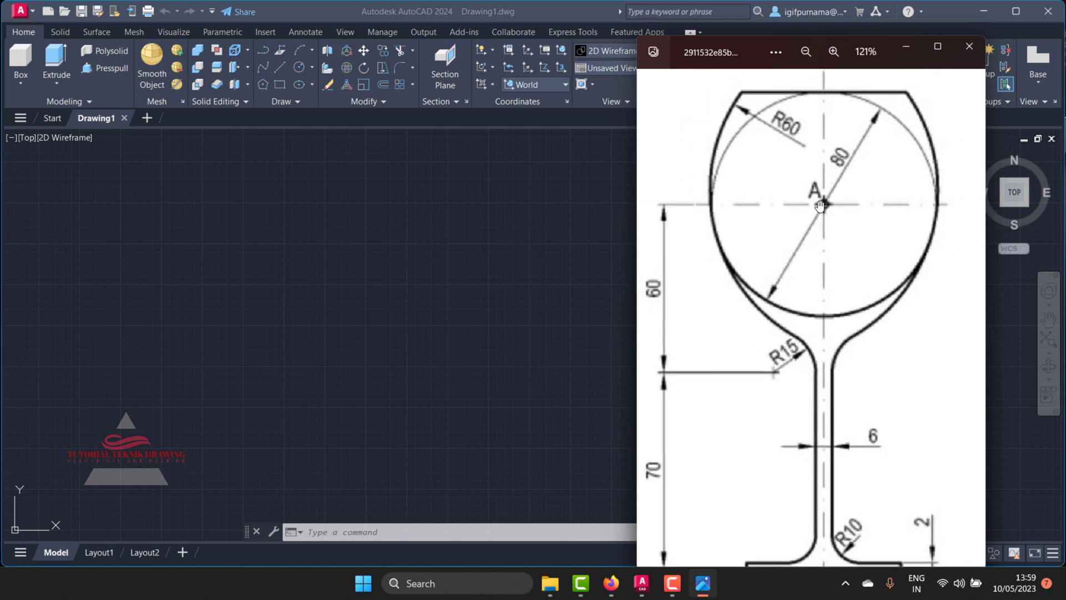
{"action": "scroll", "coordinate": [820, 205], "scroll_direction": "up", "scroll_amount": 1}
{"action": "scroll", "coordinate": [820, 204], "scroll_direction": "up", "scroll_amount": 1}
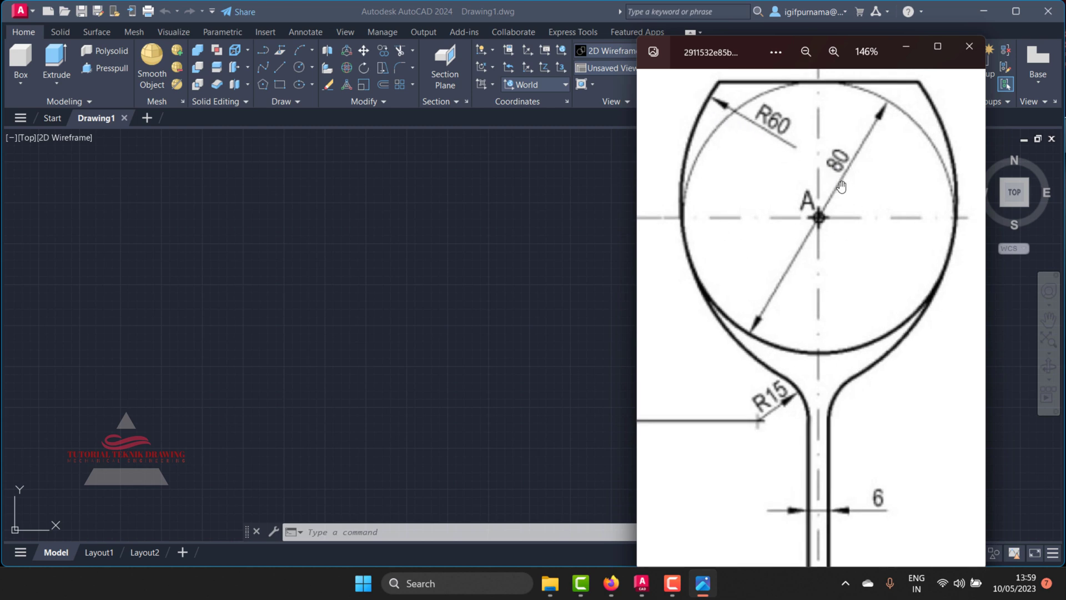
{"action": "scroll", "coordinate": [836, 176], "scroll_direction": "up", "scroll_amount": 1}
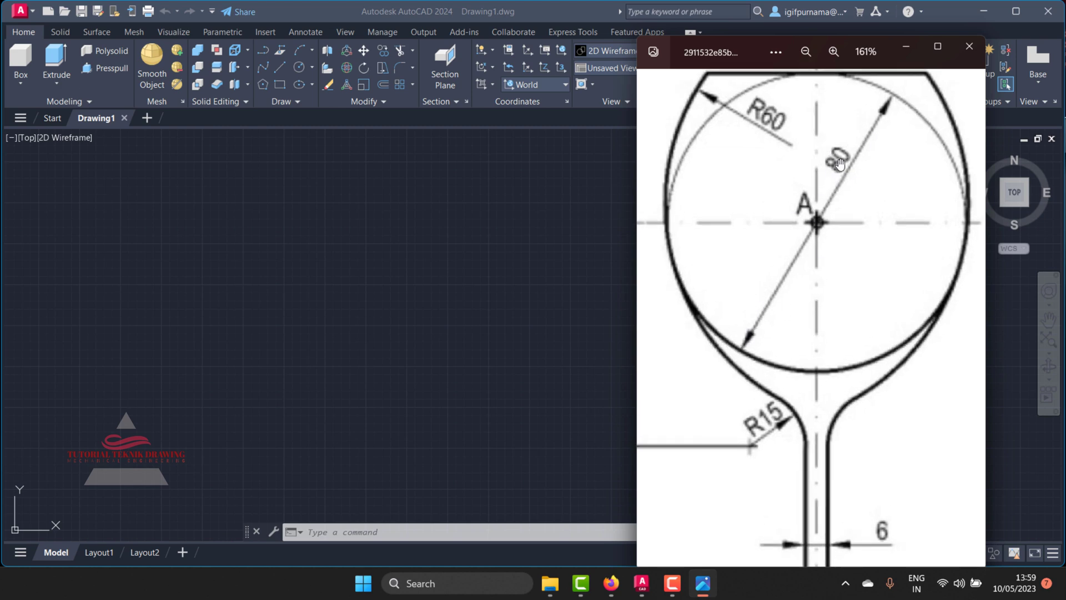
{"action": "left_click", "coordinate": [633, 198]}
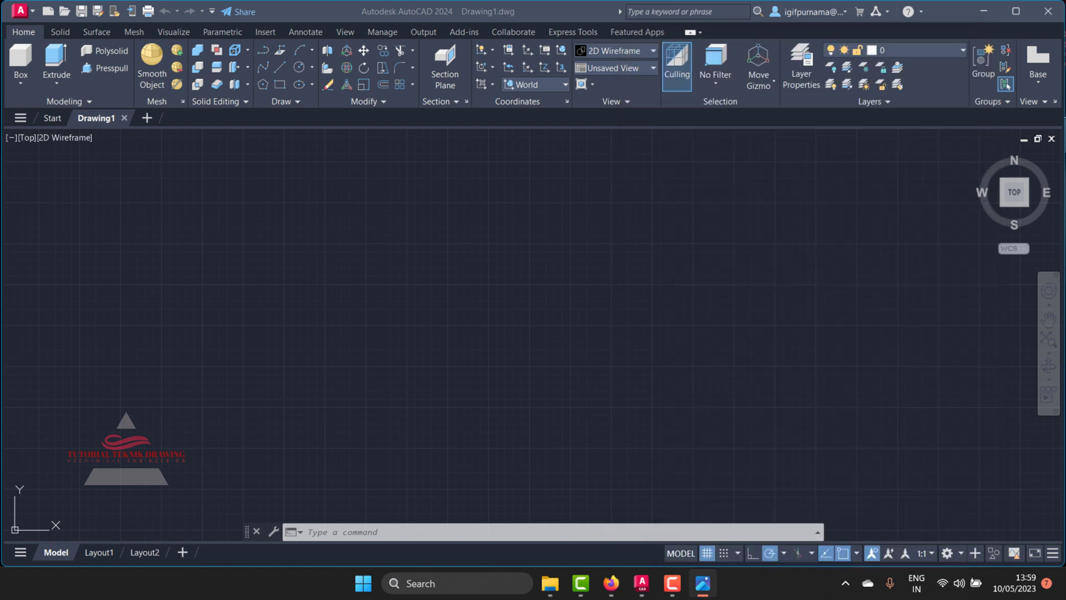
- Draw a circle of radius 40 on the blank drawing
{"action": "left_click", "coordinate": [298, 67]}
{"action": "left_click", "coordinate": [499, 260]}
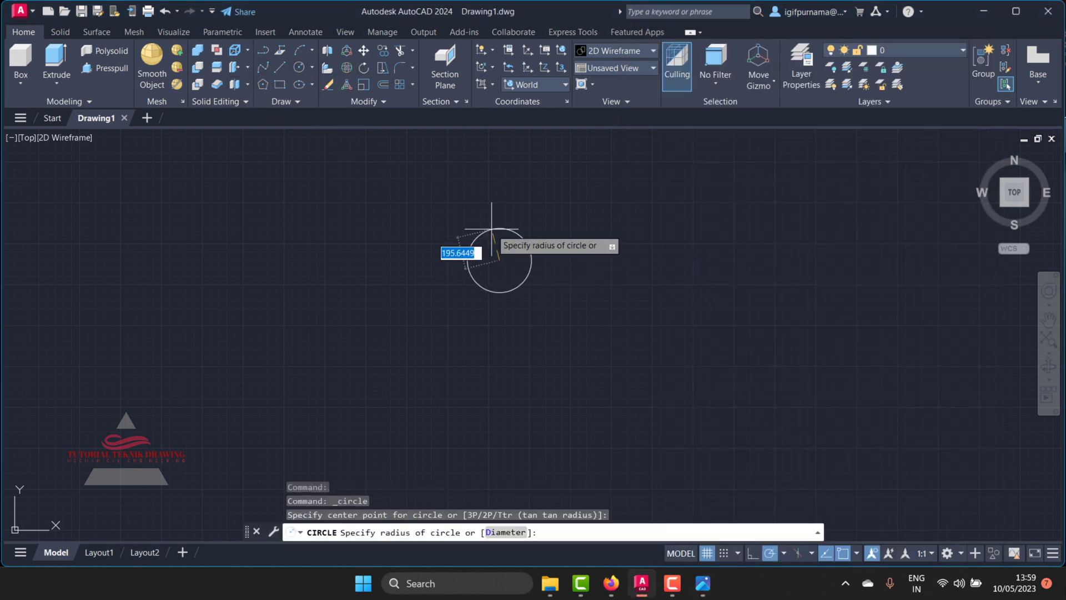
{"action": "type", "text": "4"}
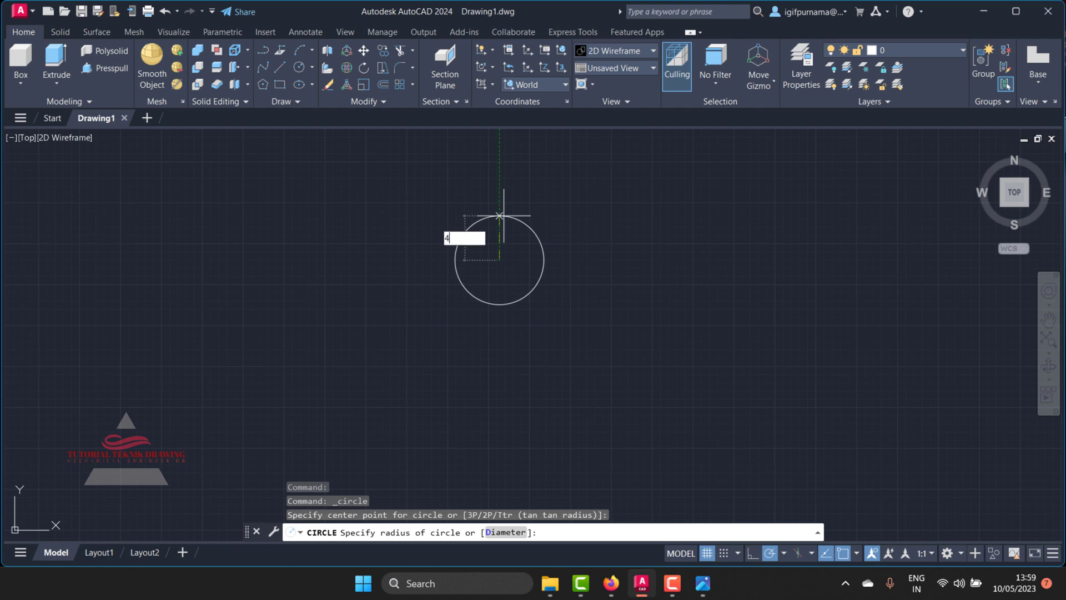
{"action": "type", "text": "0"}
{"action": "key", "text": "Return"}
{"action": "scroll", "coordinate": [477, 271], "scroll_direction": "up", "scroll_amount": 8}
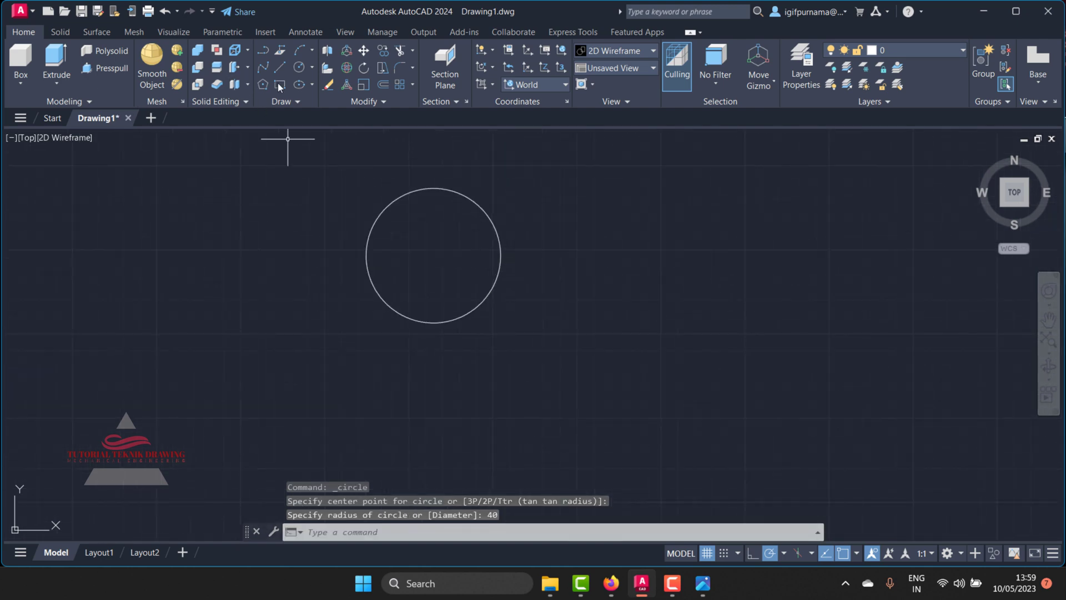
- Start a line at the circle's bottom quadrant, cancel it, and bring back the reference
{"action": "left_click", "coordinate": [280, 67]}
{"action": "left_click", "coordinate": [434, 322]}
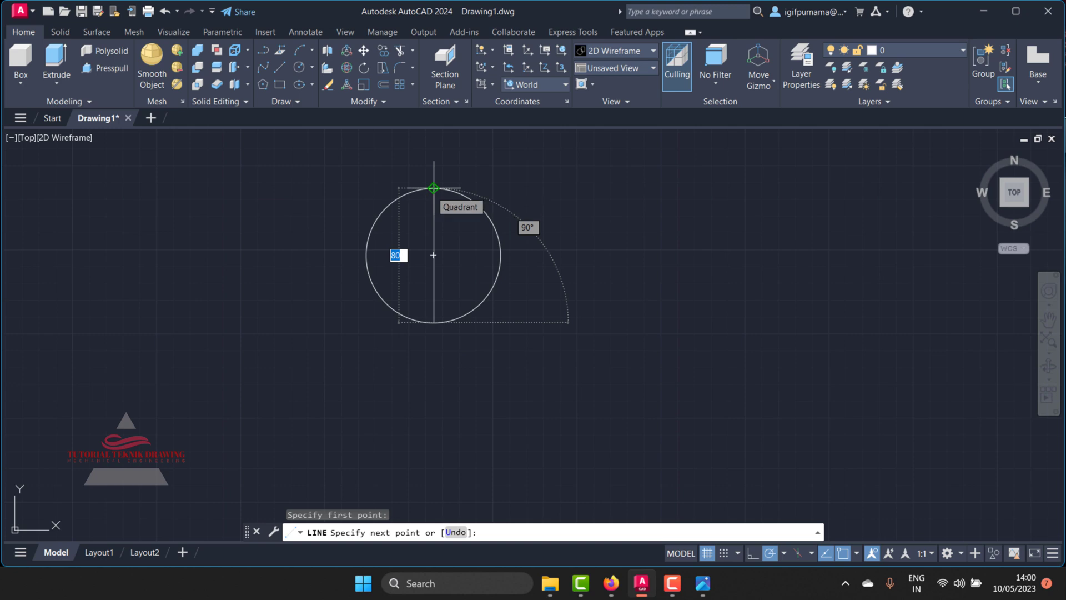
{"action": "key", "text": "Escape"}
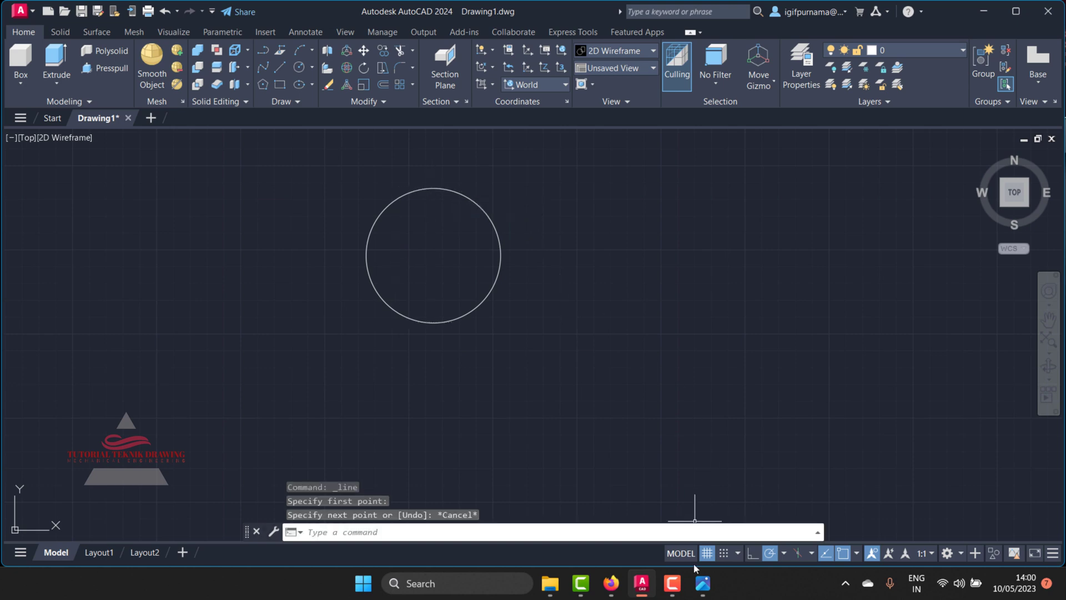
{"action": "left_click", "coordinate": [703, 583]}
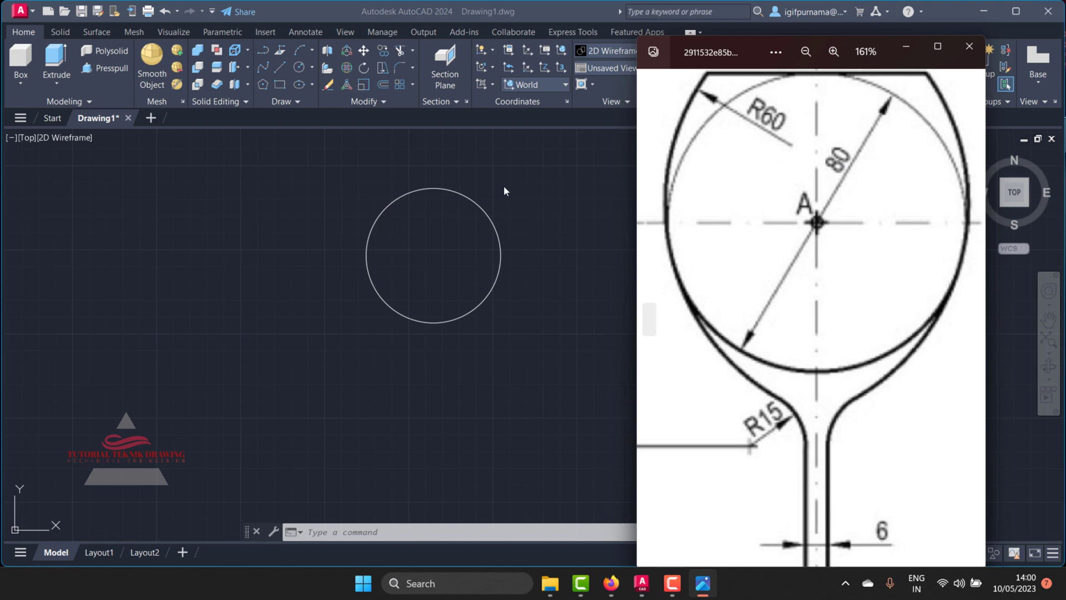
- Zoom and pan the reference to review the stem sizes R15, 6 and R10, then hide it
{"action": "scroll", "coordinate": [783, 232], "scroll_direction": "down", "scroll_amount": 1}
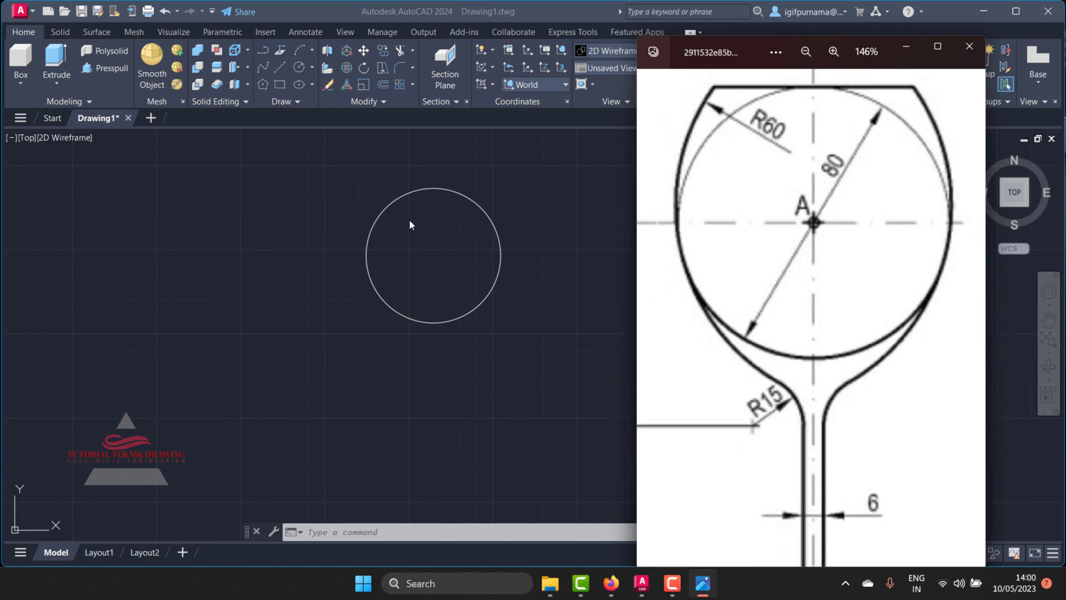
{"action": "left_click_drag", "start_coordinate": [781, 283], "coordinate": [776, 263]}
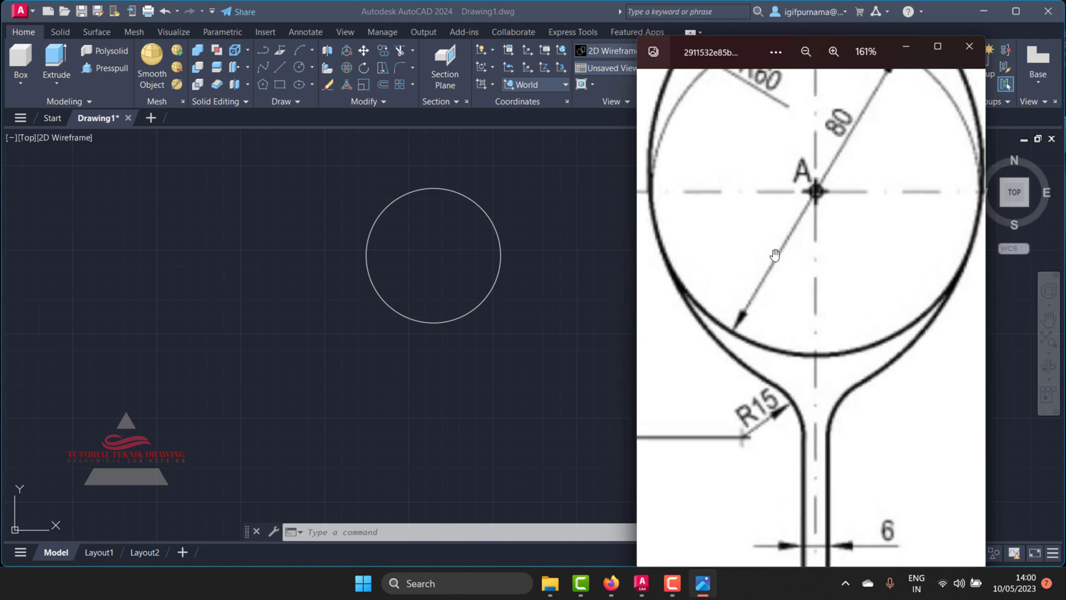
{"action": "scroll", "coordinate": [776, 263], "scroll_direction": "down", "scroll_amount": 2}
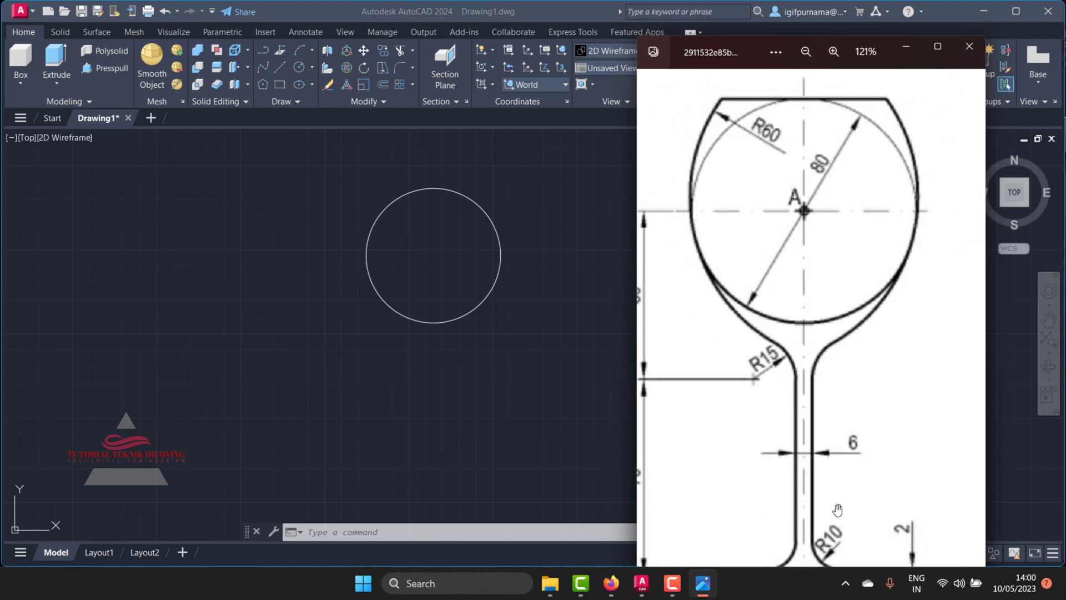
{"action": "scroll", "coordinate": [830, 473], "scroll_direction": "up", "scroll_amount": 2}
{"action": "scroll", "coordinate": [816, 433], "scroll_direction": "up", "scroll_amount": 1}
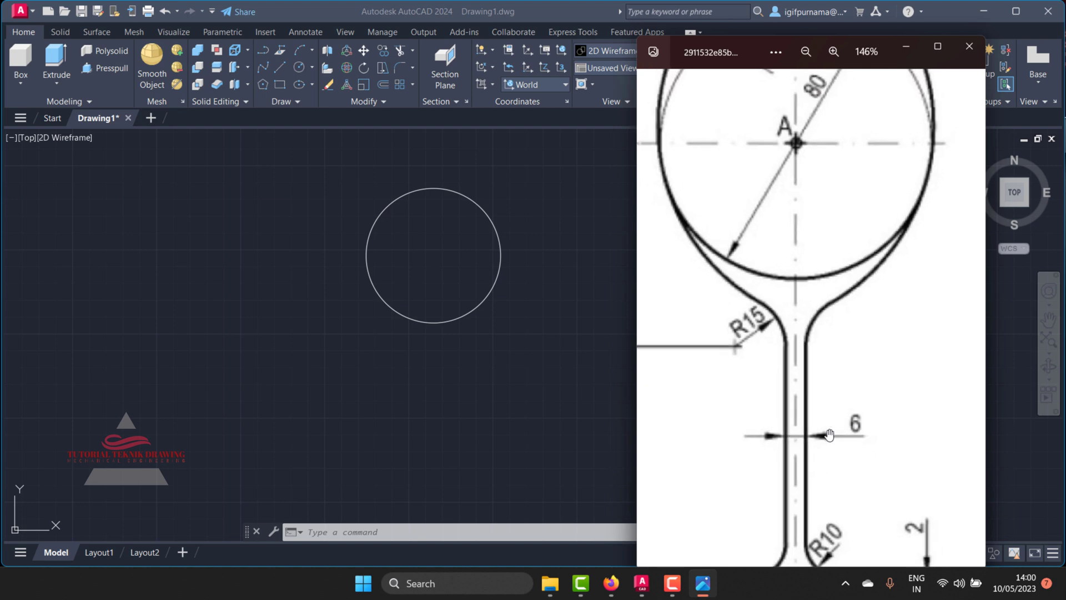
{"action": "left_click", "coordinate": [563, 309]}
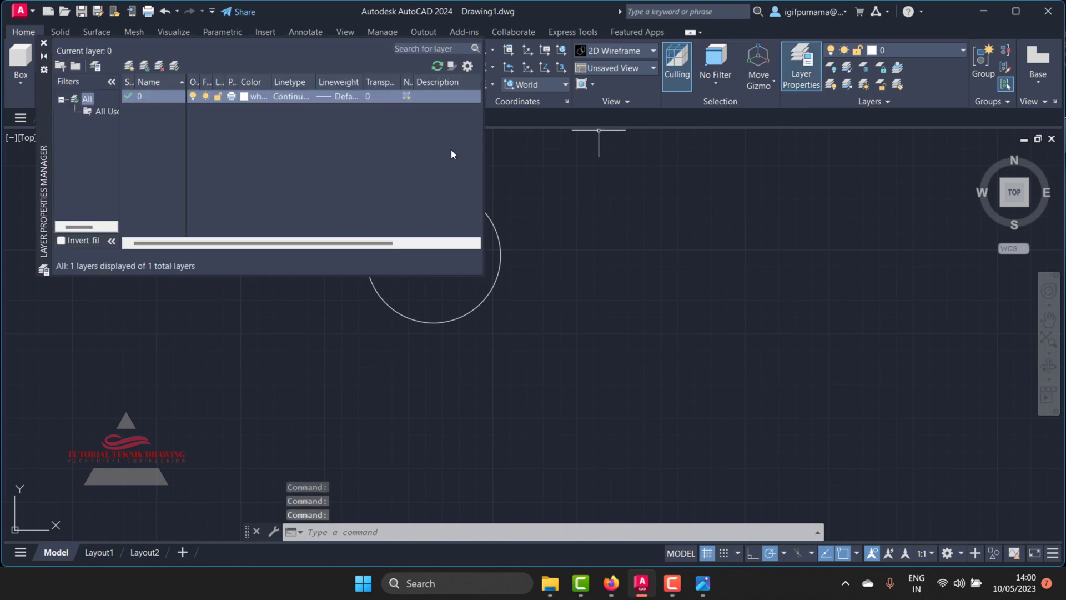
- Create a new layer, Layer1, with the colour red
{"action": "left_click", "coordinate": [129, 66]}
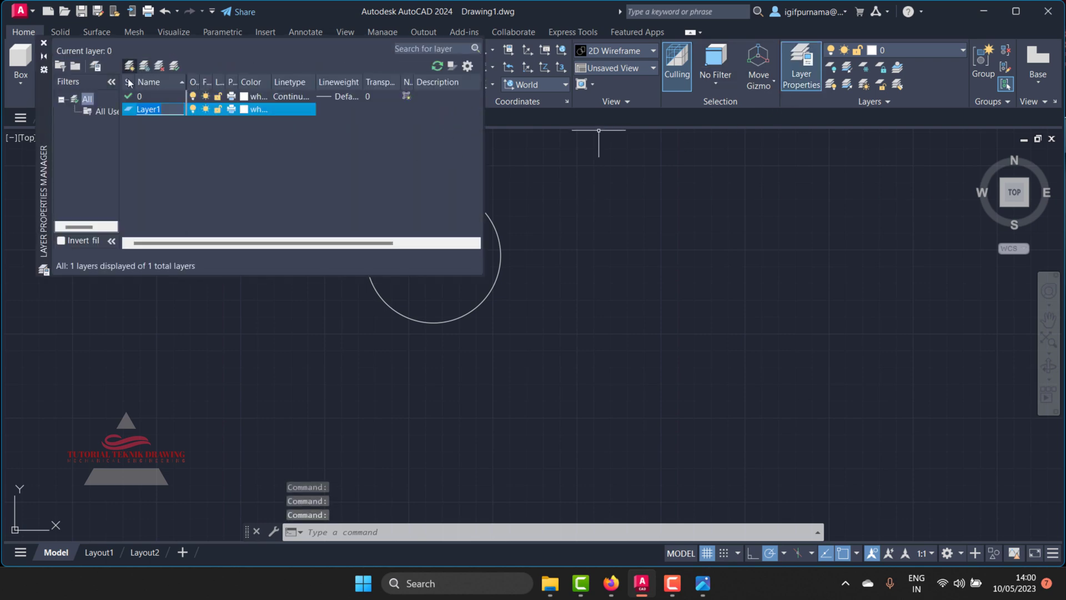
{"action": "left_click", "coordinate": [244, 109]}
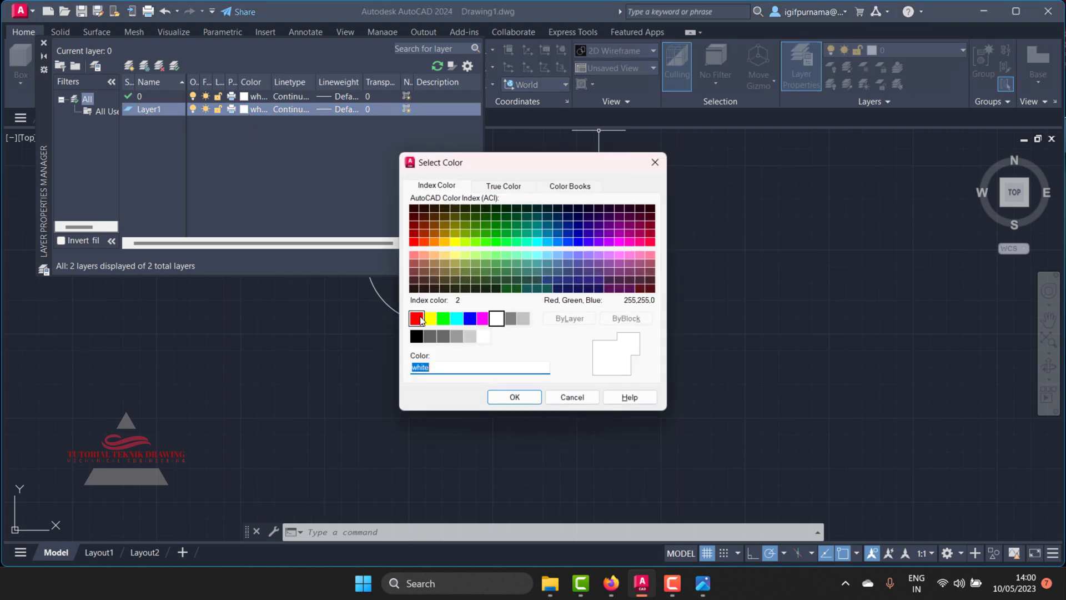
{"action": "left_click", "coordinate": [418, 317]}
{"action": "left_click", "coordinate": [514, 396]}
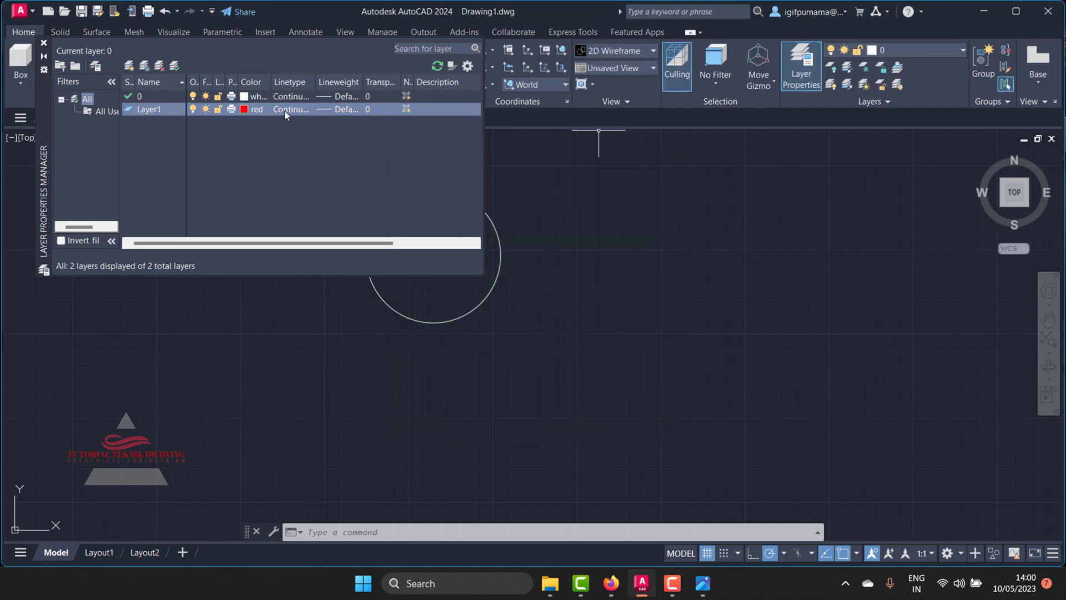
- Load and assign the ACAD_ISO04W100 linetype to Layer1 and close the layer manager
{"action": "left_click", "coordinate": [284, 111]}
{"action": "left_click", "coordinate": [620, 362]}
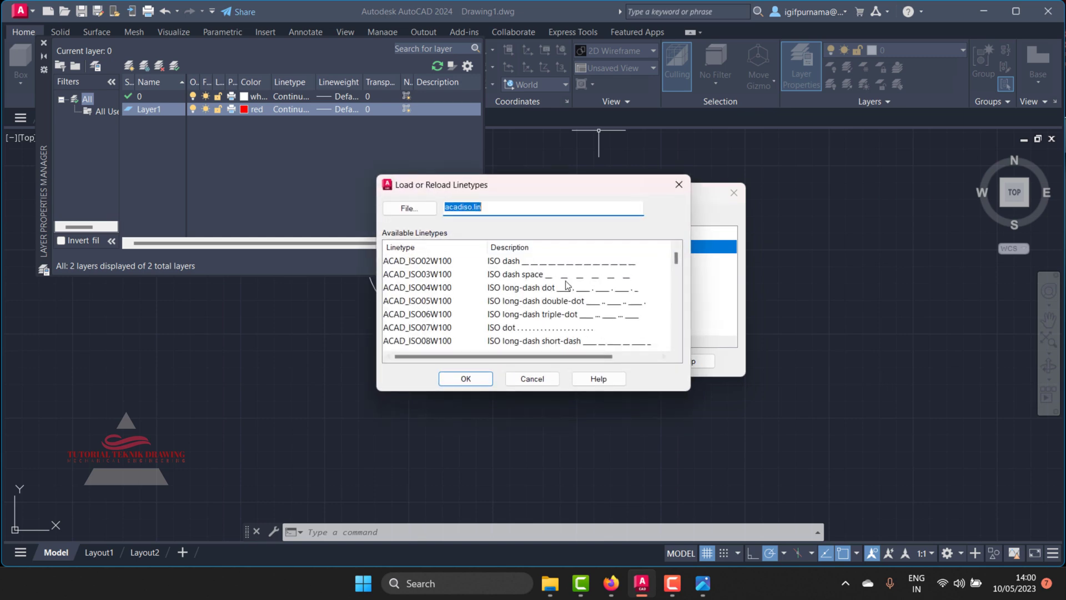
{"action": "left_click", "coordinate": [421, 288]}
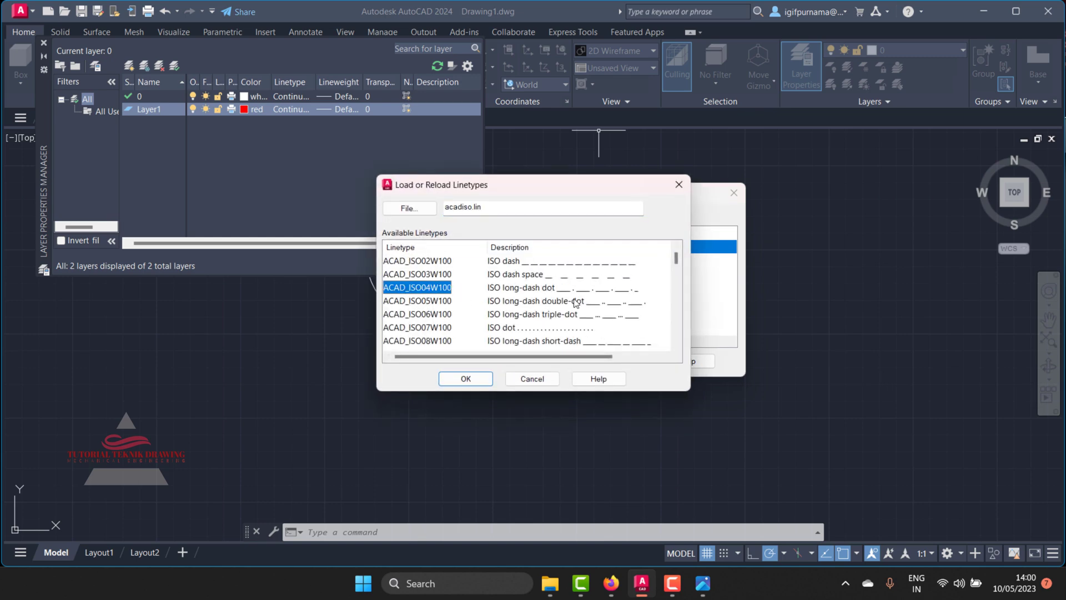
{"action": "left_click", "coordinate": [455, 377]}
{"action": "left_click", "coordinate": [488, 361]}
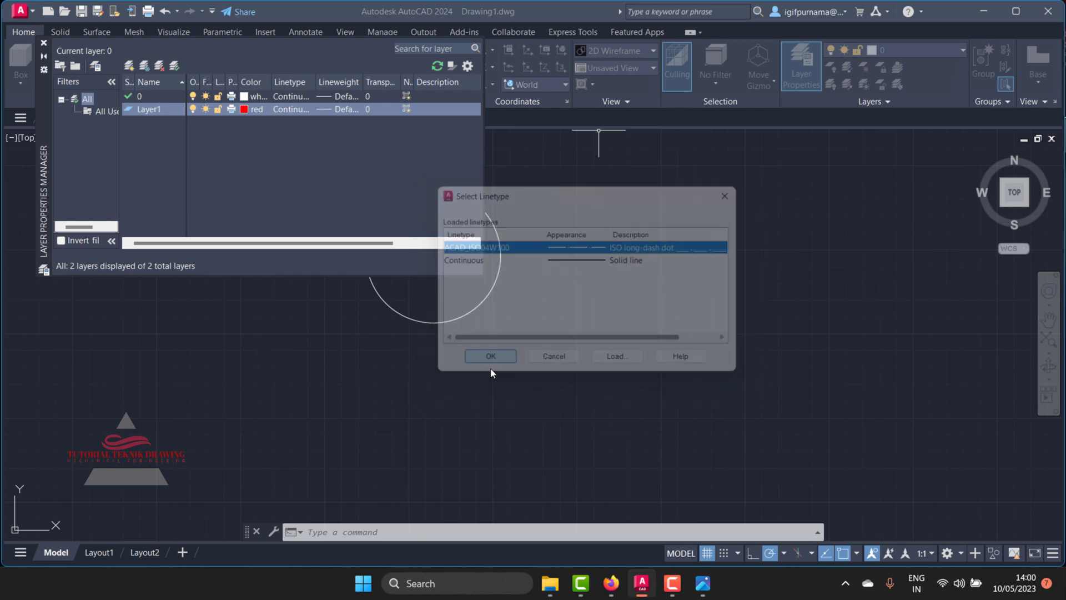
{"action": "left_click", "coordinate": [44, 42]}
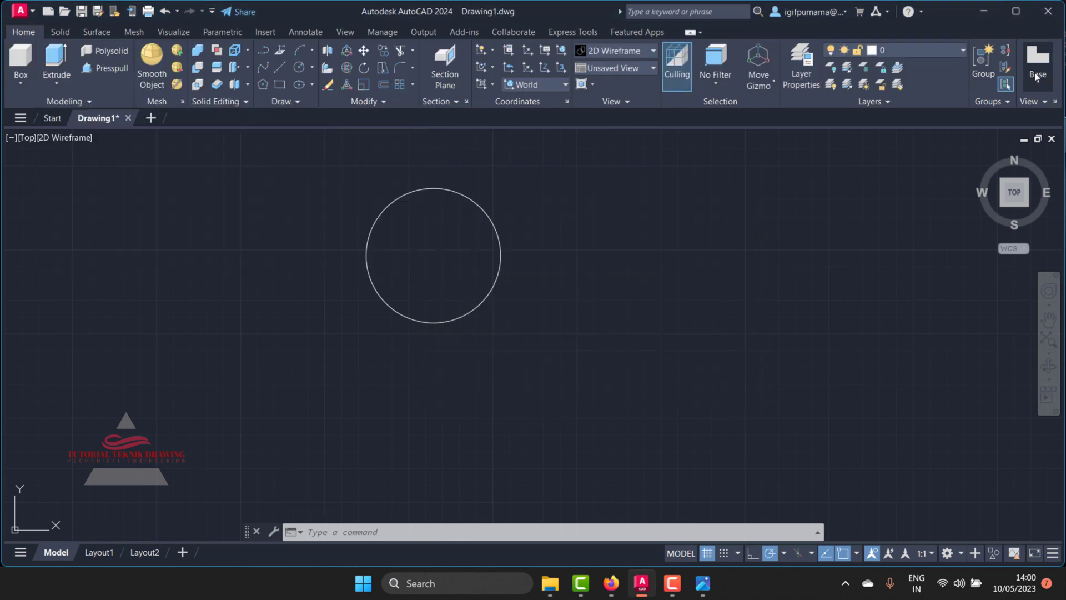
{"action": "left_click", "coordinate": [915, 49]}
- On Layer1, draw a vertical centre line from the circle's top down past the circle
{"action": "left_click", "coordinate": [898, 82]}
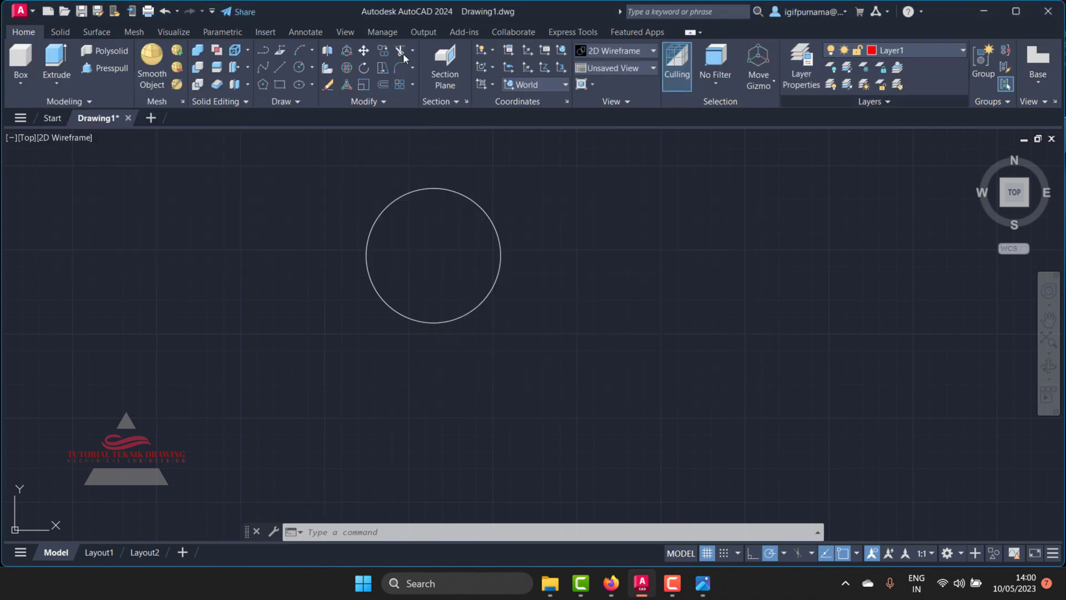
{"action": "left_click", "coordinate": [280, 67]}
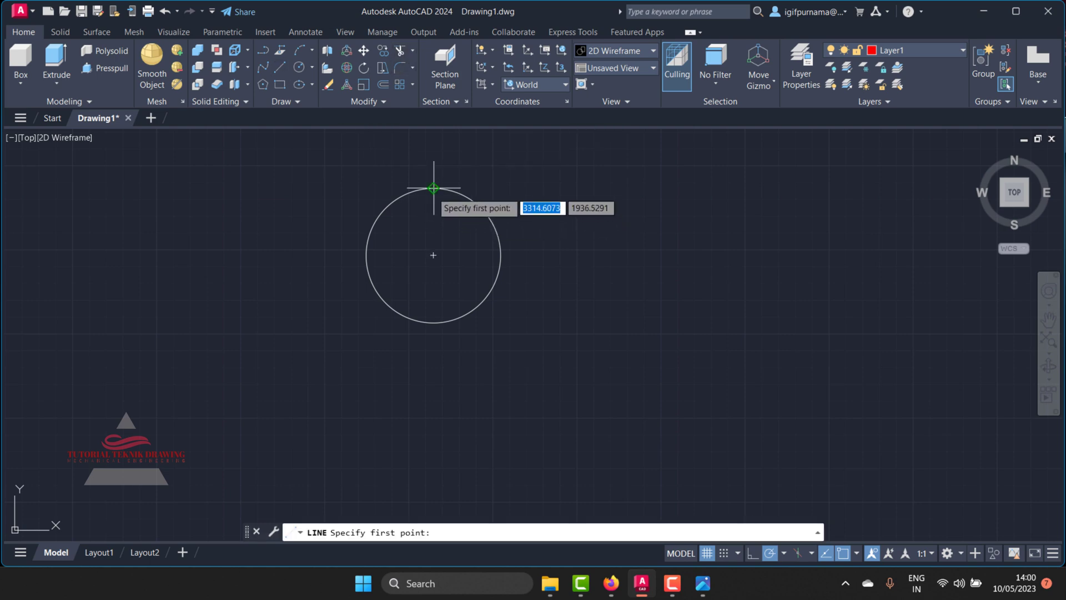
{"action": "left_click", "coordinate": [436, 188]}
{"action": "left_click", "coordinate": [434, 346]}
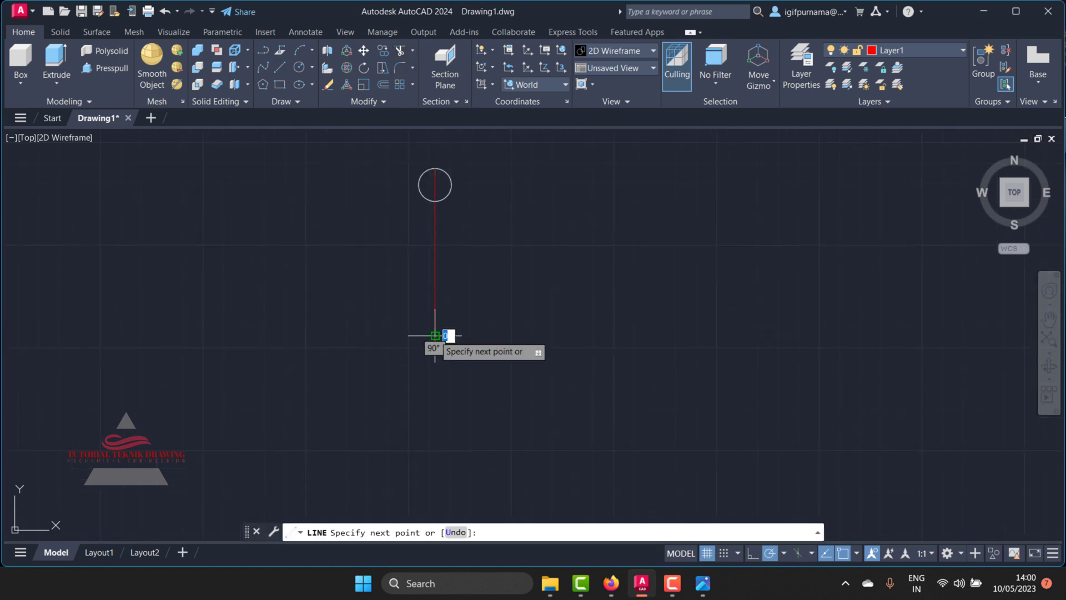
{"action": "right_click", "coordinate": [439, 339]}
{"action": "left_click", "coordinate": [461, 348]}
{"action": "scroll", "coordinate": [430, 180], "scroll_direction": "up", "scroll_amount": 2}
{"action": "scroll", "coordinate": [436, 193], "scroll_direction": "up", "scroll_amount": 3}
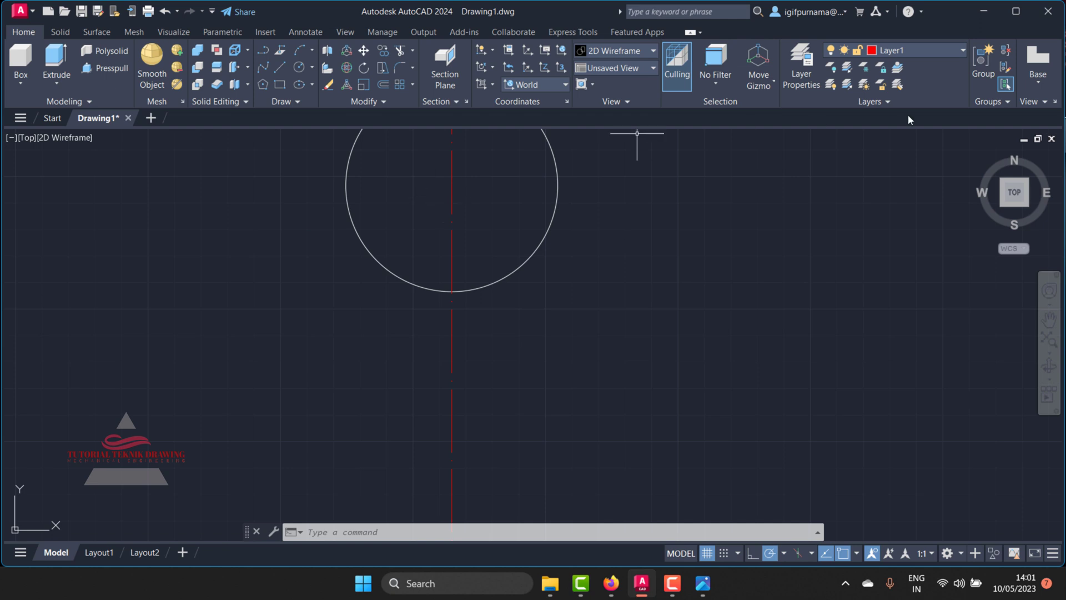
- Make layer 0 the current layer again
{"action": "left_click", "coordinate": [895, 51]}
{"action": "left_click", "coordinate": [891, 69]}
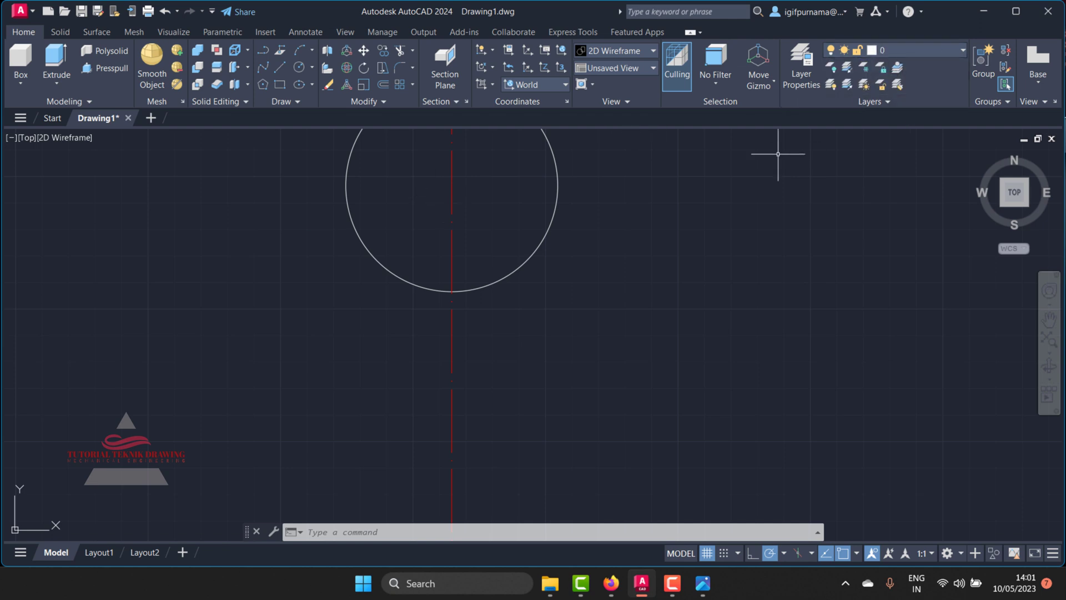
{"action": "scroll", "coordinate": [486, 280], "scroll_direction": "down", "scroll_amount": 3}
- Zoom the reference out to 100% to read the 60 and 70 heights and 56 base width
{"action": "scroll", "coordinate": [488, 226], "scroll_direction": "up", "scroll_amount": 3}
{"action": "left_click", "coordinate": [708, 585]}
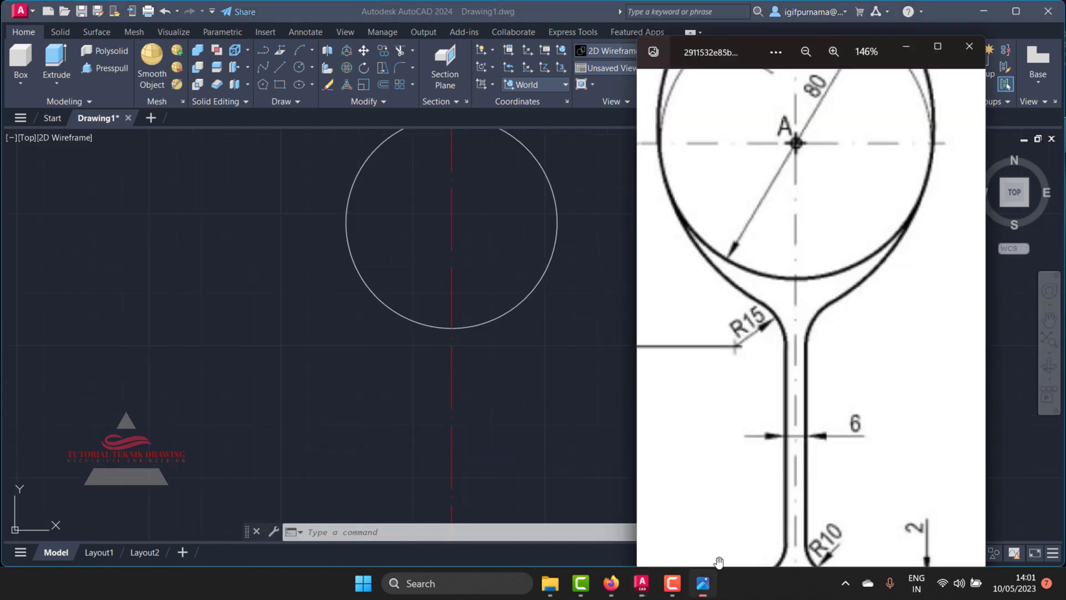
{"action": "scroll", "coordinate": [815, 323], "scroll_direction": "down", "scroll_amount": 1}
{"action": "scroll", "coordinate": [814, 323], "scroll_direction": "down", "scroll_amount": 1}
{"action": "scroll", "coordinate": [814, 323], "scroll_direction": "down", "scroll_amount": 1}
{"action": "scroll", "coordinate": [815, 323], "scroll_direction": "up", "scroll_amount": 2}
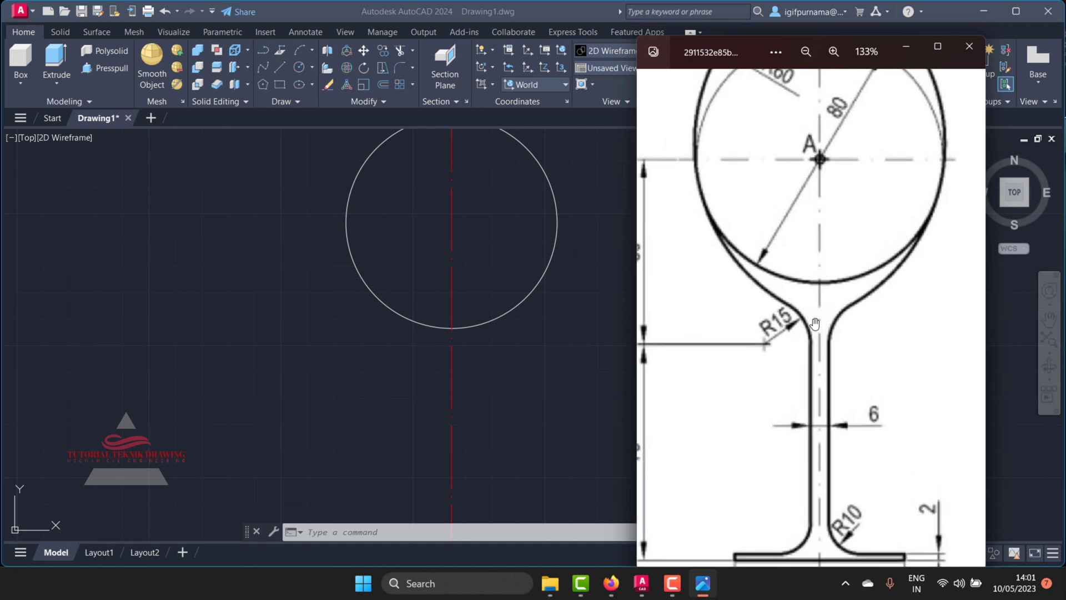
{"action": "scroll", "coordinate": [828, 428], "scroll_direction": "down", "scroll_amount": 2}
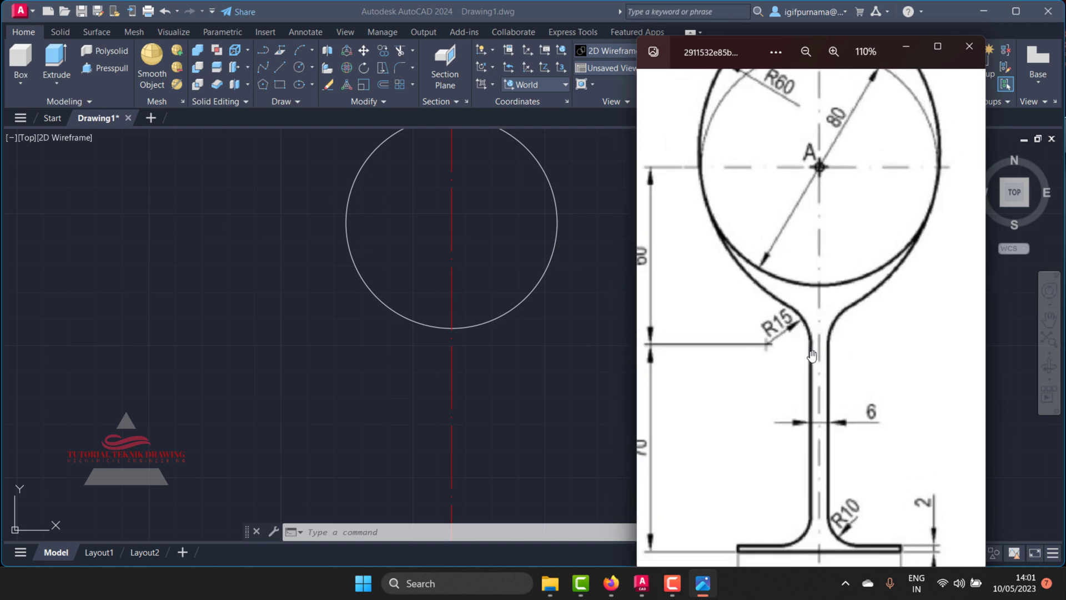
{"action": "scroll", "coordinate": [802, 340], "scroll_direction": "down", "scroll_amount": 2}
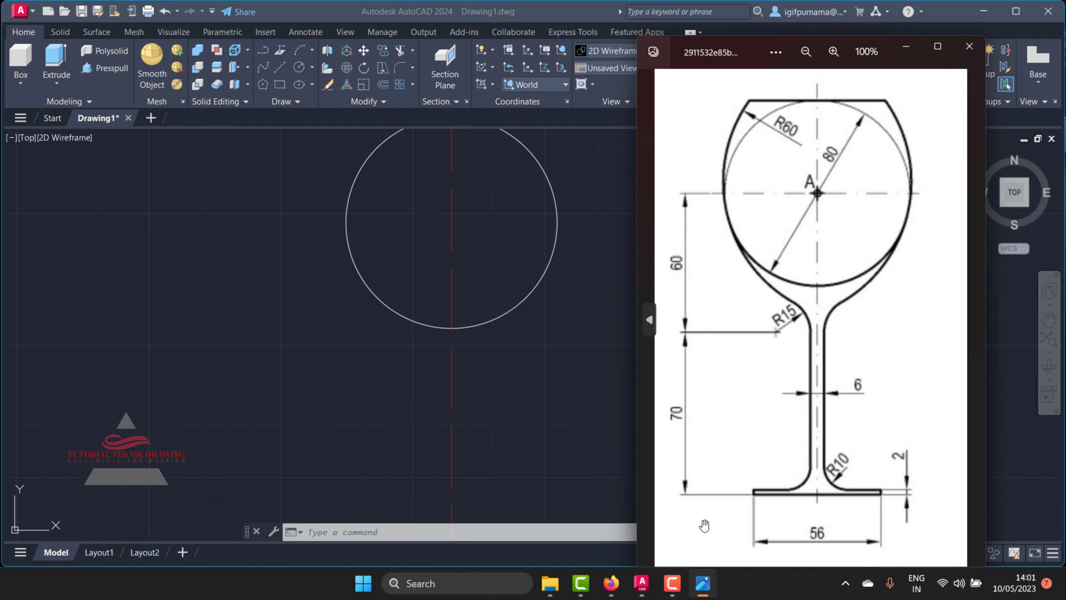
- Draw a 60-unit vertical line to the right of the circle
{"action": "left_click", "coordinate": [525, 404]}
{"action": "left_click", "coordinate": [279, 69]}
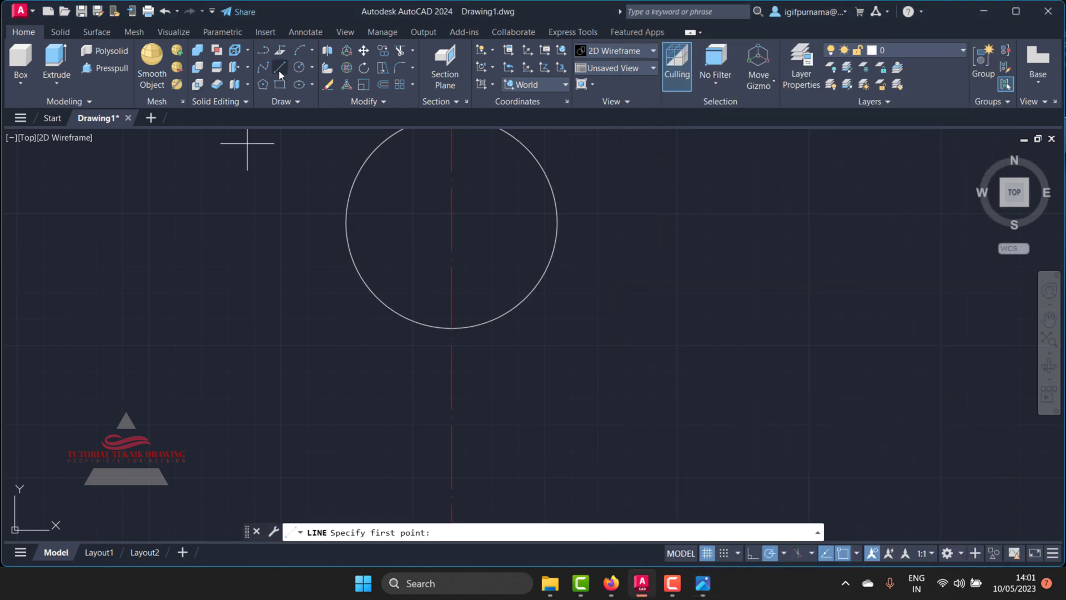
{"action": "left_click", "coordinate": [685, 185]}
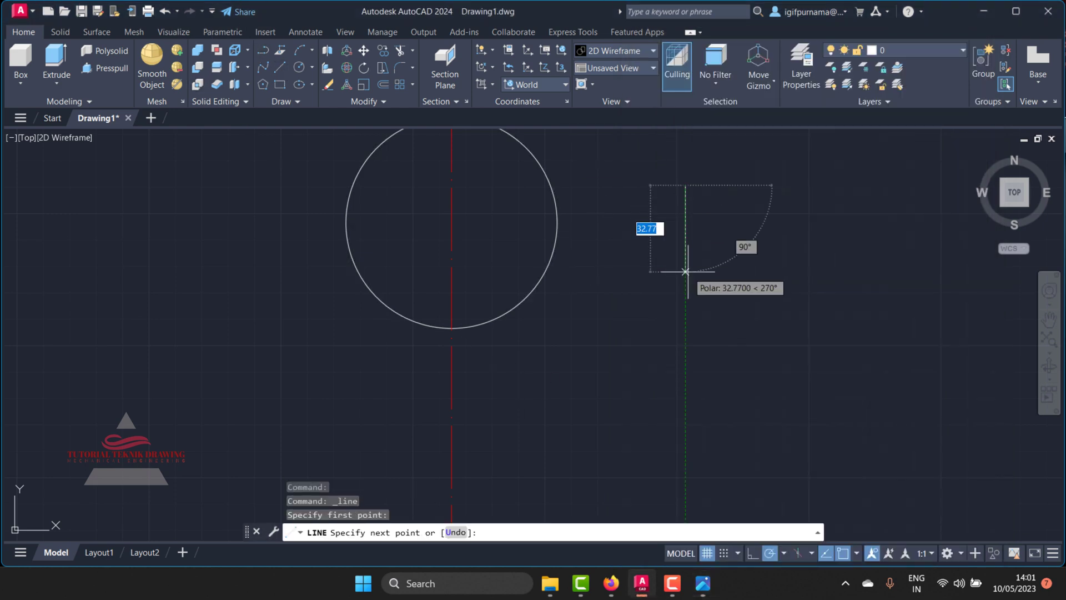
{"action": "type", "text": "60"}
{"action": "key", "text": "Return"}
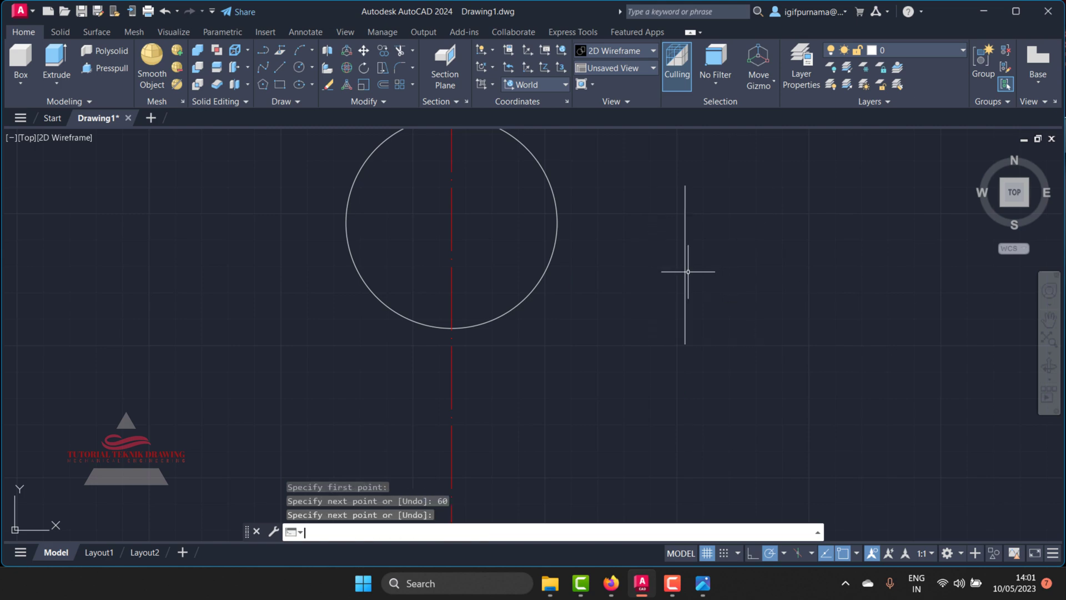
{"action": "key", "text": "Return"}
- After rechecking the reference, draw a 70-unit vertical line further right
{"action": "left_click", "coordinate": [702, 583]}
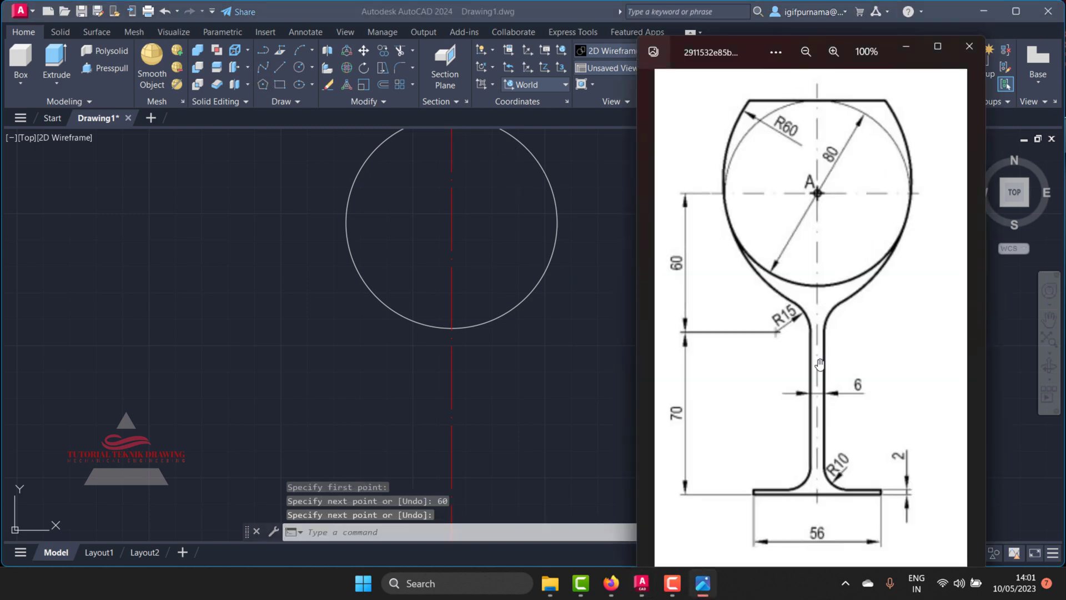
{"action": "mouse_move", "coordinate": [733, 317]}
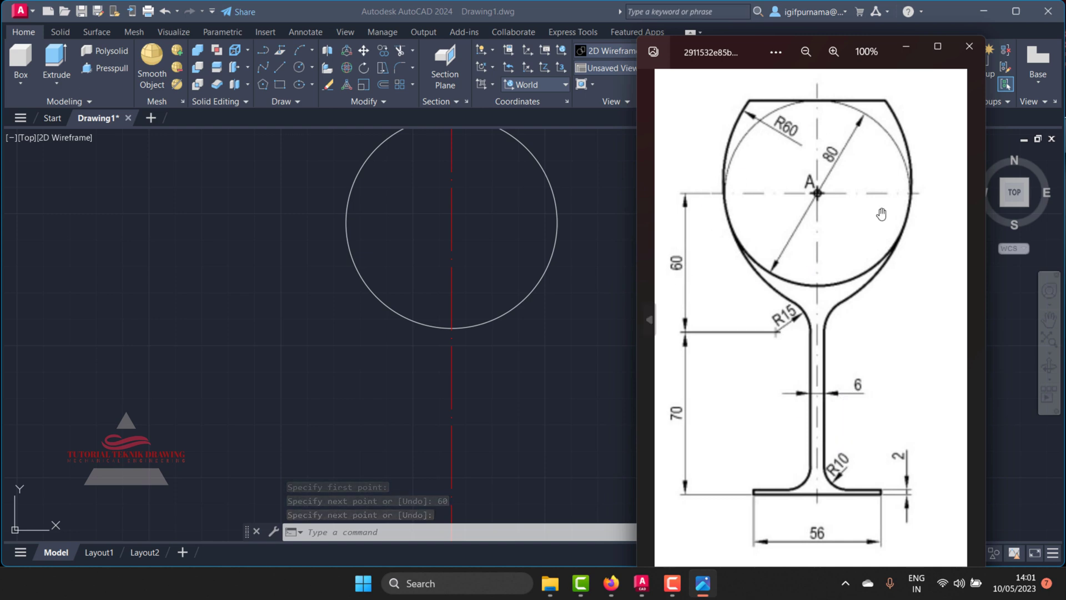
{"action": "left_click", "coordinate": [585, 299]}
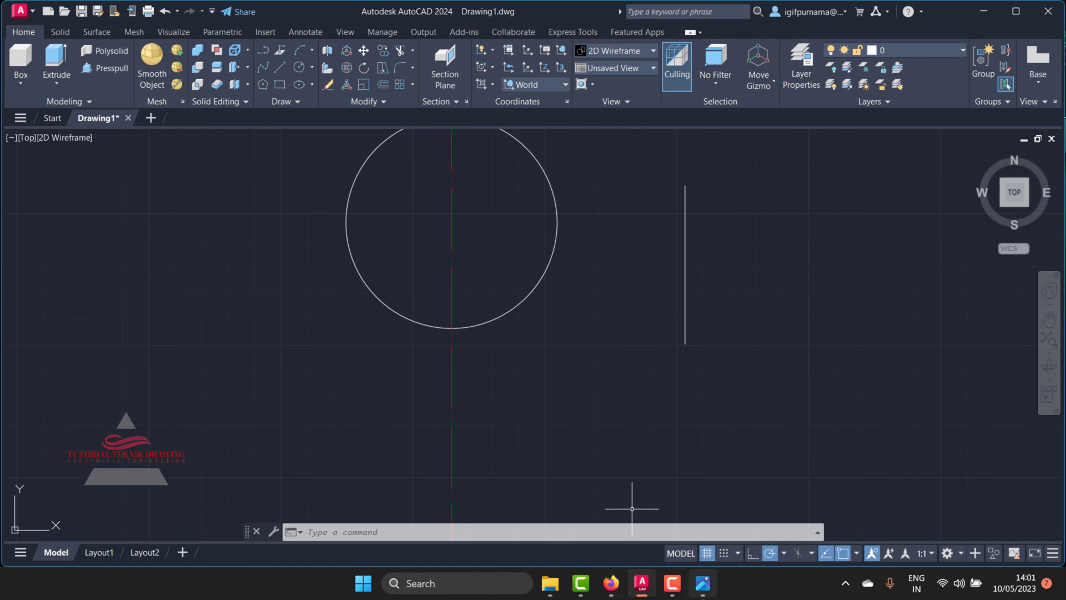
{"action": "left_click", "coordinate": [703, 583]}
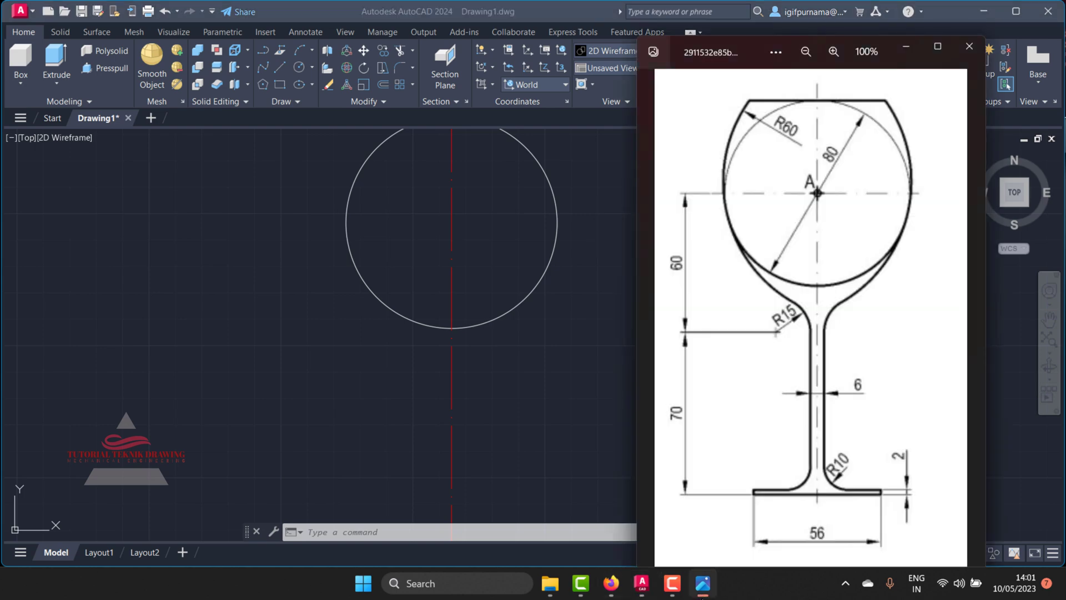
{"action": "left_click", "coordinate": [280, 67]}
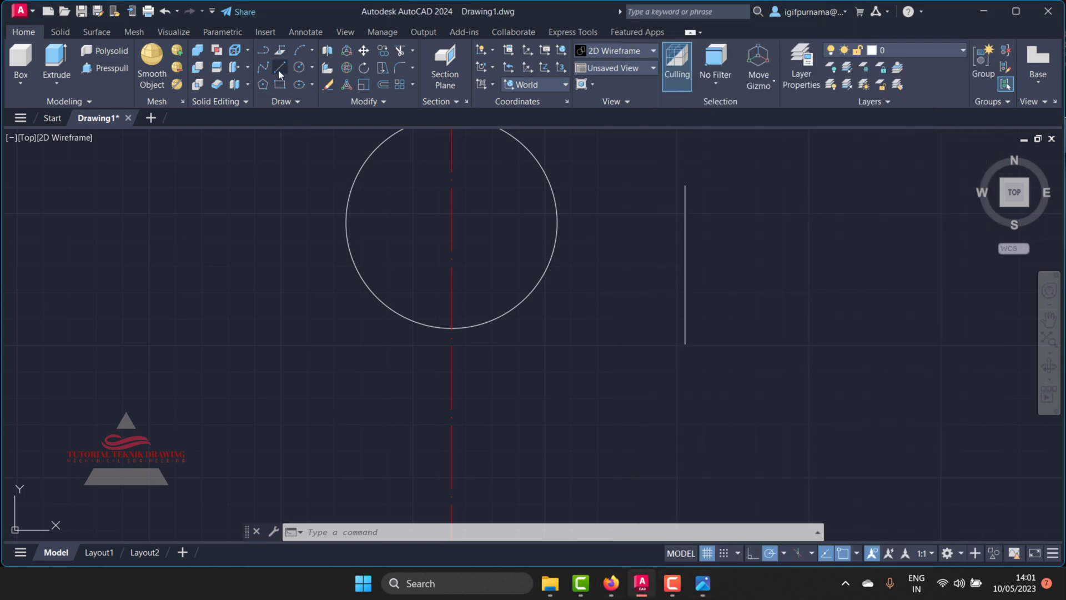
{"action": "left_click", "coordinate": [784, 189]}
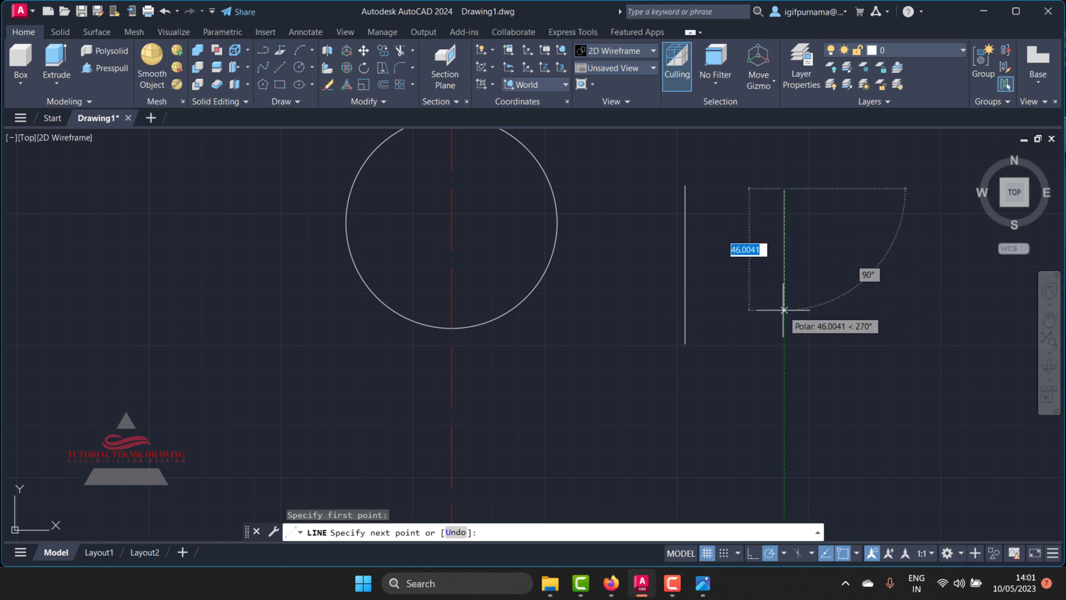
{"action": "type", "text": "70"}
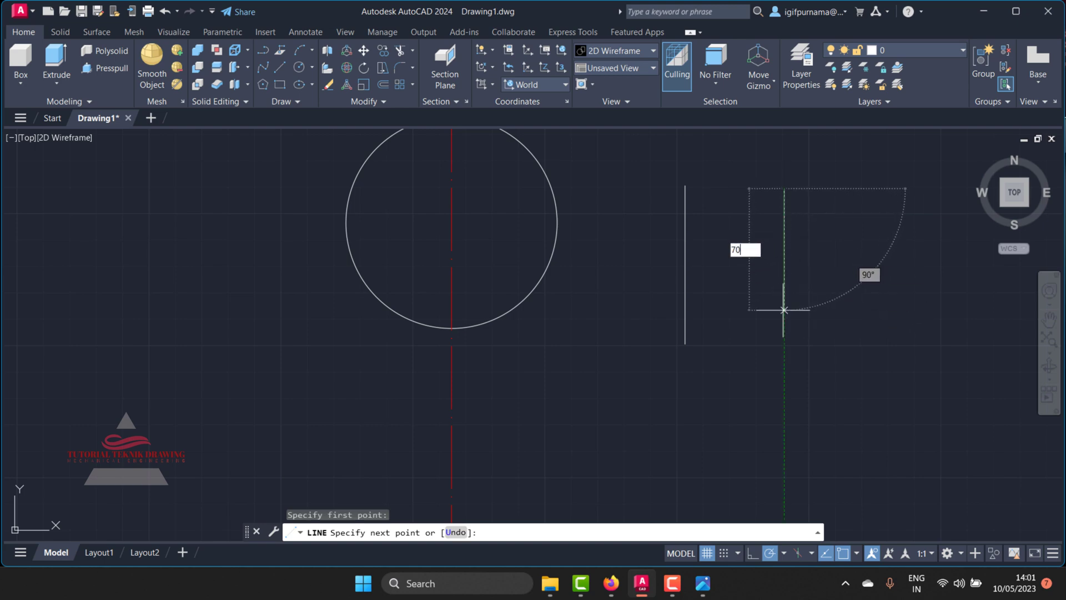
{"action": "key", "text": "Return"}
{"action": "key", "text": "Return"}
- Move the 60-unit line so its top end sits at the circle's centre
{"action": "left_click", "coordinate": [363, 51]}
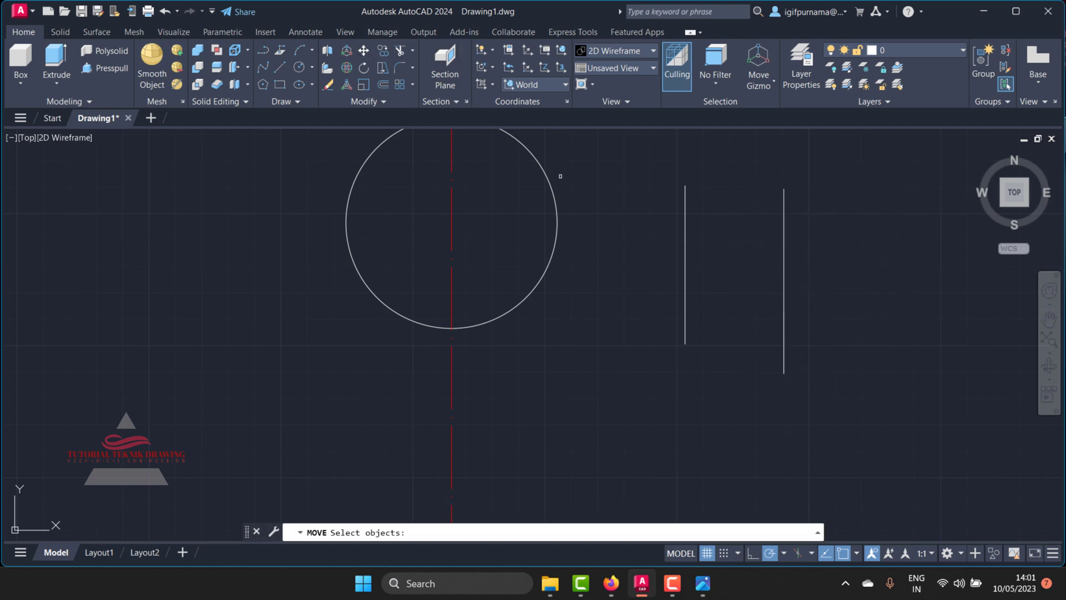
{"action": "left_click", "coordinate": [701, 244]}
{"action": "left_click", "coordinate": [680, 269]}
{"action": "key", "text": "Return"}
{"action": "left_click", "coordinate": [685, 186]}
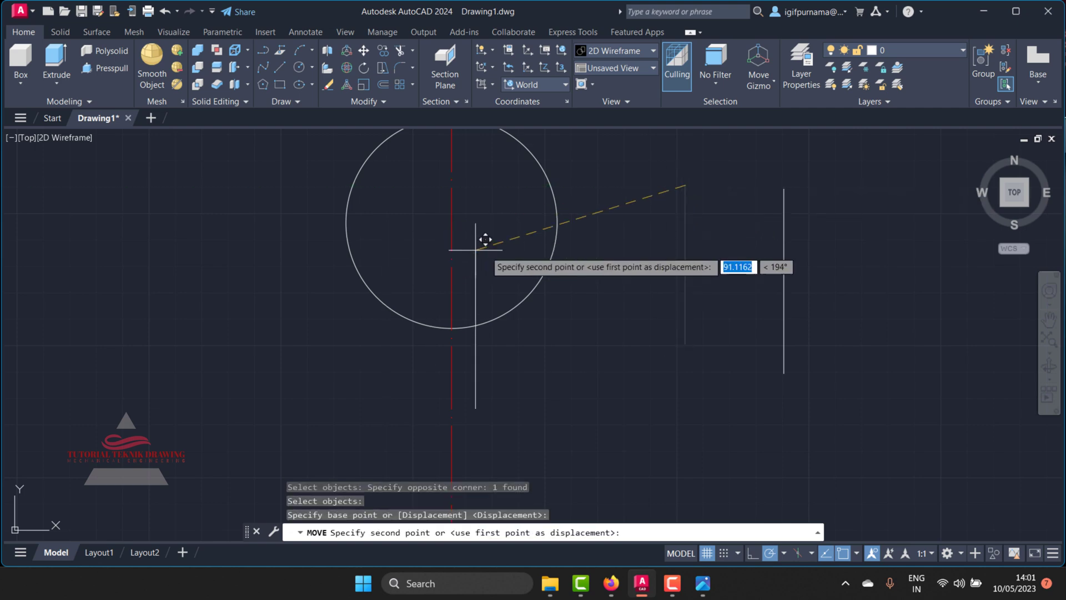
{"action": "left_click", "coordinate": [451, 223]}
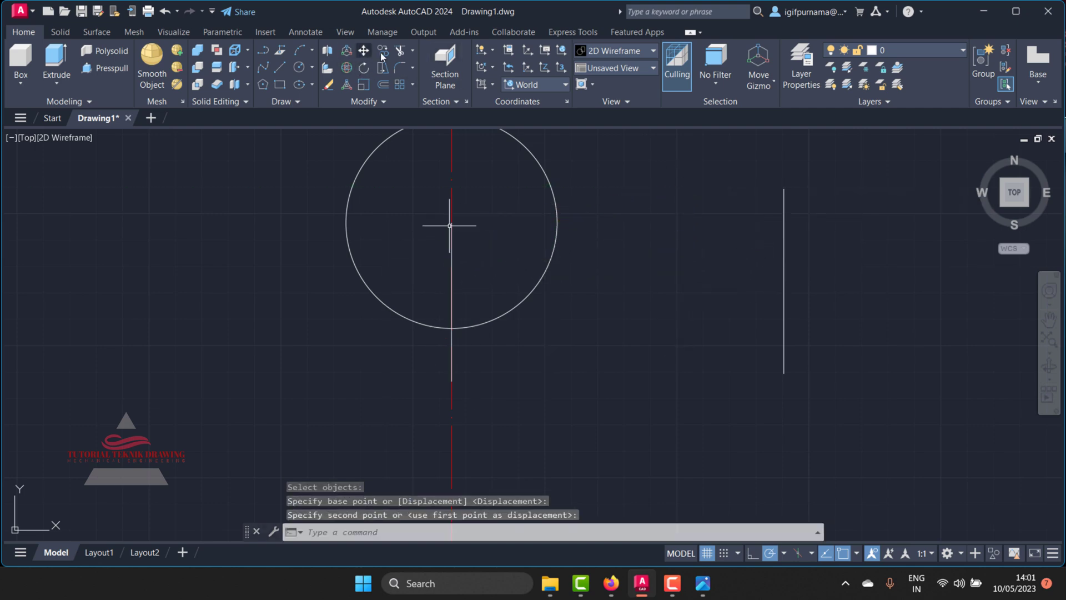
- Move the 70-unit line so its top meets the 60-unit line's bottom end
{"action": "left_click", "coordinate": [364, 51]}
{"action": "left_click", "coordinate": [913, 323]}
{"action": "left_click", "coordinate": [742, 207]}
{"action": "key", "text": "Return"}
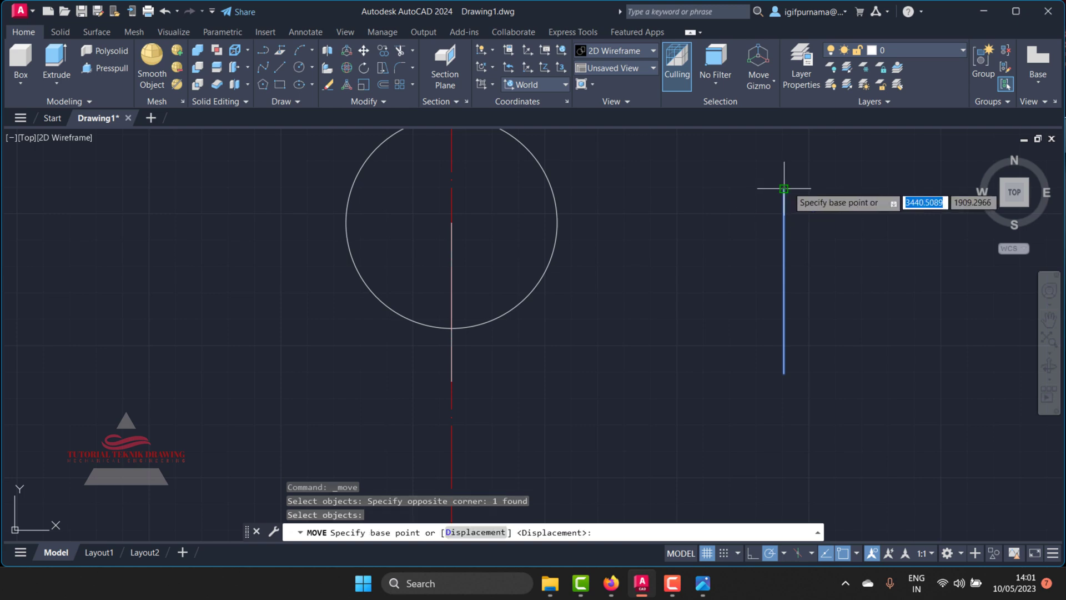
{"action": "left_click", "coordinate": [784, 189]}
{"action": "left_click", "coordinate": [451, 381]}
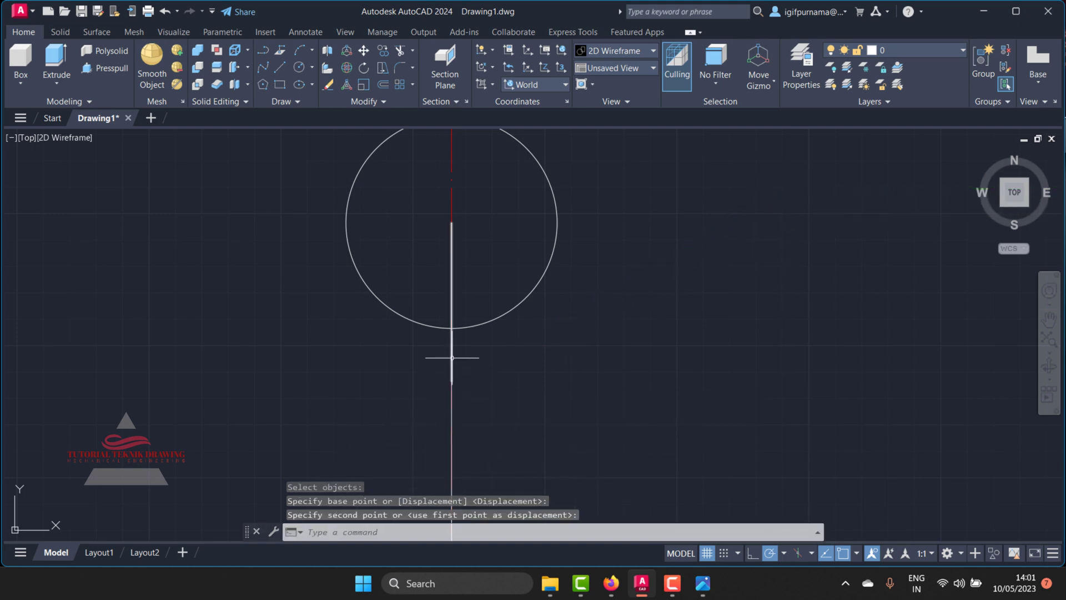
- Recheck the reference drawing and adjust the zoom on the stacked lines
{"action": "left_click", "coordinate": [704, 584]}
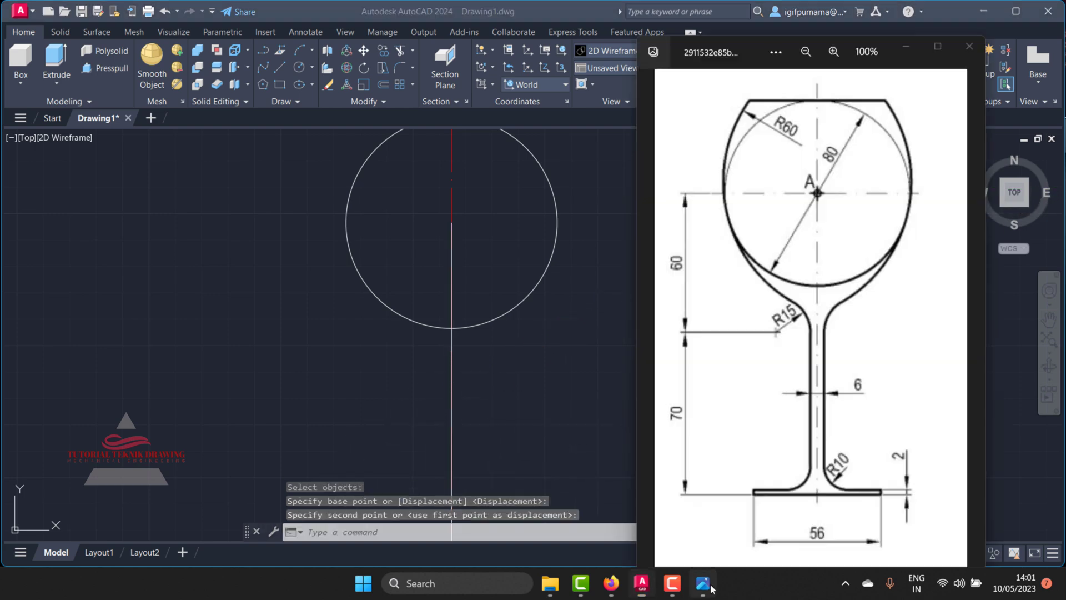
{"action": "scroll", "coordinate": [804, 337], "scroll_direction": "up", "scroll_amount": 1}
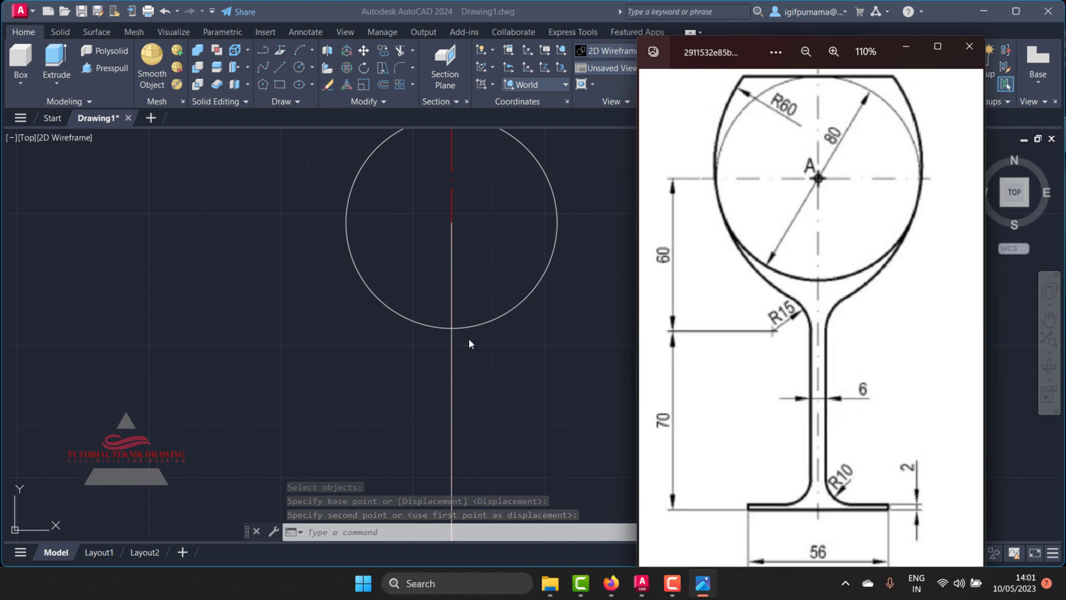
{"action": "left_click", "coordinate": [528, 346]}
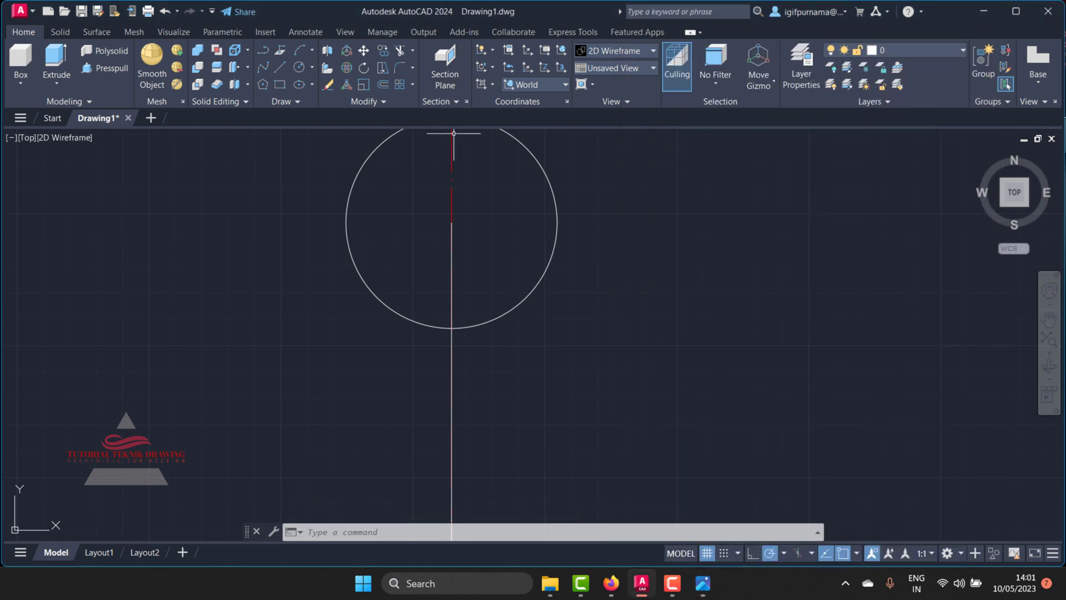
{"action": "scroll", "coordinate": [454, 134], "scroll_direction": "up", "scroll_amount": 2}
{"action": "scroll", "coordinate": [466, 138], "scroll_direction": "down", "scroll_amount": 2}
{"action": "scroll", "coordinate": [486, 162], "scroll_direction": "down", "scroll_amount": 4}
{"action": "scroll", "coordinate": [492, 330], "scroll_direction": "up", "scroll_amount": 4}
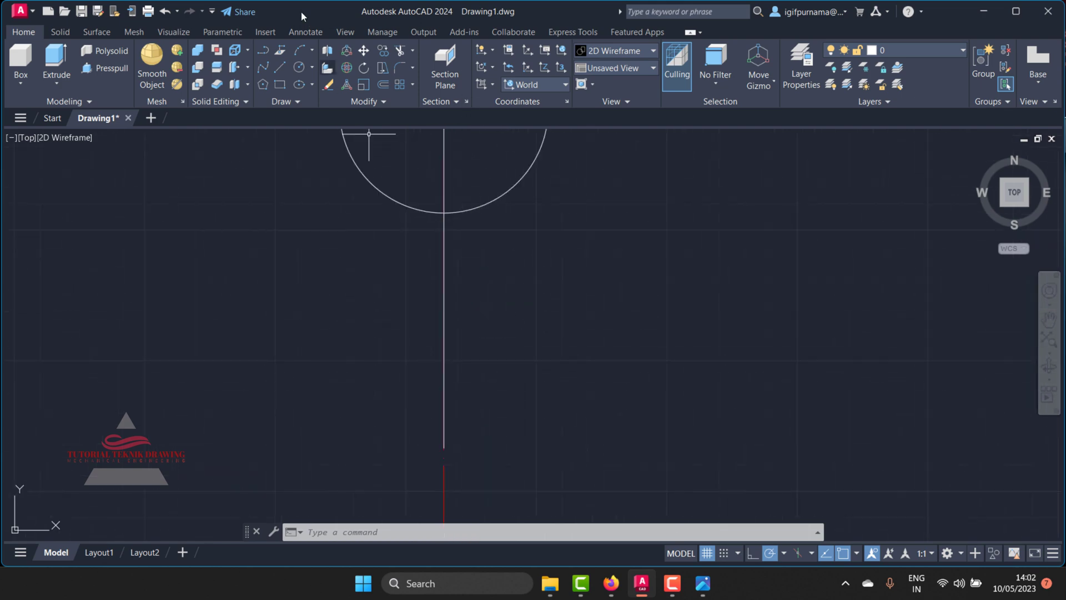
- Copy the lower vertical stem line 3 units to the right
{"action": "left_click", "coordinate": [383, 51]}
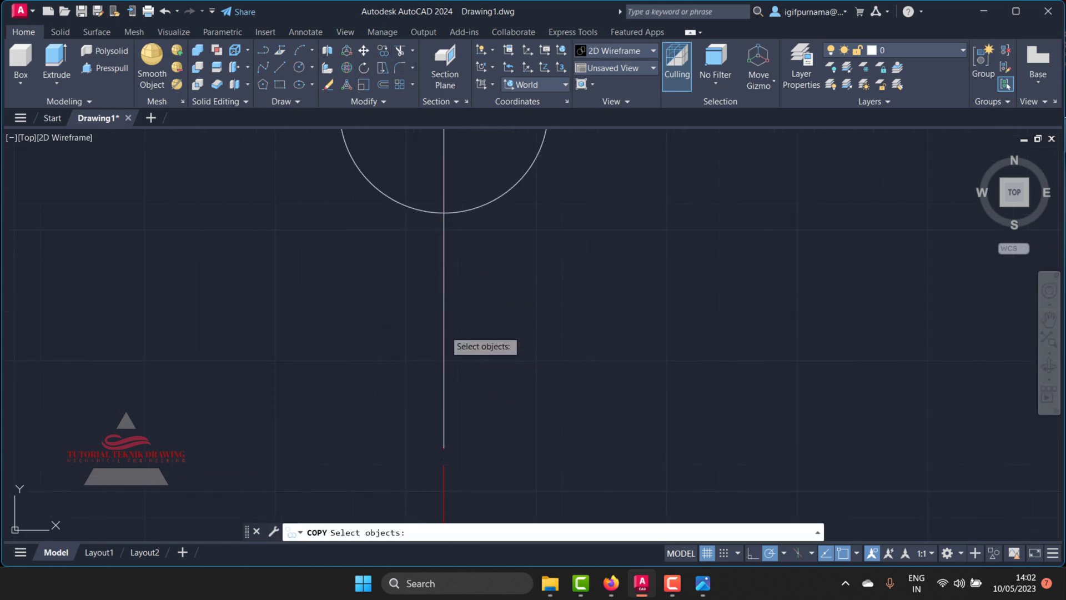
{"action": "left_click", "coordinate": [443, 337]}
{"action": "key", "text": "Return"}
{"action": "left_click", "coordinate": [471, 325]}
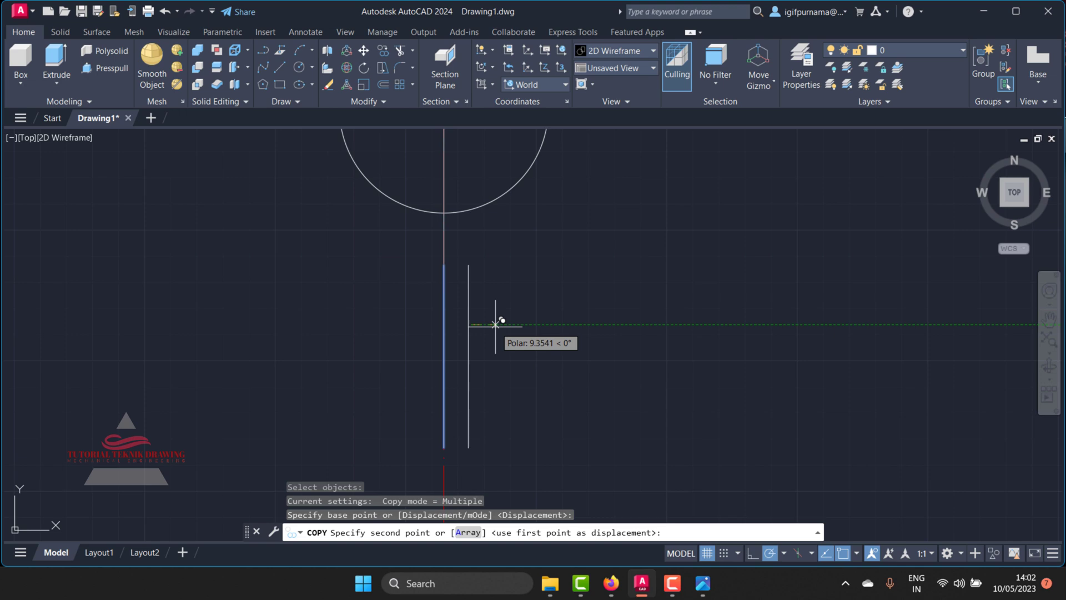
{"action": "type", "text": "3"}
{"action": "key", "text": "Return"}
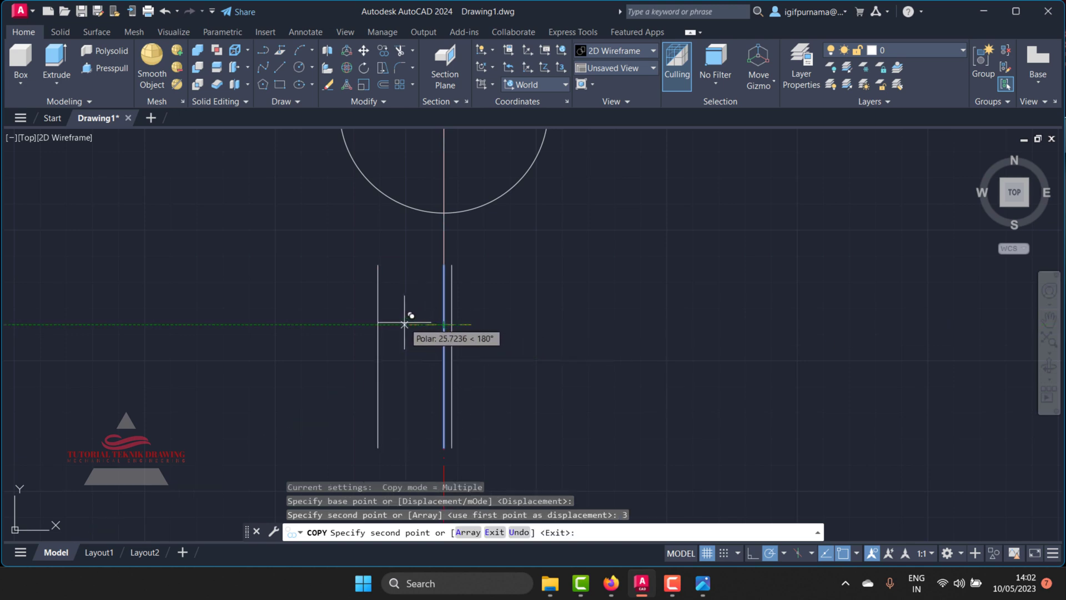
{"action": "key", "text": "Escape"}
{"action": "scroll", "coordinate": [452, 227], "scroll_direction": "up", "scroll_amount": 2}
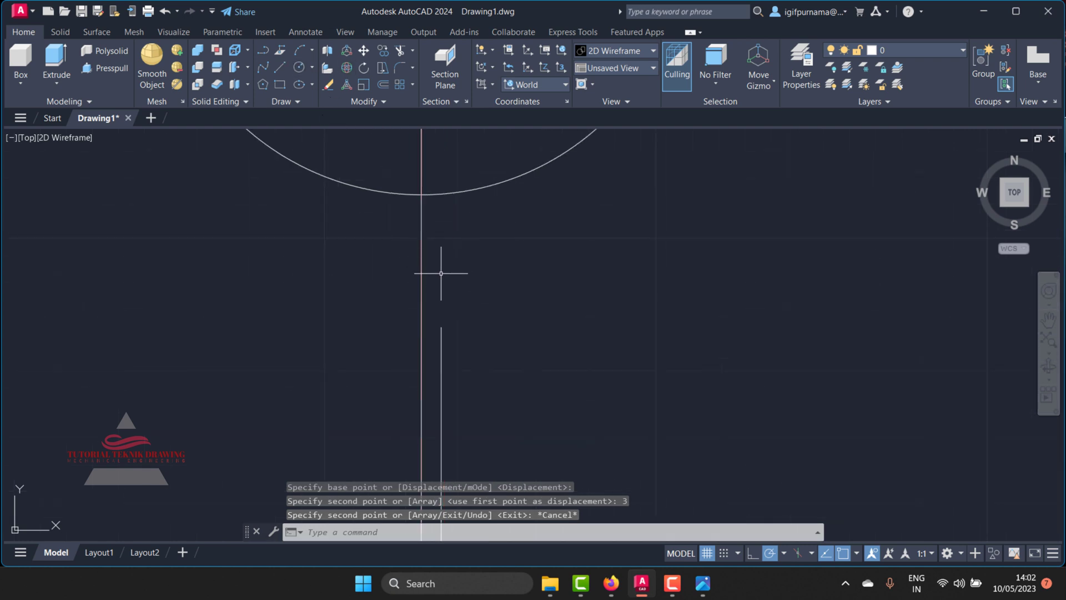
- Begin moving the upper vertical line, using its lower endpoint as base point
{"action": "left_click", "coordinate": [379, 51]}
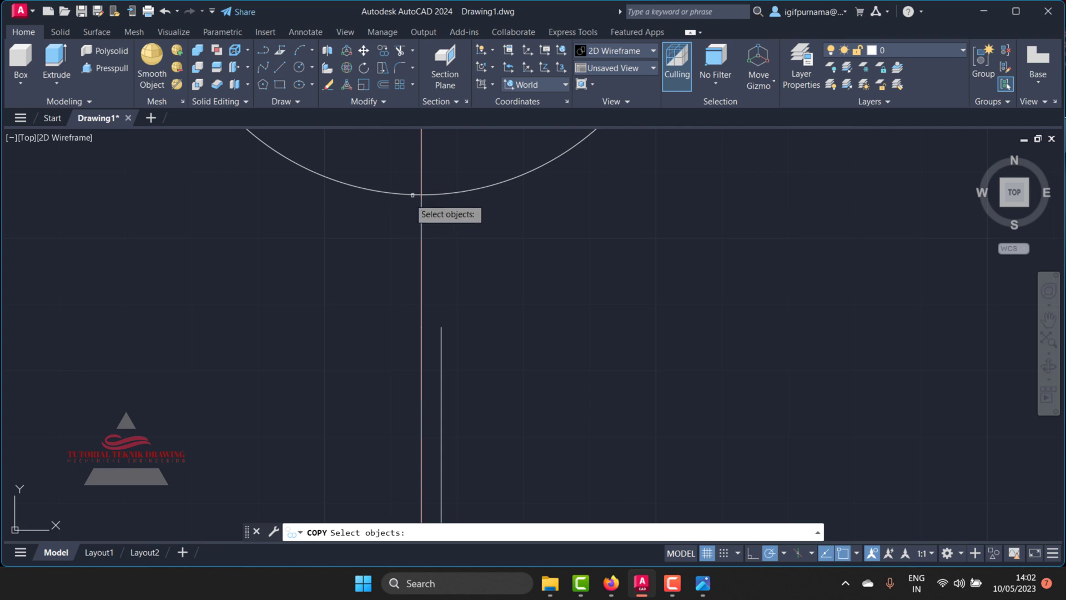
{"action": "left_click", "coordinate": [365, 51]}
{"action": "left_click", "coordinate": [420, 245]}
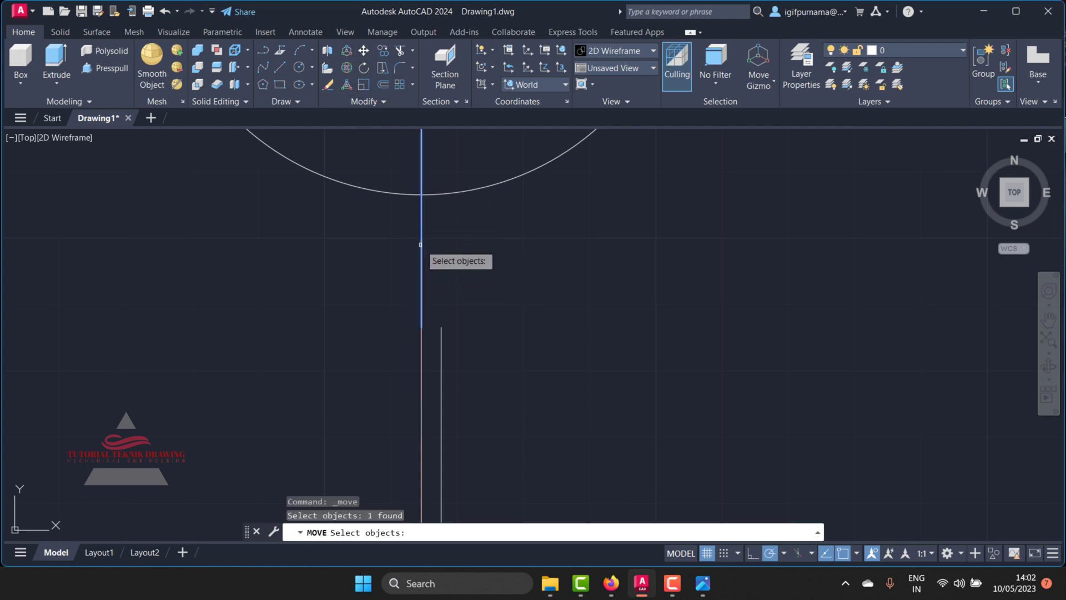
{"action": "key", "text": "Return"}
{"action": "left_click", "coordinate": [421, 327]}
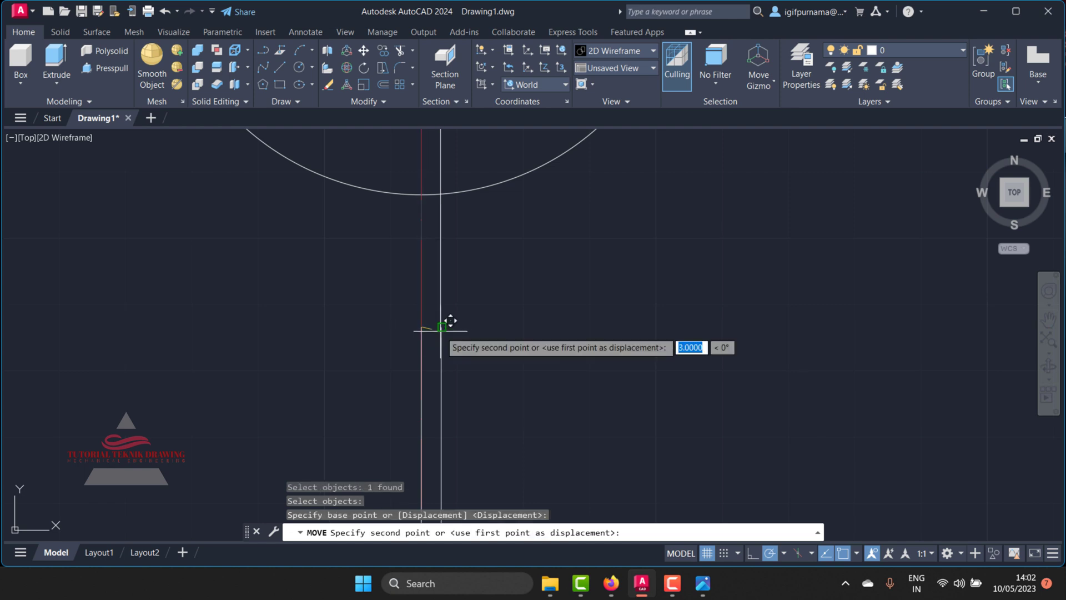
{"action": "scroll", "coordinate": [470, 276], "scroll_direction": "down", "scroll_amount": 4}
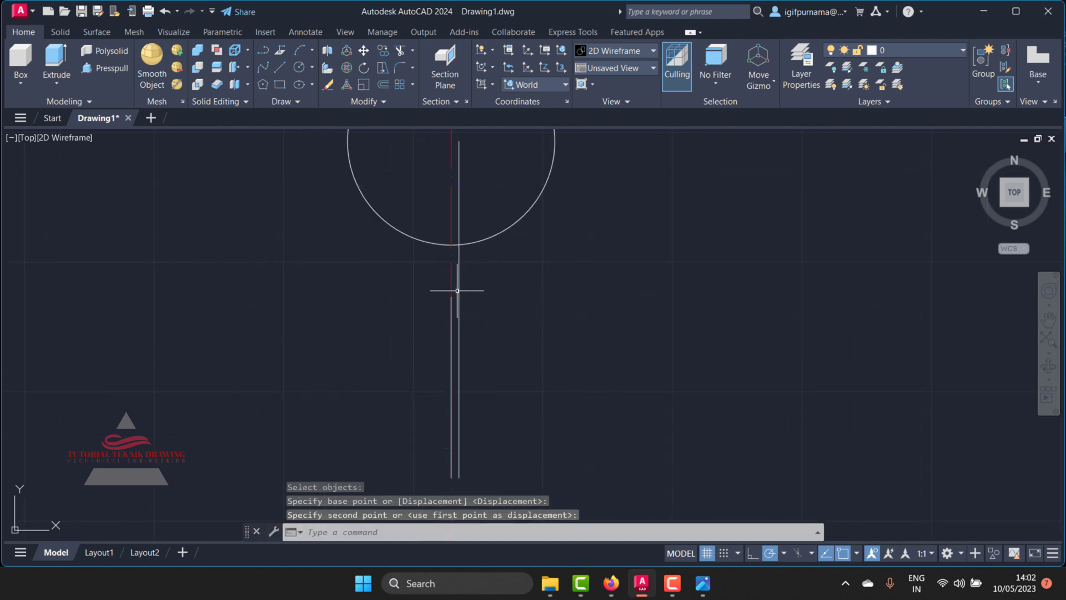
{"action": "left_click", "coordinate": [702, 583]}
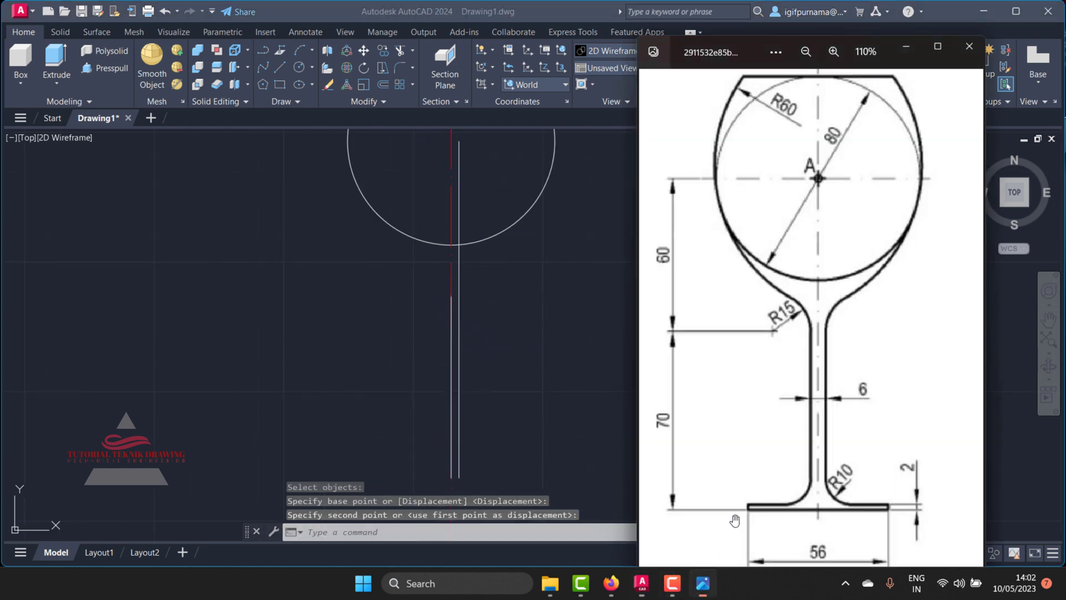
{"action": "scroll", "coordinate": [805, 282], "scroll_direction": "up", "scroll_amount": 1}
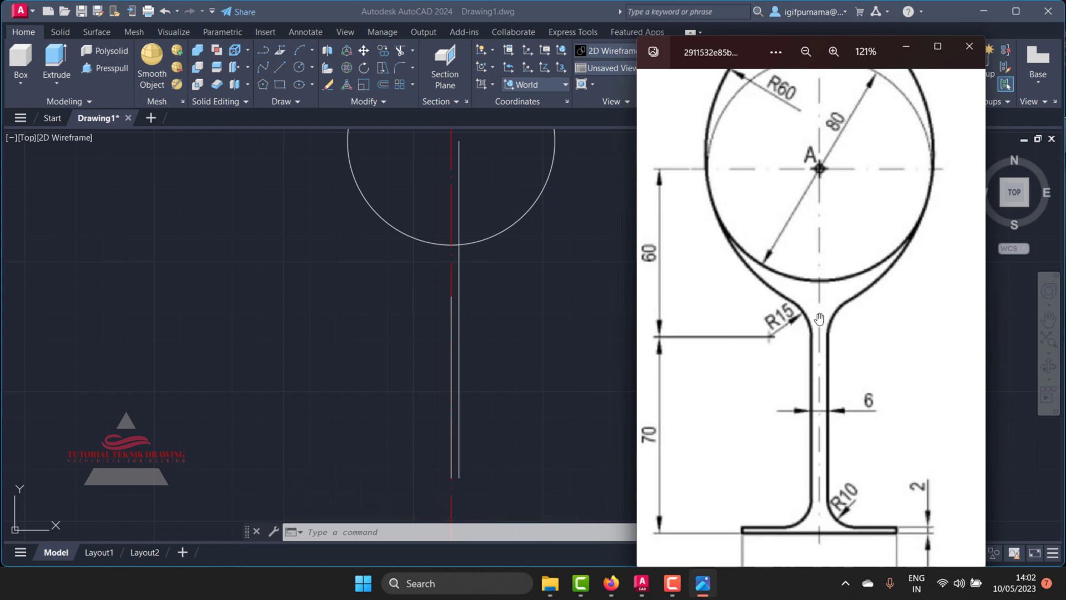
{"action": "scroll", "coordinate": [819, 318], "scroll_direction": "down", "scroll_amount": 3}
{"action": "scroll", "coordinate": [771, 107], "scroll_direction": "up", "scroll_amount": 1}
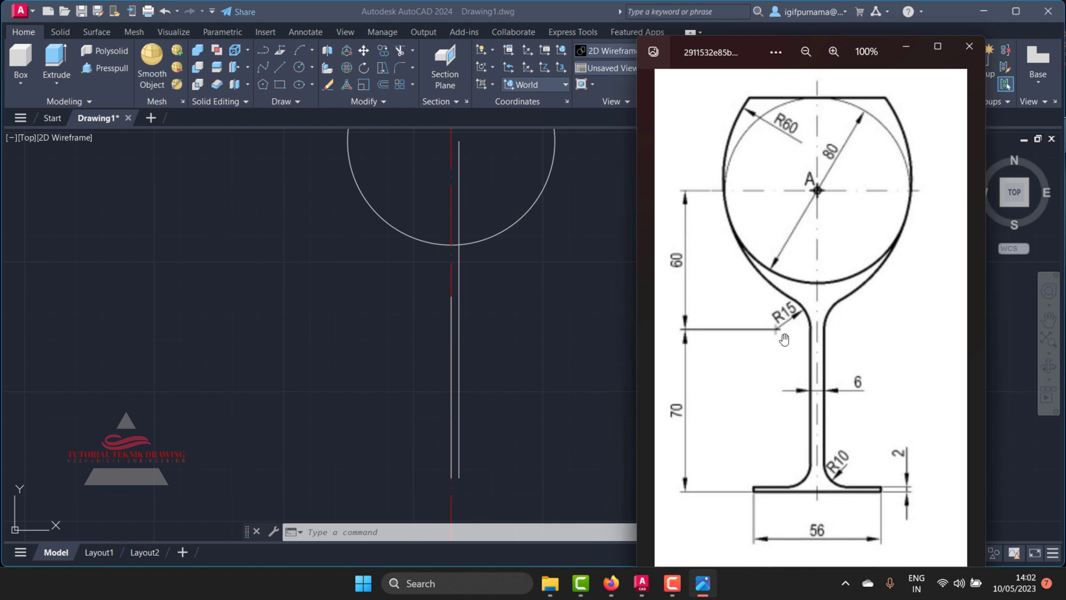
{"action": "scroll", "coordinate": [776, 337], "scroll_direction": "up", "scroll_amount": 2}
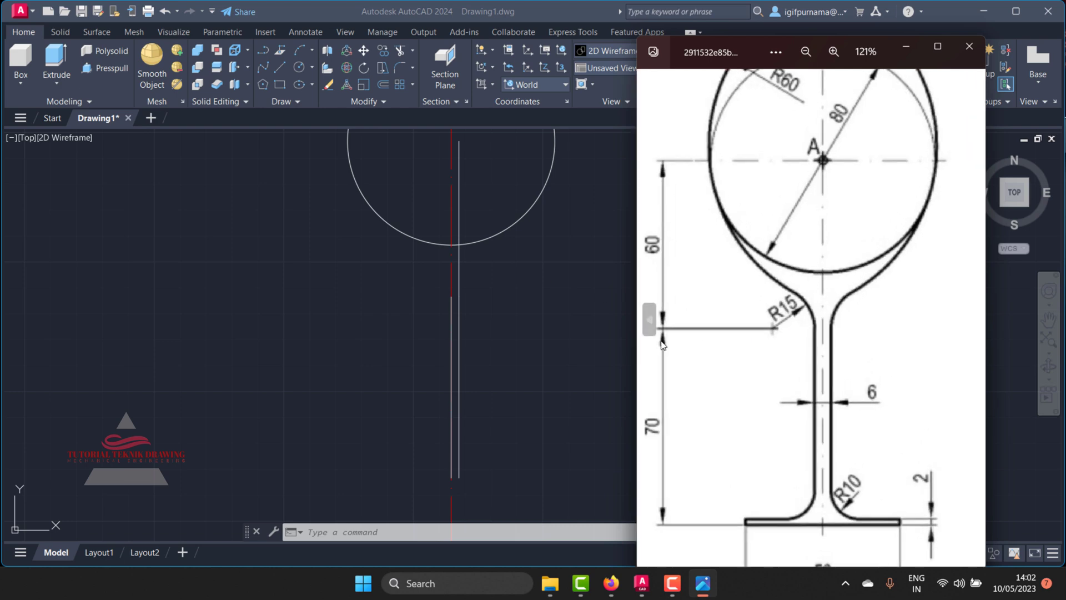
{"action": "left_click", "coordinate": [372, 322]}
- Confirm red as Layer1's colour and make Layer1 current
{"action": "scroll", "coordinate": [454, 252], "scroll_direction": "up", "scroll_amount": 5}
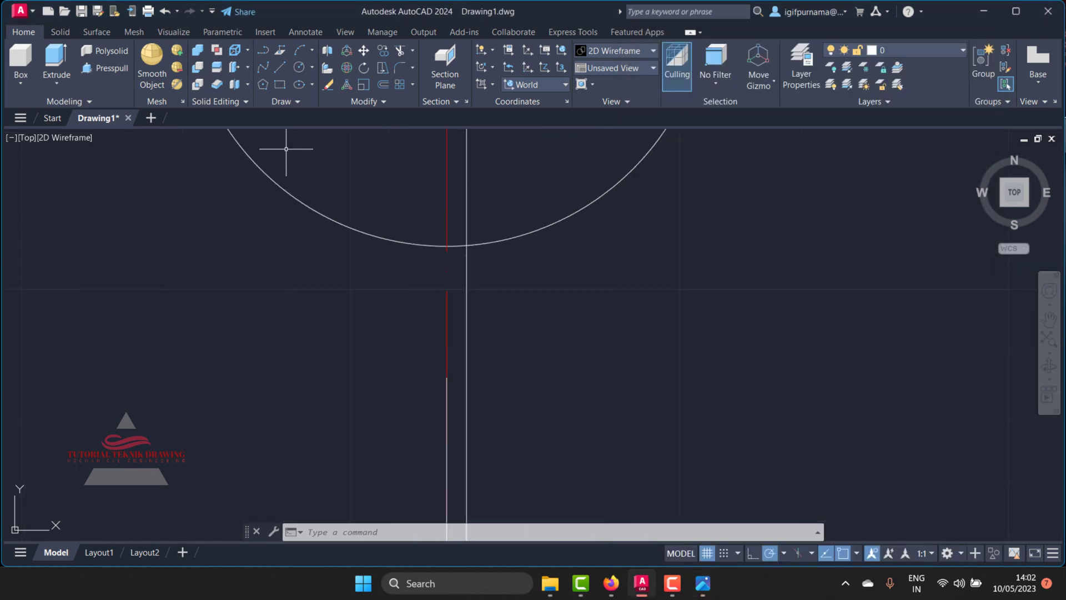
{"action": "scroll", "coordinate": [612, 329], "scroll_direction": "down", "scroll_amount": 5}
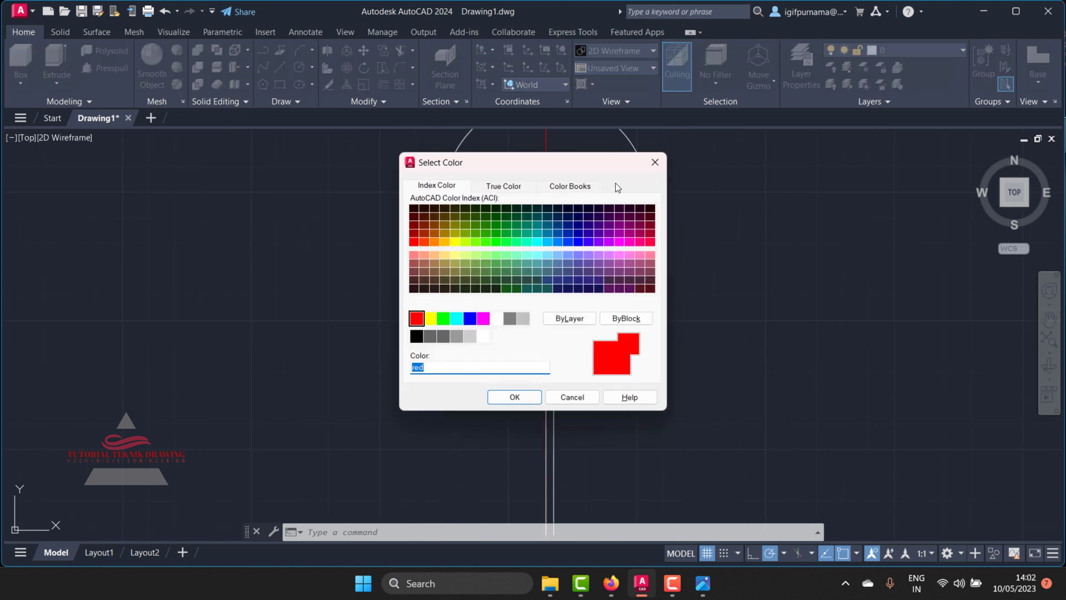
{"action": "left_click", "coordinate": [652, 161]}
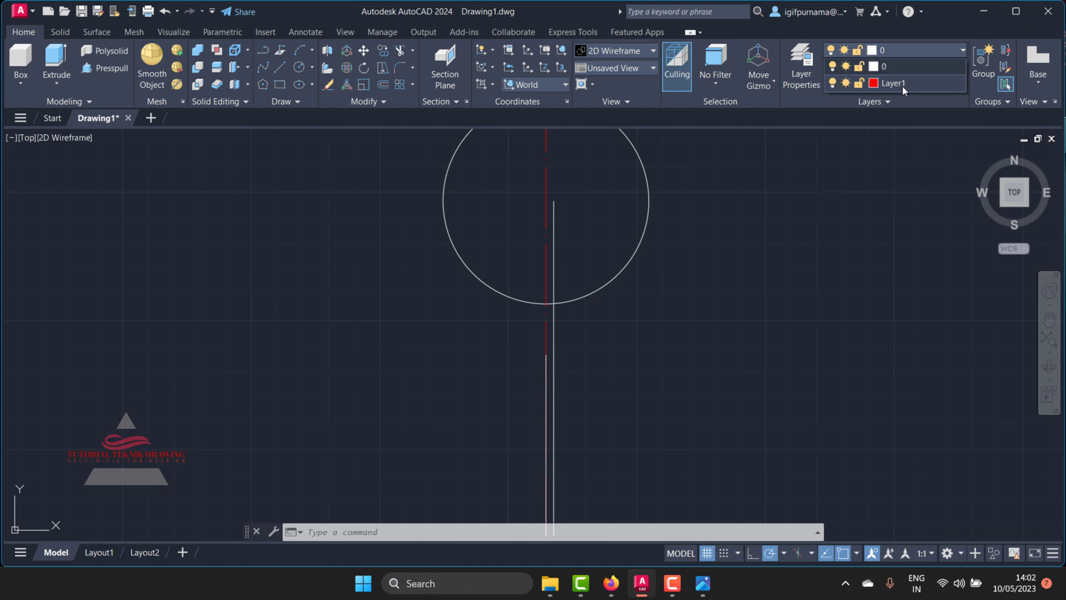
{"action": "left_click", "coordinate": [902, 85]}
- Draw a horizontal centre line from left to right through the circle's centre
{"action": "left_click", "coordinate": [282, 72]}
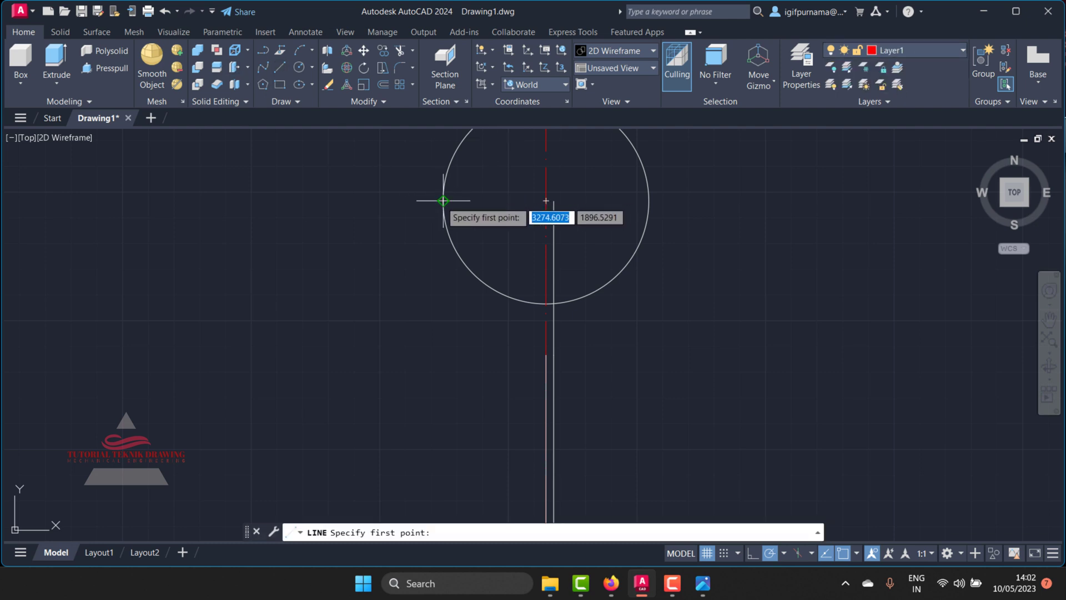
{"action": "left_click", "coordinate": [443, 200]}
{"action": "left_click", "coordinate": [779, 200]}
{"action": "right_click", "coordinate": [773, 202]}
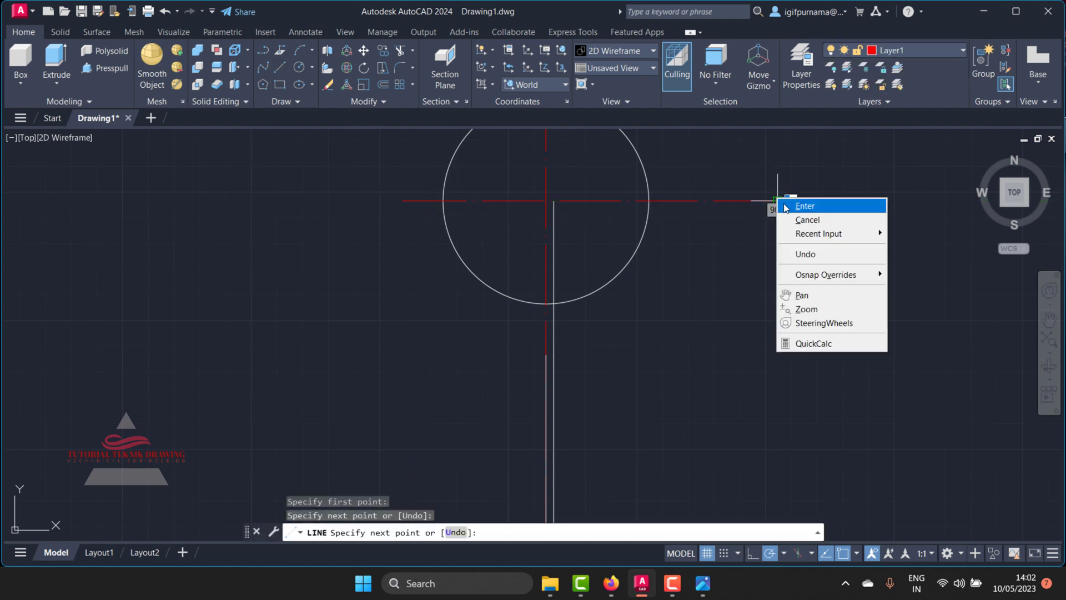
{"action": "left_click", "coordinate": [793, 204]}
{"action": "left_click", "coordinate": [887, 53]}
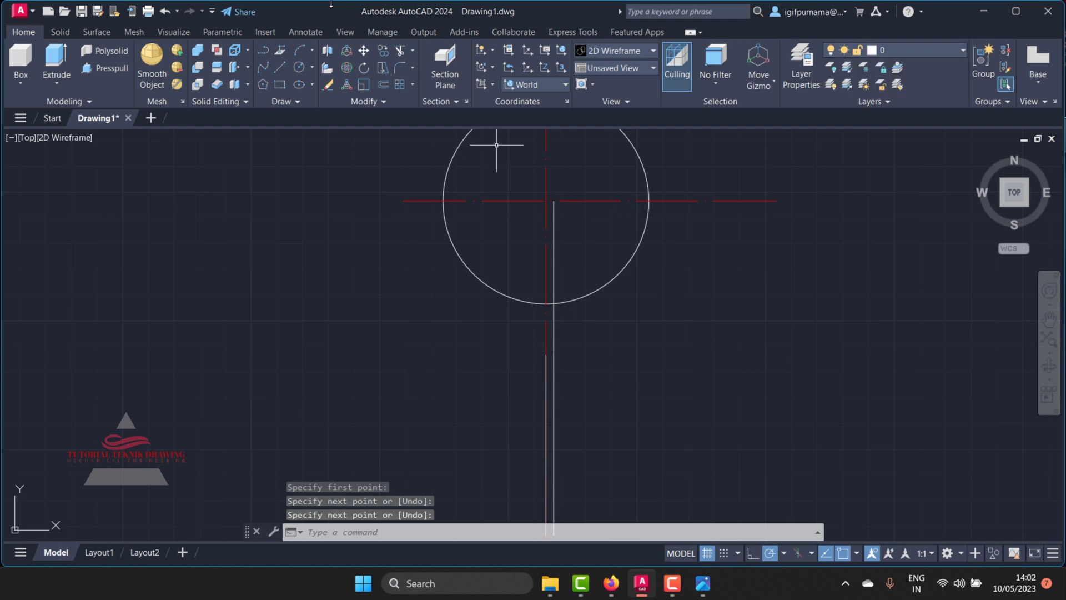
- Draw a 3-point arc from the circle's right side down to the stem line's top
{"action": "left_click", "coordinate": [295, 51]}
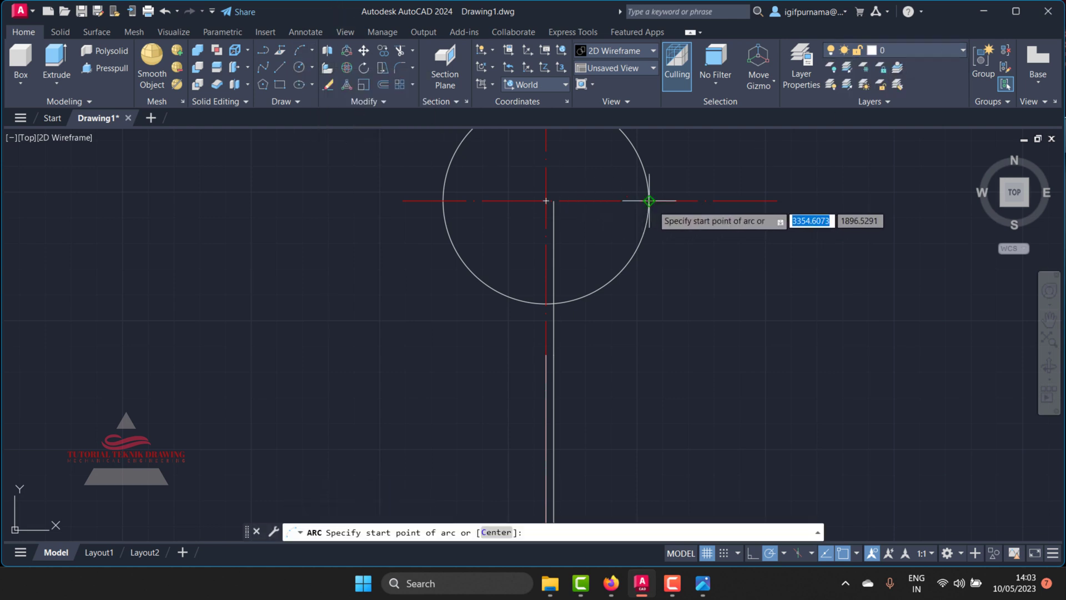
{"action": "left_click", "coordinate": [647, 200]}
{"action": "left_click", "coordinate": [642, 276]}
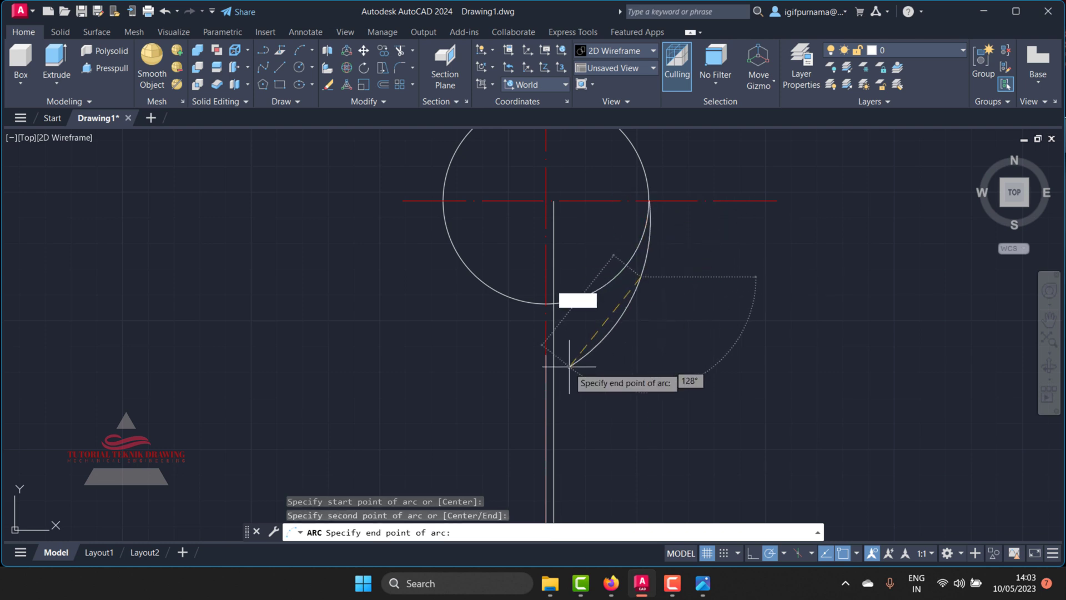
{"action": "scroll", "coordinate": [554, 355], "scroll_direction": "up", "scroll_amount": 2}
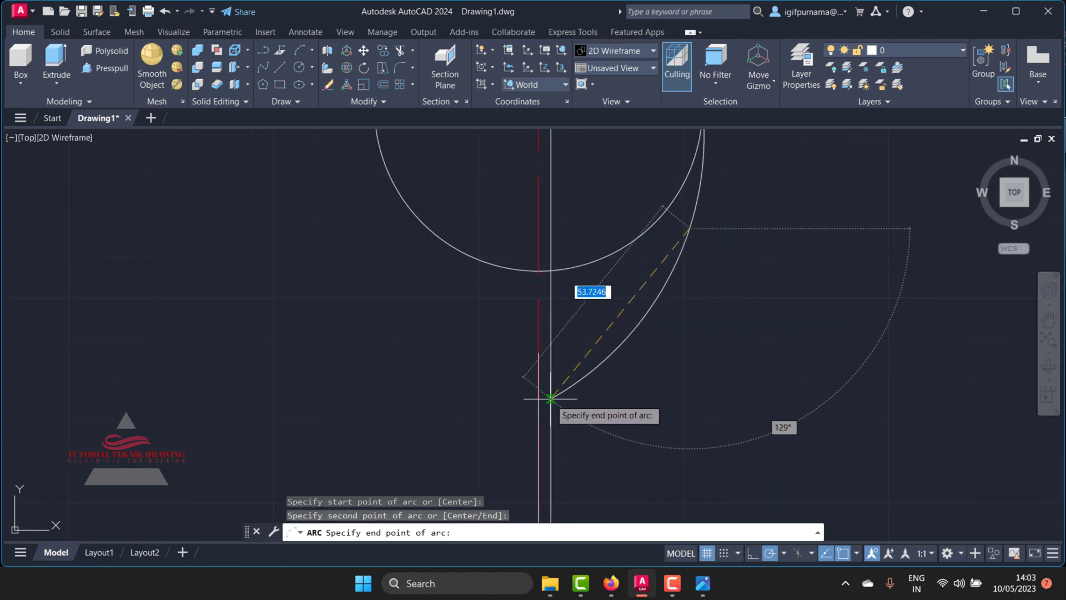
{"action": "left_click", "coordinate": [550, 352]}
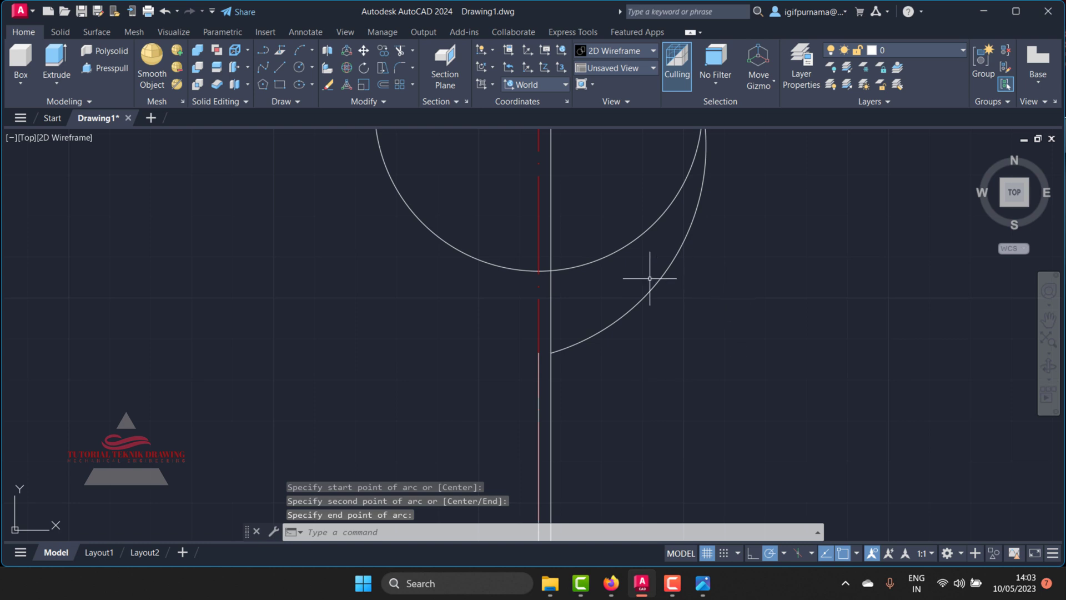
- Check the reference, then reshape the new arc by dragging its midpoint grip
{"action": "left_click", "coordinate": [703, 580]}
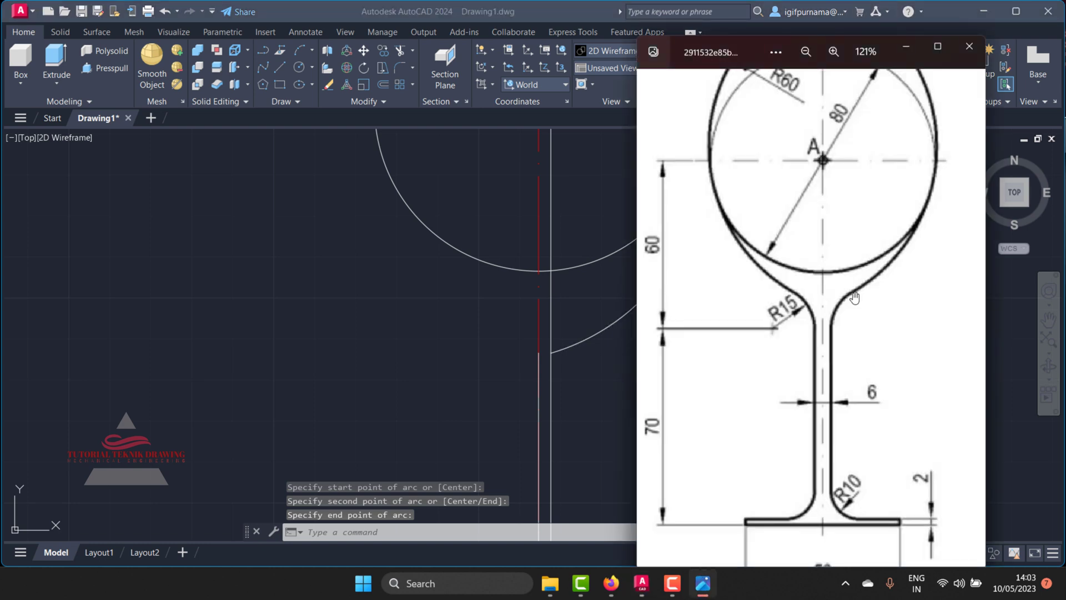
{"action": "left_click", "coordinate": [914, 55]}
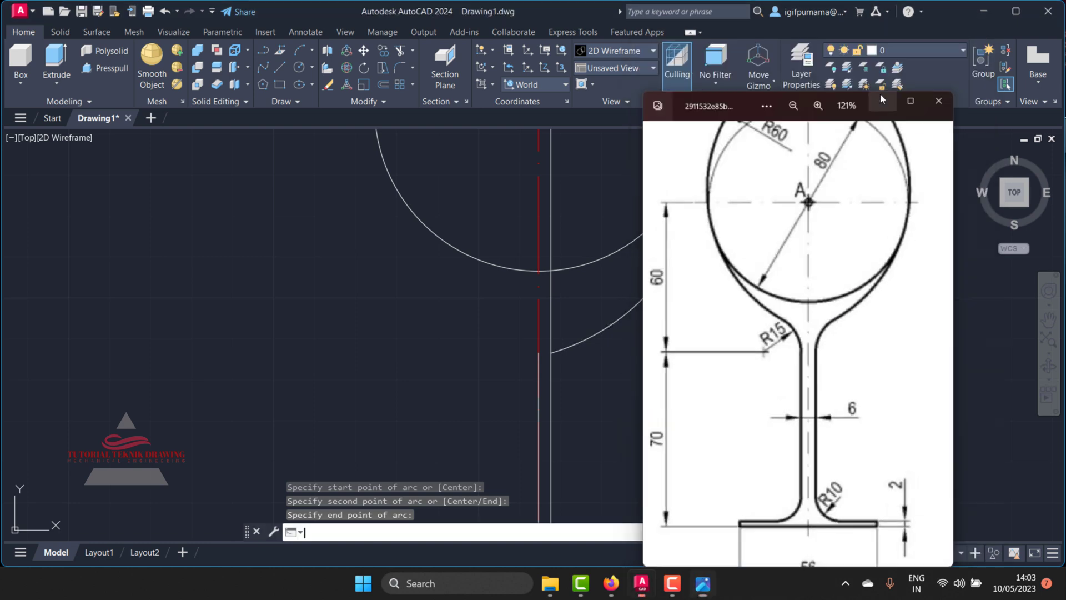
{"action": "left_click", "coordinate": [681, 336]}
{"action": "left_click", "coordinate": [638, 302]}
{"action": "left_click", "coordinate": [630, 308]}
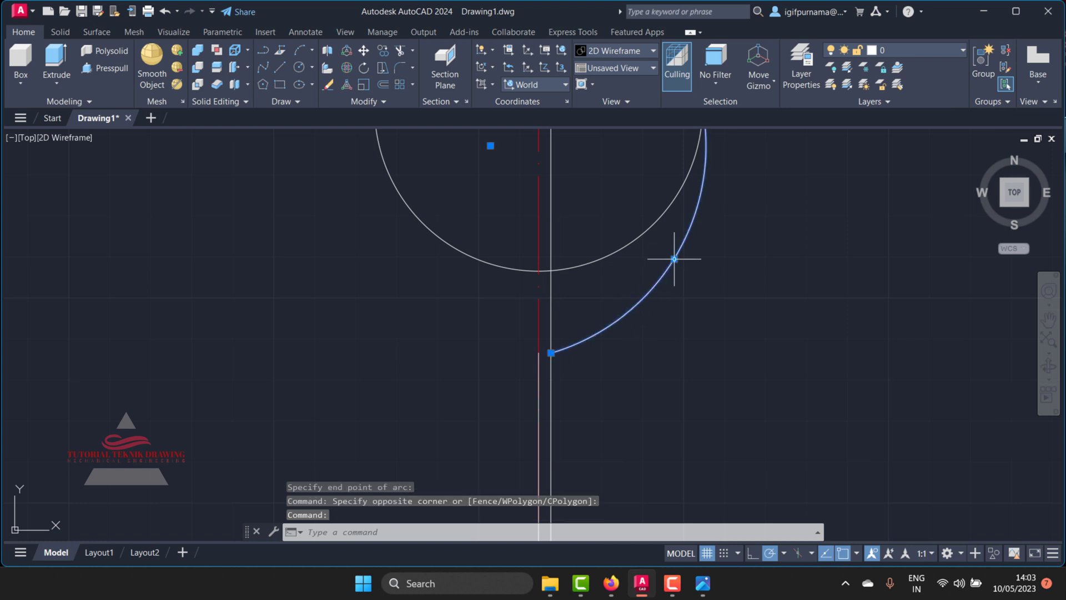
{"action": "left_click", "coordinate": [675, 263]}
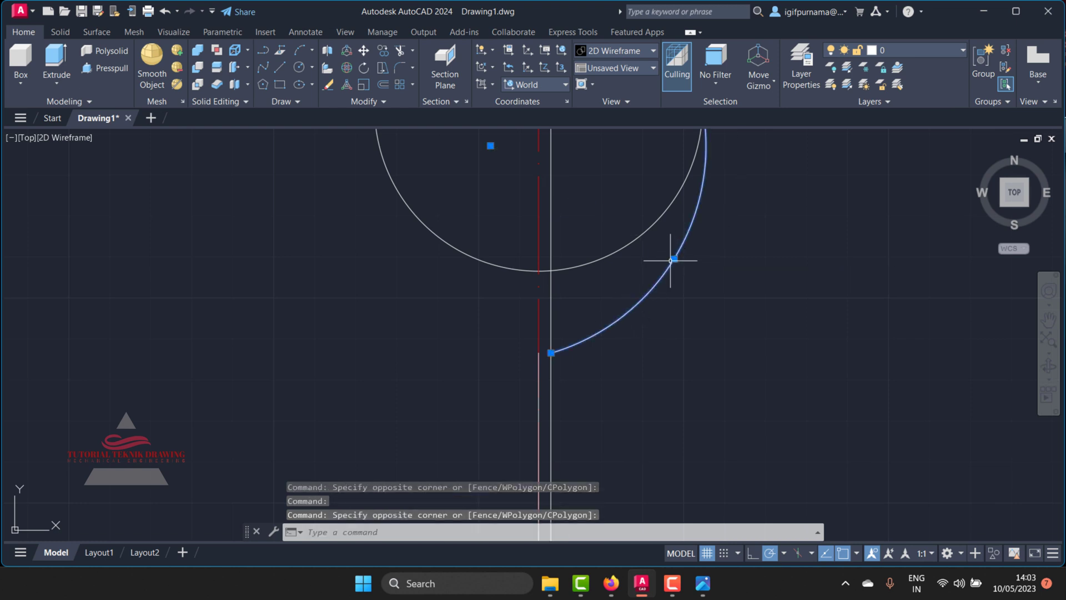
{"action": "left_click", "coordinate": [673, 259]}
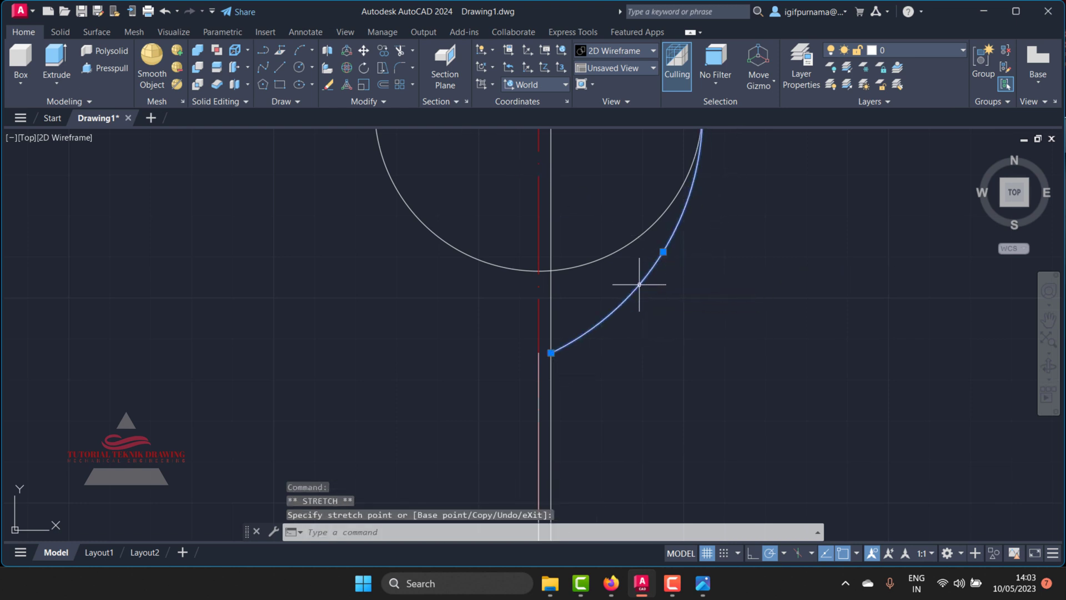
- Compare the reshaped arc against the wine-glass reference drawing
{"action": "left_click", "coordinate": [698, 594]}
{"action": "scroll", "coordinate": [785, 307], "scroll_direction": "up", "scroll_amount": 1}
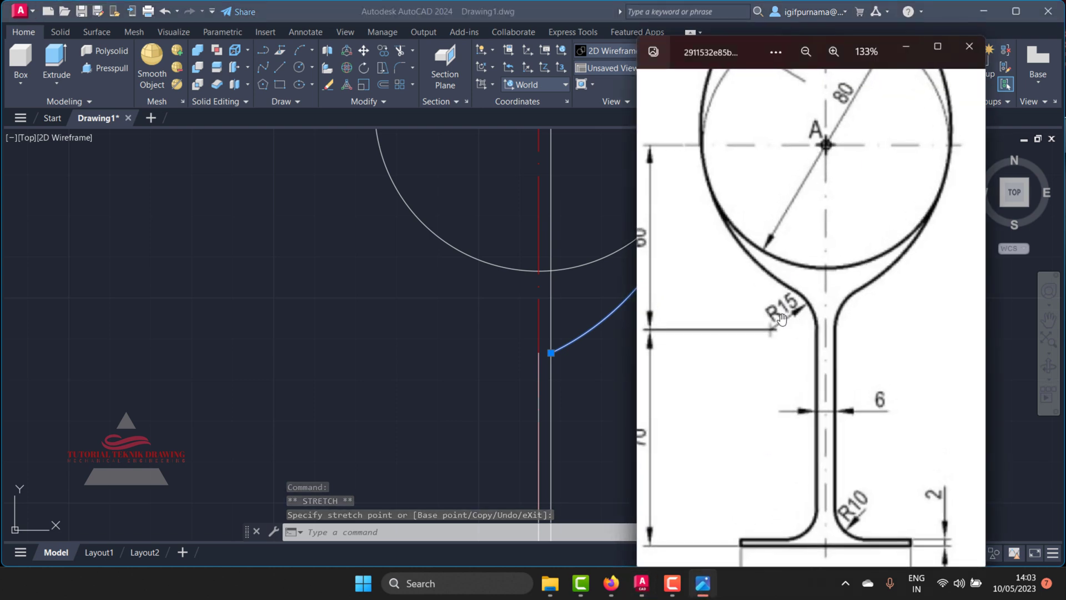
{"action": "left_click", "coordinate": [568, 366]}
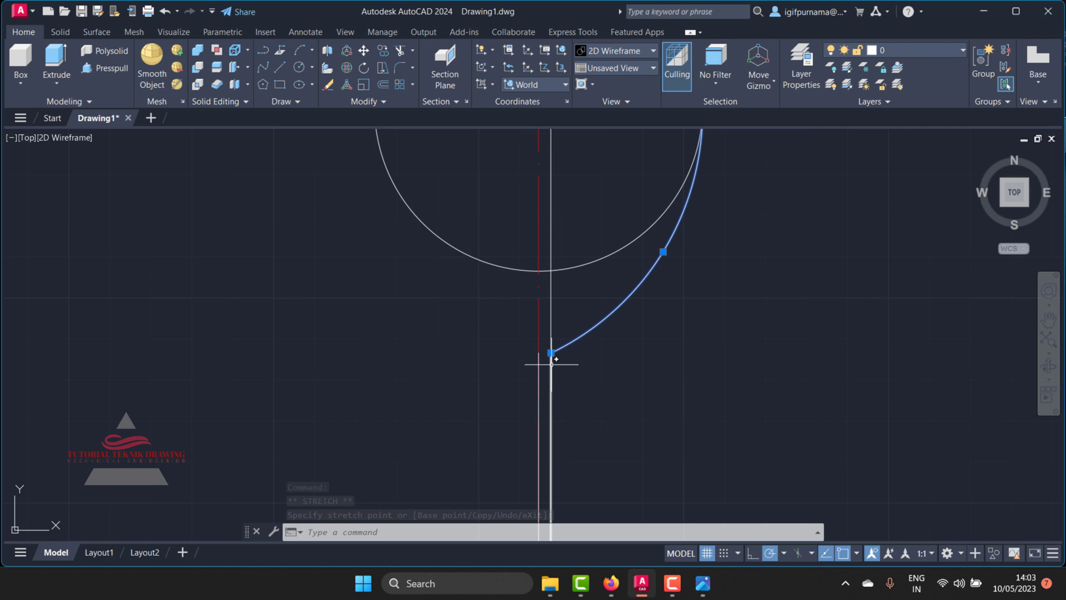
{"action": "left_click", "coordinate": [704, 584]}
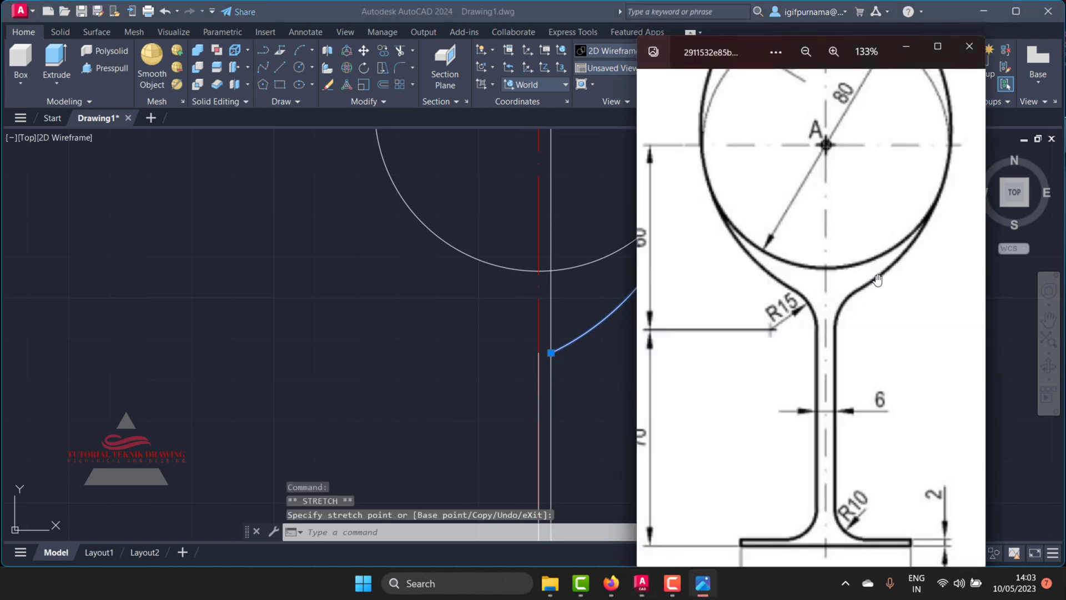
{"action": "scroll", "coordinate": [866, 286], "scroll_direction": "down", "scroll_amount": 2}
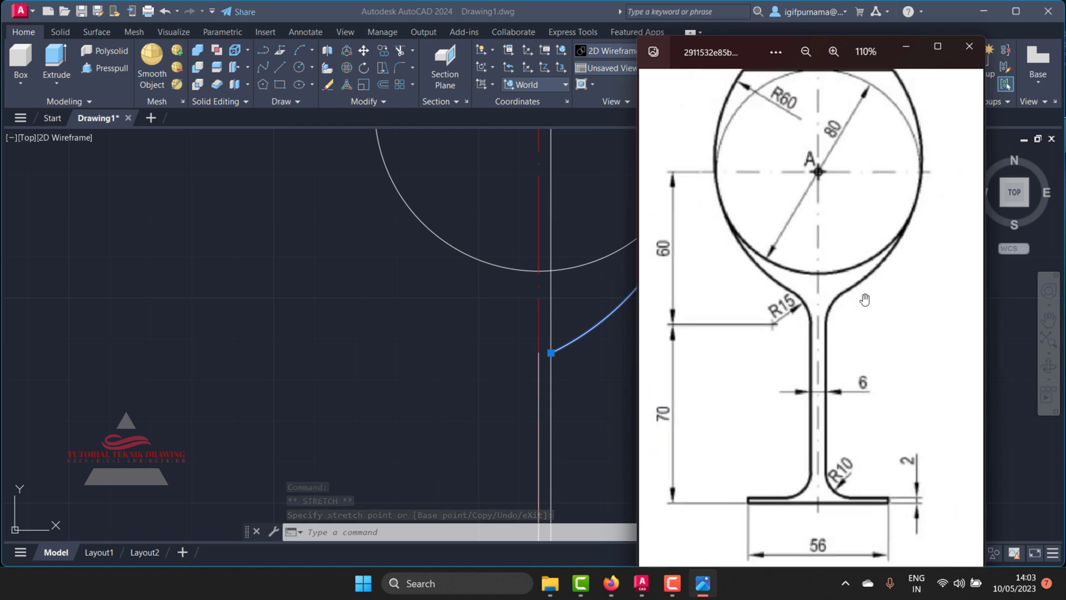
{"action": "scroll", "coordinate": [865, 300], "scroll_direction": "down", "scroll_amount": 1}
{"action": "left_click", "coordinate": [602, 368]}
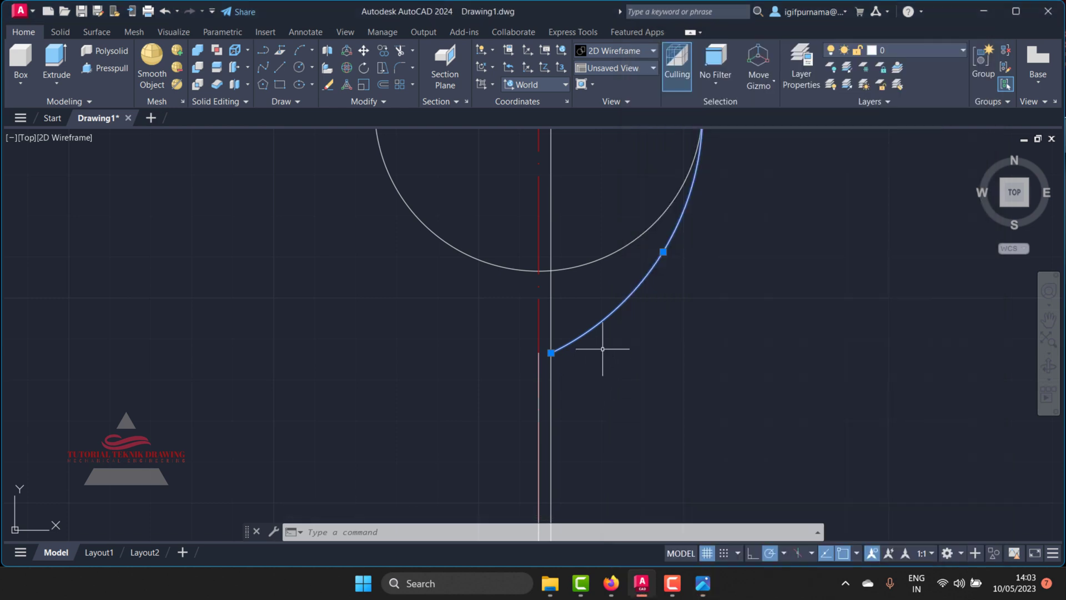
{"action": "left_click", "coordinate": [298, 35]}
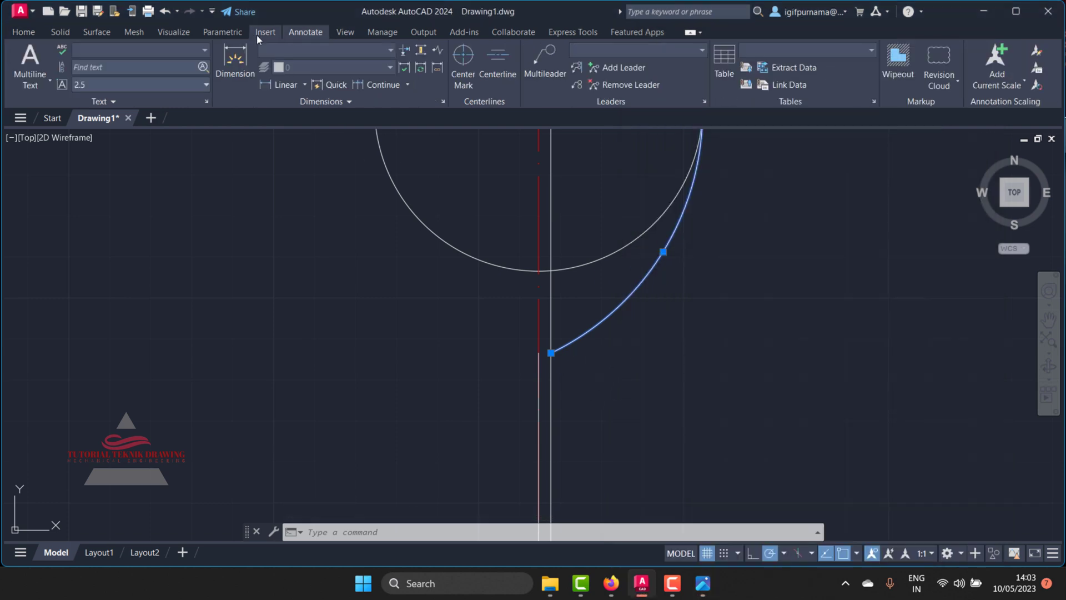
- Add a diameter dimension to the arc, reading Ø130,58
{"action": "left_click", "coordinate": [307, 88]}
{"action": "key", "text": "Escape"}
{"action": "left_click", "coordinate": [639, 291]}
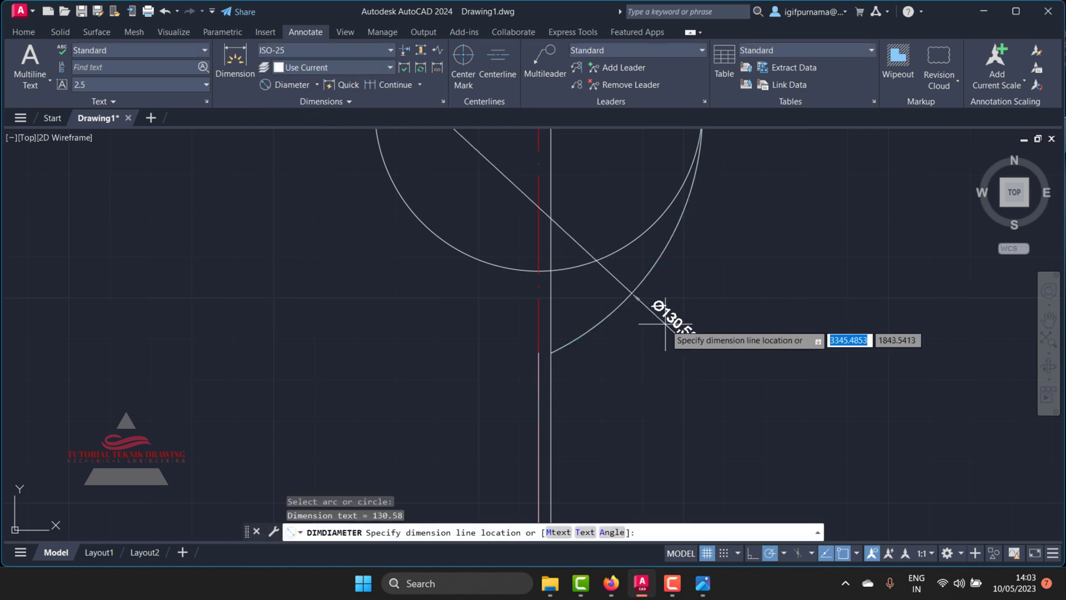
{"action": "left_click", "coordinate": [694, 341]}
- Move the arc's midpoint grip to reshape its curve
{"action": "left_click", "coordinate": [612, 315]}
{"action": "scroll", "coordinate": [621, 316], "scroll_direction": "down", "scroll_amount": 4}
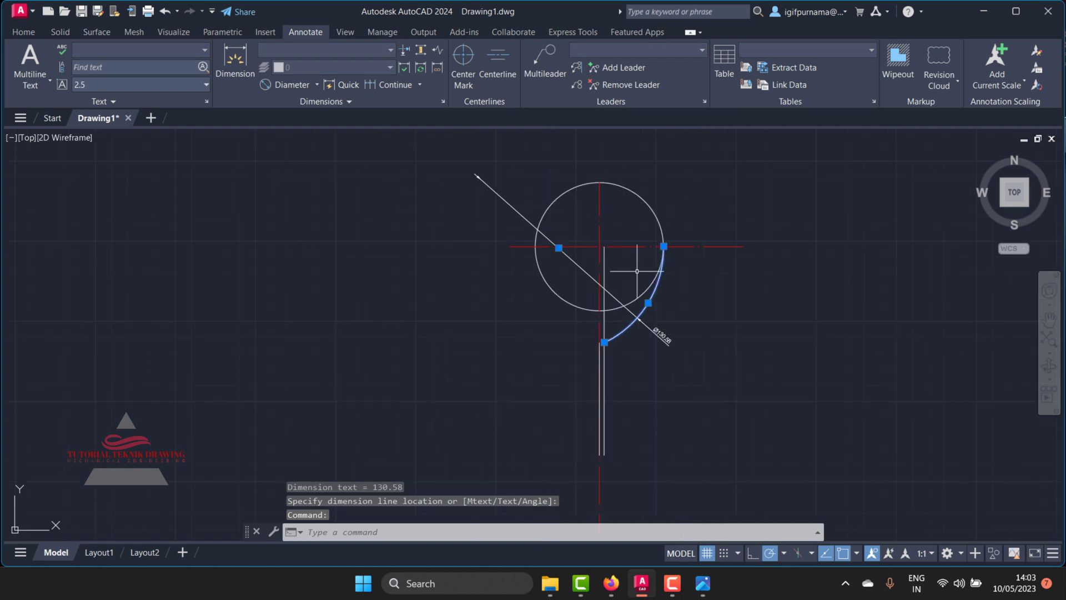
{"action": "scroll", "coordinate": [650, 324], "scroll_direction": "up", "scroll_amount": 3}
{"action": "left_click", "coordinate": [650, 324]}
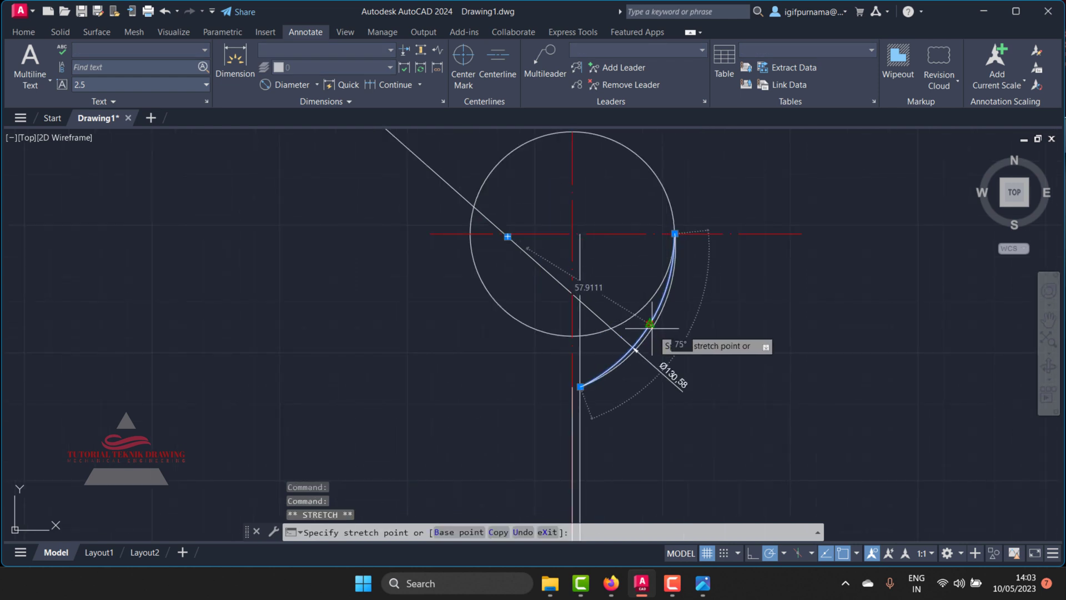
{"action": "scroll", "coordinate": [608, 350], "scroll_direction": "up", "scroll_amount": 3}
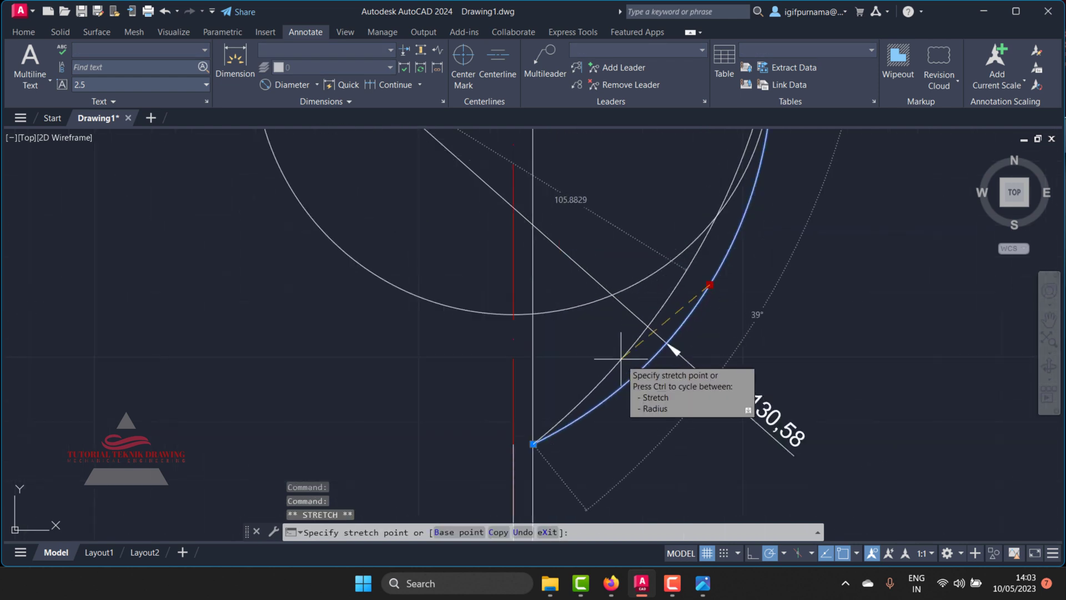
{"action": "scroll", "coordinate": [625, 364], "scroll_direction": "down", "scroll_amount": 4}
{"action": "scroll", "coordinate": [626, 372], "scroll_direction": "up", "scroll_amount": 2}
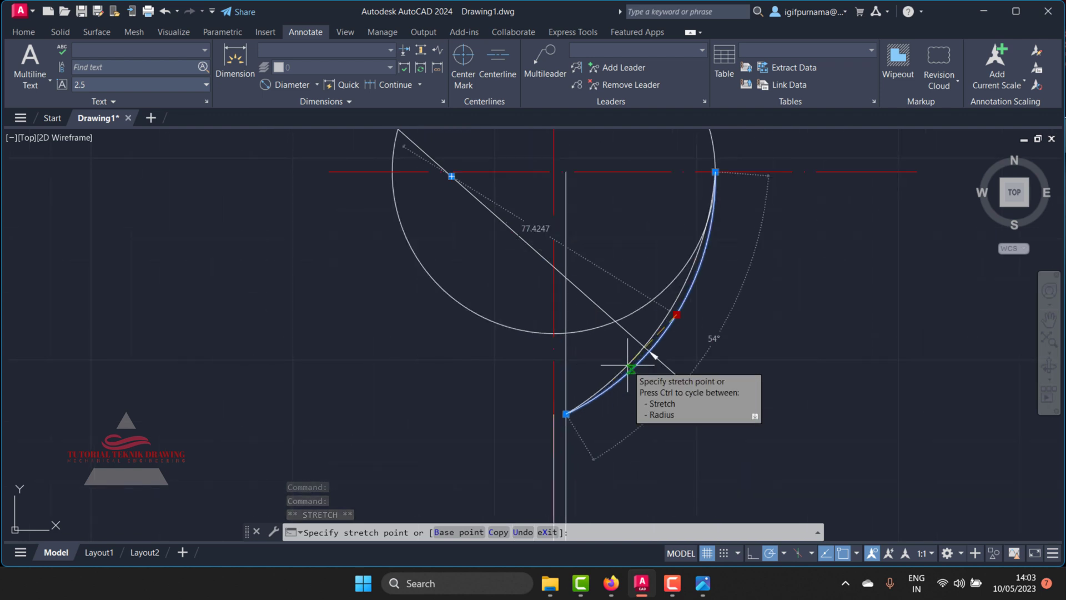
{"action": "left_click", "coordinate": [629, 356]}
{"action": "scroll", "coordinate": [712, 177], "scroll_direction": "up", "scroll_amount": 4}
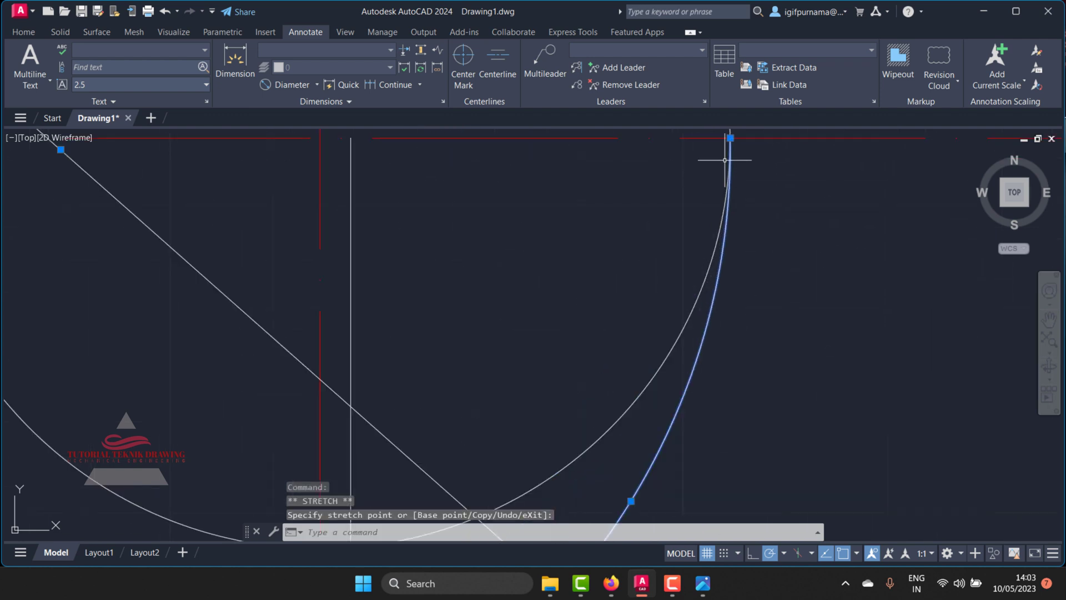
{"action": "scroll", "coordinate": [724, 160], "scroll_direction": "down", "scroll_amount": 3}
{"action": "key", "text": "Escape"}
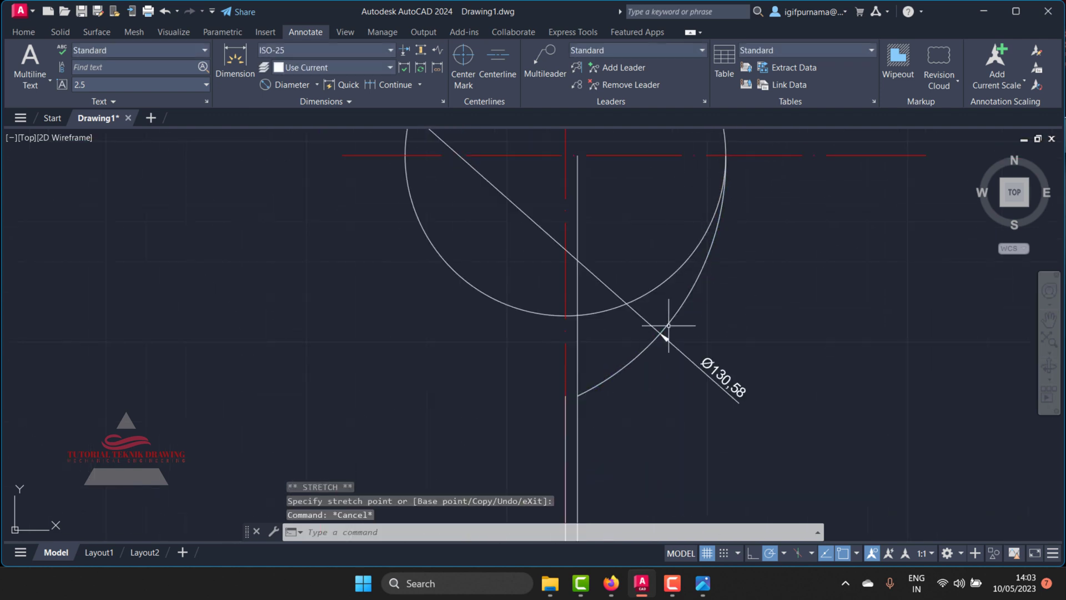
- Window-select the arc and stretch its top end toward the circle's centre line
{"action": "left_click", "coordinate": [733, 226]}
{"action": "left_click", "coordinate": [597, 522]}
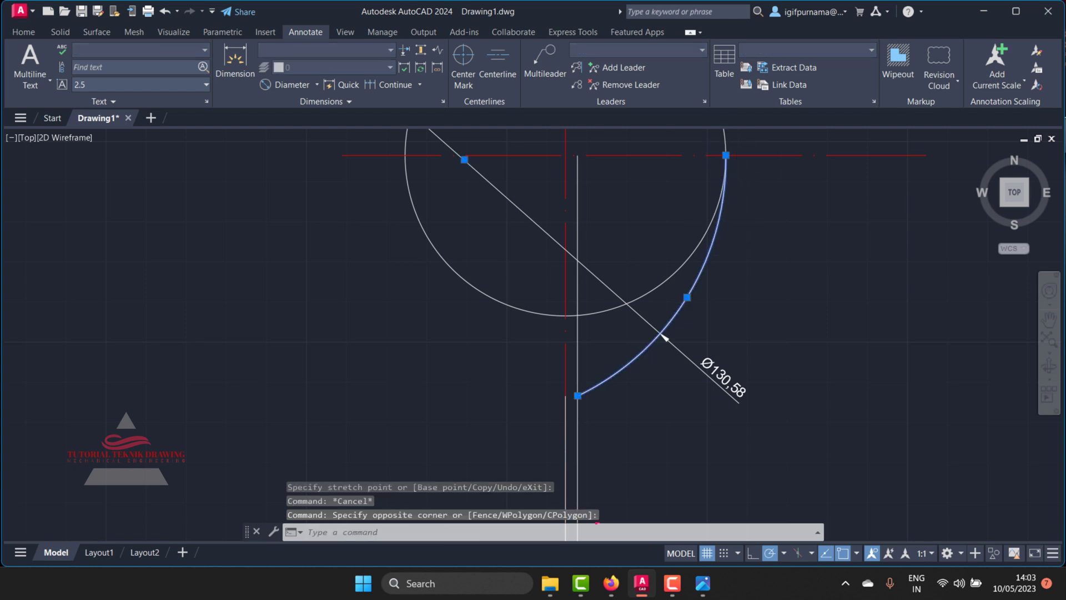
{"action": "scroll", "coordinate": [705, 204], "scroll_direction": "up", "scroll_amount": 4}
{"action": "left_click", "coordinate": [705, 191]}
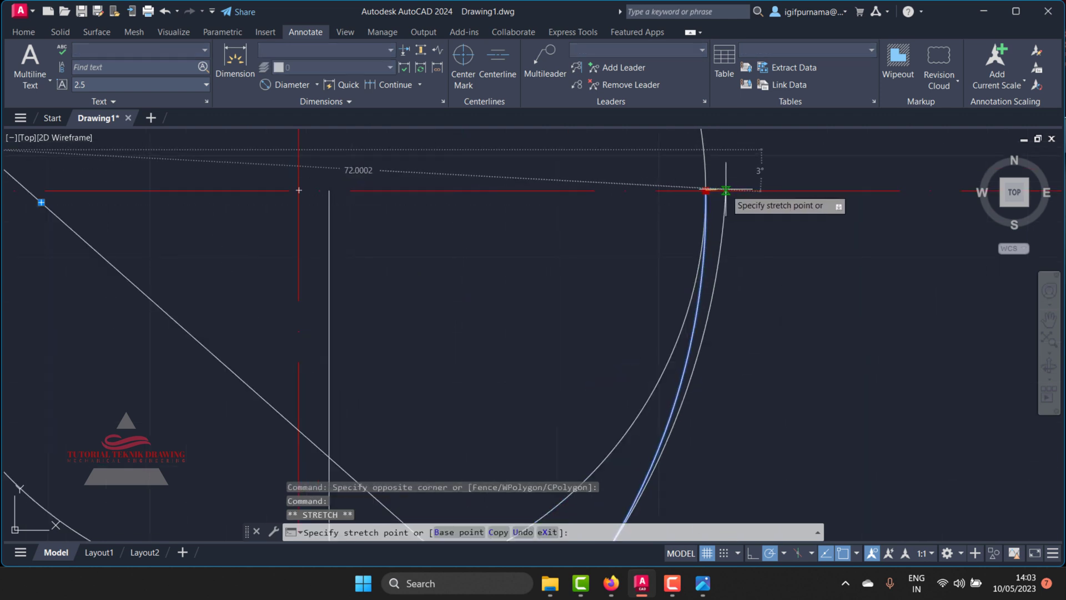
{"action": "scroll", "coordinate": [713, 200], "scroll_direction": "down", "scroll_amount": 2}
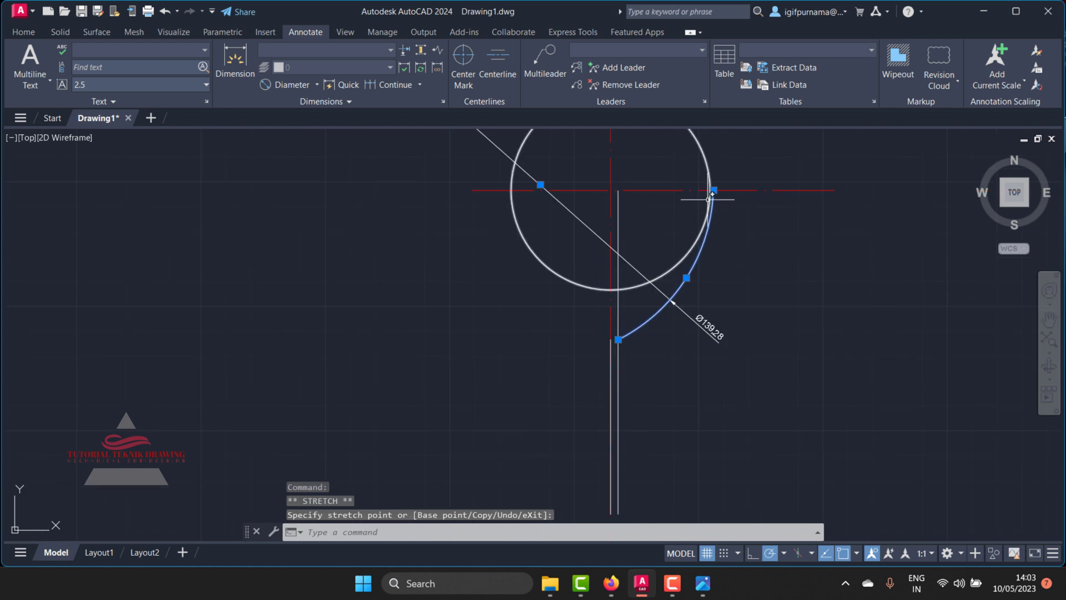
{"action": "key", "text": "Escape"}
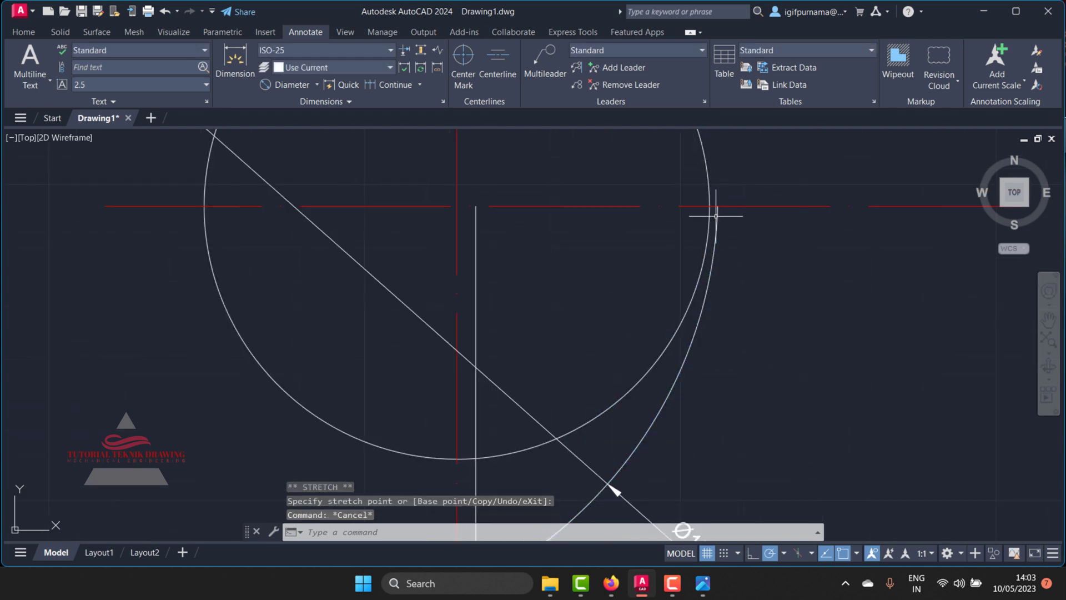
- Zoom around the drawing and bring up the wine-glass reference image
{"action": "scroll", "coordinate": [709, 196], "scroll_direction": "down", "scroll_amount": 3}
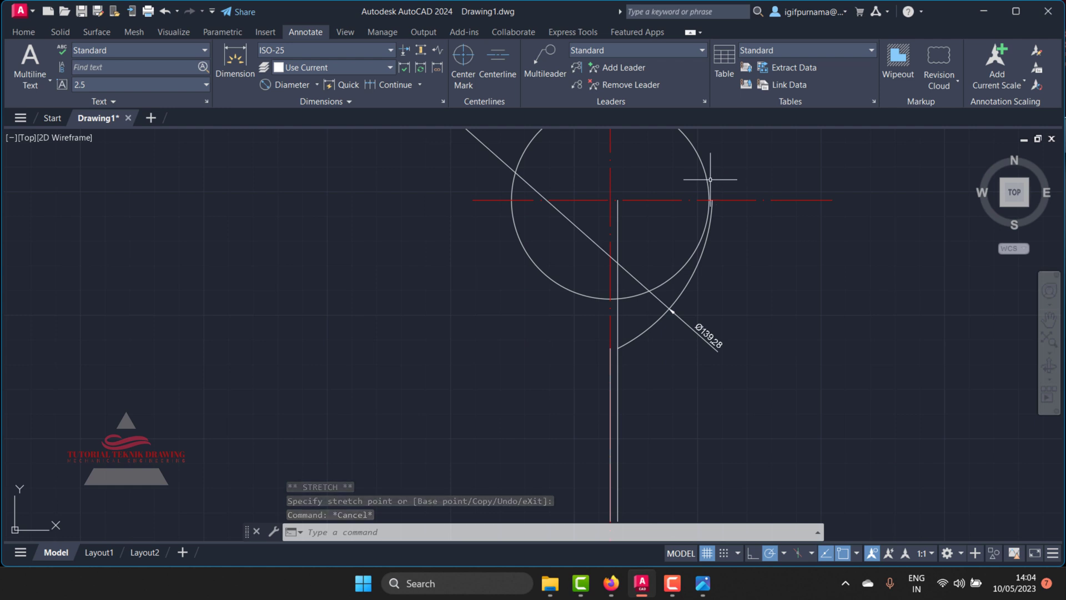
{"action": "scroll", "coordinate": [622, 245], "scroll_direction": "up", "scroll_amount": 1}
{"action": "scroll", "coordinate": [624, 313], "scroll_direction": "up", "scroll_amount": 2}
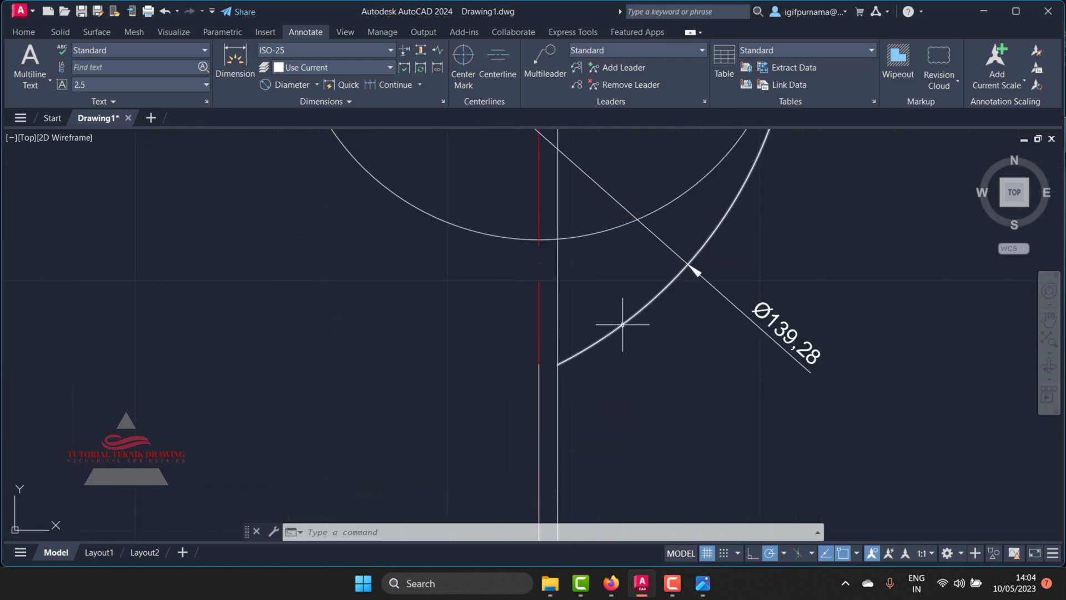
{"action": "scroll", "coordinate": [662, 303], "scroll_direction": "down", "scroll_amount": 2}
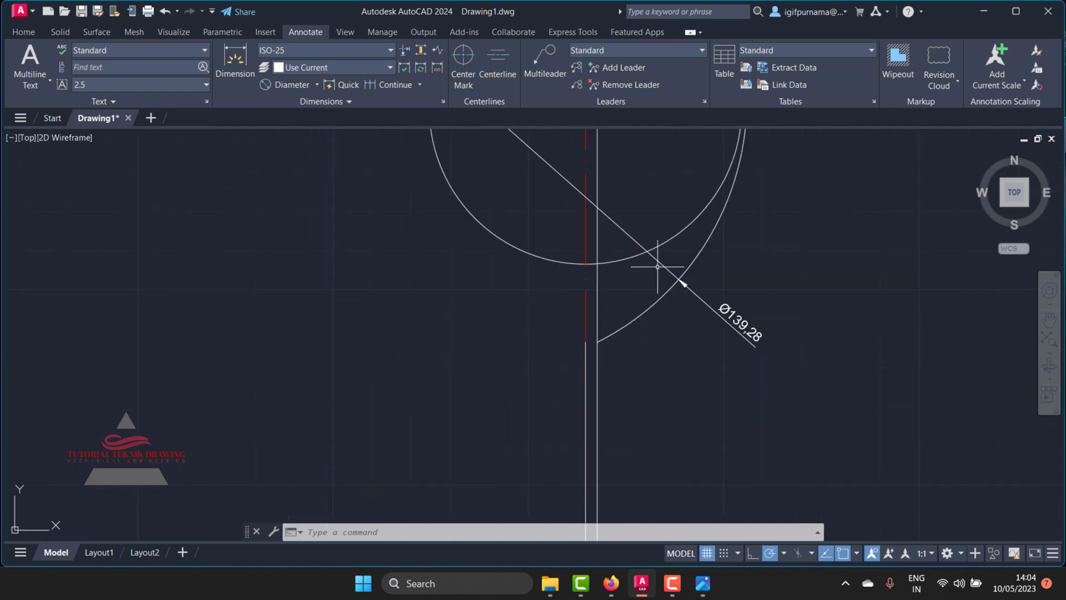
{"action": "scroll", "coordinate": [661, 289], "scroll_direction": "down", "scroll_amount": 1}
{"action": "scroll", "coordinate": [627, 322], "scroll_direction": "down", "scroll_amount": 3}
{"action": "left_click", "coordinate": [699, 590]}
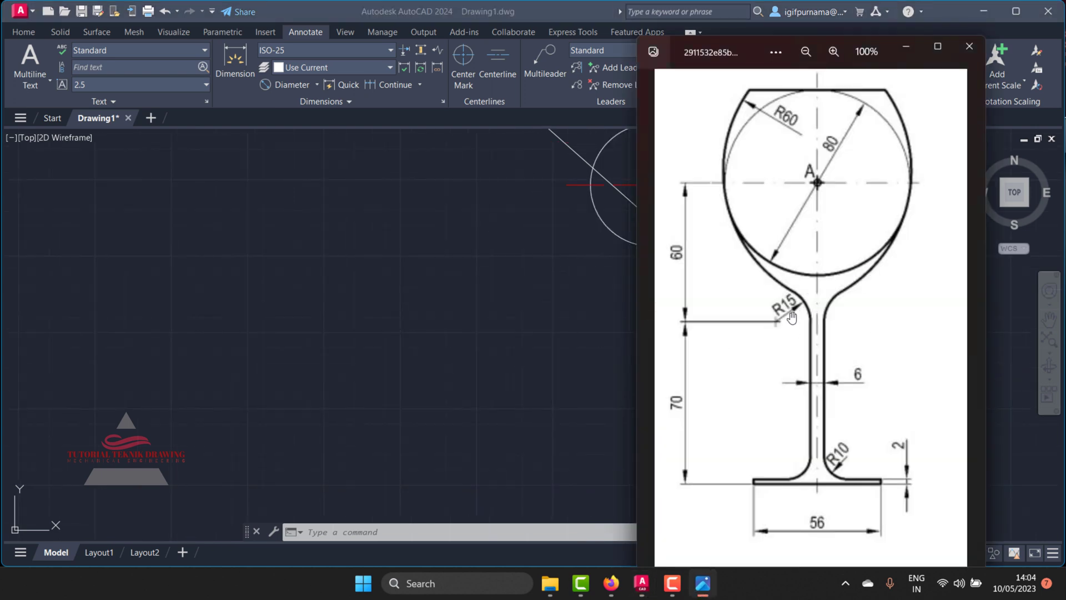
- Fillet the vertical stem line and the bowl arc with radius 15
{"action": "scroll", "coordinate": [795, 315], "scroll_direction": "up", "scroll_amount": 1}
{"action": "left_click", "coordinate": [630, 322]}
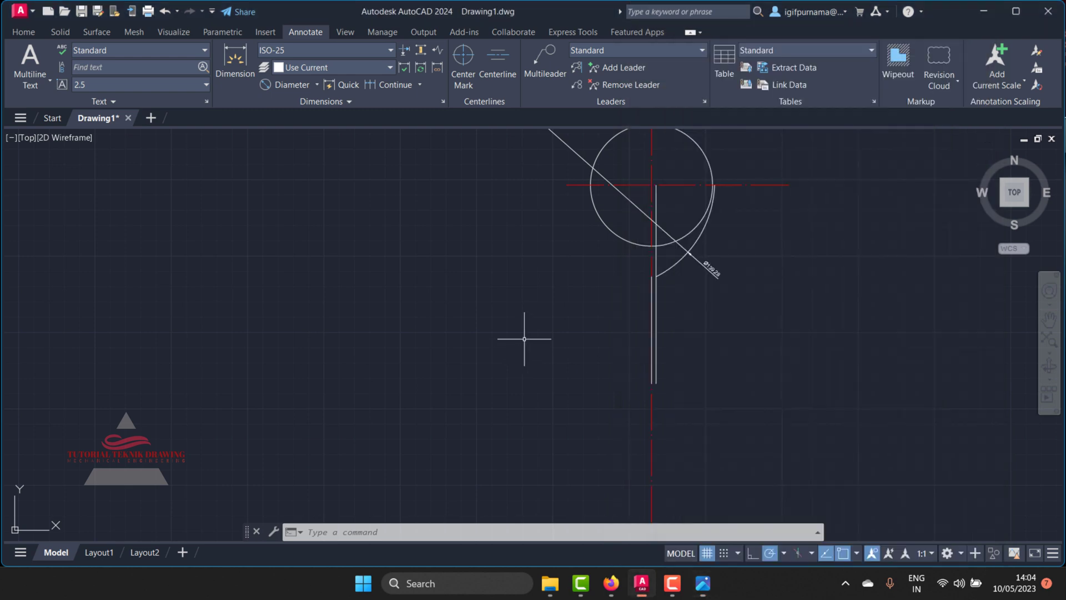
{"action": "scroll", "coordinate": [631, 278], "scroll_direction": "up", "scroll_amount": 2}
{"action": "scroll", "coordinate": [630, 277], "scroll_direction": "up", "scroll_amount": 1}
{"action": "scroll", "coordinate": [624, 269], "scroll_direction": "up", "scroll_amount": 1}
{"action": "scroll", "coordinate": [623, 214], "scroll_direction": "up", "scroll_amount": 1}
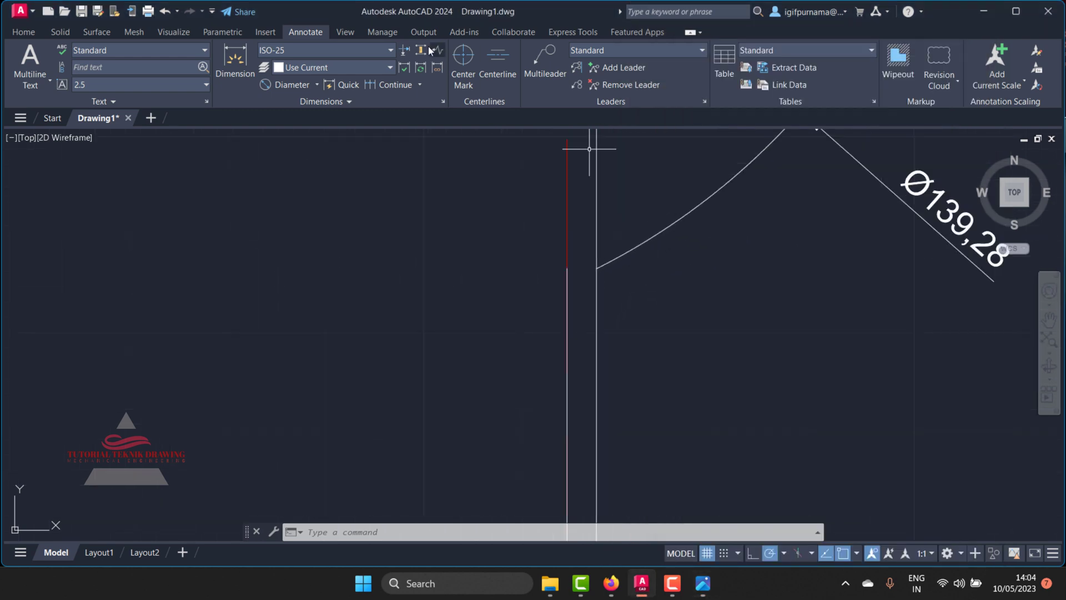
{"action": "left_click", "coordinate": [24, 32]}
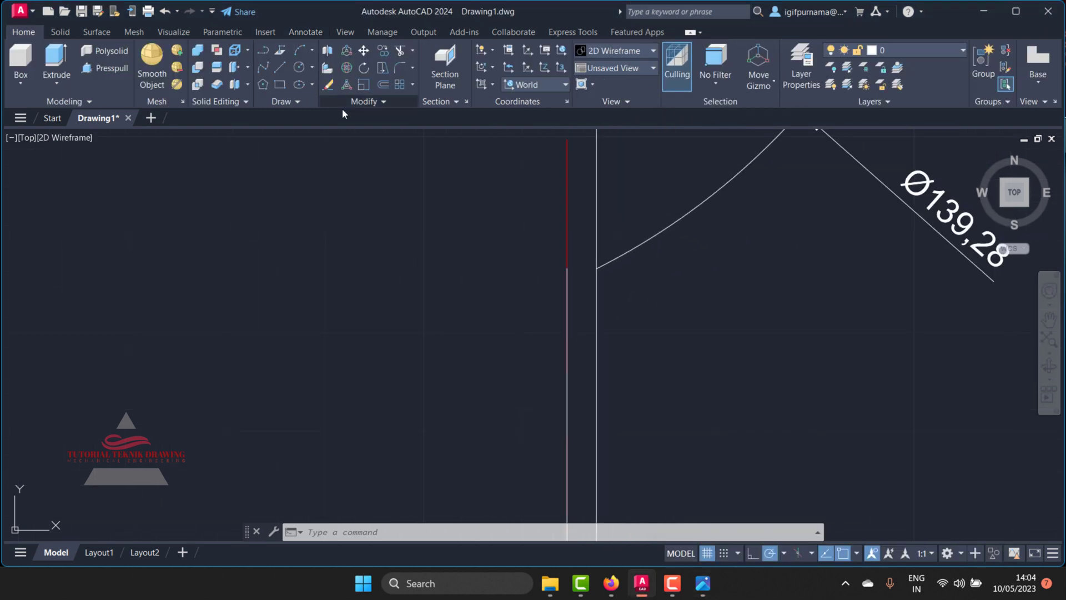
{"action": "left_click", "coordinate": [396, 73]}
{"action": "type", "text": "r"}
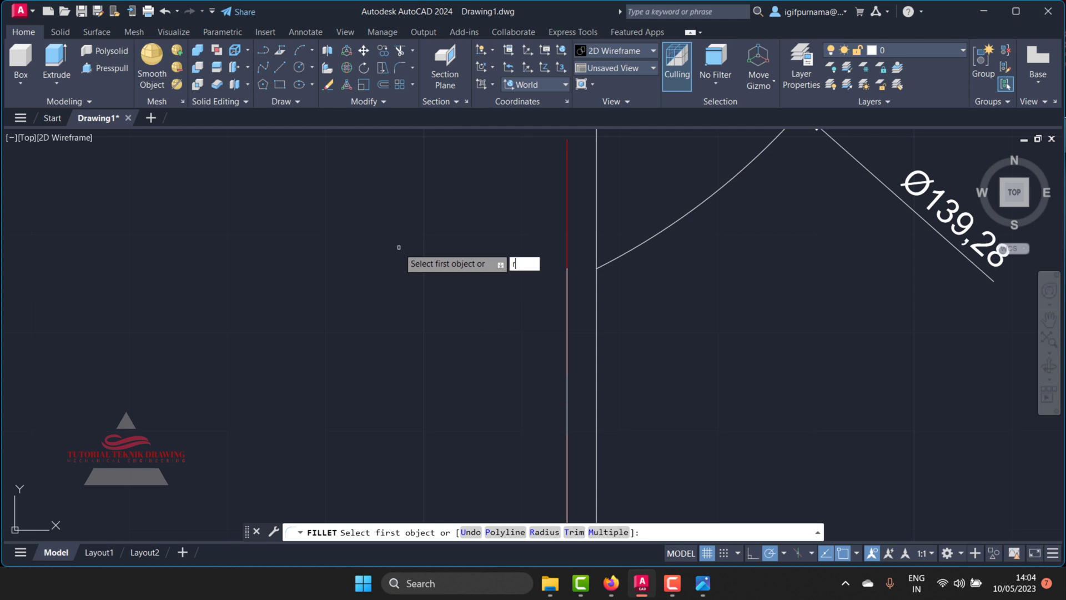
{"action": "key", "text": "Return"}
{"action": "type", "text": "15"}
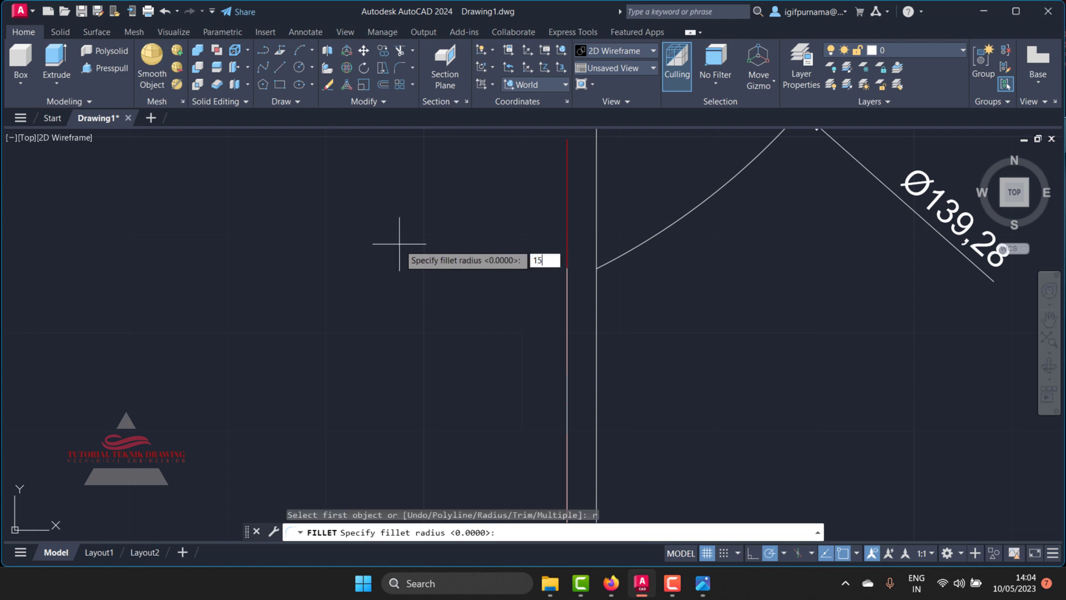
{"action": "key", "text": "Return"}
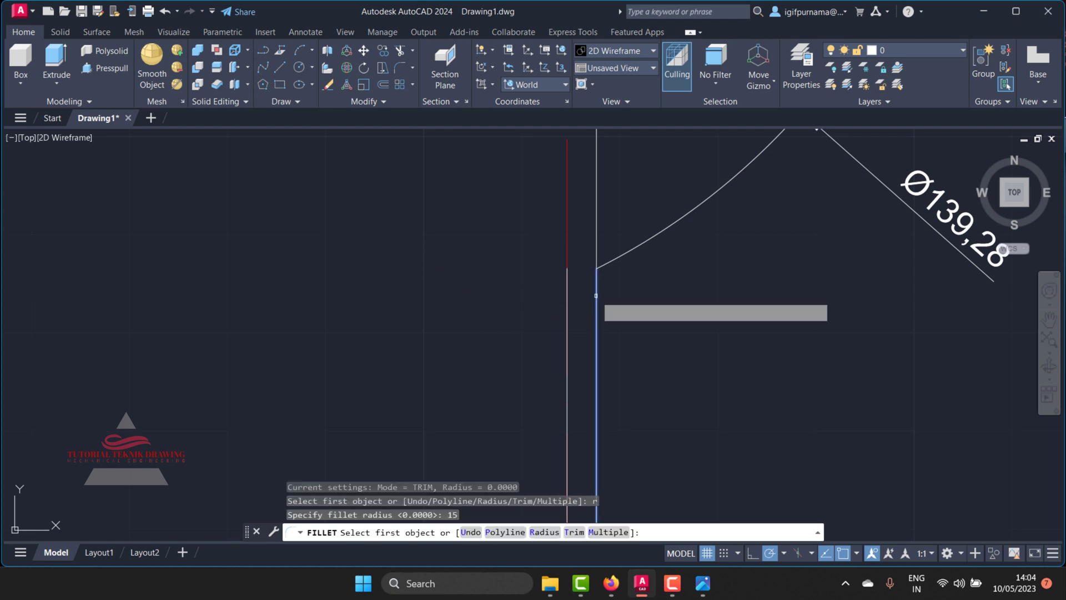
{"action": "left_click", "coordinate": [596, 295]}
{"action": "left_click", "coordinate": [616, 254]}
- Start erasing the Ø139,28 diameter dimension with a crossing selection
{"action": "scroll", "coordinate": [623, 303], "scroll_direction": "down", "scroll_amount": 2}
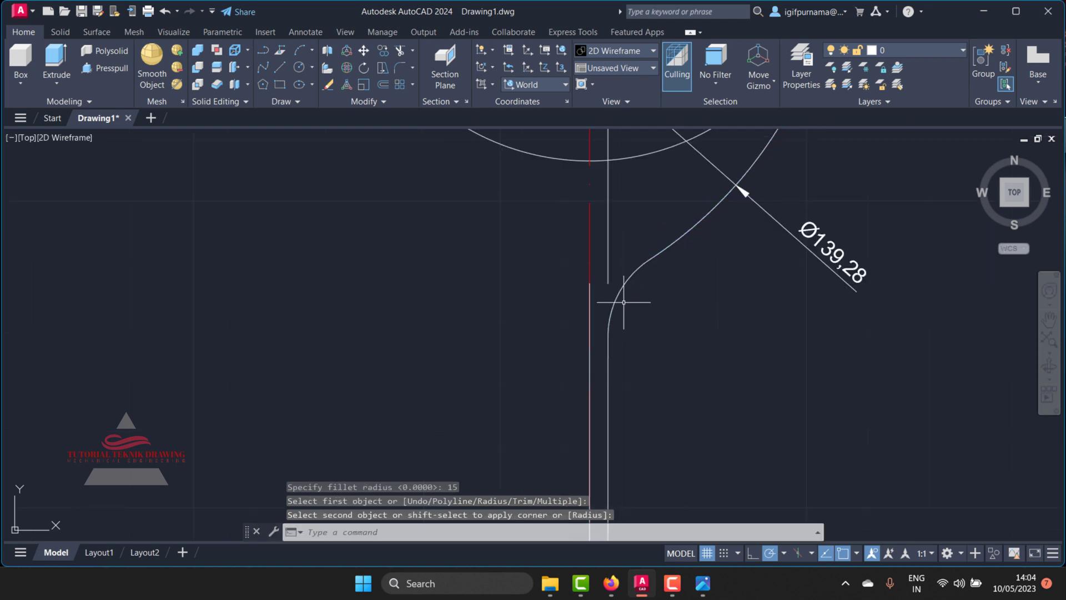
{"action": "scroll", "coordinate": [624, 286], "scroll_direction": "down", "scroll_amount": 4}
{"action": "scroll", "coordinate": [666, 256], "scroll_direction": "up", "scroll_amount": 3}
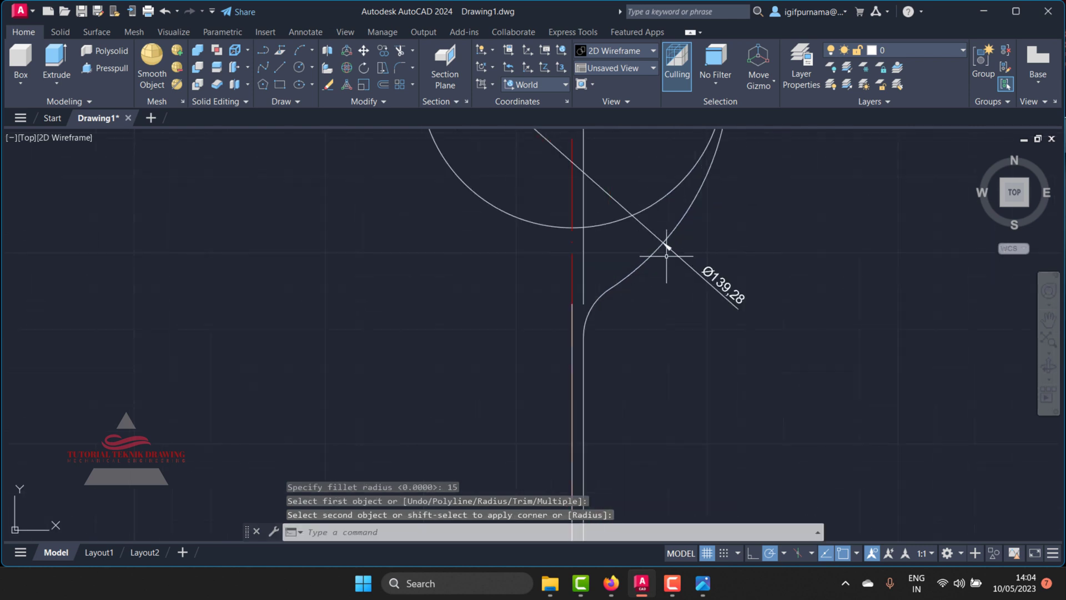
{"action": "left_click", "coordinate": [328, 85]}
{"action": "left_click", "coordinate": [775, 310]}
- Finish selecting and delete the Ø139,28 diameter dimension
{"action": "left_click", "coordinate": [716, 282]}
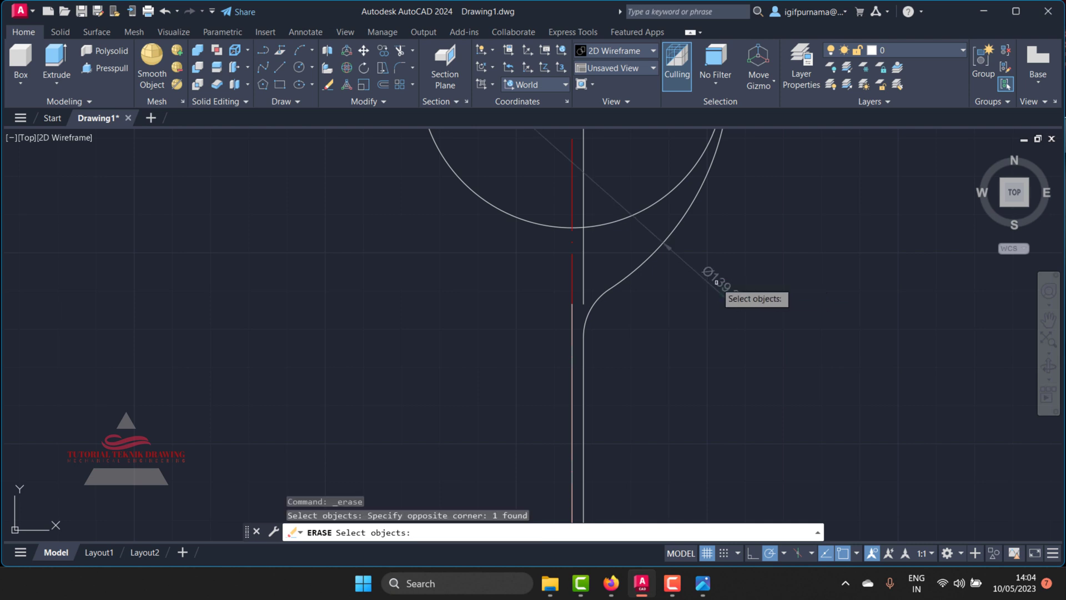
{"action": "key", "text": "Return"}
{"action": "scroll", "coordinate": [705, 288], "scroll_direction": "down", "scroll_amount": 2}
- Open the wine-glass reference image and zoom in and out to study it
{"action": "left_click", "coordinate": [702, 583]}
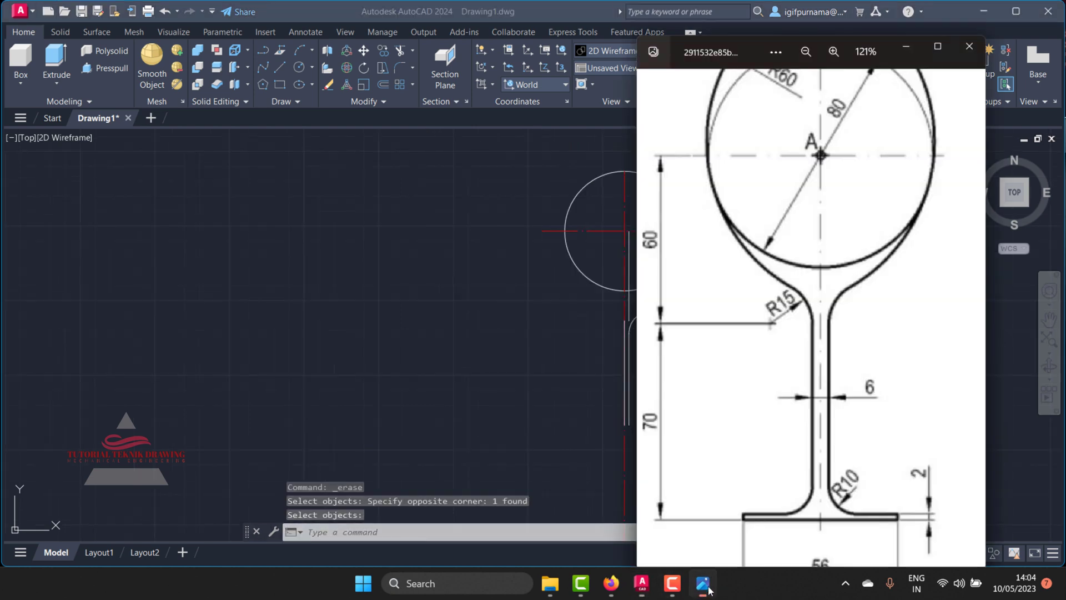
{"action": "scroll", "coordinate": [886, 222], "scroll_direction": "down", "scroll_amount": 2}
{"action": "scroll", "coordinate": [886, 225], "scroll_direction": "down", "scroll_amount": 1}
{"action": "scroll", "coordinate": [846, 101], "scroll_direction": "up", "scroll_amount": 2}
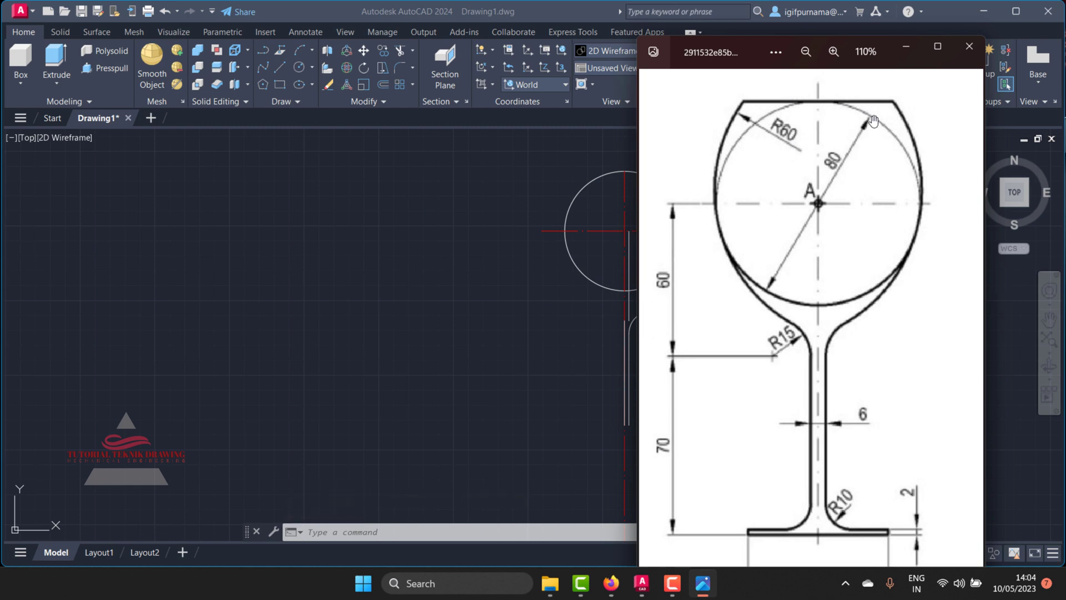
{"action": "scroll", "coordinate": [875, 211], "scroll_direction": "down", "scroll_amount": 1}
{"action": "scroll", "coordinate": [875, 296], "scroll_direction": "down", "scroll_amount": 1}
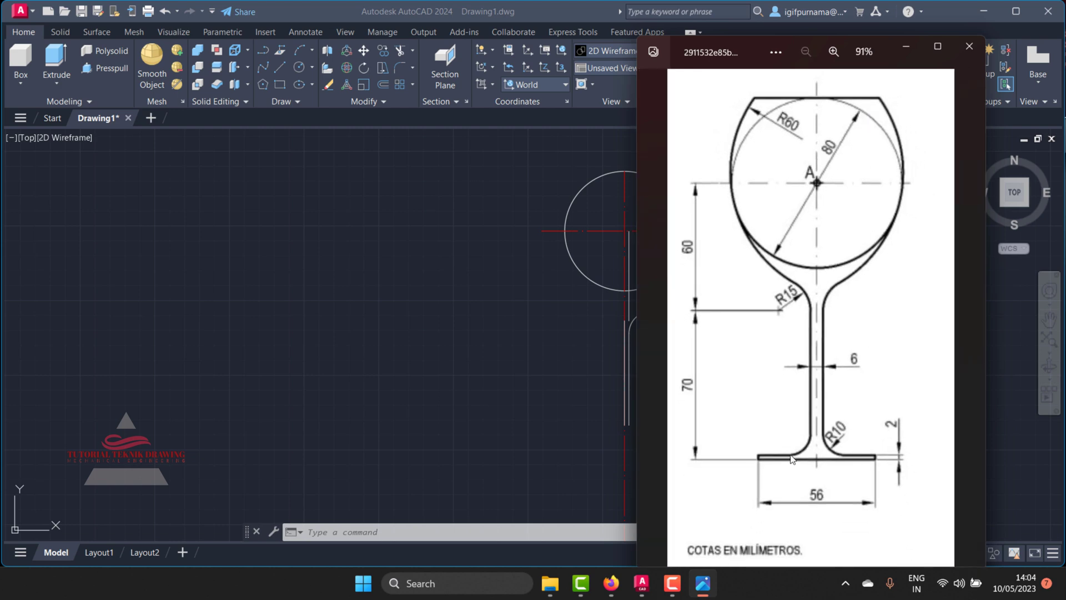
- Draw a short horizontal line rightward from the circle's top quadrant
{"action": "left_click", "coordinate": [510, 281]}
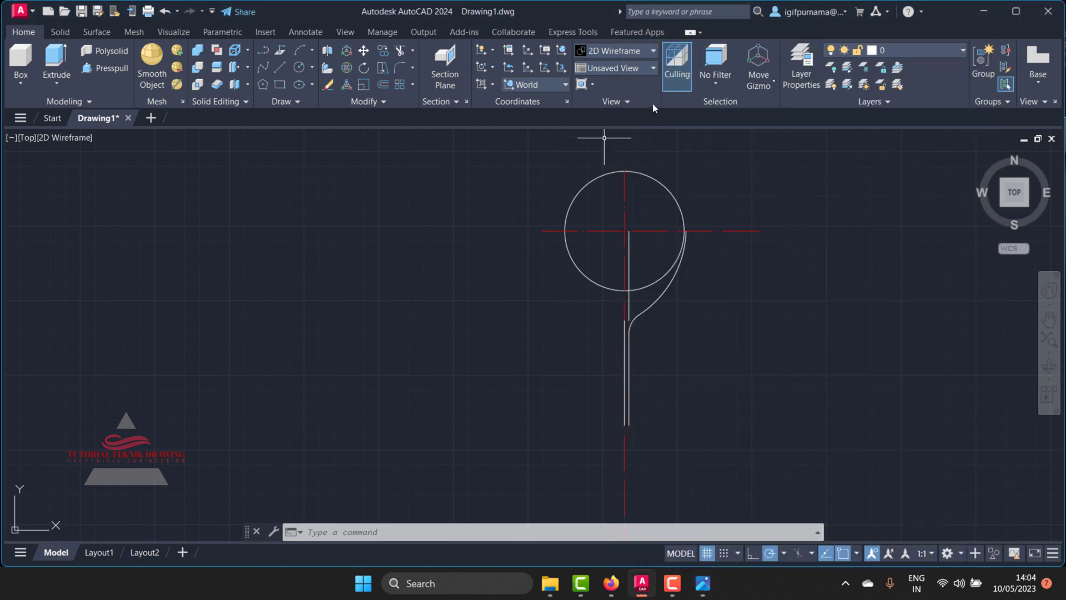
{"action": "scroll", "coordinate": [577, 150], "scroll_direction": "up", "scroll_amount": 4}
{"action": "type", "text": "l"}
{"action": "key", "text": "Return"}
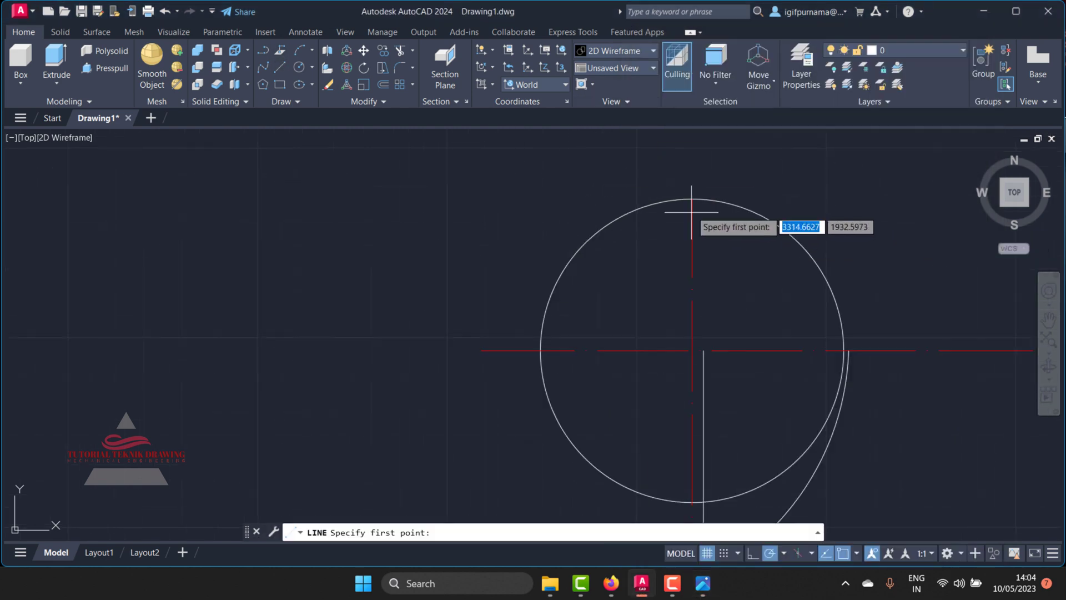
{"action": "left_click", "coordinate": [692, 199]}
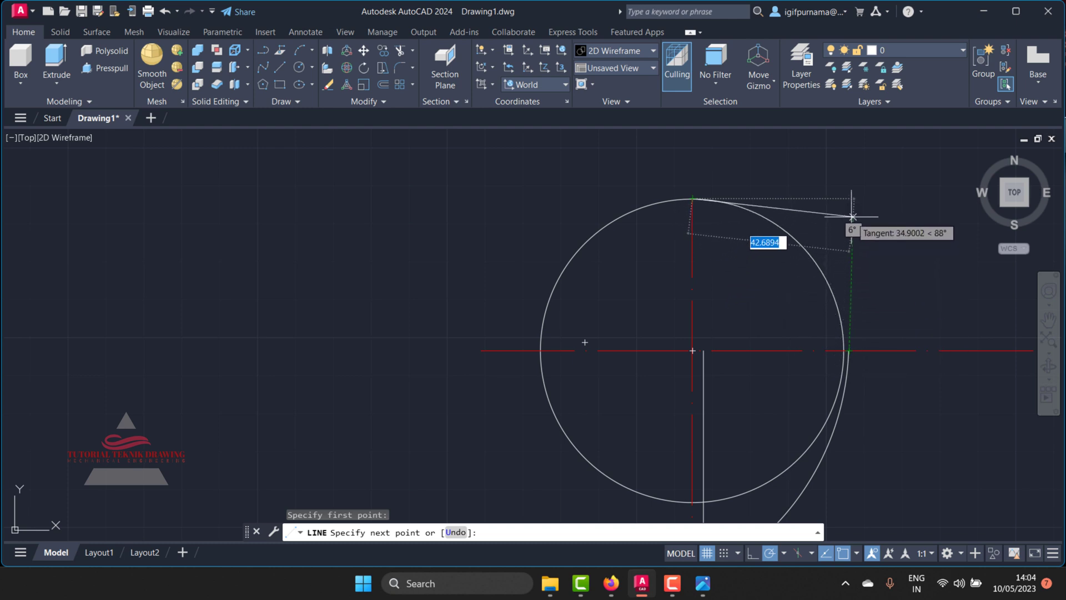
{"action": "left_click", "coordinate": [853, 198]}
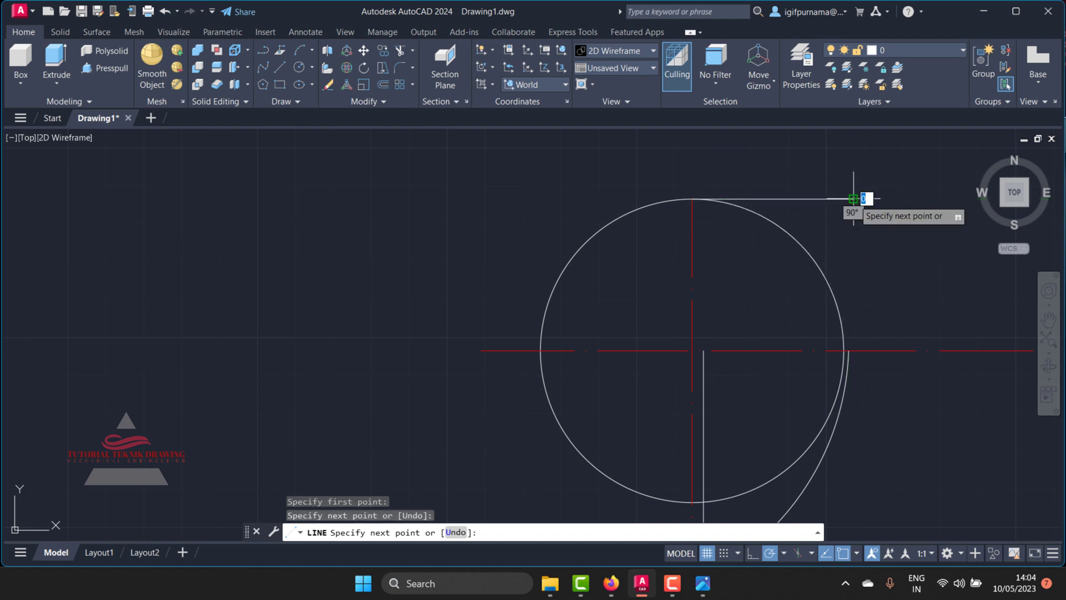
{"action": "right_click", "coordinate": [855, 200]}
{"action": "left_click", "coordinate": [883, 208]}
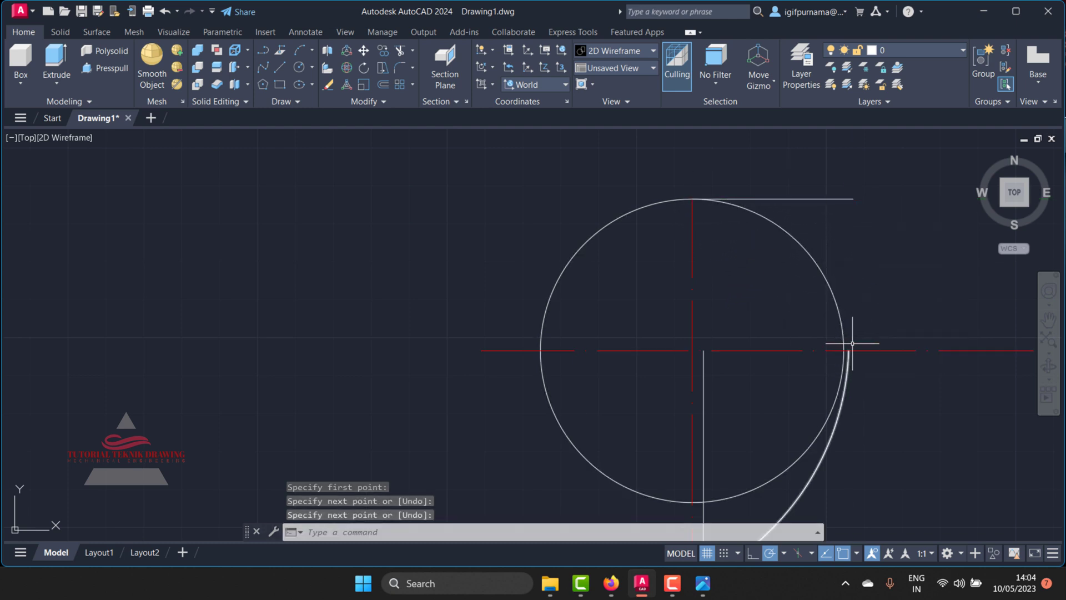
- Check the reference, then begin an arc at the circle's right side
{"action": "left_click", "coordinate": [703, 583]}
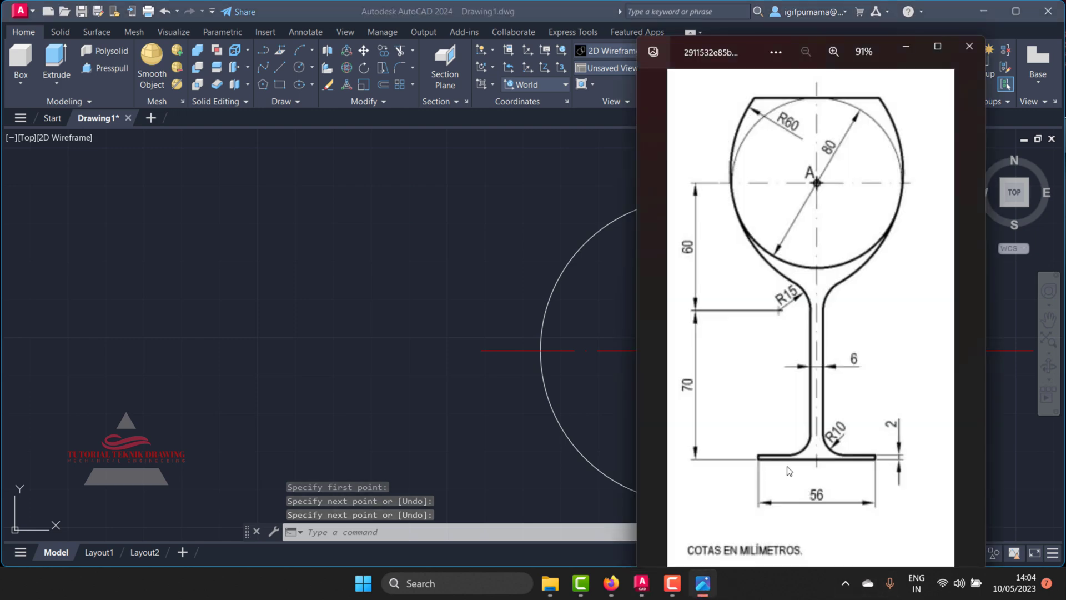
{"action": "left_click", "coordinate": [916, 49]}
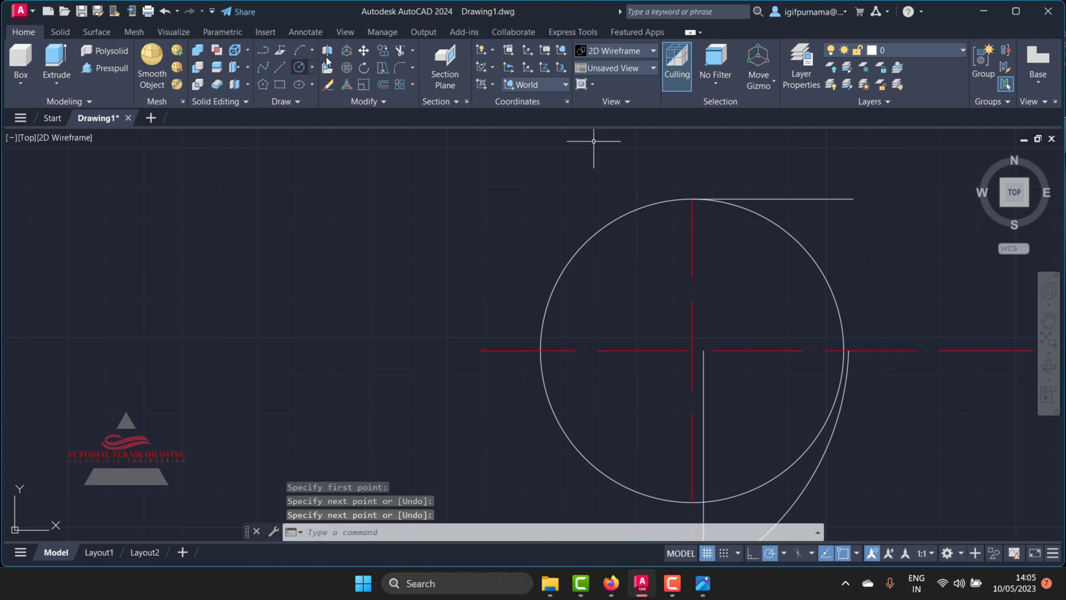
{"action": "left_click", "coordinate": [300, 65]}
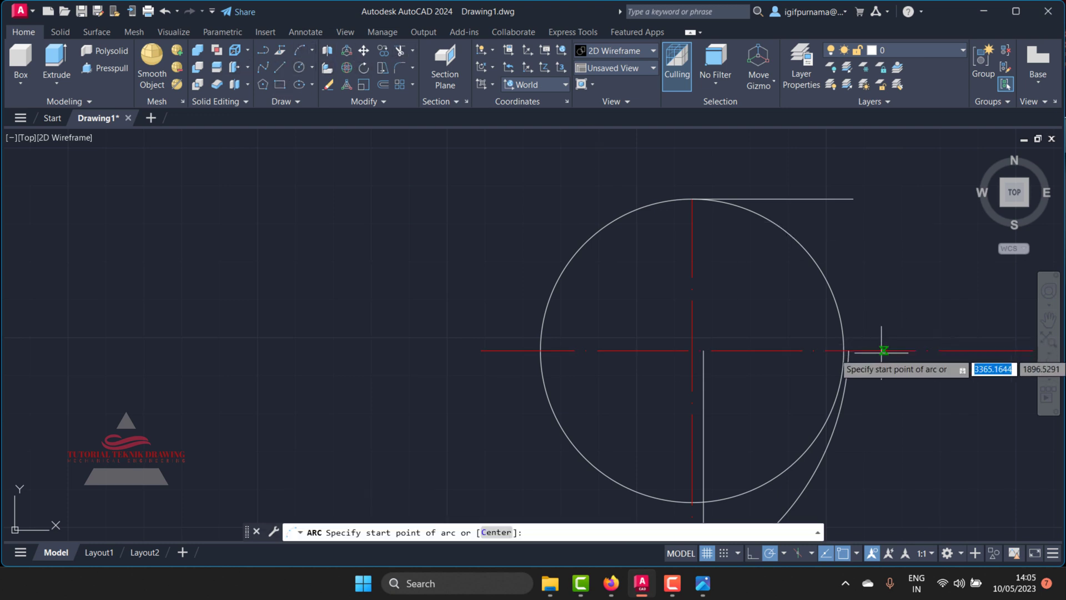
{"action": "left_click", "coordinate": [848, 350]}
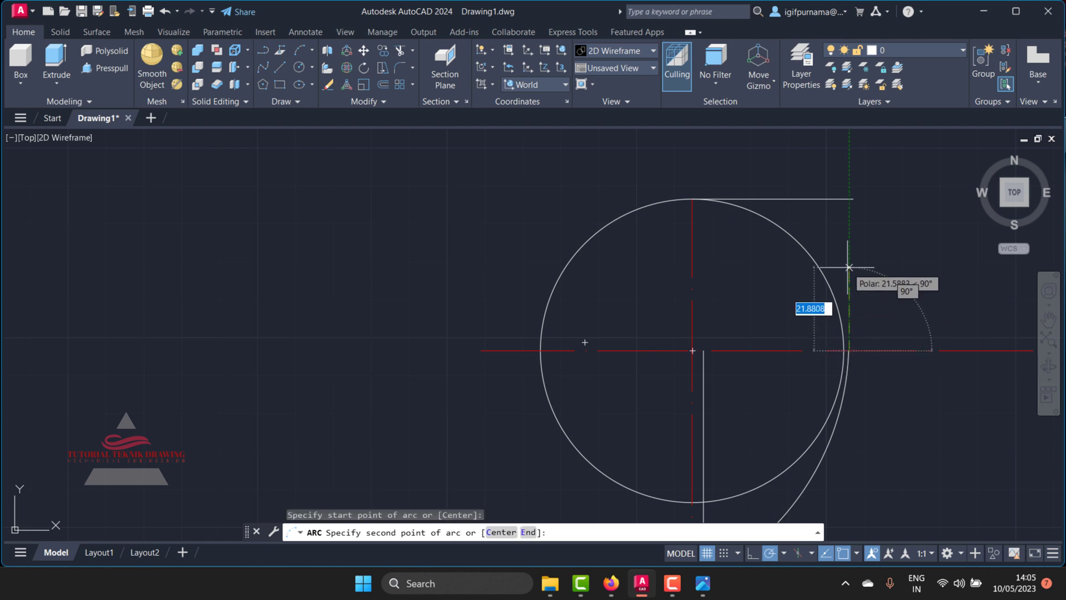
- Complete the arc through a point above its start, ending on the top line
{"action": "left_click", "coordinate": [850, 269]}
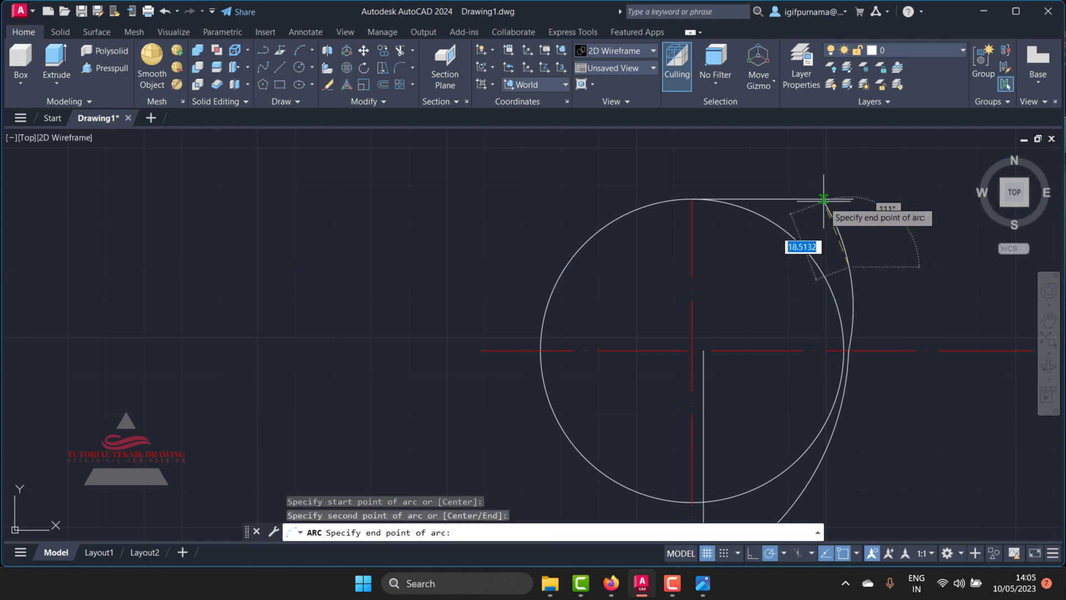
{"action": "left_click", "coordinate": [812, 199]}
{"action": "scroll", "coordinate": [813, 198], "scroll_direction": "up", "scroll_amount": 5}
- Label the outer arc with an R58,07 radius dimension and select the arc
{"action": "left_click", "coordinate": [307, 32]}
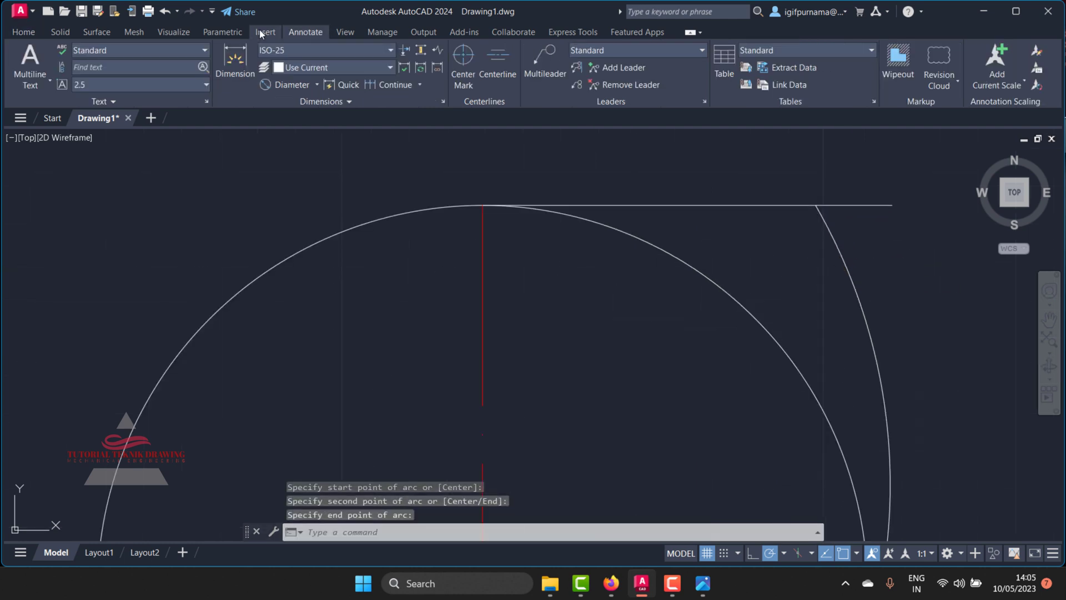
{"action": "left_click", "coordinate": [258, 31]}
{"action": "left_click", "coordinate": [302, 32]}
{"action": "left_click", "coordinate": [311, 88]}
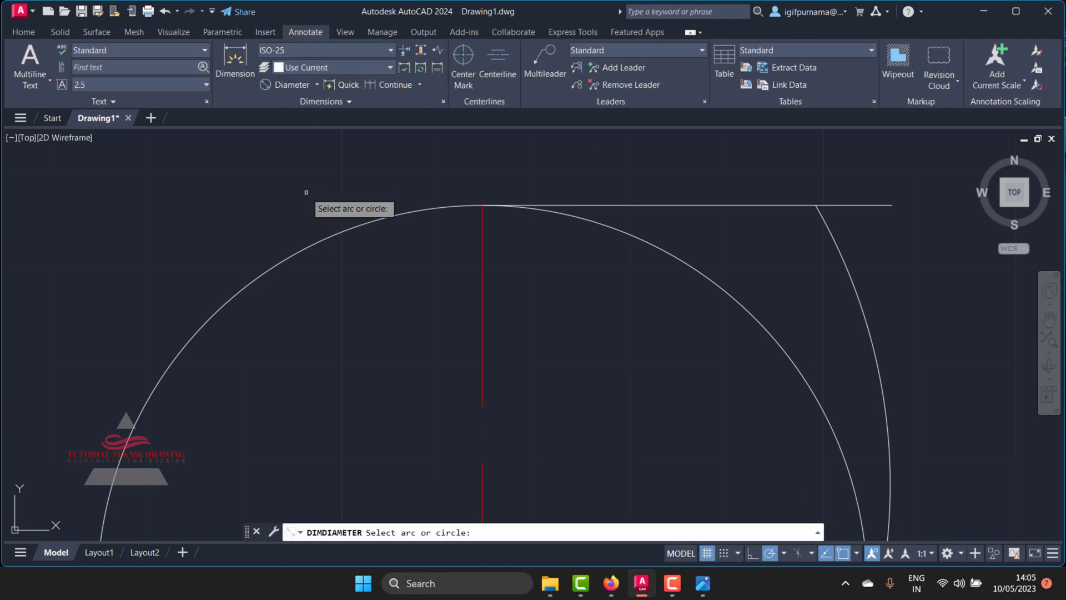
{"action": "left_click", "coordinate": [317, 84]}
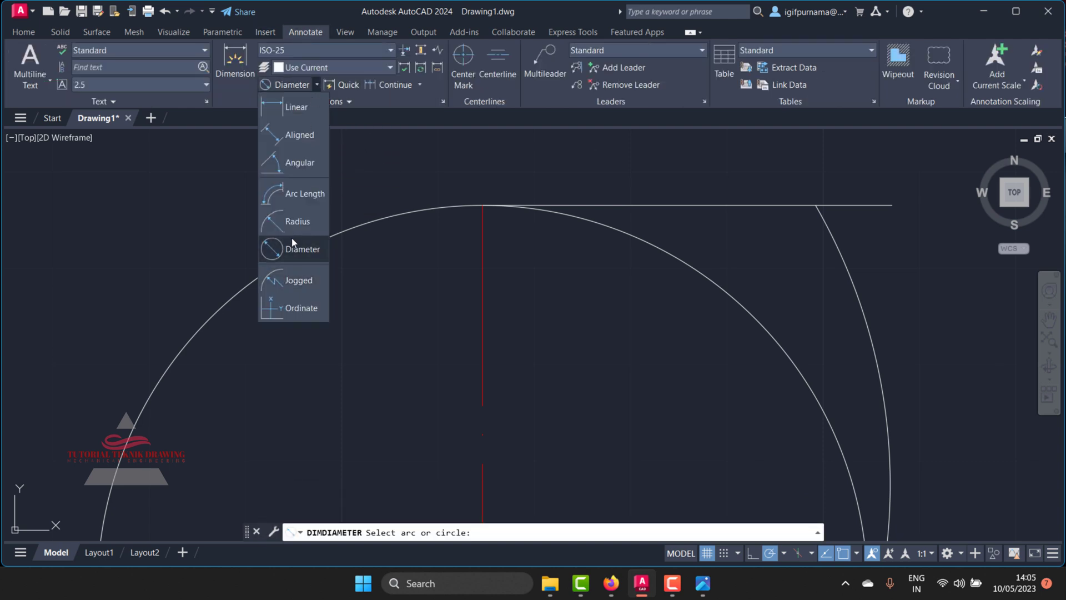
{"action": "left_click", "coordinate": [297, 221]}
{"action": "left_click", "coordinate": [865, 312]}
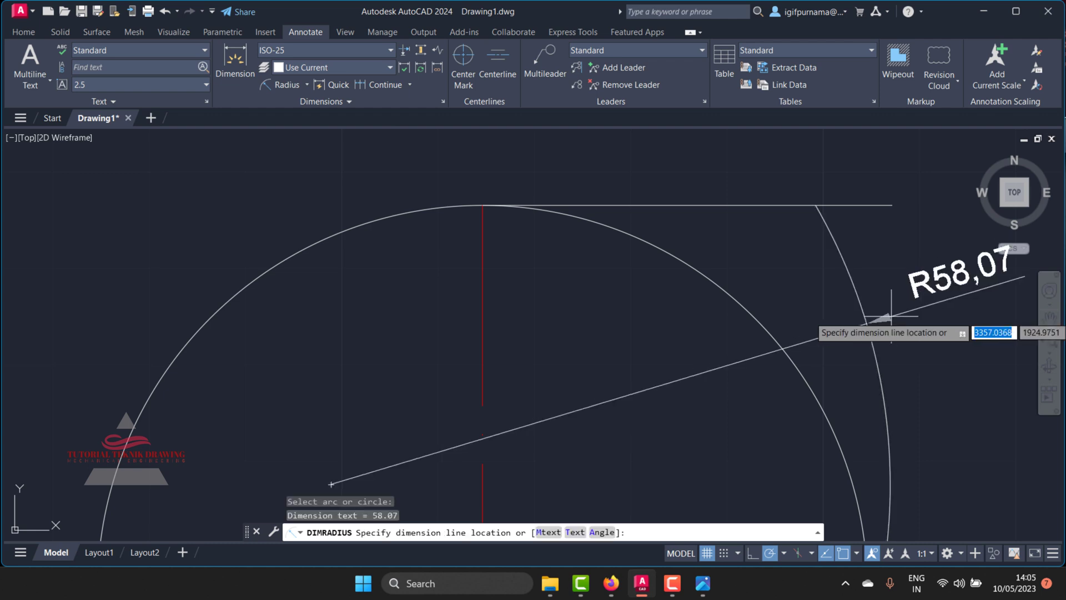
{"action": "middle_click_drag", "start_coordinate": [849, 308], "coordinate": [823, 319]}
{"action": "left_click", "coordinate": [835, 283]}
{"action": "left_click", "coordinate": [788, 239]}
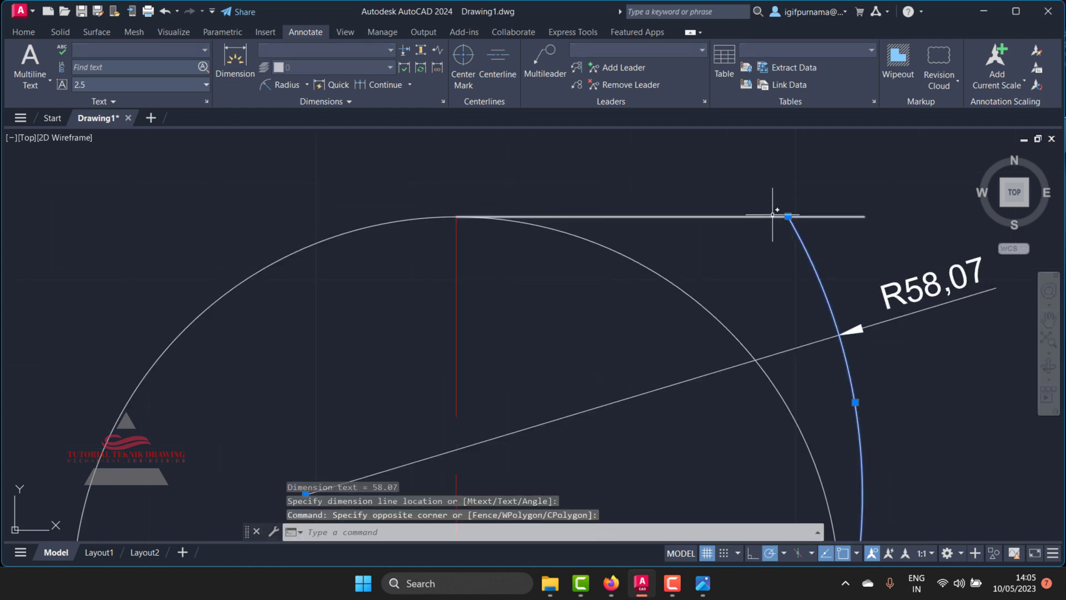
- Stretch the arc's end point, giving radius R40,82, and recheck the reference
{"action": "left_click", "coordinate": [856, 400]}
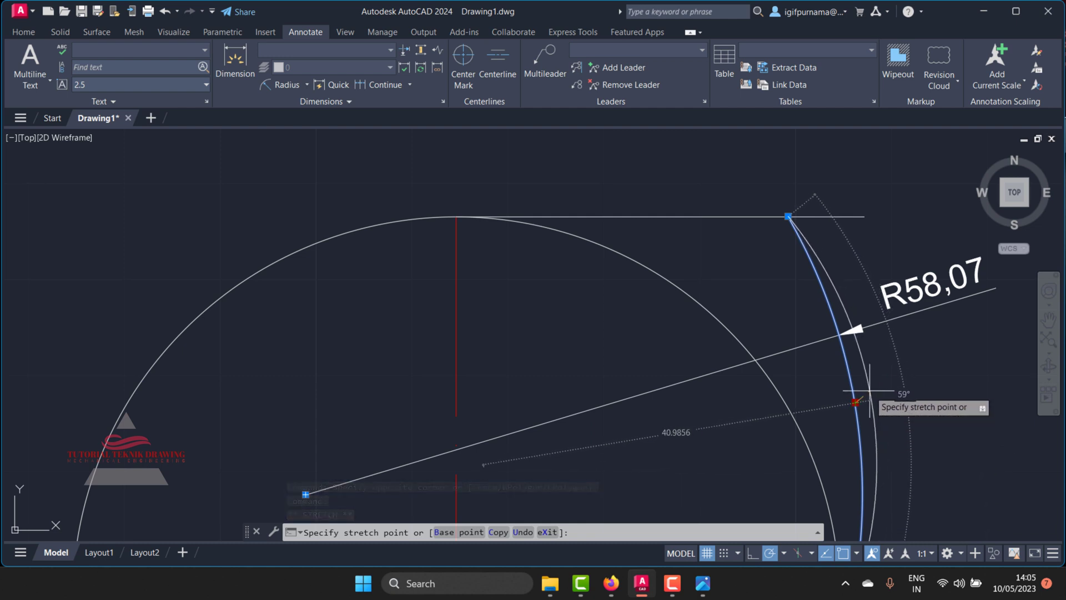
{"action": "left_click", "coordinate": [871, 395]}
{"action": "scroll", "coordinate": [811, 314], "scroll_direction": "down", "scroll_amount": 3}
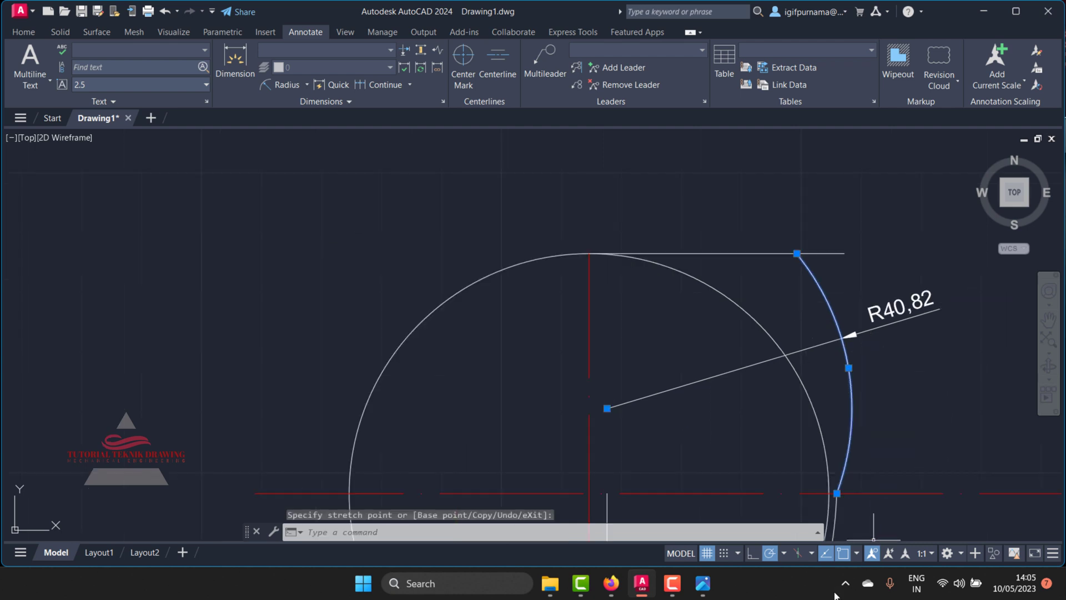
{"action": "left_click", "coordinate": [702, 583]}
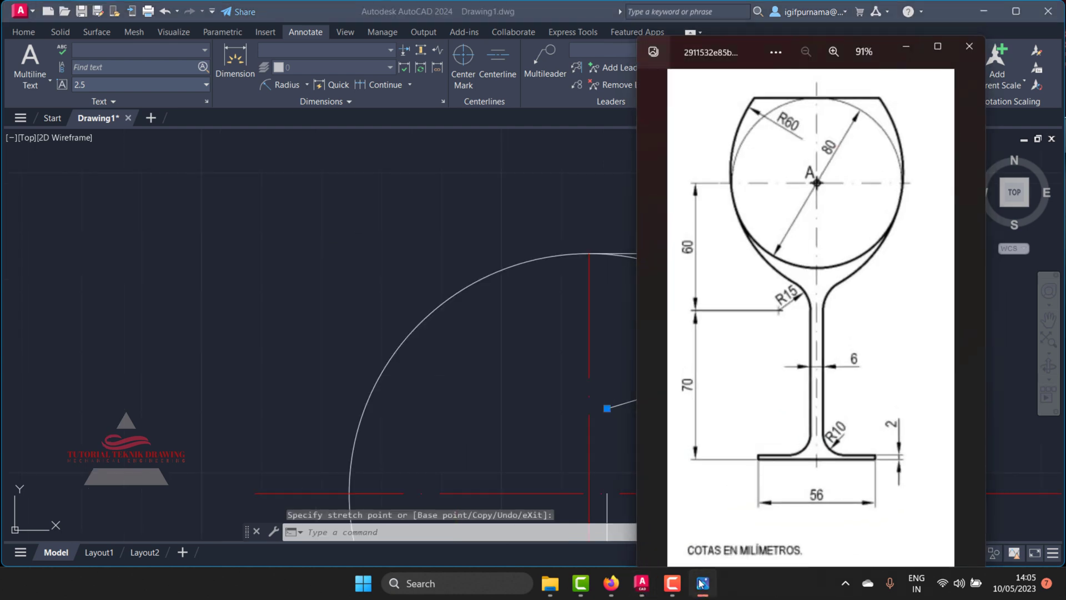
{"action": "left_click", "coordinate": [702, 582]}
{"action": "scroll", "coordinate": [867, 346], "scroll_direction": "up", "scroll_amount": 2}
{"action": "scroll", "coordinate": [704, 313], "scroll_direction": "up", "scroll_amount": 4}
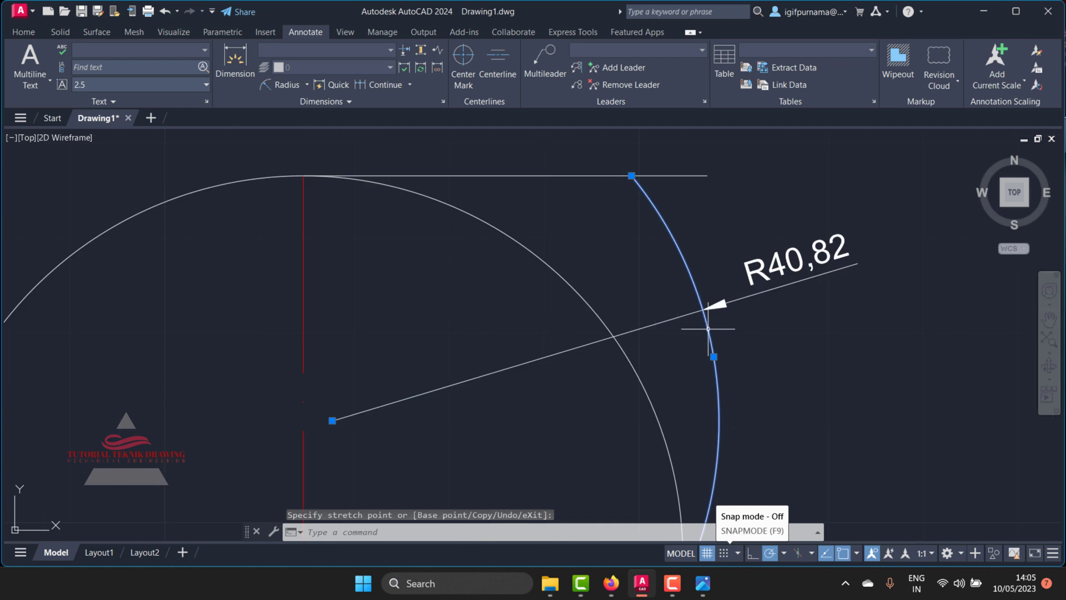
- Drag the arc's midpoint grip to bring the radius to R60,3
{"action": "left_click", "coordinate": [713, 357]}
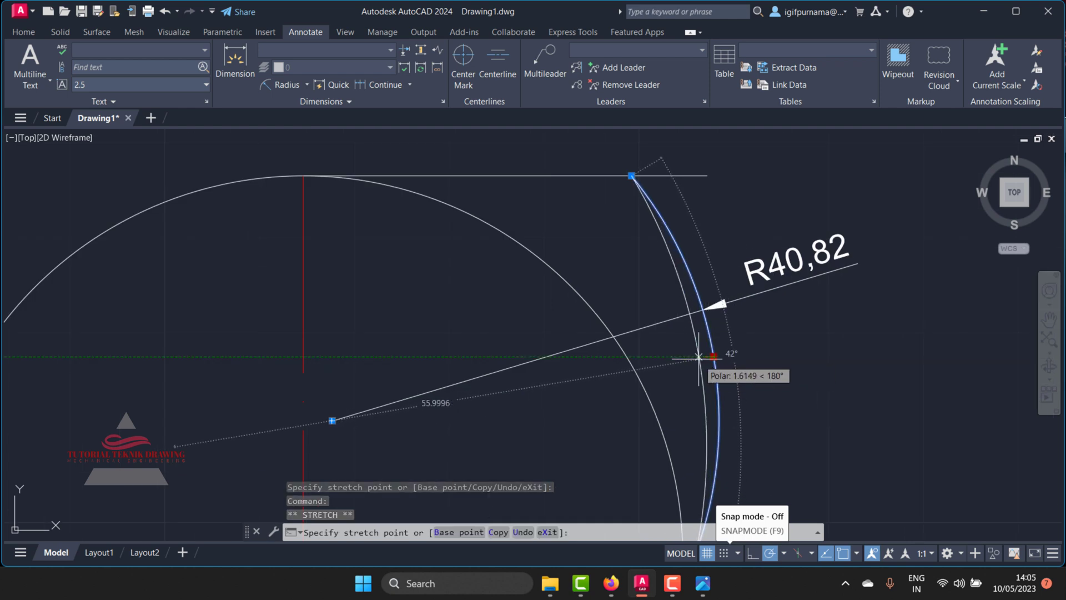
{"action": "left_click", "coordinate": [696, 359]}
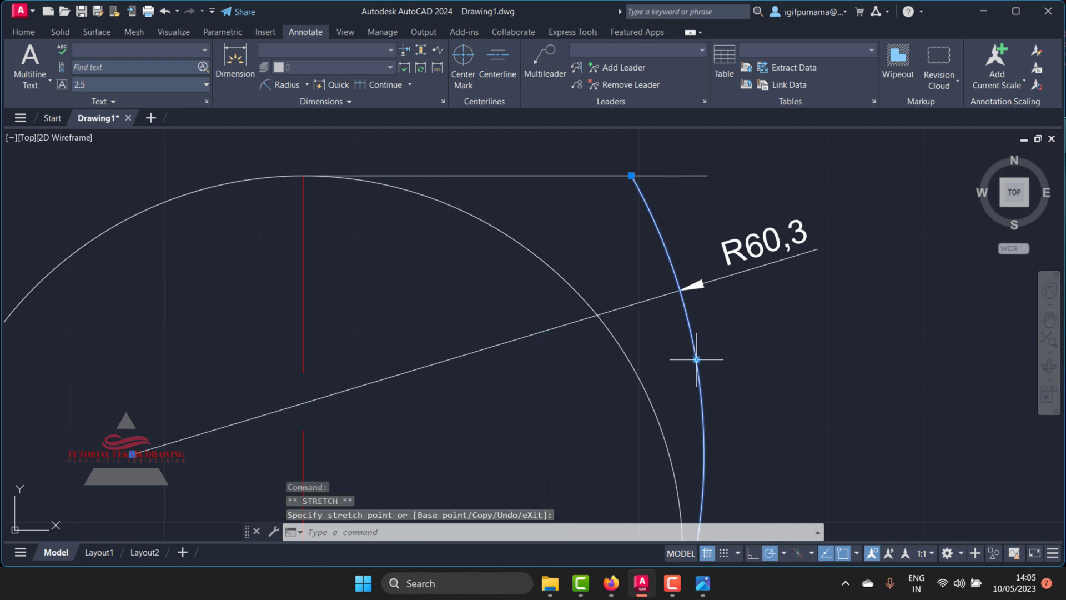
{"action": "scroll", "coordinate": [670, 274], "scroll_direction": "down", "scroll_amount": 4}
{"action": "key", "text": "Escape"}
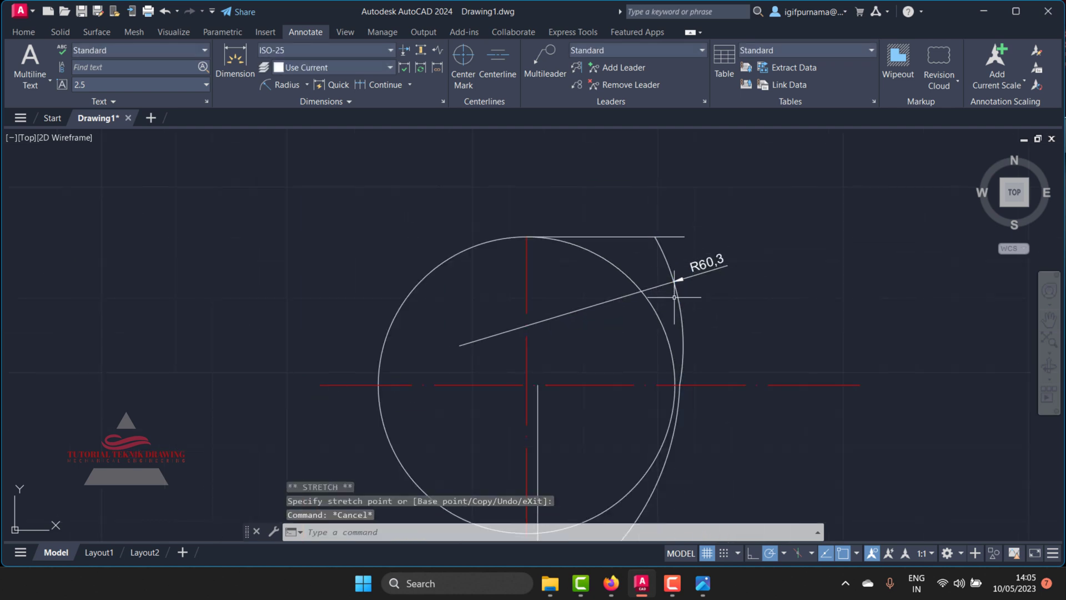
{"action": "scroll", "coordinate": [674, 297], "scroll_direction": "up", "scroll_amount": 2}
- Reselect the arc and drag its midpoint, flattening it to R105,24
{"action": "left_click", "coordinate": [646, 203]}
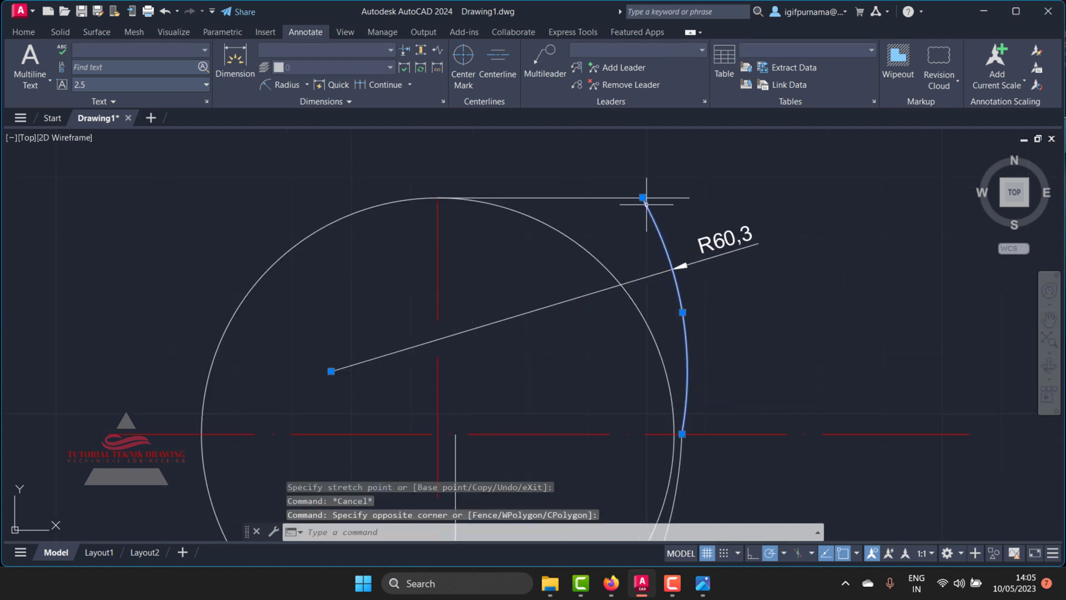
{"action": "left_click", "coordinate": [643, 197]}
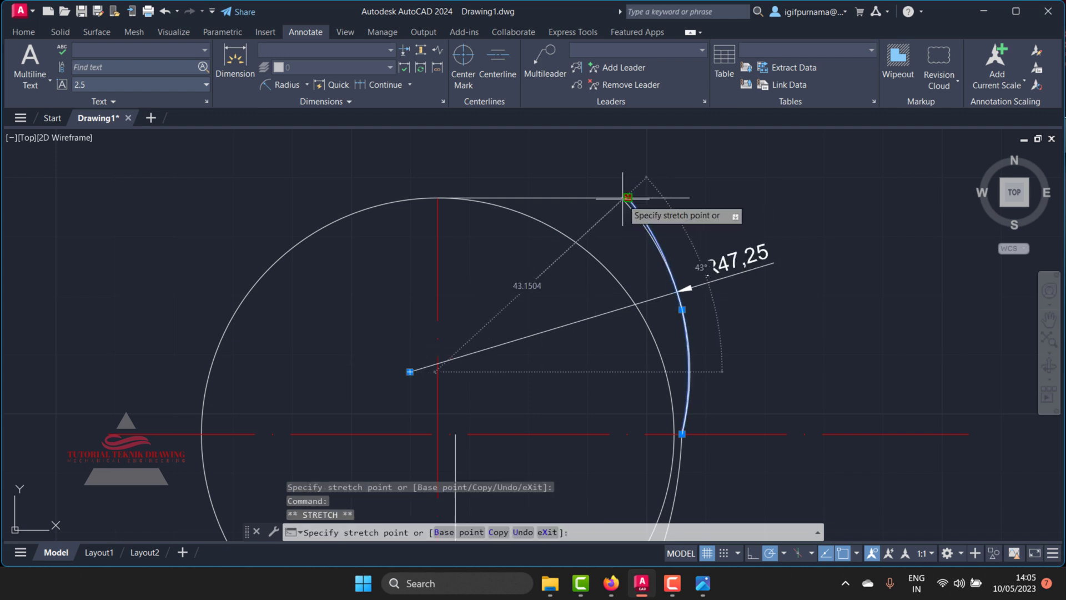
{"action": "left_click", "coordinate": [682, 310]}
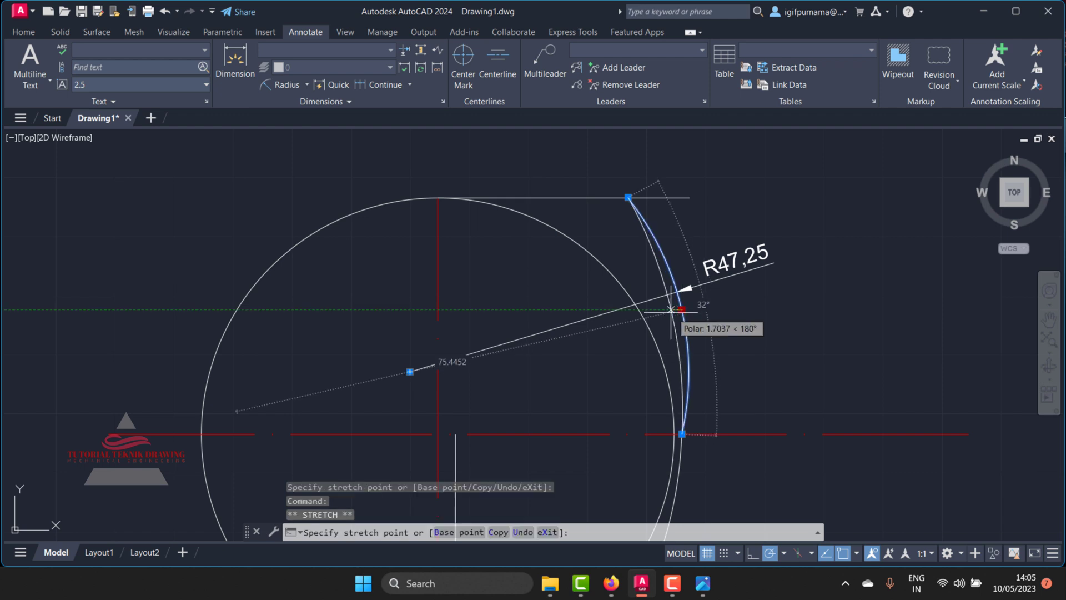
{"action": "left_click", "coordinate": [675, 308]}
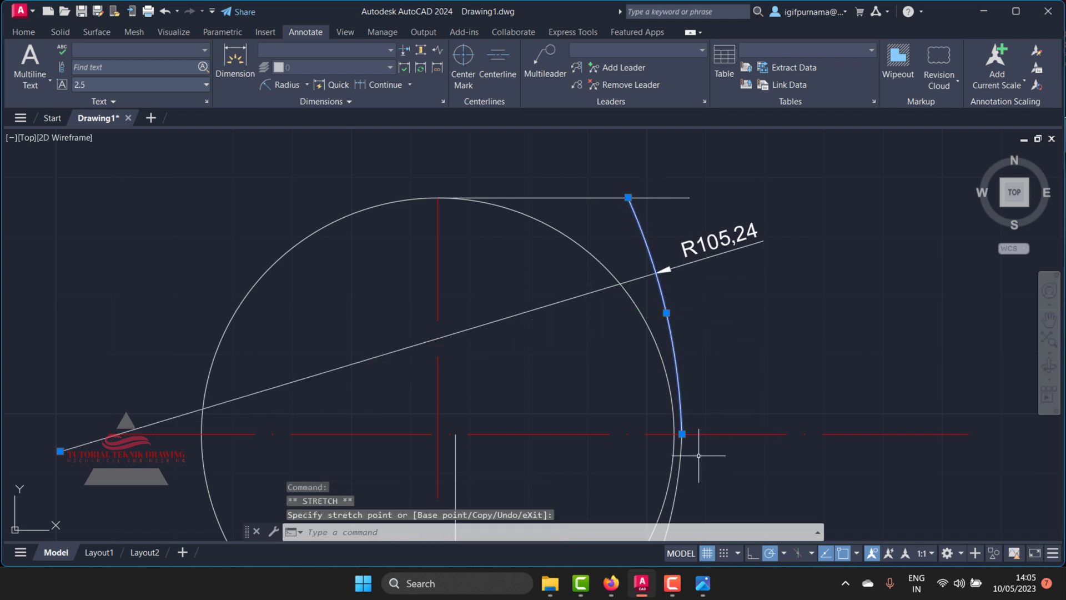
{"action": "scroll", "coordinate": [684, 444], "scroll_direction": "up", "scroll_amount": 2}
{"action": "scroll", "coordinate": [684, 444], "scroll_direction": "down", "scroll_amount": 2}
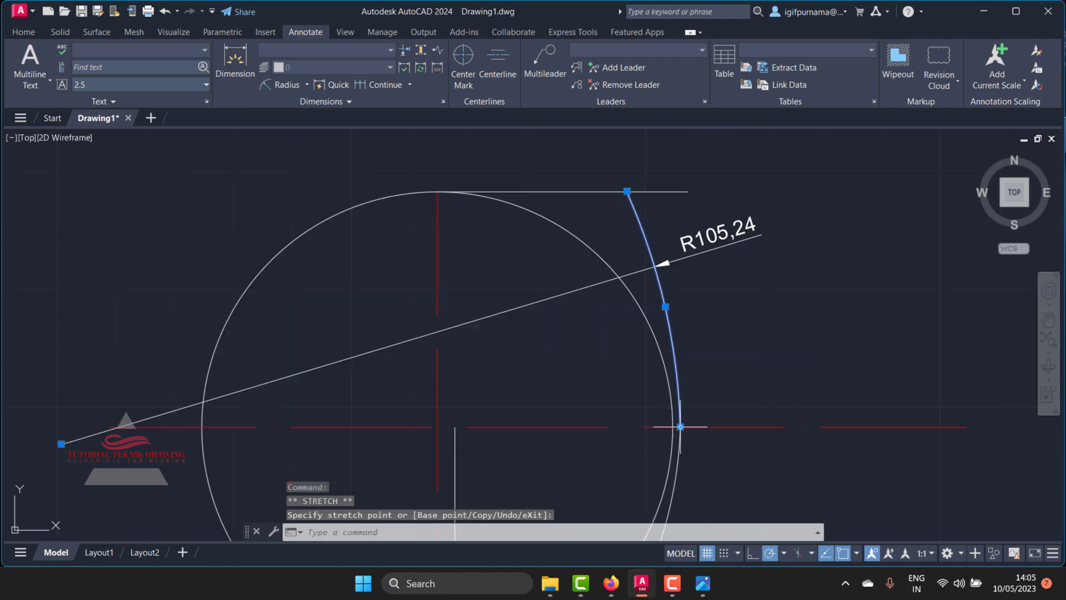
- Move the arc's top end onto the top line, settling the radius at R60,82
{"action": "left_click", "coordinate": [627, 191]}
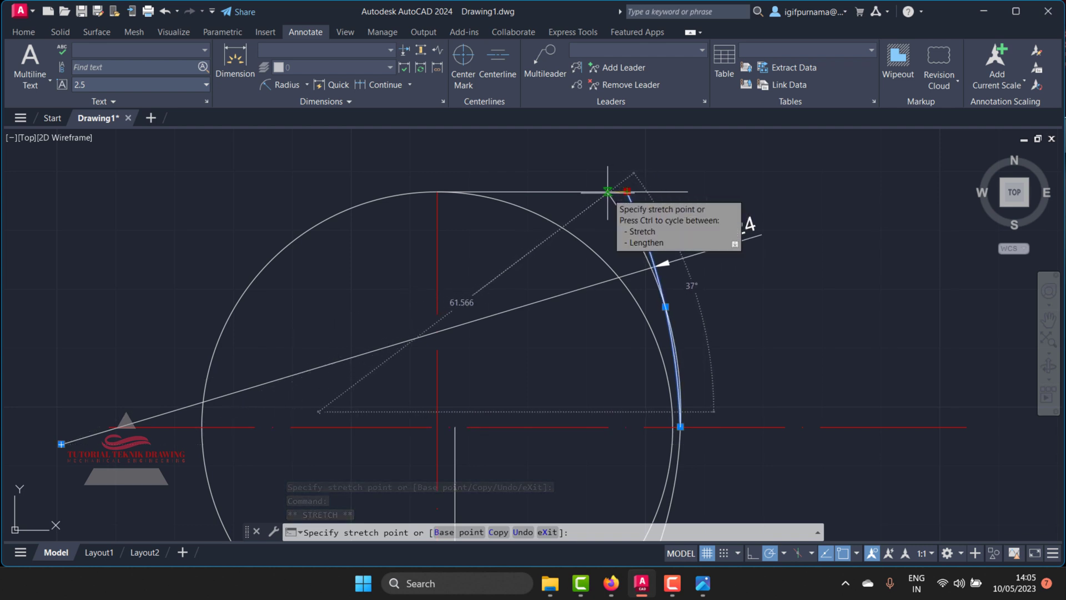
{"action": "left_click", "coordinate": [608, 192]}
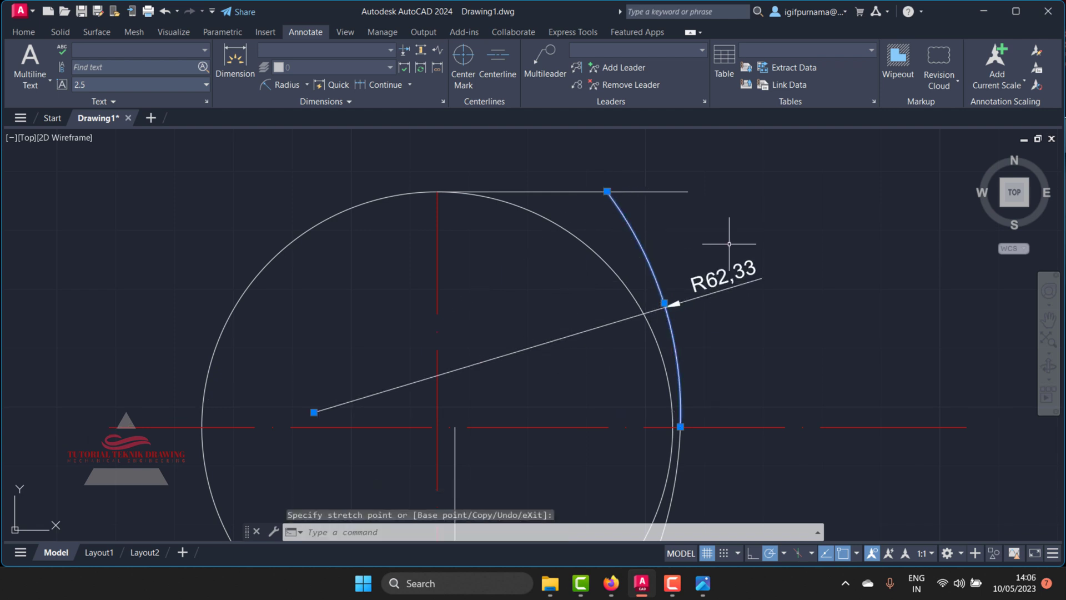
{"action": "key", "text": "Escape"}
{"action": "left_click", "coordinate": [612, 198]}
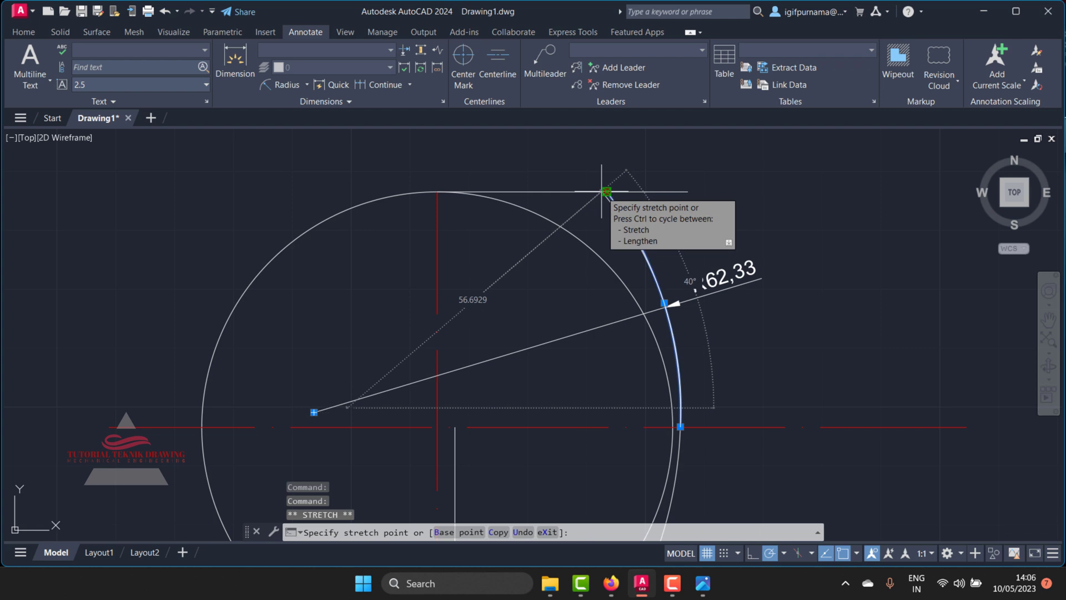
{"action": "scroll", "coordinate": [606, 191], "scroll_direction": "up", "scroll_amount": 2}
{"action": "scroll", "coordinate": [604, 194], "scroll_direction": "up", "scroll_amount": 2}
{"action": "scroll", "coordinate": [610, 199], "scroll_direction": "up", "scroll_amount": 2}
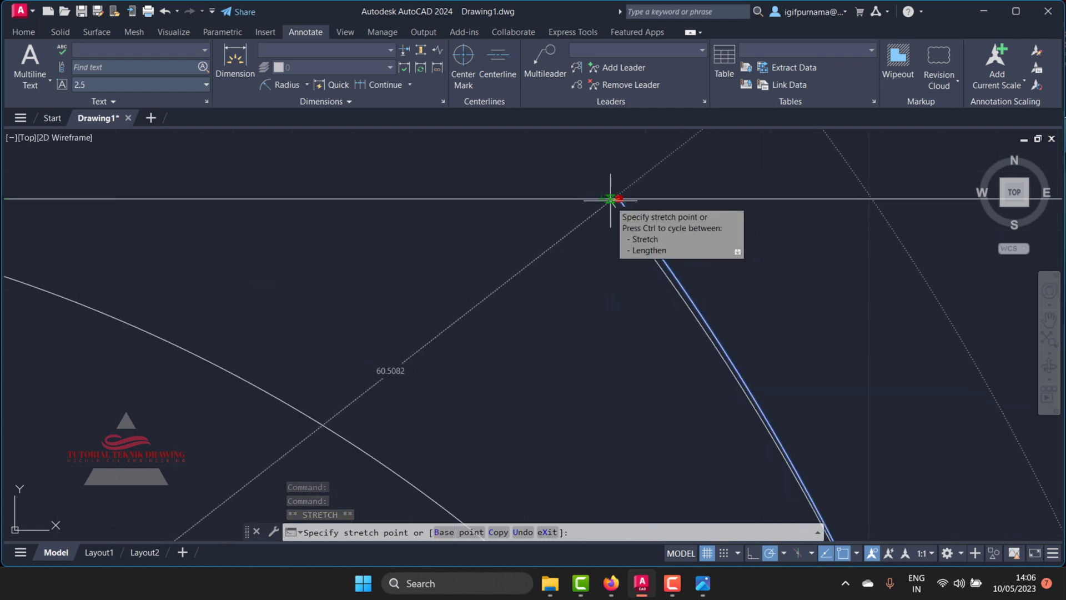
{"action": "left_click", "coordinate": [610, 199]}
{"action": "scroll", "coordinate": [611, 192], "scroll_direction": "down", "scroll_amount": 4}
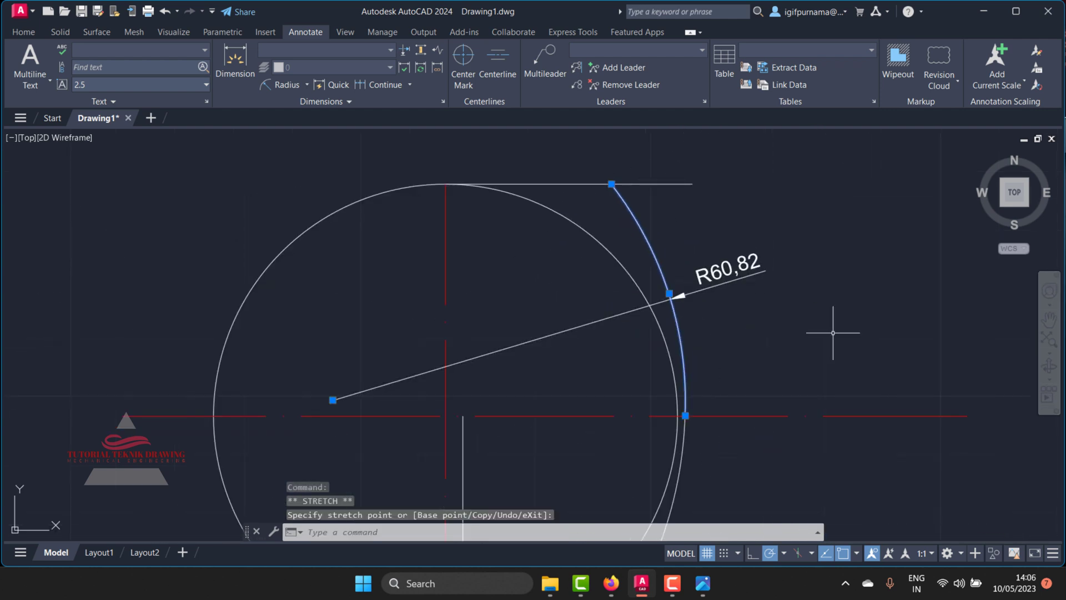
{"action": "key", "text": "Escape"}
{"action": "scroll", "coordinate": [699, 276], "scroll_direction": "down", "scroll_amount": 3}
- Start Erase from the Home tab, then cancel it with the R60,82 arc and outline untouched
{"action": "scroll", "coordinate": [699, 276], "scroll_direction": "up", "scroll_amount": 3}
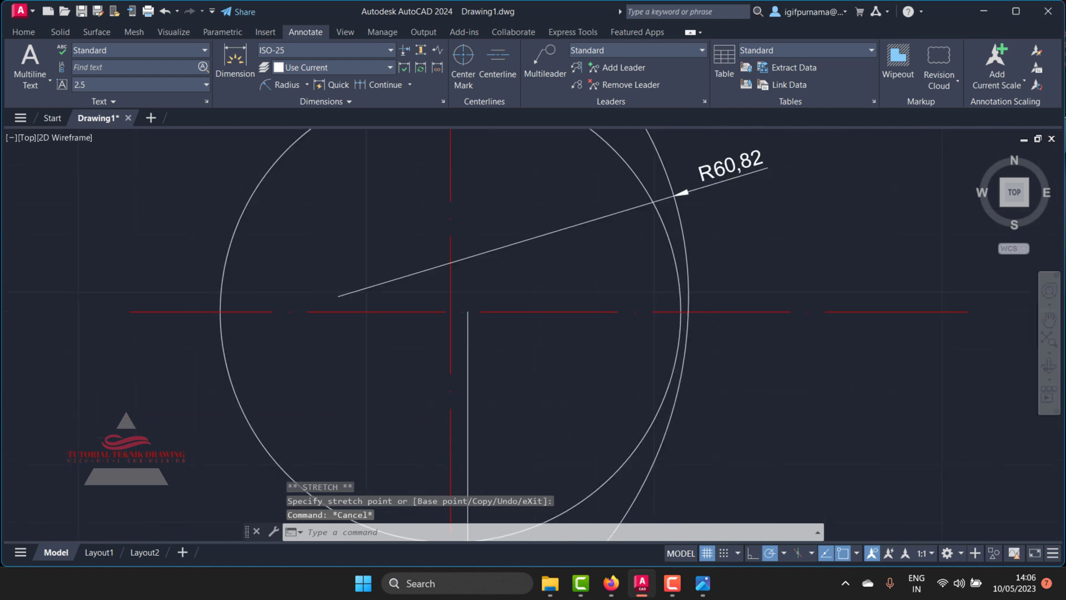
{"action": "scroll", "coordinate": [699, 276], "scroll_direction": "up", "scroll_amount": 2}
{"action": "scroll", "coordinate": [695, 295], "scroll_direction": "down", "scroll_amount": 3}
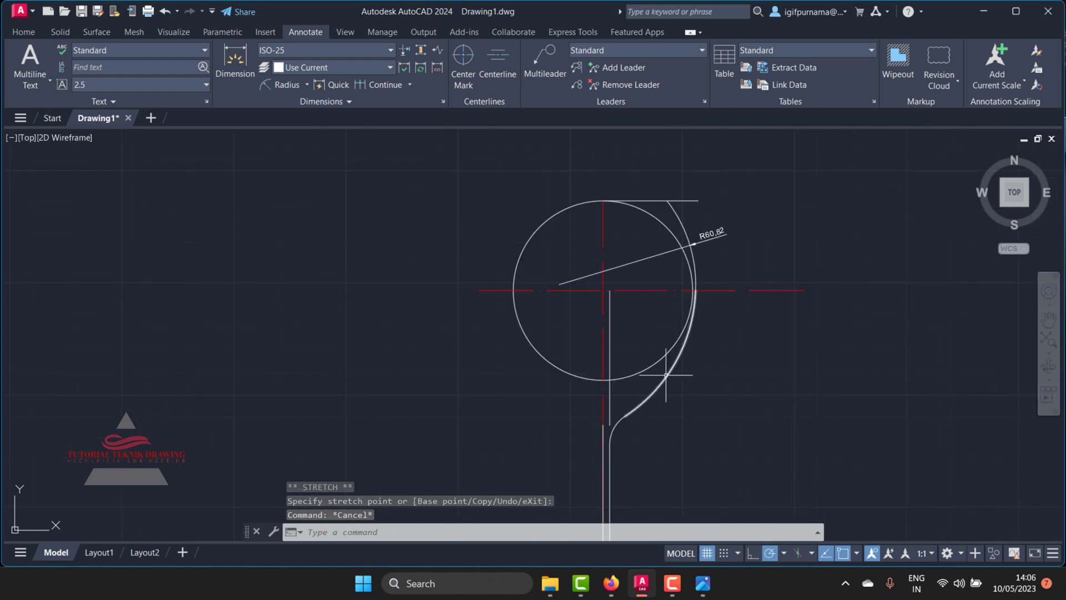
{"action": "scroll", "coordinate": [658, 196], "scroll_direction": "up", "scroll_amount": 2}
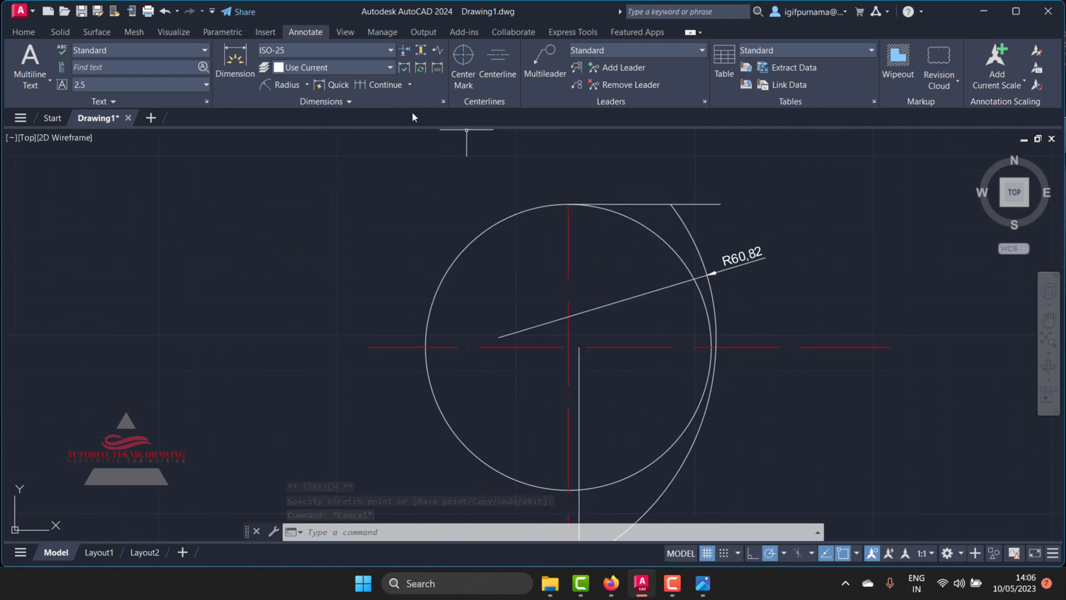
{"action": "left_click", "coordinate": [25, 32]}
{"action": "left_click", "coordinate": [328, 91]}
{"action": "scroll", "coordinate": [574, 267], "scroll_direction": "down", "scroll_amount": 4}
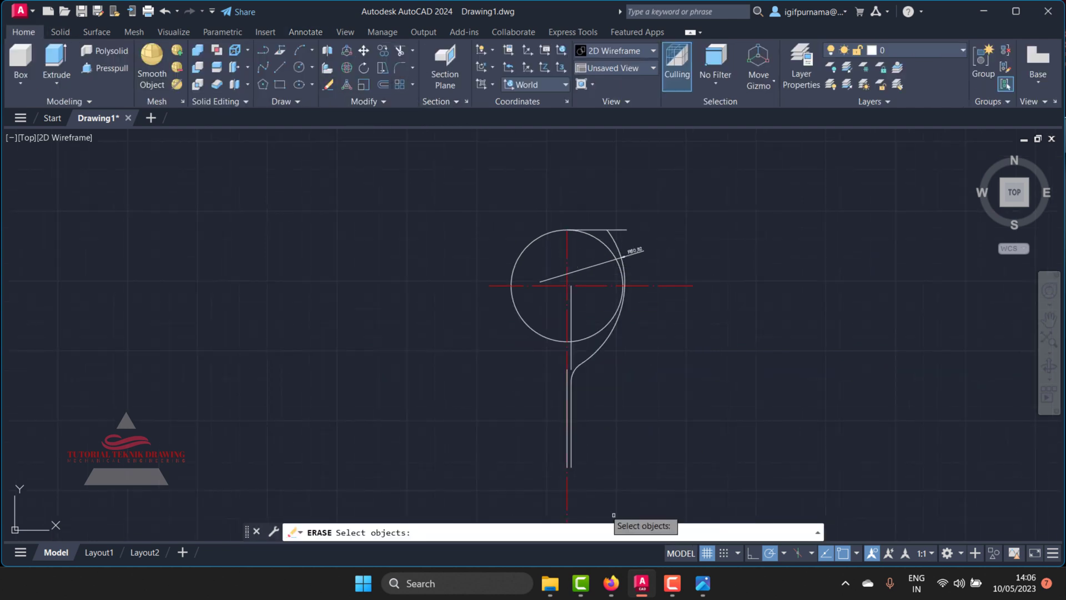
{"action": "scroll", "coordinate": [583, 434], "scroll_direction": "up", "scroll_amount": 4}
{"action": "scroll", "coordinate": [536, 338], "scroll_direction": "down", "scroll_amount": 4}
{"action": "scroll", "coordinate": [557, 407], "scroll_direction": "up", "scroll_amount": 4}
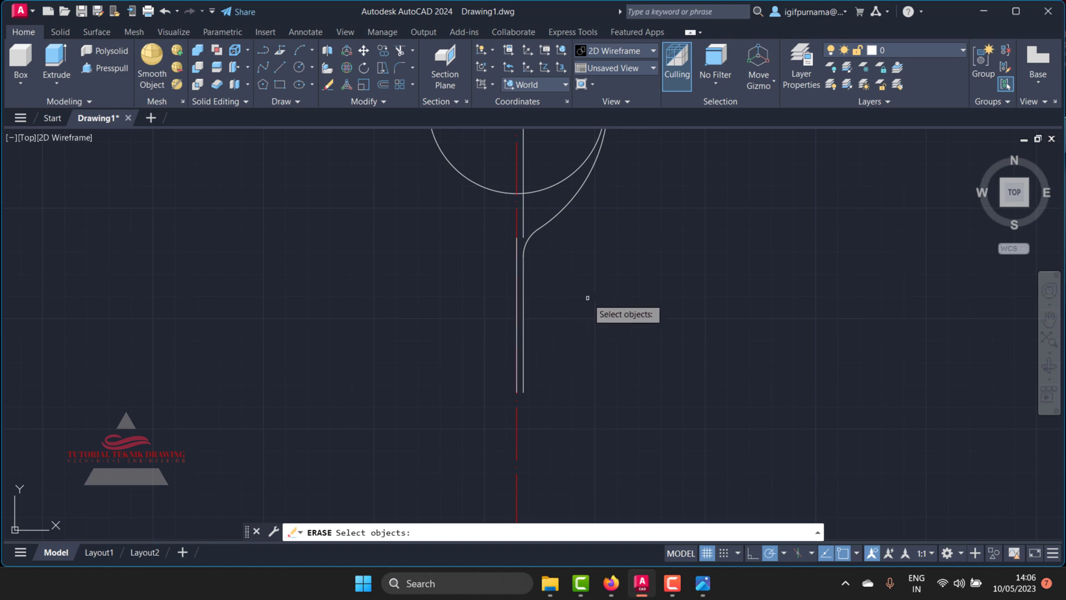
{"action": "scroll", "coordinate": [590, 298], "scroll_direction": "down", "scroll_amount": 5}
{"action": "scroll", "coordinate": [590, 179], "scroll_direction": "up", "scroll_amount": 4}
{"action": "scroll", "coordinate": [530, 209], "scroll_direction": "up", "scroll_amount": 3}
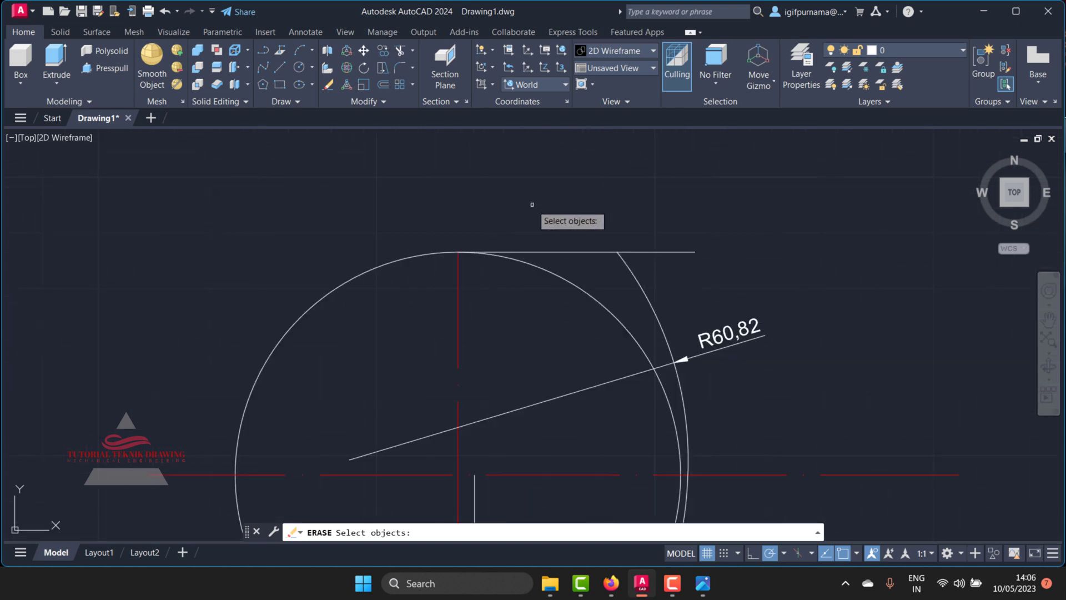
{"action": "scroll", "coordinate": [605, 243], "scroll_direction": "down", "scroll_amount": 2}
{"action": "key", "text": "Return"}
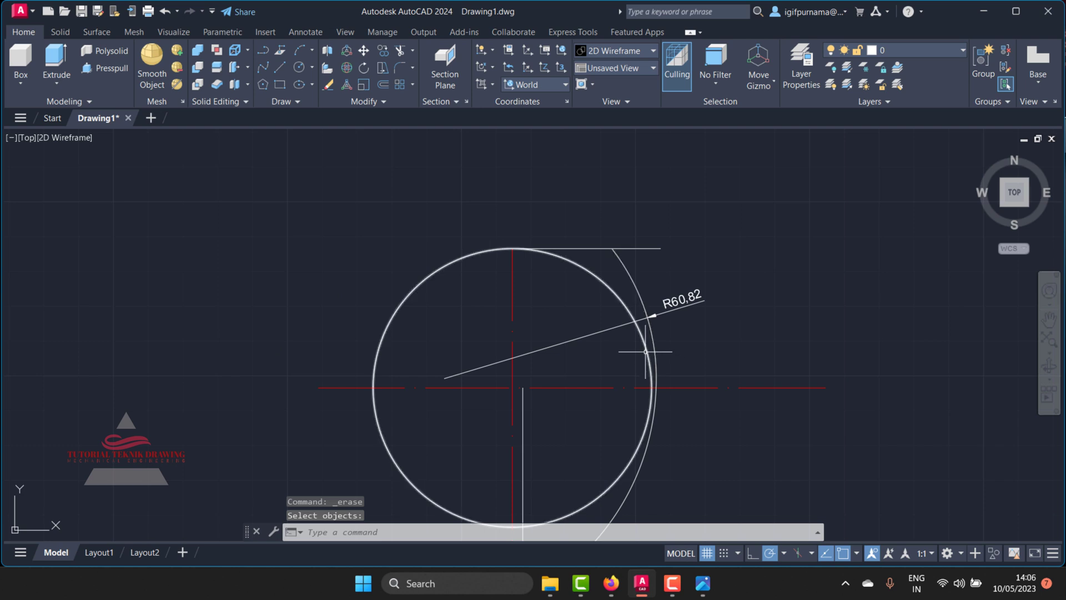
- Offset the outer bowl arc through a nearby point to make a thin parallel copy
{"action": "left_click", "coordinate": [384, 85]}
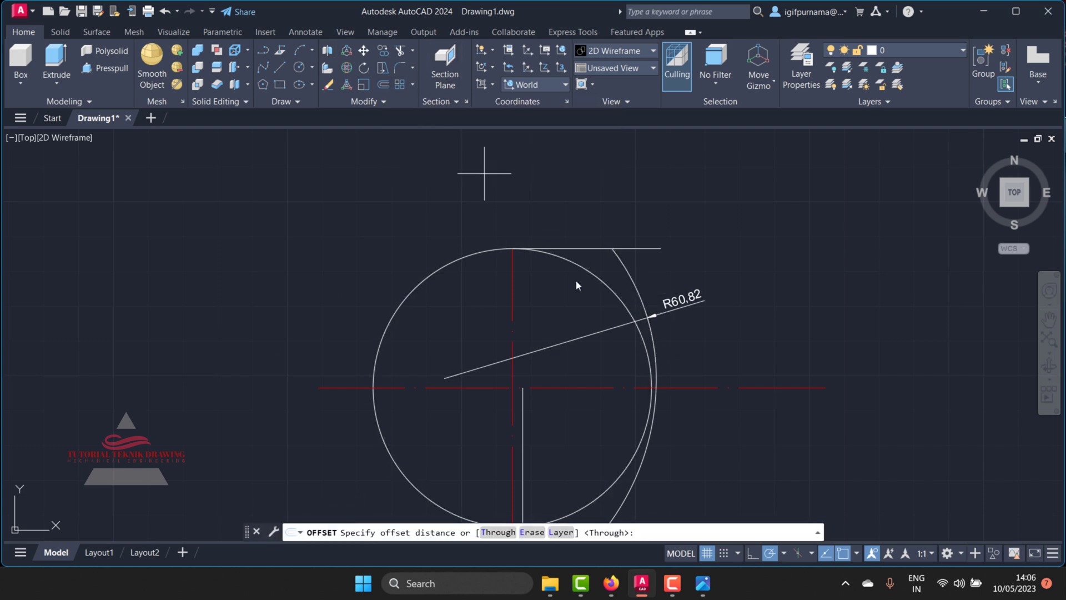
{"action": "scroll", "coordinate": [620, 328], "scroll_direction": "up", "scroll_amount": 2}
{"action": "right_click", "coordinate": [627, 275]}
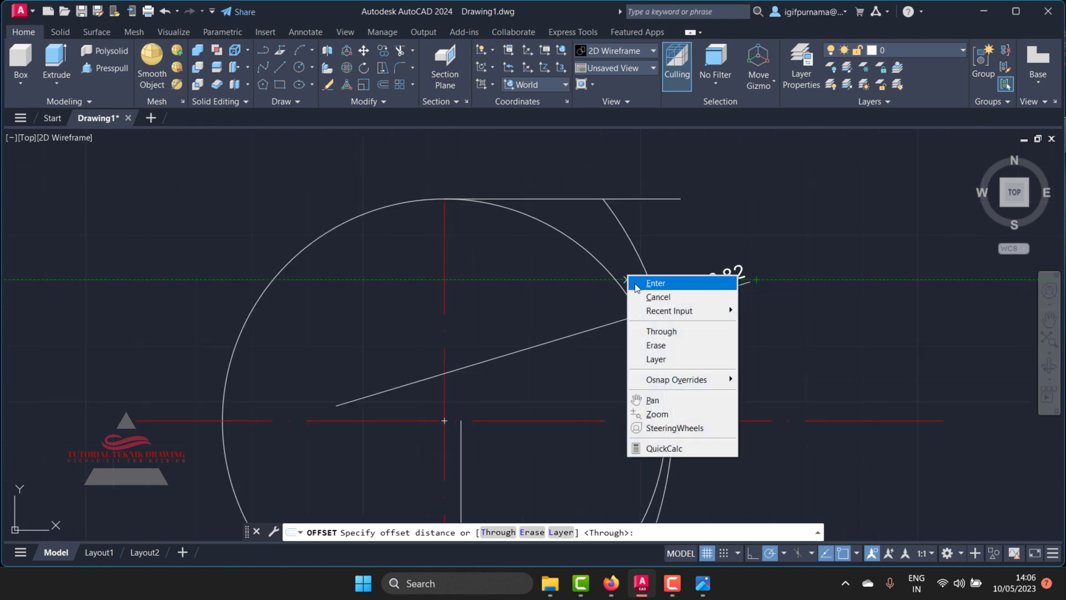
{"action": "left_click", "coordinate": [641, 280]}
{"action": "left_click", "coordinate": [643, 273]}
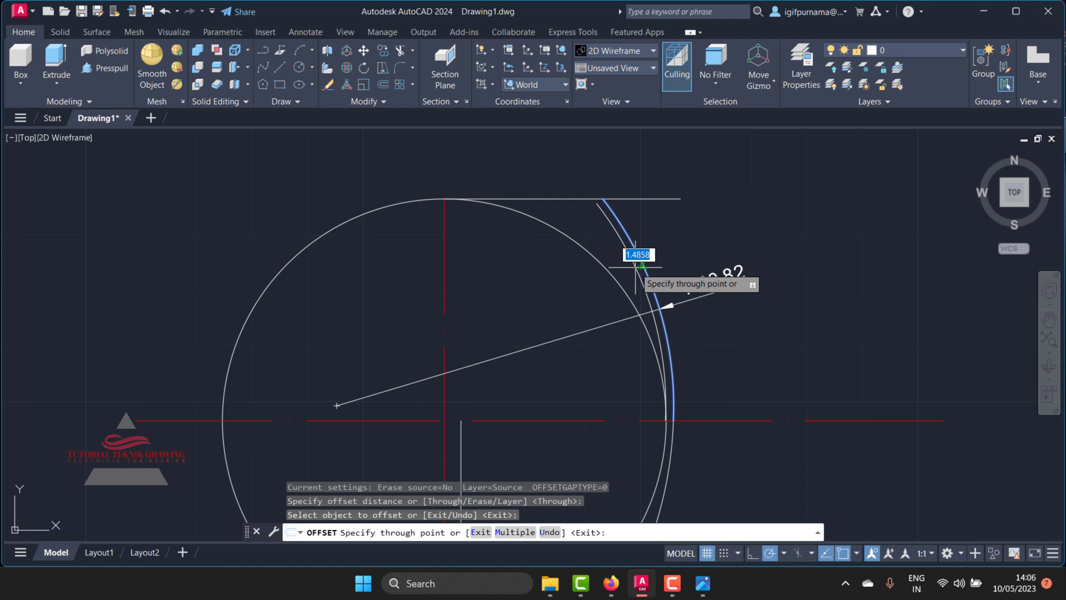
{"action": "left_click", "coordinate": [636, 267]}
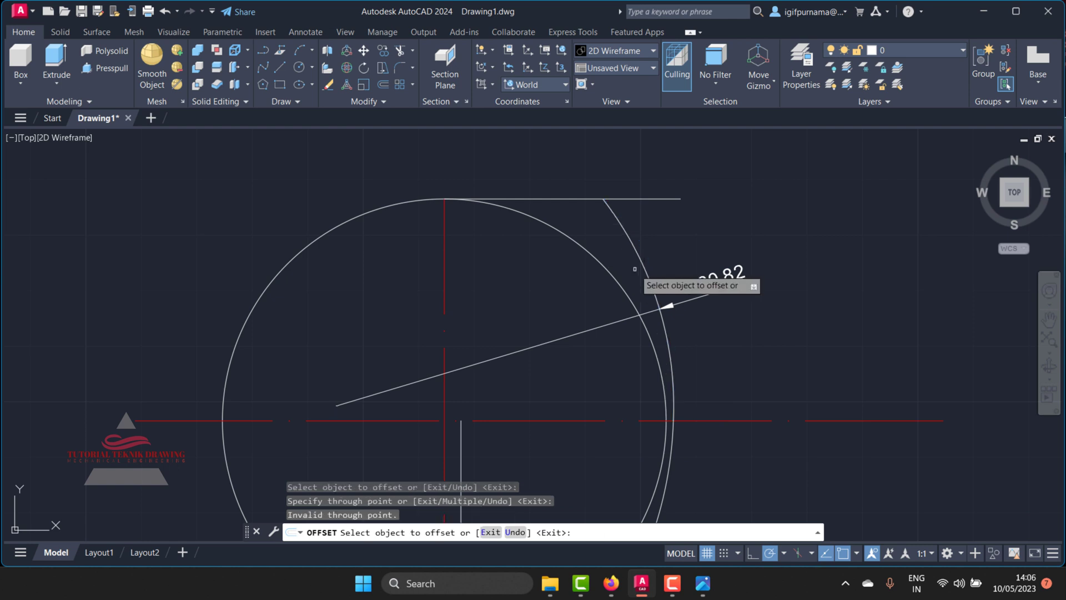
{"action": "right_click", "coordinate": [634, 269]}
{"action": "left_click", "coordinate": [646, 275]}
{"action": "scroll", "coordinate": [675, 392], "scroll_direction": "up", "scroll_amount": 2}
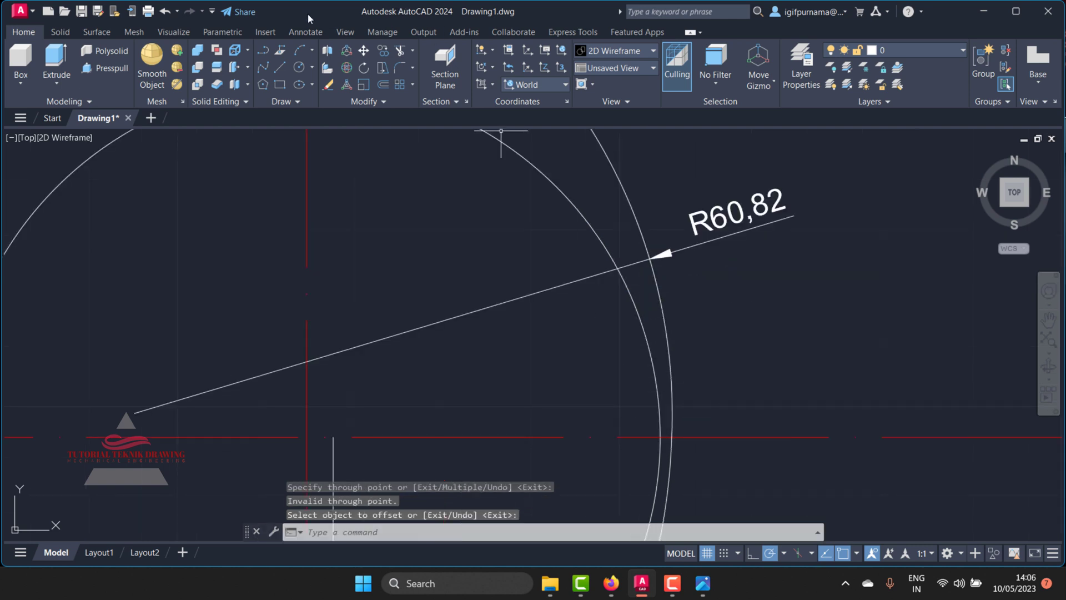
- Cancel and rerun Offset, placing a through-point copy of the outer arc beside it
{"action": "left_click", "coordinate": [386, 85]}
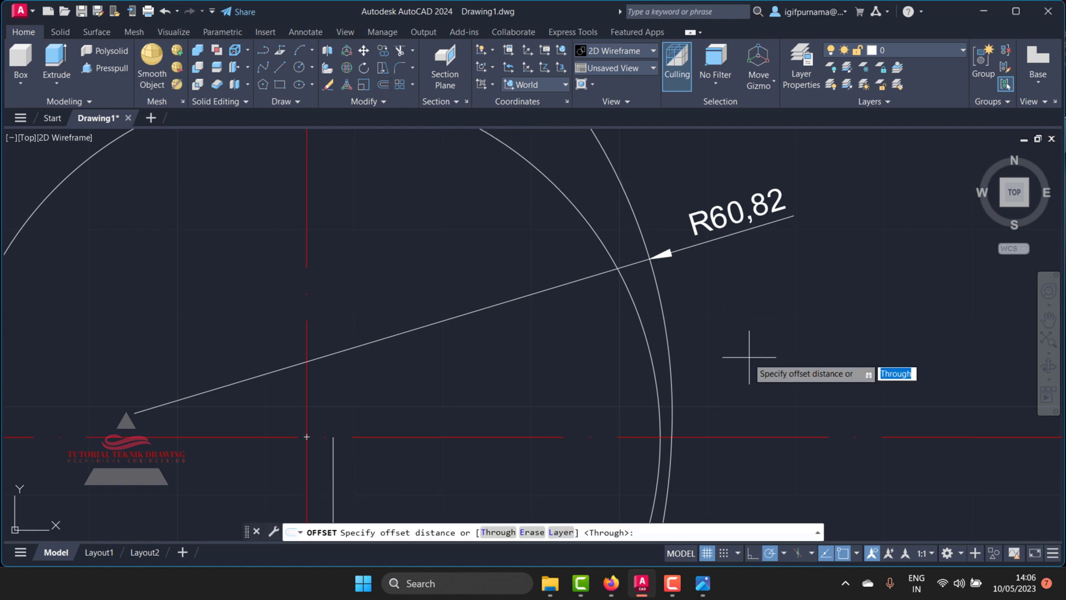
{"action": "right_click", "coordinate": [691, 307]}
{"action": "left_click", "coordinate": [720, 328]}
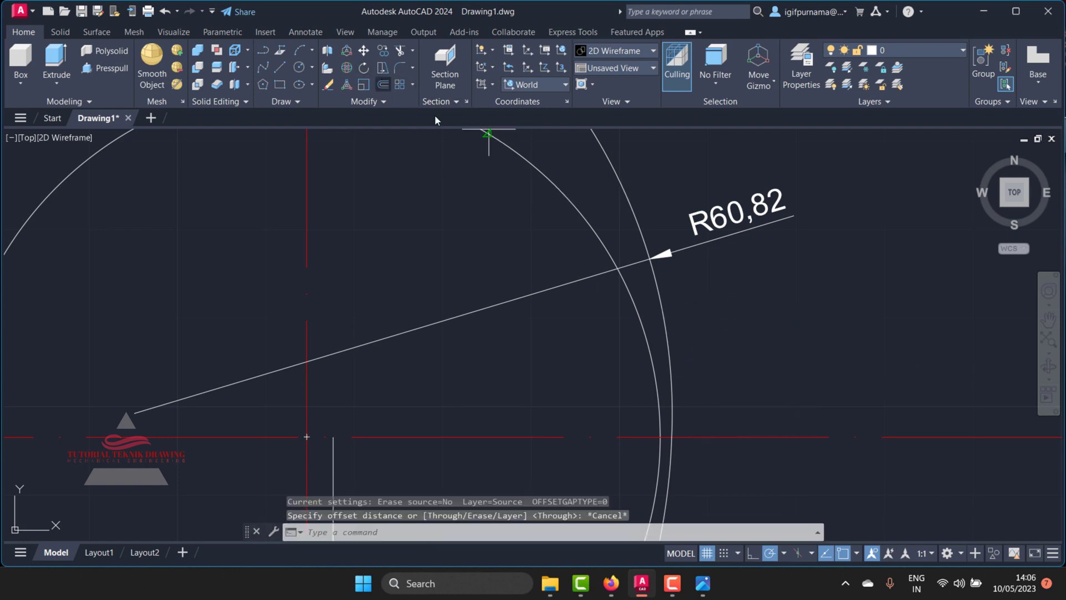
{"action": "key", "text": "Return"}
{"action": "right_click", "coordinate": [704, 306]}
{"action": "left_click", "coordinate": [718, 314]}
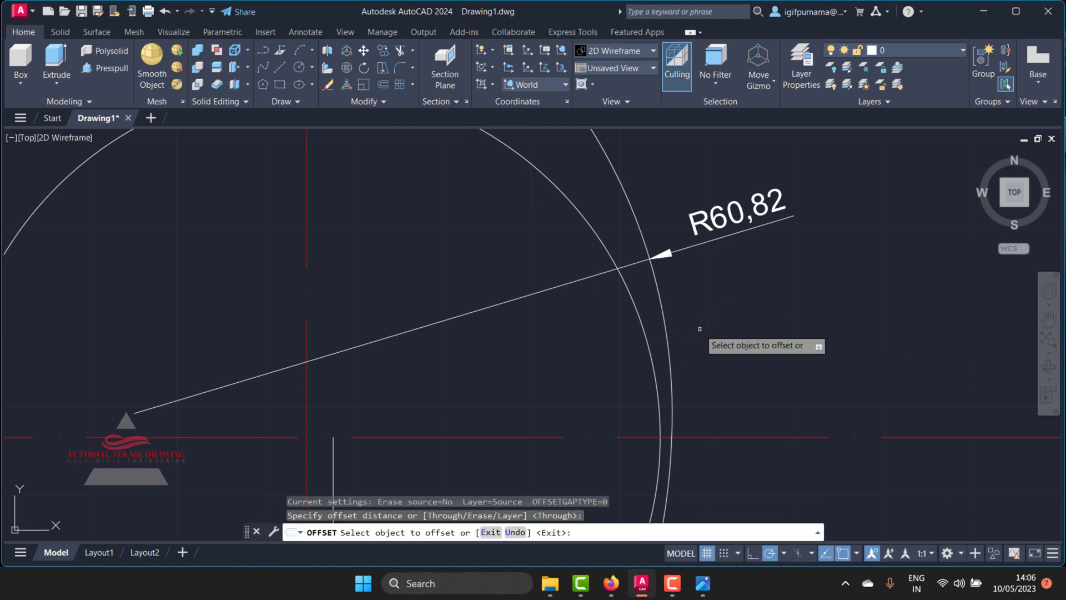
{"action": "left_click", "coordinate": [663, 324]}
{"action": "left_click", "coordinate": [661, 438]}
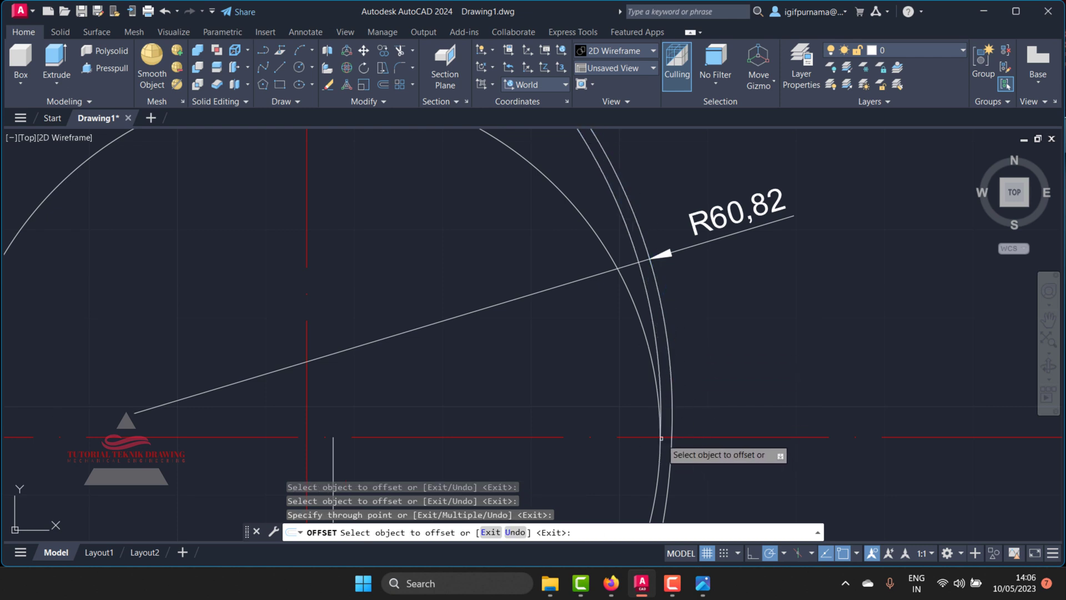
{"action": "scroll", "coordinate": [691, 422], "scroll_direction": "down", "scroll_amount": 2}
{"action": "scroll", "coordinate": [603, 219], "scroll_direction": "up", "scroll_amount": 3}
{"action": "scroll", "coordinate": [643, 205], "scroll_direction": "up", "scroll_amount": 2}
{"action": "right_click", "coordinate": [665, 198]}
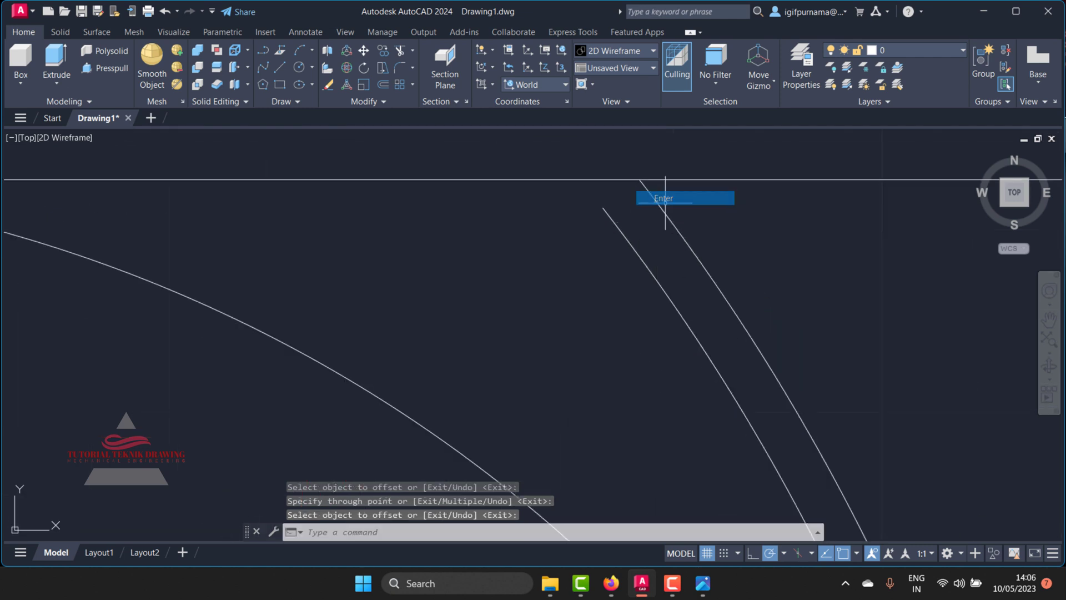
{"action": "left_click", "coordinate": [666, 199]}
{"action": "scroll", "coordinate": [633, 211], "scroll_direction": "down", "scroll_amount": 3}
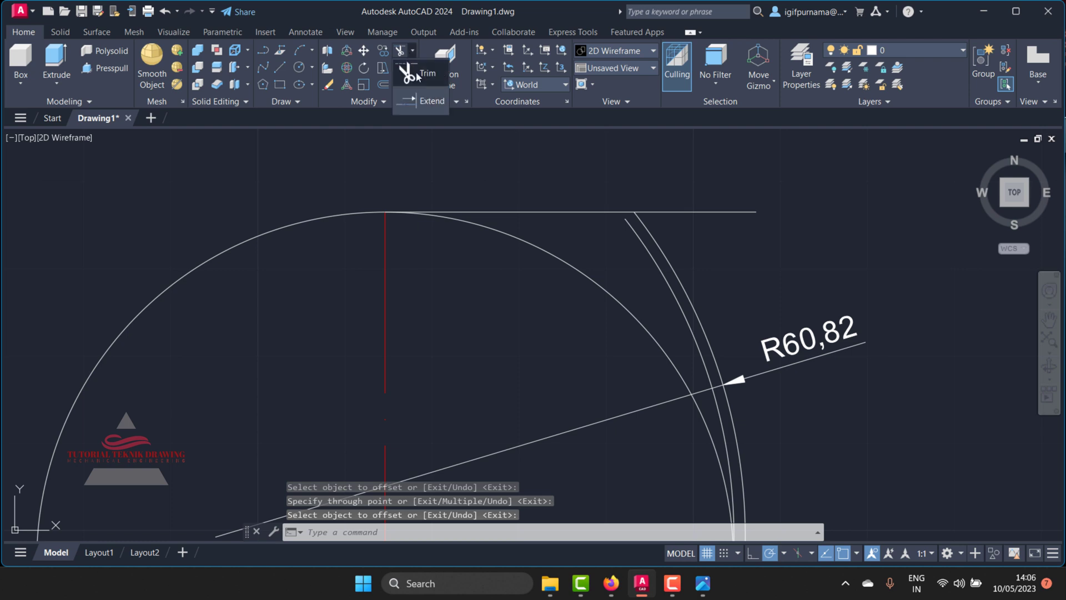
{"action": "left_click", "coordinate": [419, 111]}
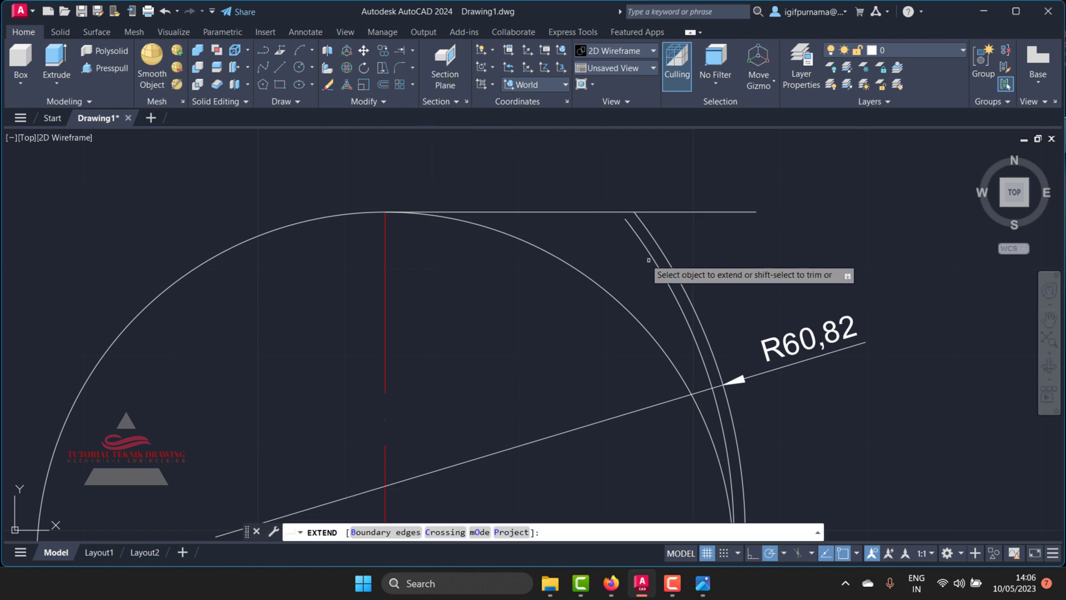
- Cancel the Extend command without changing any curves
{"action": "right_click", "coordinate": [631, 225]}
{"action": "left_click", "coordinate": [644, 232]}
{"action": "scroll", "coordinate": [644, 232], "scroll_direction": "down", "scroll_amount": 4}
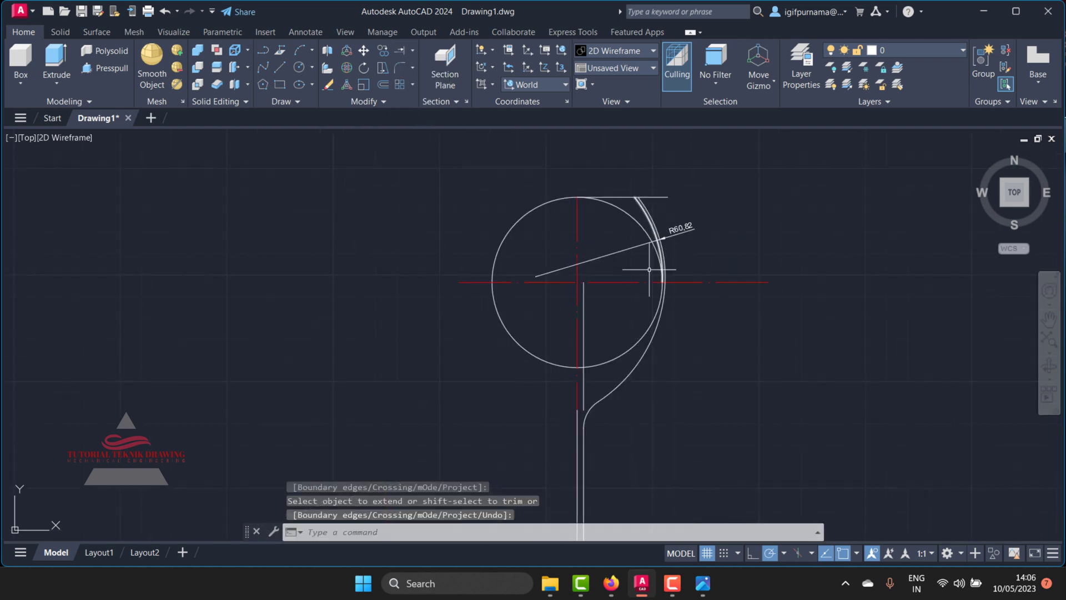
{"action": "scroll", "coordinate": [643, 297], "scroll_direction": "up", "scroll_amount": 4}
{"action": "scroll", "coordinate": [685, 223], "scroll_direction": "up", "scroll_amount": 3}
{"action": "scroll", "coordinate": [685, 223], "scroll_direction": "down", "scroll_amount": 3}
{"action": "scroll", "coordinate": [677, 306], "scroll_direction": "down", "scroll_amount": 2}
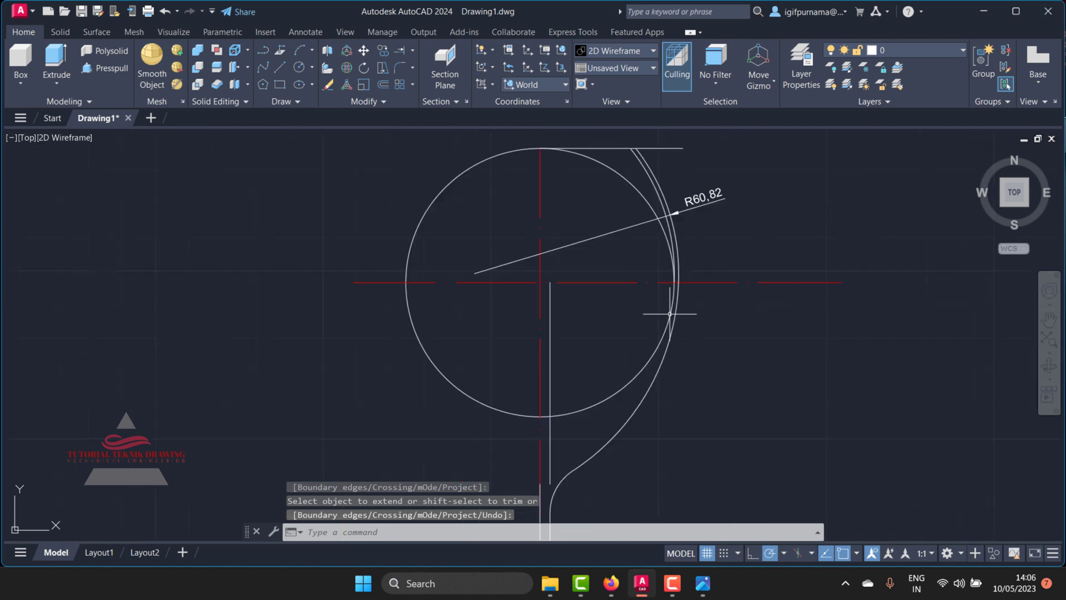
{"action": "scroll", "coordinate": [651, 277], "scroll_direction": "up", "scroll_amount": 1}
{"action": "scroll", "coordinate": [675, 278], "scroll_direction": "up", "scroll_amount": 1}
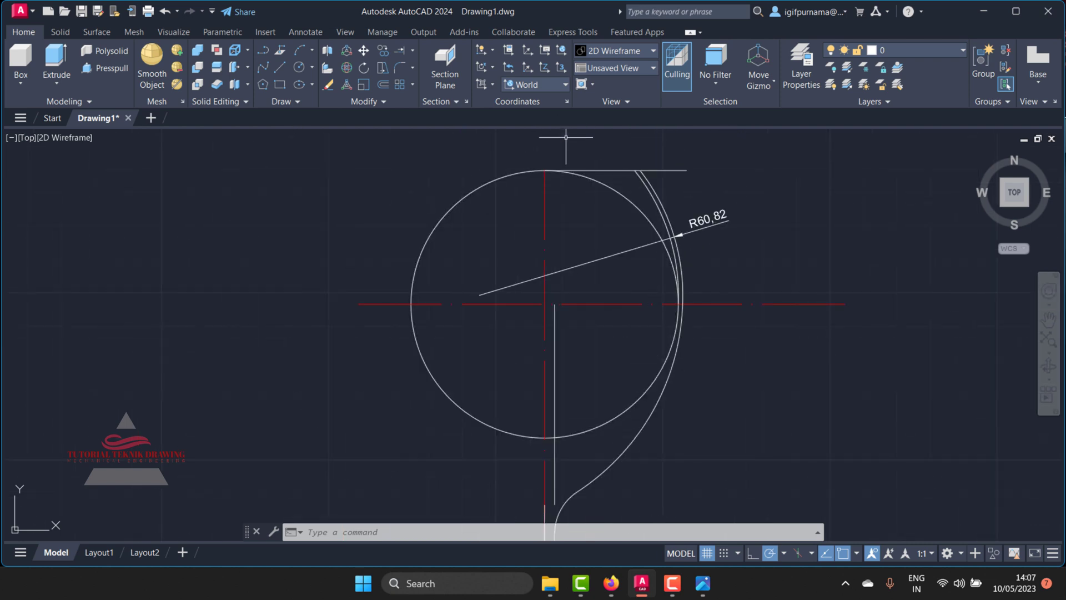
{"action": "scroll", "coordinate": [575, 155], "scroll_direction": "down", "scroll_amount": 2}
{"action": "scroll", "coordinate": [619, 289], "scroll_direction": "up", "scroll_amount": 2}
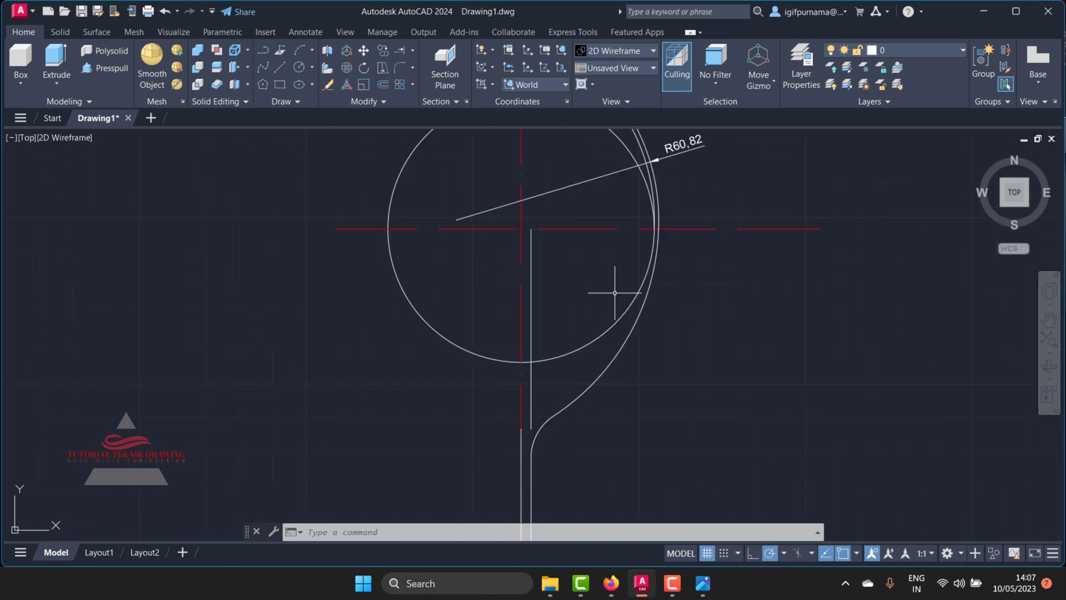
{"action": "scroll", "coordinate": [614, 291], "scroll_direction": "down", "scroll_amount": 2}
{"action": "scroll", "coordinate": [599, 206], "scroll_direction": "up", "scroll_amount": 4}
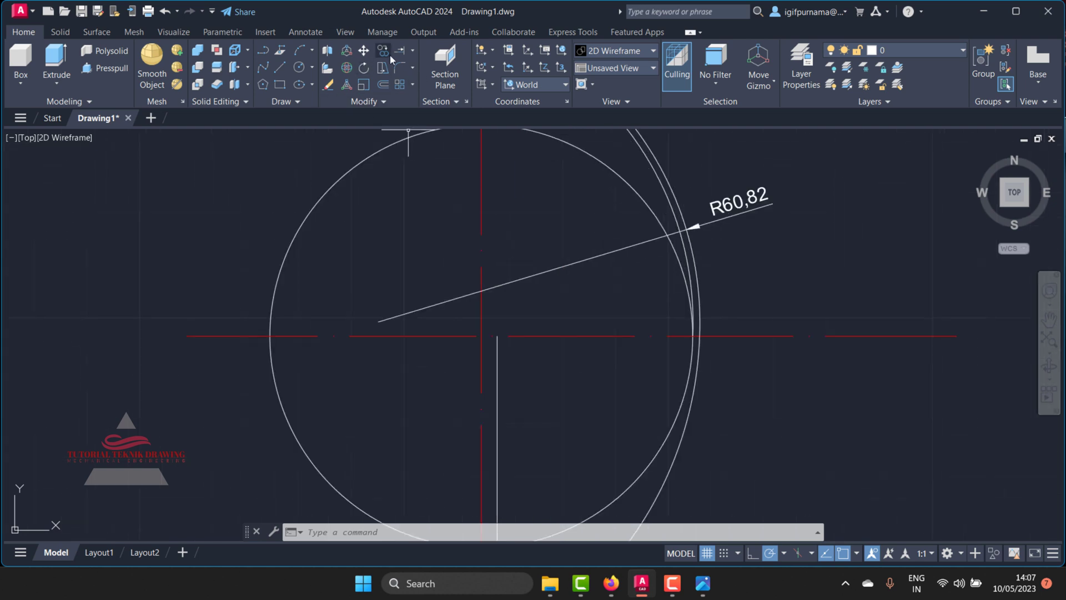
- Trim the circle's upper-right, lower-left and upper-left parts, leaving only the bowl's inner curve
{"action": "left_click", "coordinate": [414, 49]}
{"action": "left_click", "coordinate": [408, 75]}
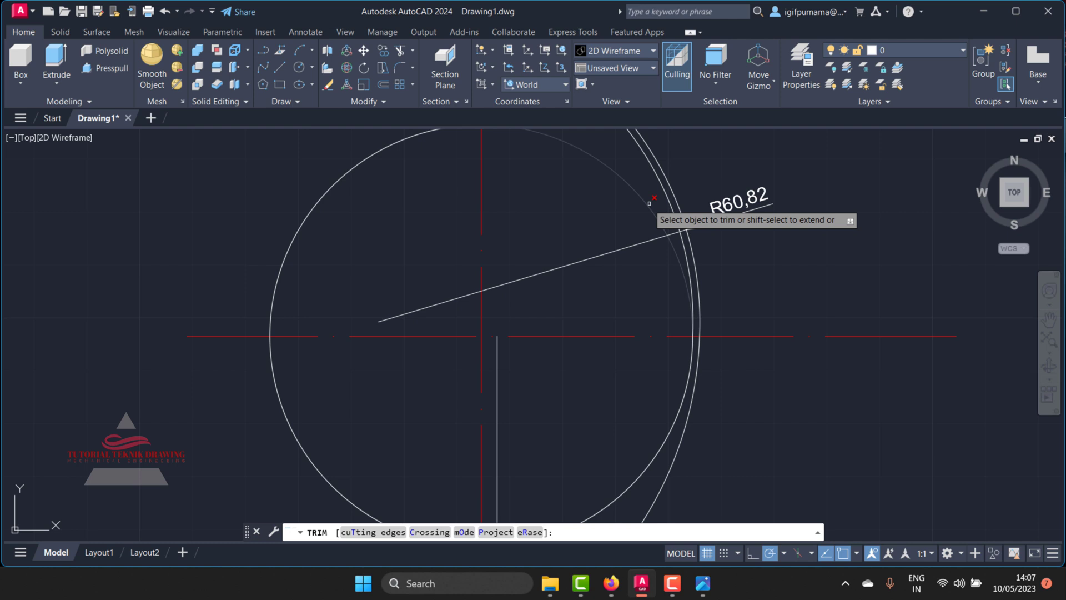
{"action": "left_click", "coordinate": [619, 172]}
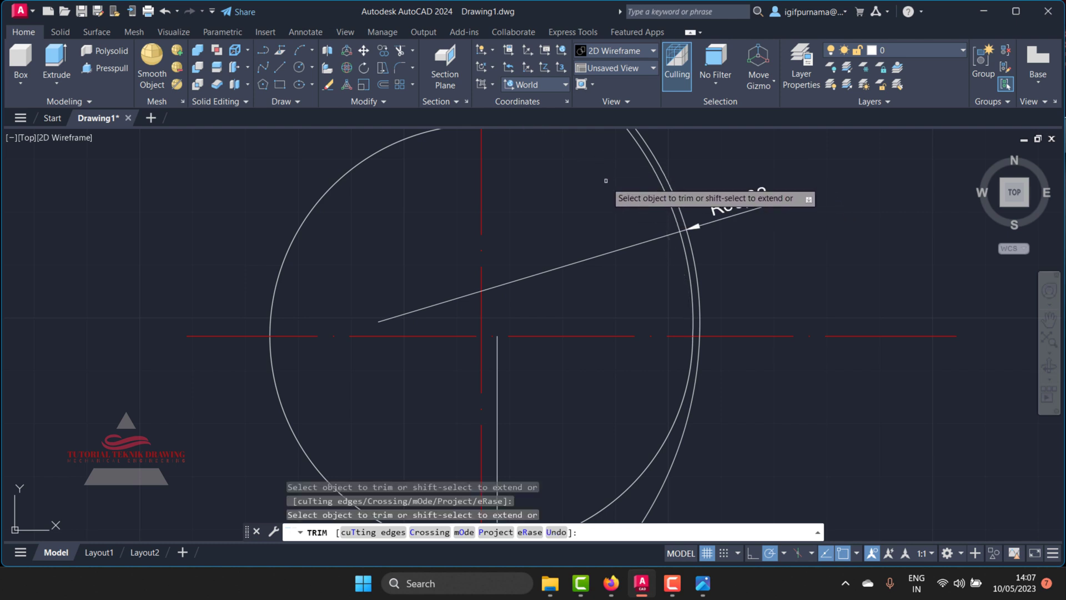
{"action": "scroll", "coordinate": [617, 180], "scroll_direction": "down", "scroll_amount": 2}
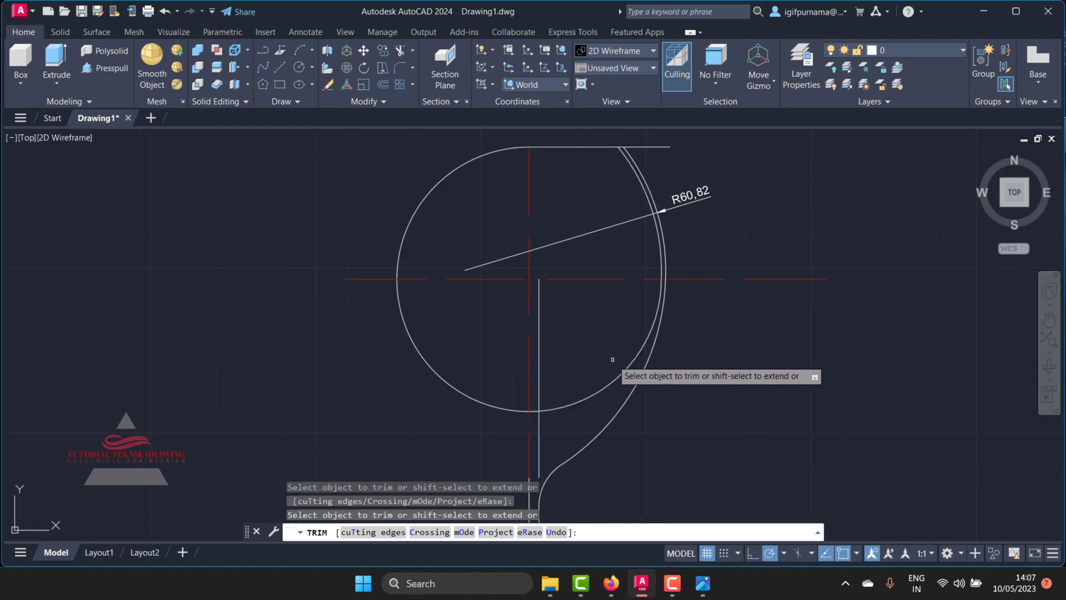
{"action": "left_click", "coordinate": [486, 405]}
{"action": "left_click_drag", "start_coordinate": [455, 222], "coordinate": [409, 176]}
{"action": "right_click", "coordinate": [433, 174]}
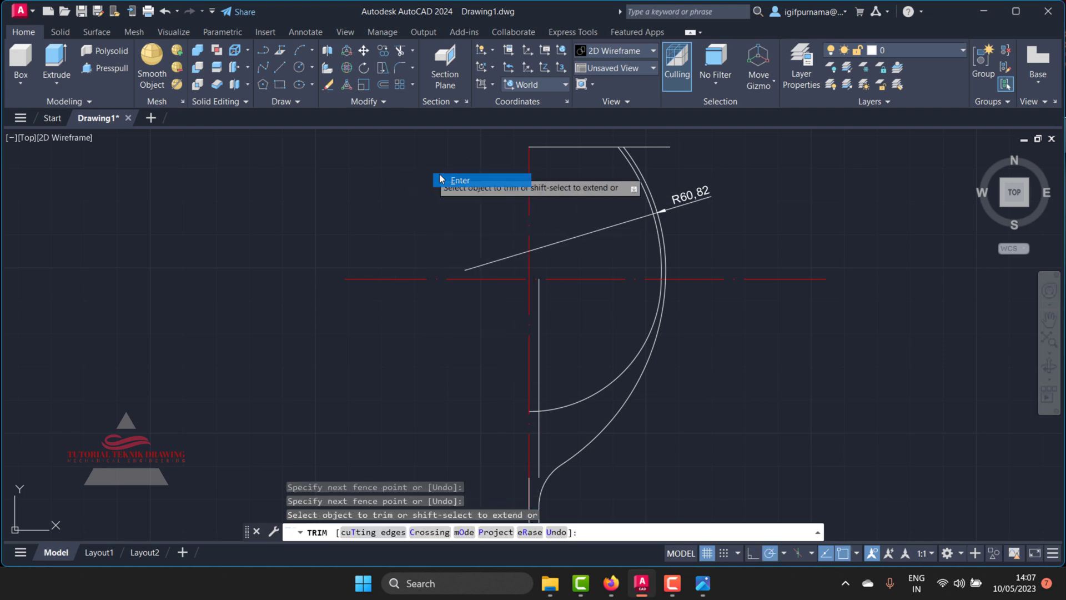
{"action": "left_click", "coordinate": [445, 178]}
{"action": "middle_click_drag", "start_coordinate": [604, 221], "coordinate": [573, 224]}
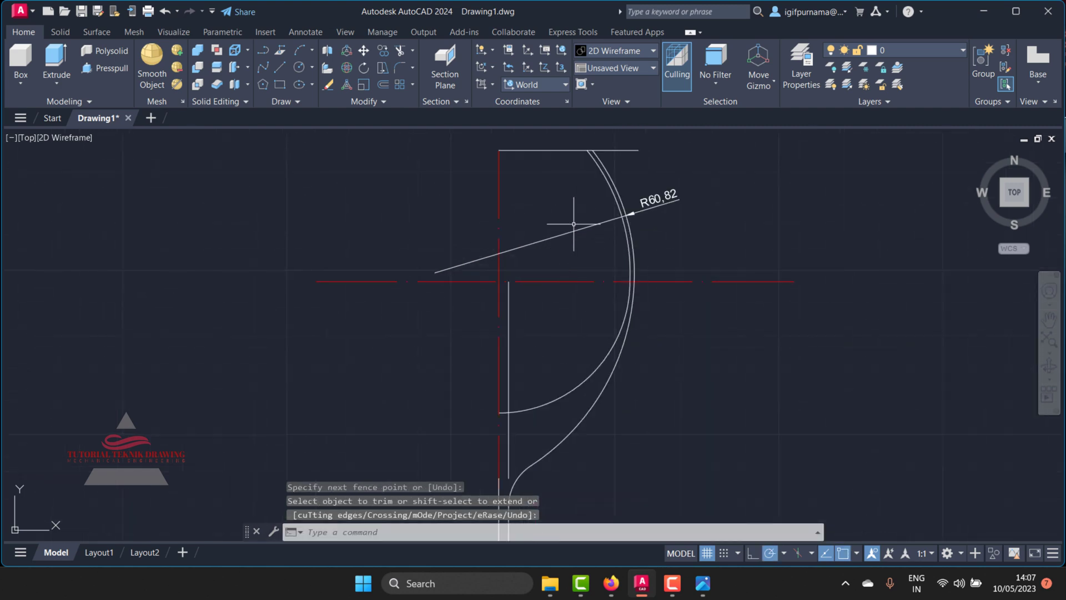
{"action": "scroll", "coordinate": [589, 191], "scroll_direction": "down", "scroll_amount": 4}
{"action": "scroll", "coordinate": [564, 361], "scroll_direction": "up", "scroll_amount": 2}
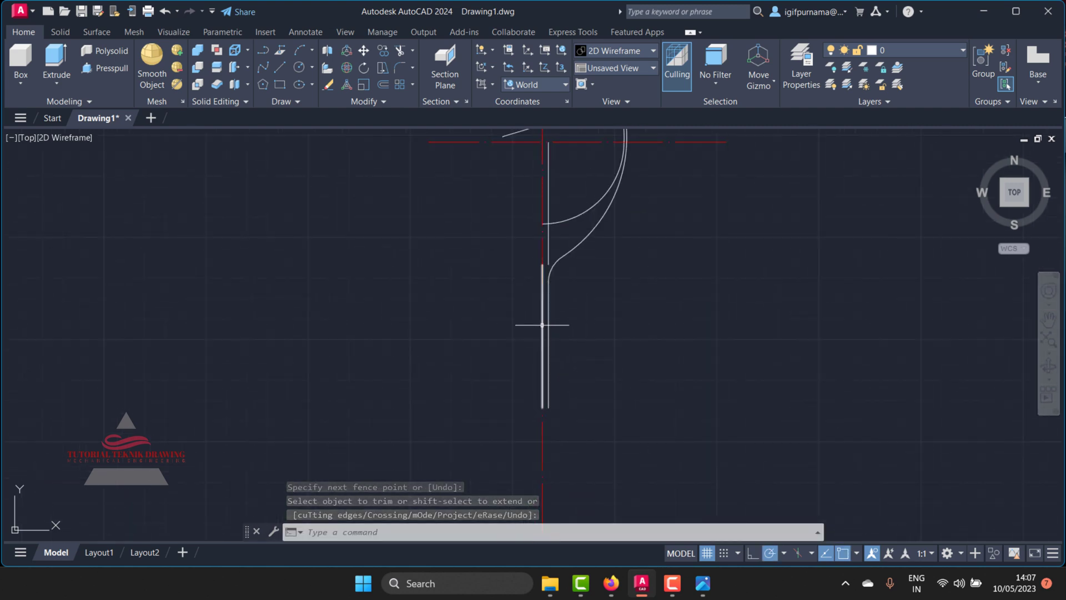
- Zoom the reference wine-glass picture in Photos to 121% over the stem and base
{"action": "left_click", "coordinate": [703, 583]}
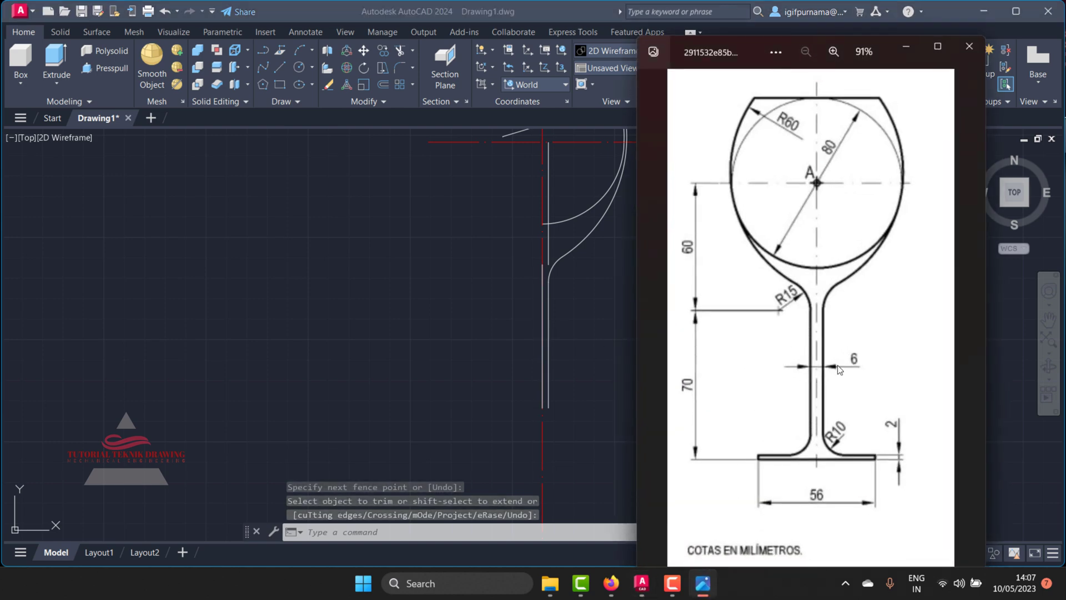
{"action": "scroll", "coordinate": [839, 371], "scroll_direction": "up", "scroll_amount": 2}
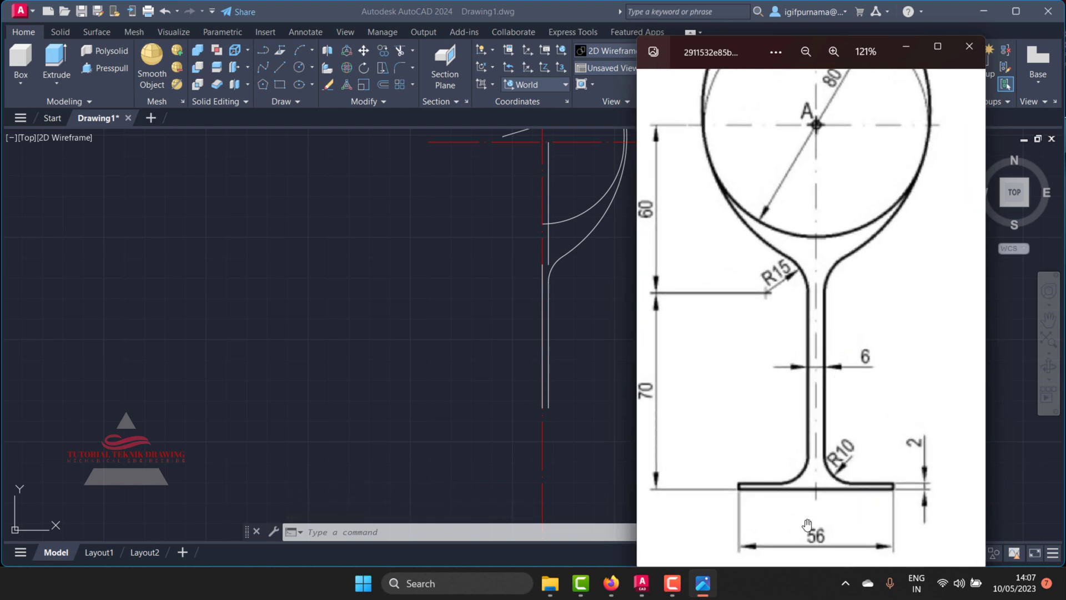
- Compute 56 ÷ 2 = 28 in Calculator, then minimize it
{"action": "left_click", "coordinate": [478, 583]}
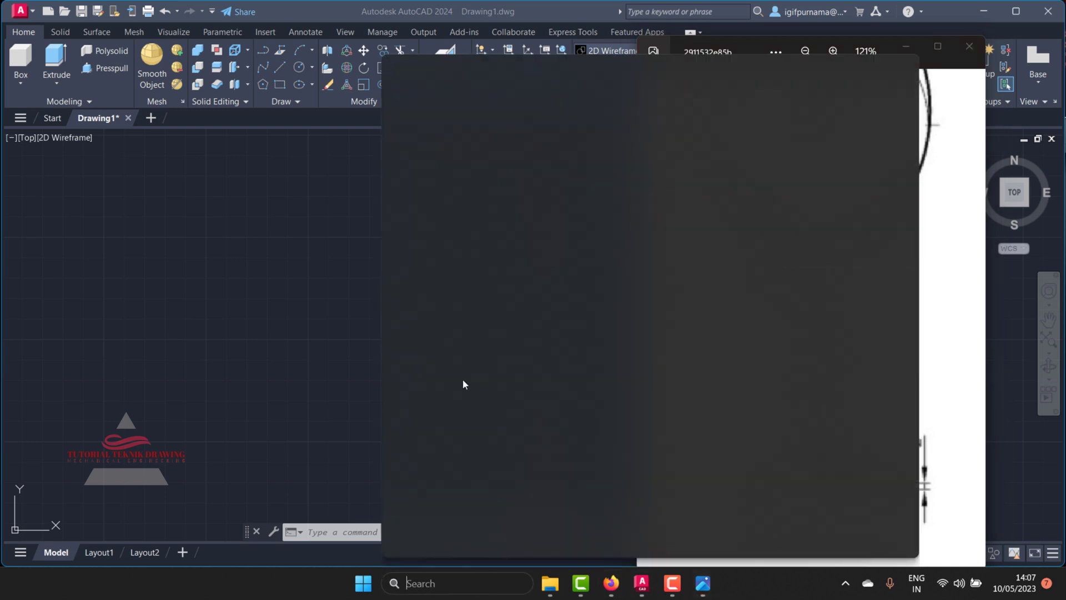
{"action": "left_click", "coordinate": [451, 407]}
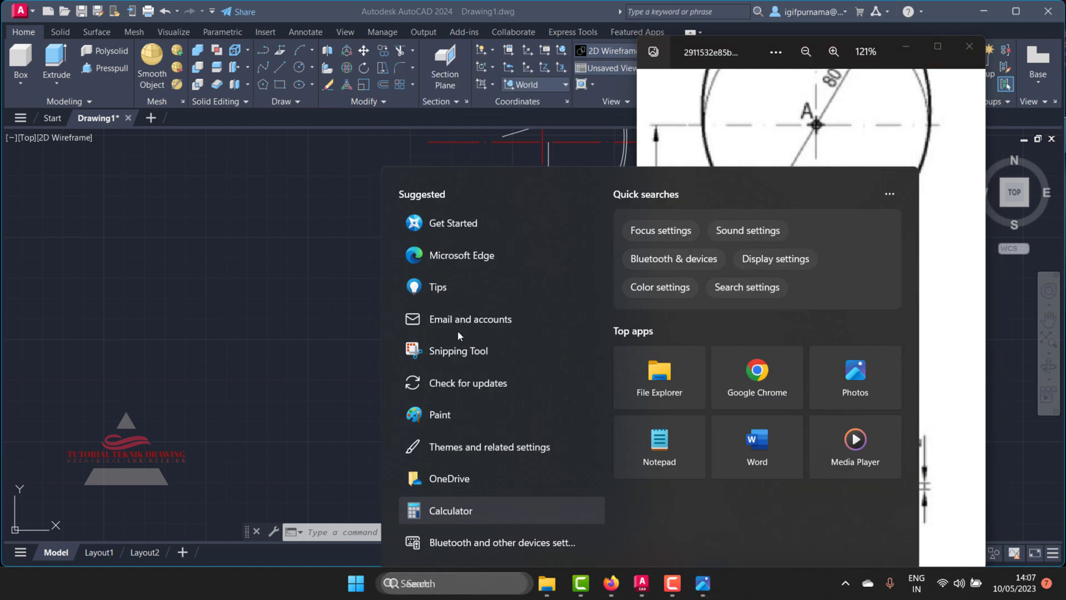
{"action": "left_click", "coordinate": [386, 382]}
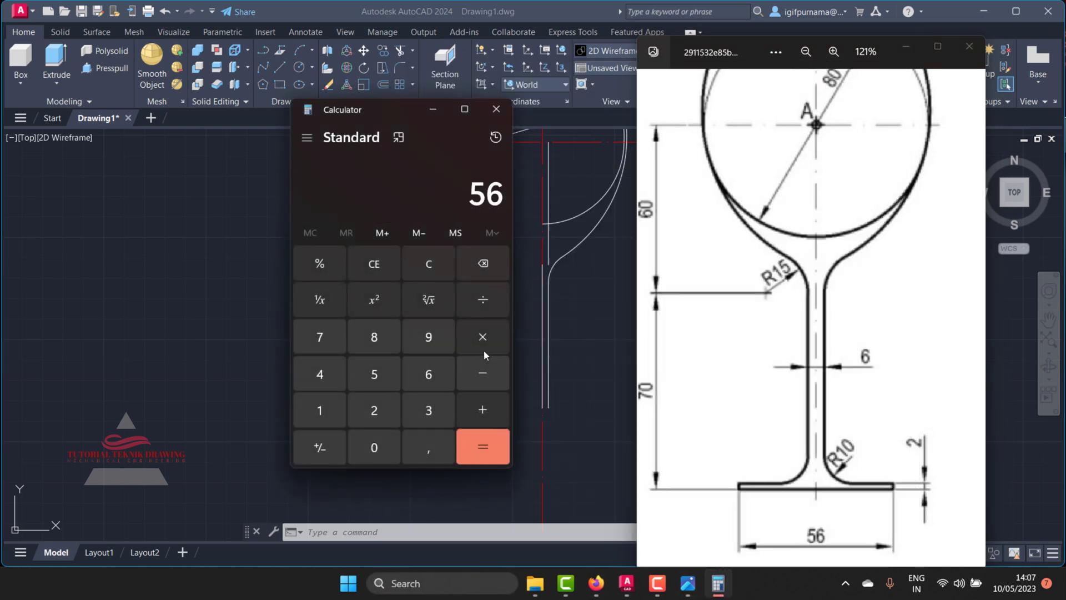
{"action": "left_click", "coordinate": [366, 419]}
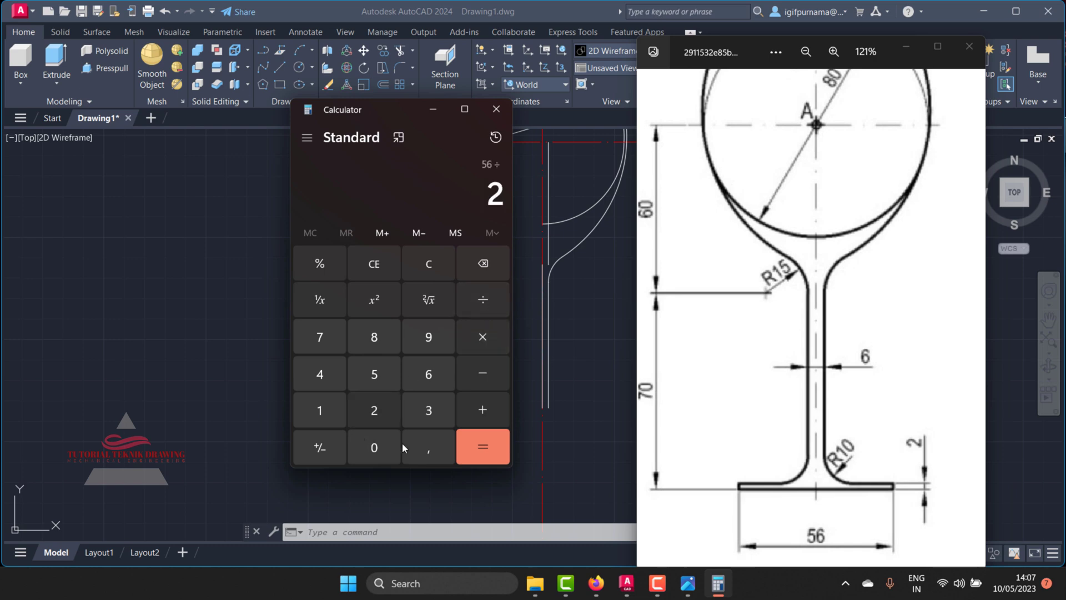
{"action": "left_click", "coordinate": [462, 447]}
{"action": "left_click", "coordinate": [433, 109]}
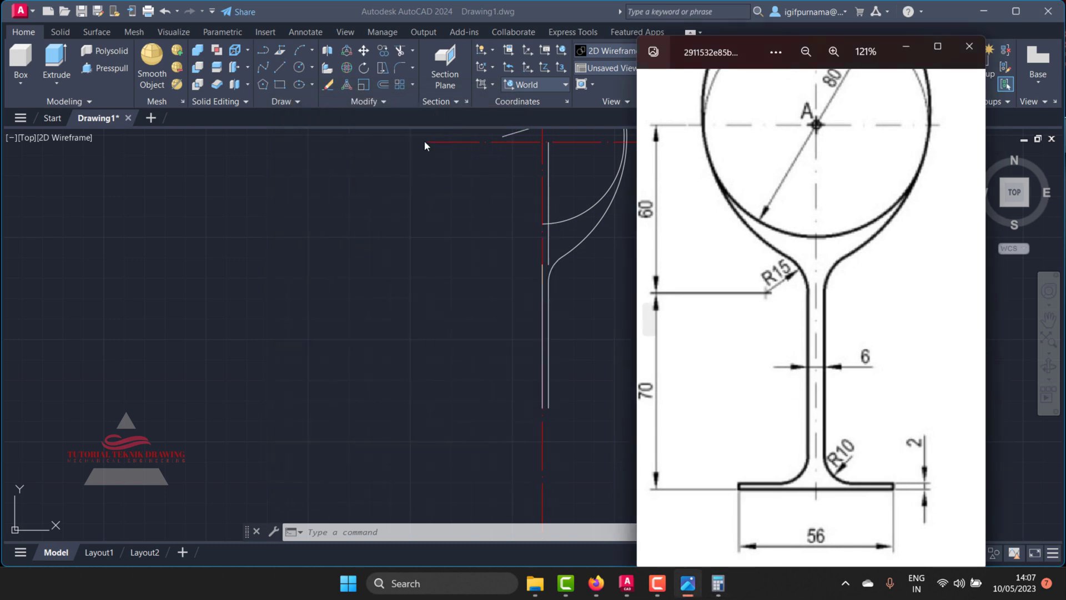
- Start a line at the stem's bottom and draw the 28-unit horizontal foot segment
{"action": "left_click", "coordinate": [274, 69]}
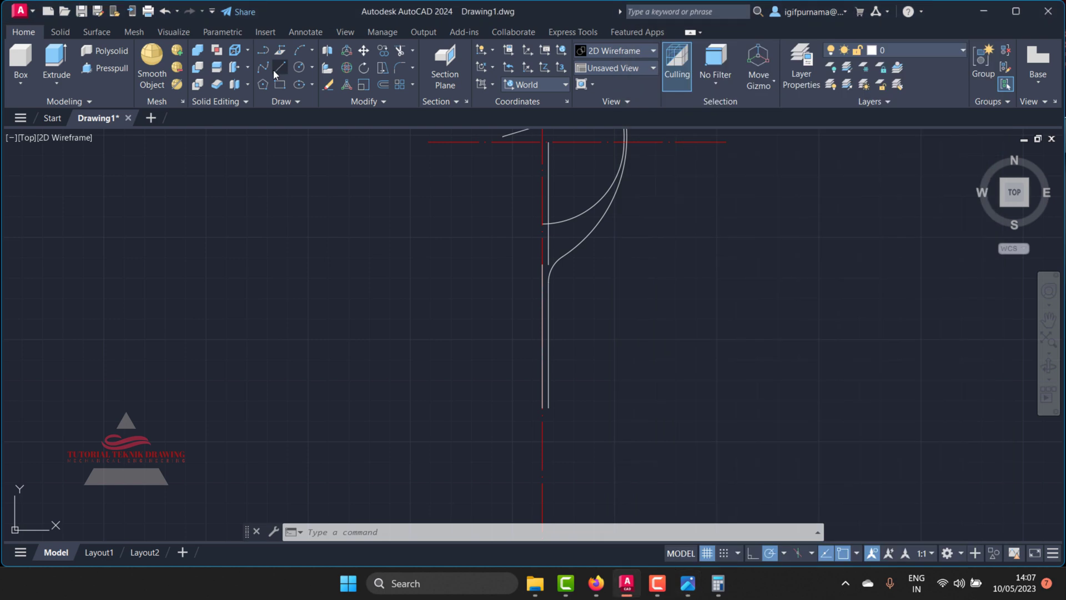
{"action": "left_click", "coordinate": [548, 407]}
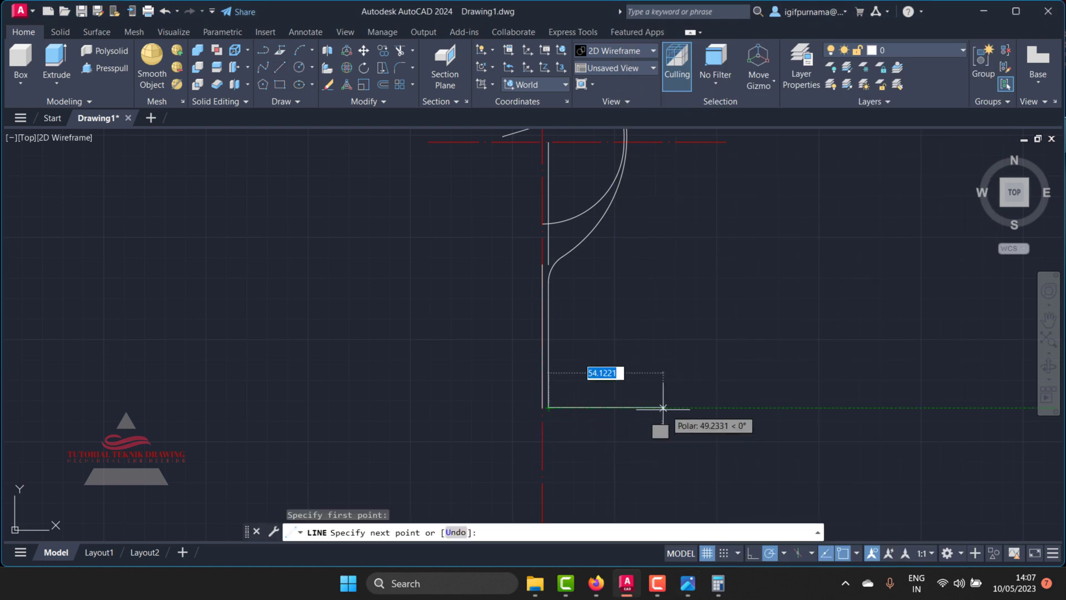
{"action": "type", "text": "28"}
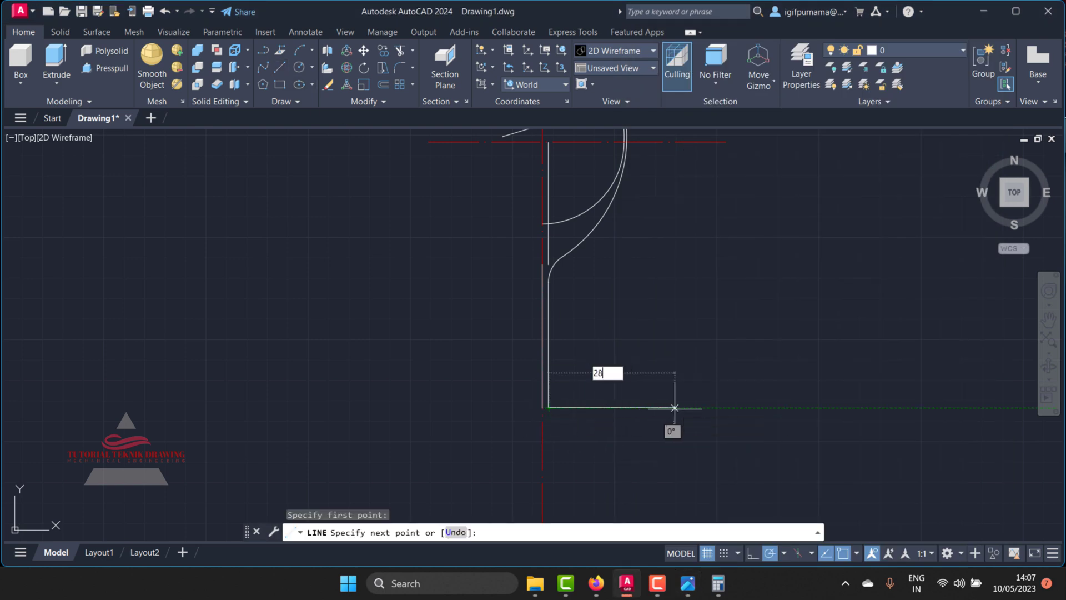
{"action": "key", "text": "Return"}
{"action": "left_click", "coordinate": [686, 587]}
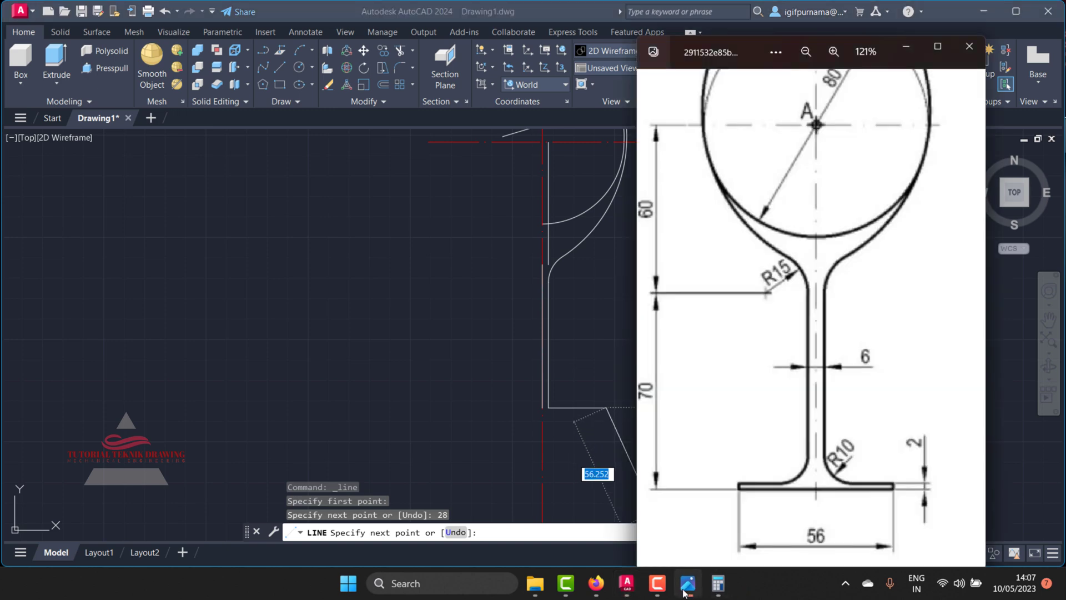
{"action": "left_click", "coordinate": [684, 592]}
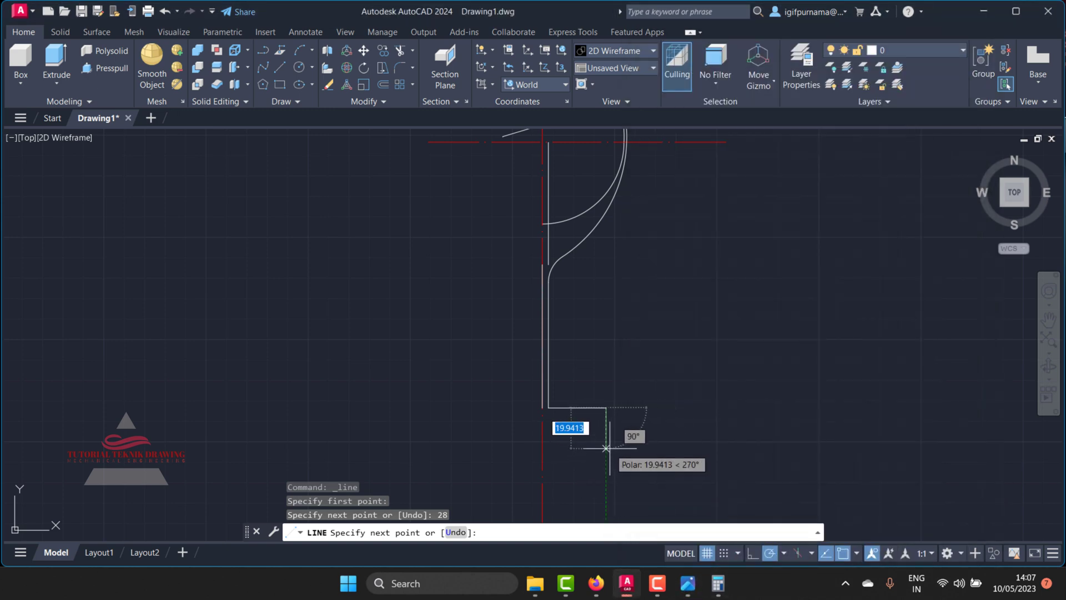
- Draw the 5-unit downward foot segment, undoing trial lengths of 2 and 3
{"action": "type", "text": "2"}
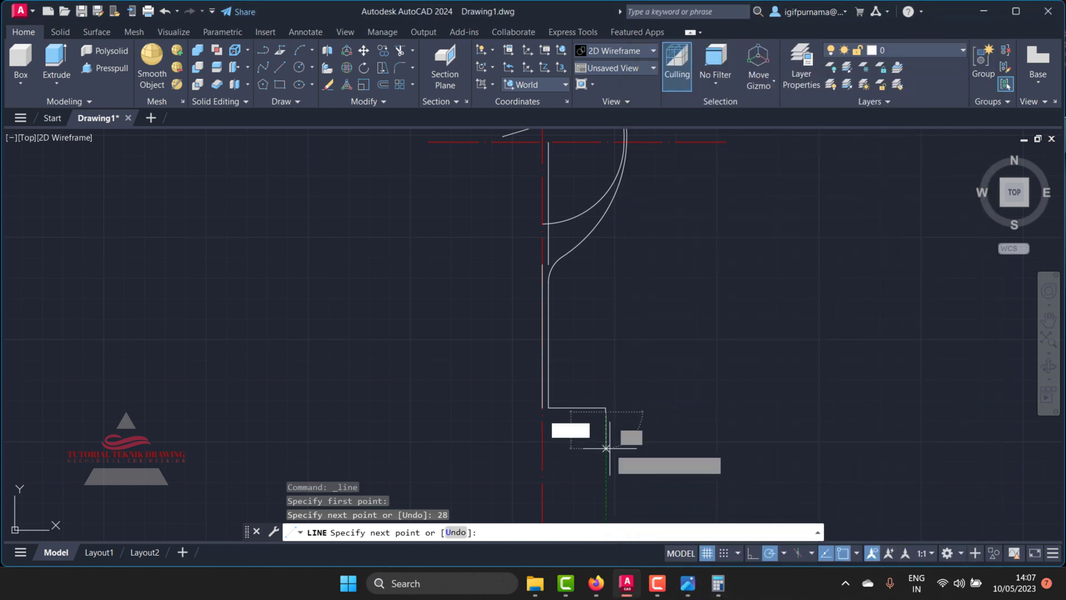
{"action": "key", "text": "Return"}
{"action": "scroll", "coordinate": [539, 420], "scroll_direction": "up", "scroll_amount": 2}
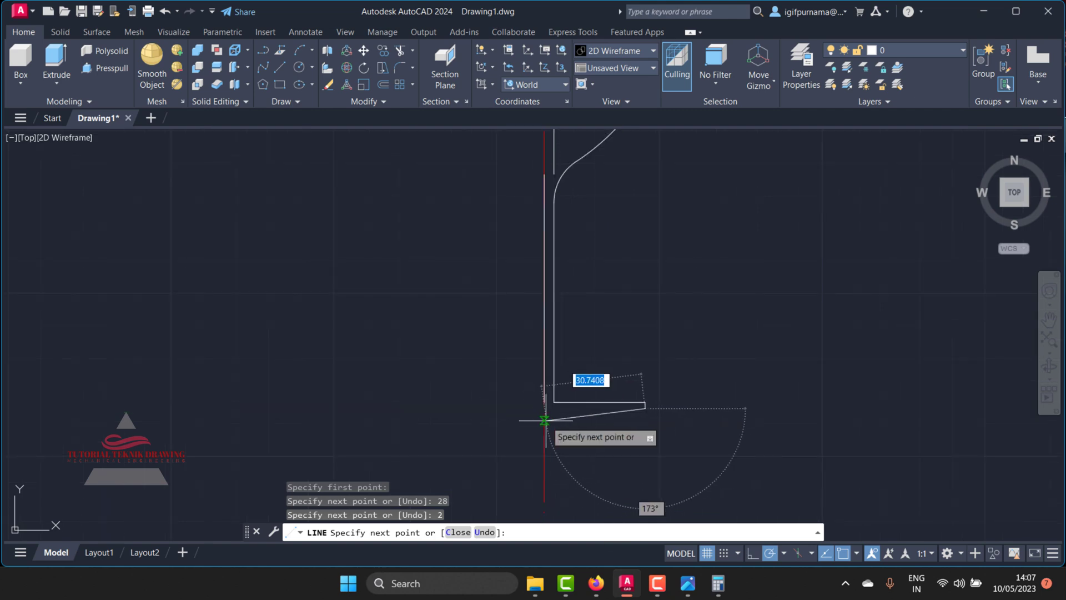
{"action": "key", "text": "ctrl+z"}
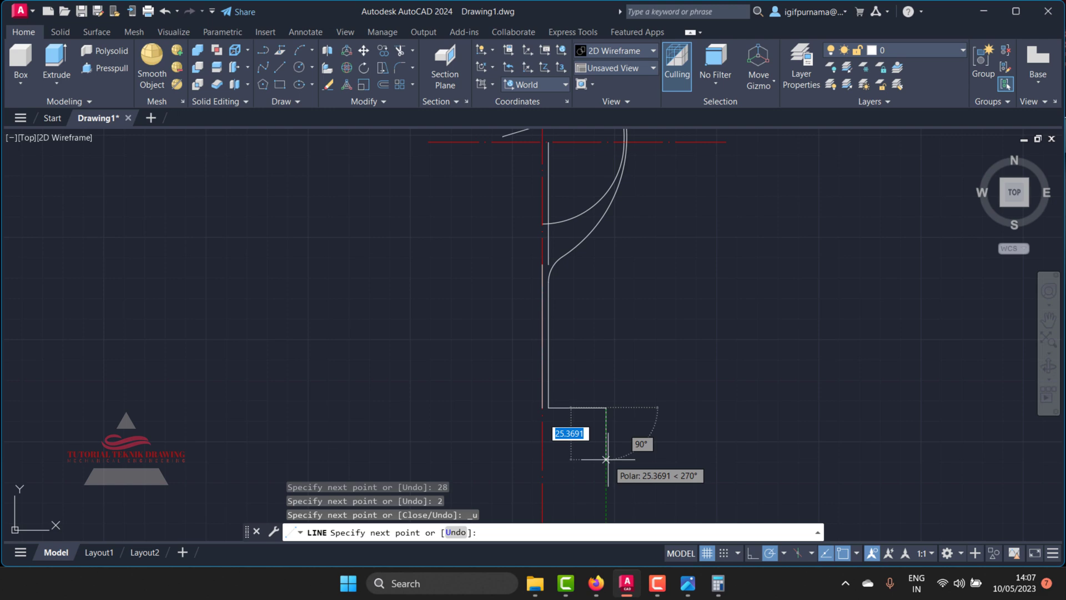
{"action": "type", "text": "3"}
{"action": "key", "text": "Return"}
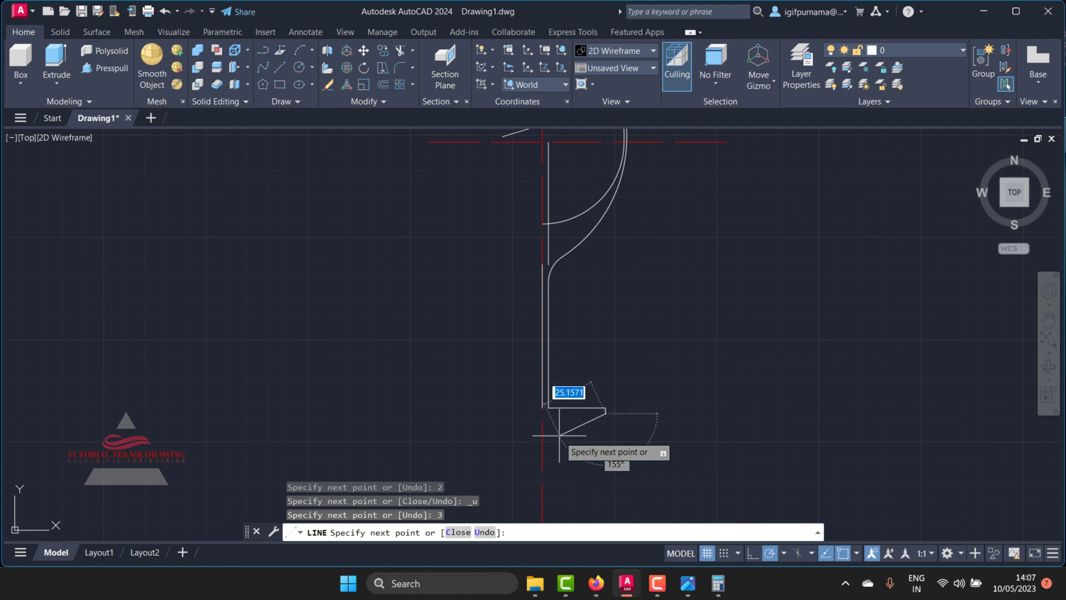
{"action": "key", "text": "ctrl+z"}
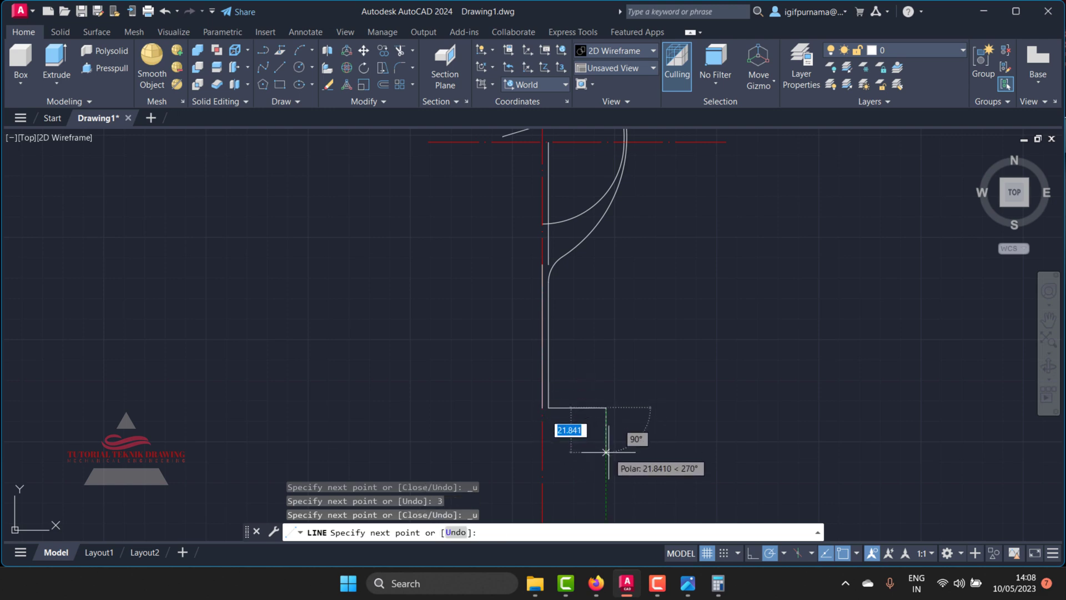
{"action": "type", "text": "5"}
{"action": "key", "text": "Return"}
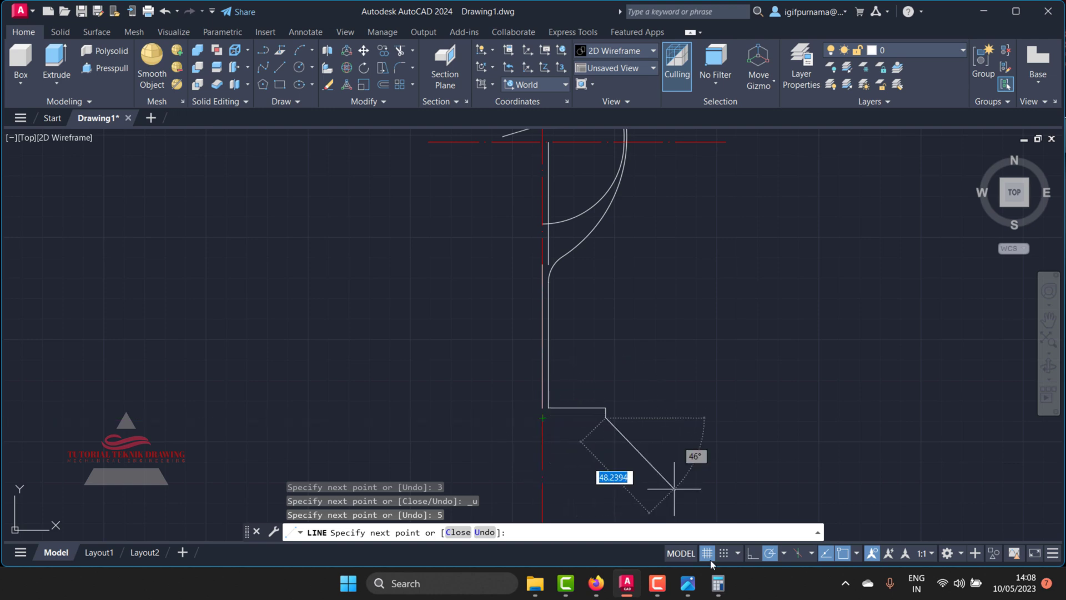
- Close the foot outline back to the centre axis, checking sizes against the reference
{"action": "left_click", "coordinate": [695, 583]}
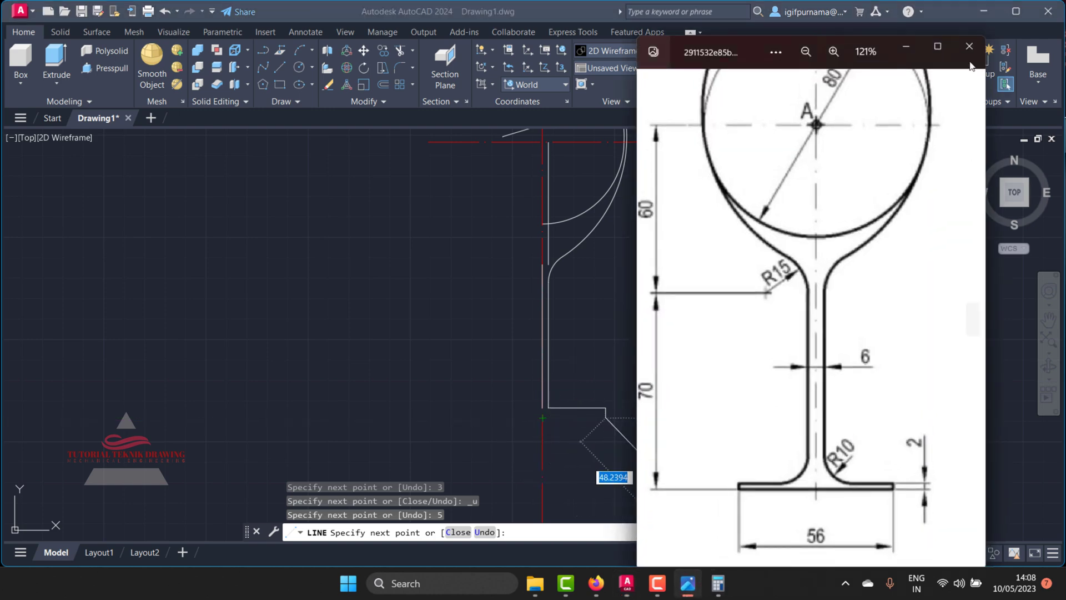
{"action": "left_click", "coordinate": [905, 47]}
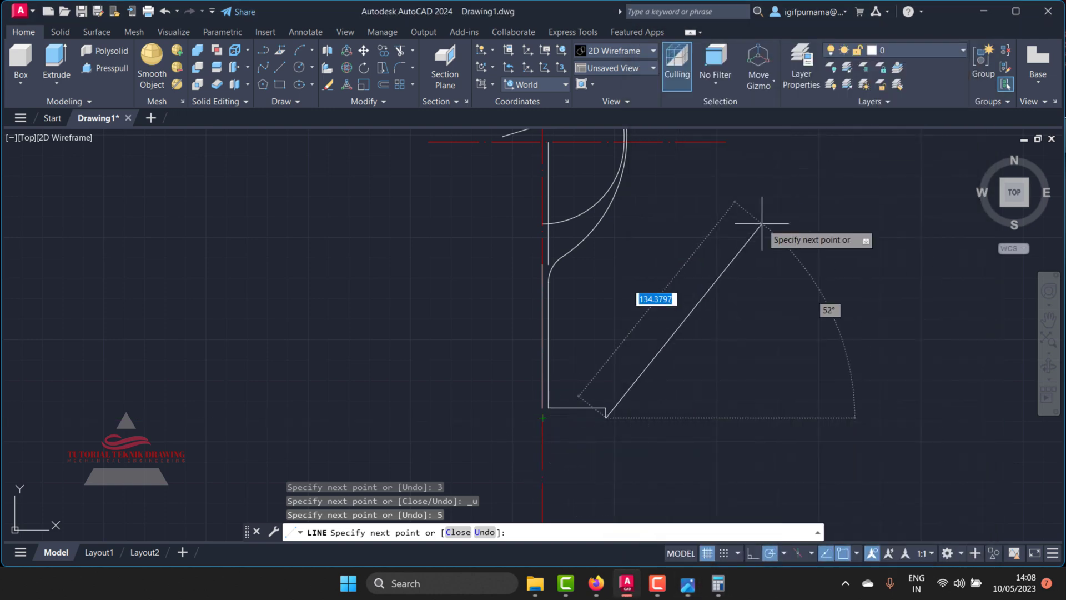
{"action": "right_click", "coordinate": [542, 417]}
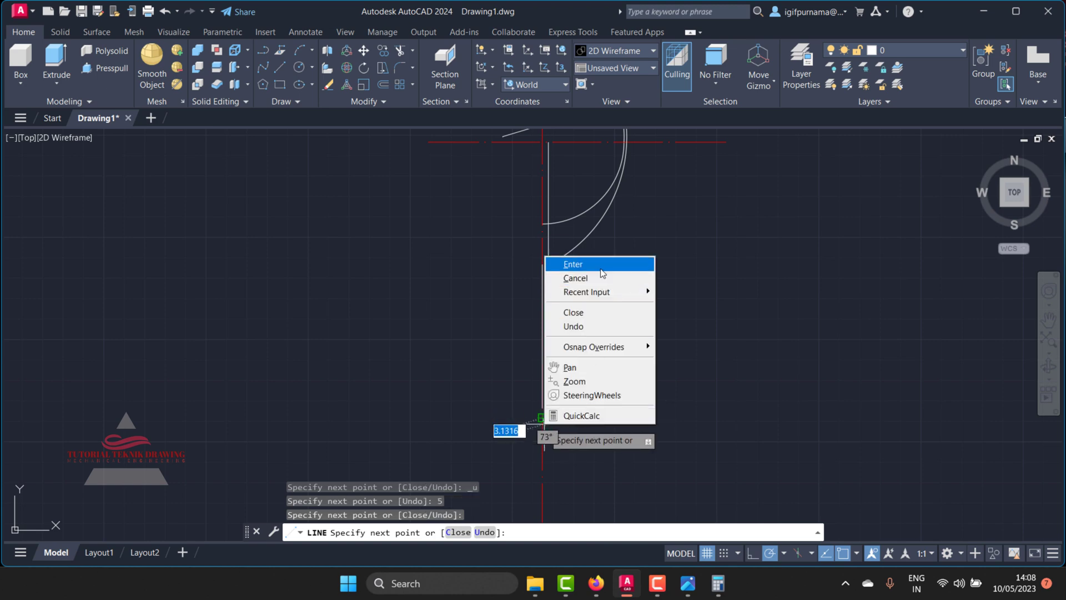
{"action": "left_click", "coordinate": [572, 264]}
{"action": "scroll", "coordinate": [535, 407], "scroll_direction": "up", "scroll_amount": 2}
{"action": "scroll", "coordinate": [570, 409], "scroll_direction": "up", "scroll_amount": 4}
{"action": "left_click", "coordinate": [688, 583]}
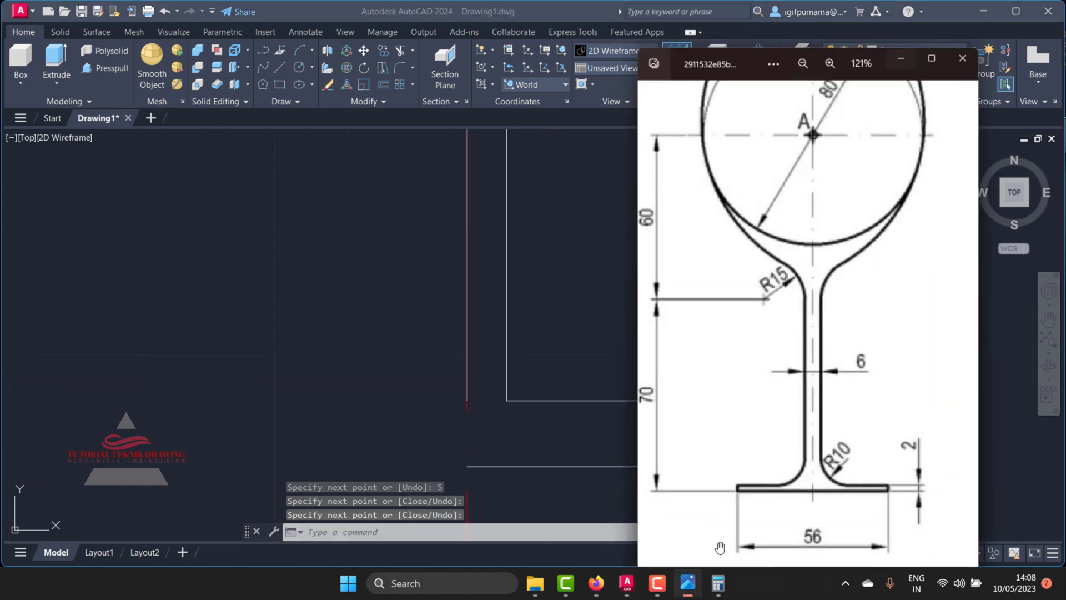
{"action": "scroll", "coordinate": [813, 483], "scroll_direction": "up", "scroll_amount": 1}
{"action": "left_click", "coordinate": [911, 52]}
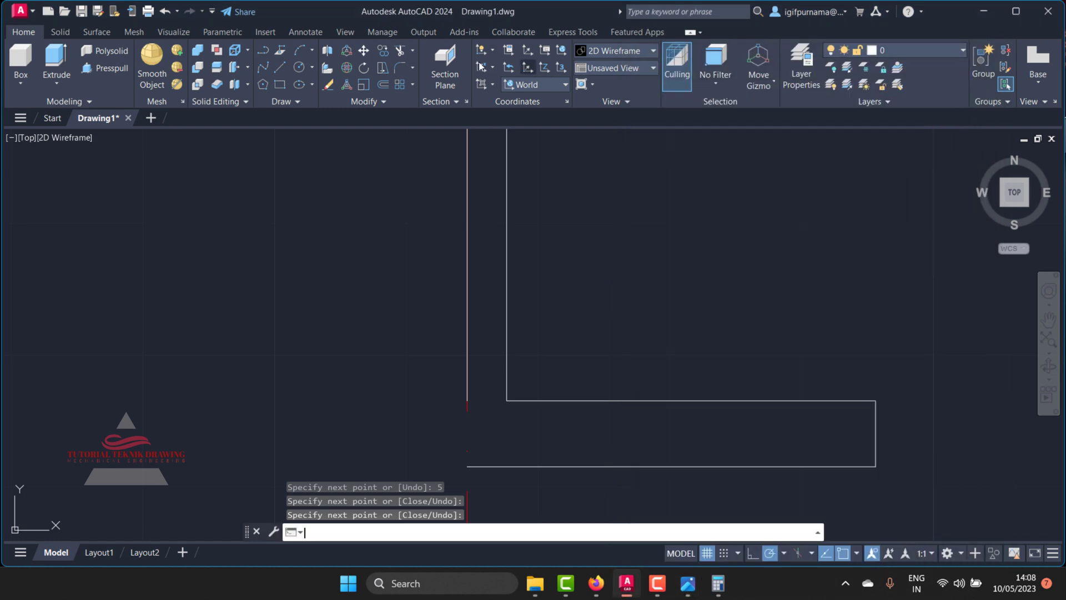
- Fillet the foot's top line and the stem line with radius 10, then compare with the reference
{"action": "key", "text": "Return"}
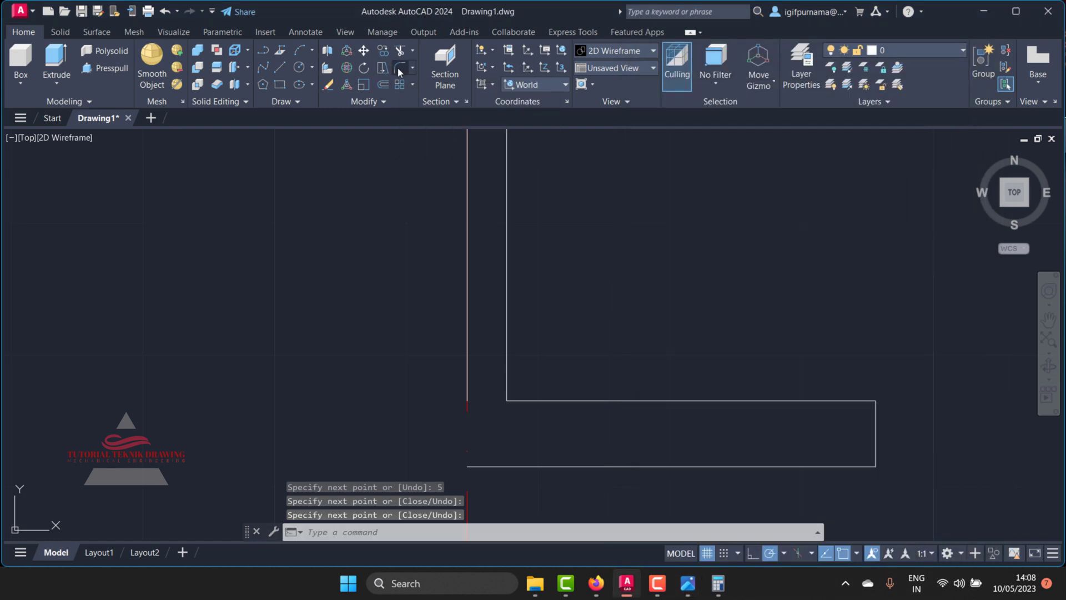
{"action": "left_click", "coordinate": [400, 67]}
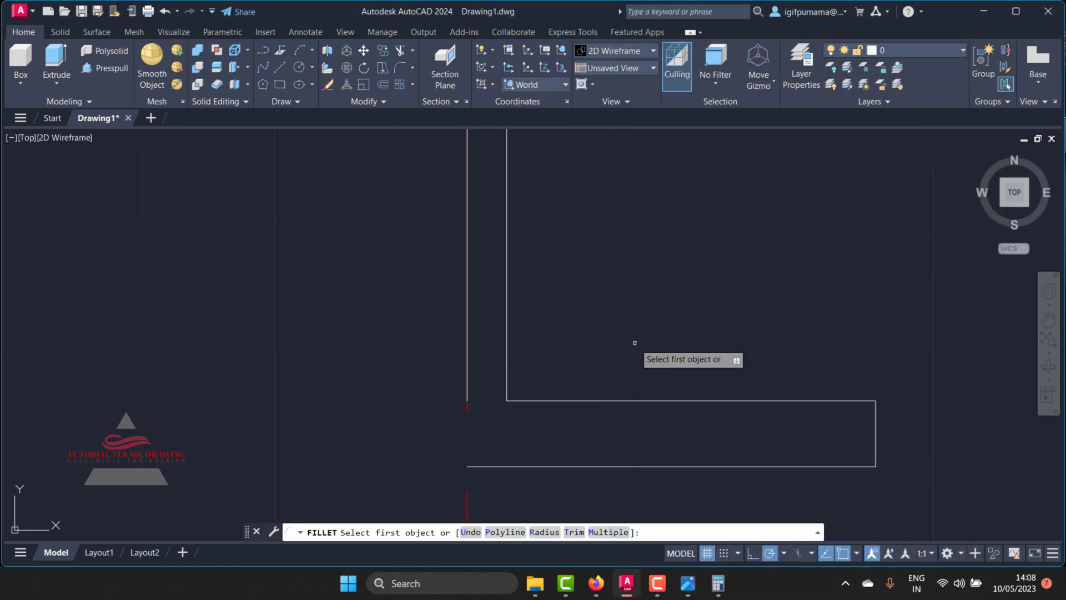
{"action": "type", "text": "r"}
{"action": "key", "text": "Return"}
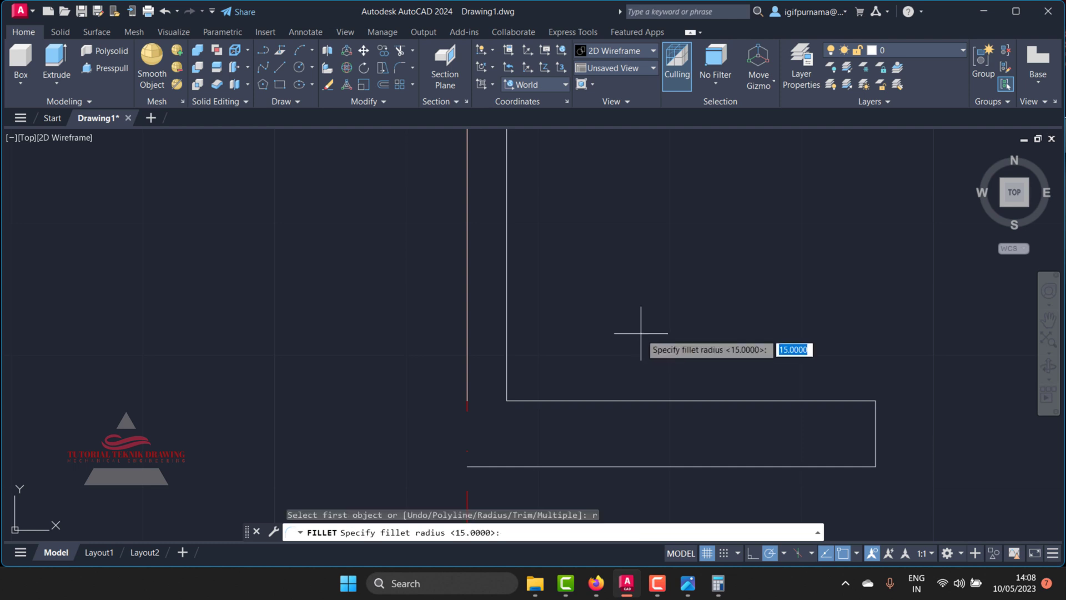
{"action": "type", "text": "10"}
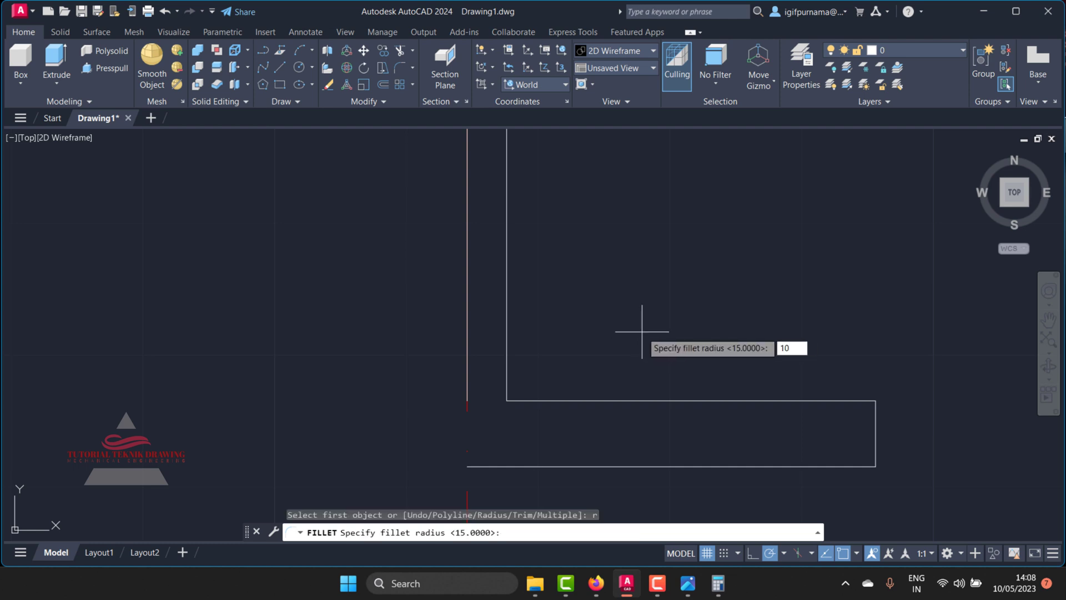
{"action": "key", "text": "Return"}
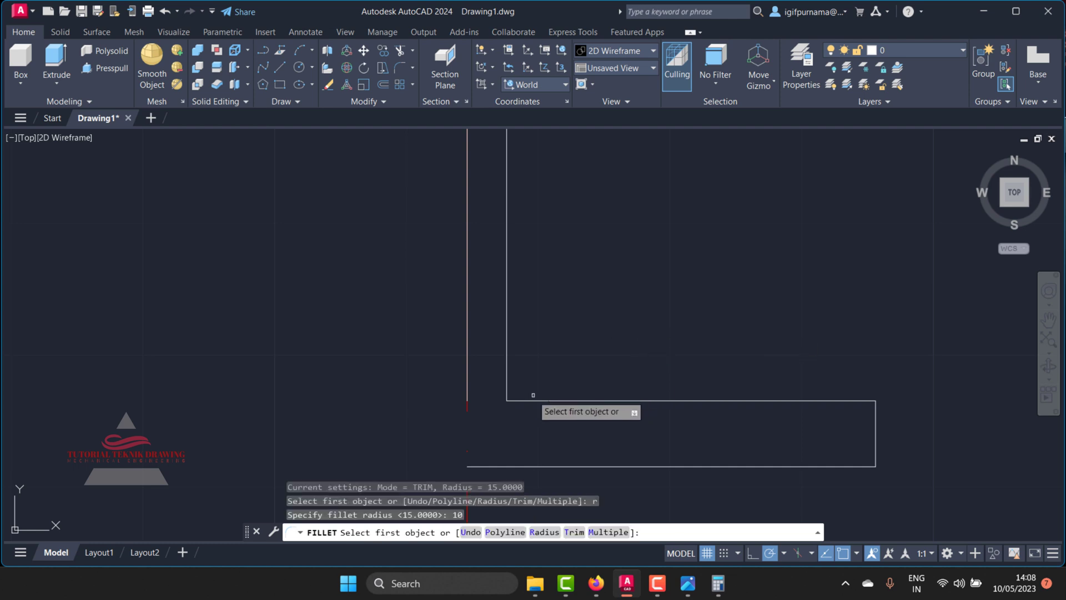
{"action": "left_click", "coordinate": [530, 400]}
{"action": "left_click", "coordinate": [506, 361]}
{"action": "scroll", "coordinate": [555, 388], "scroll_direction": "down", "scroll_amount": 1}
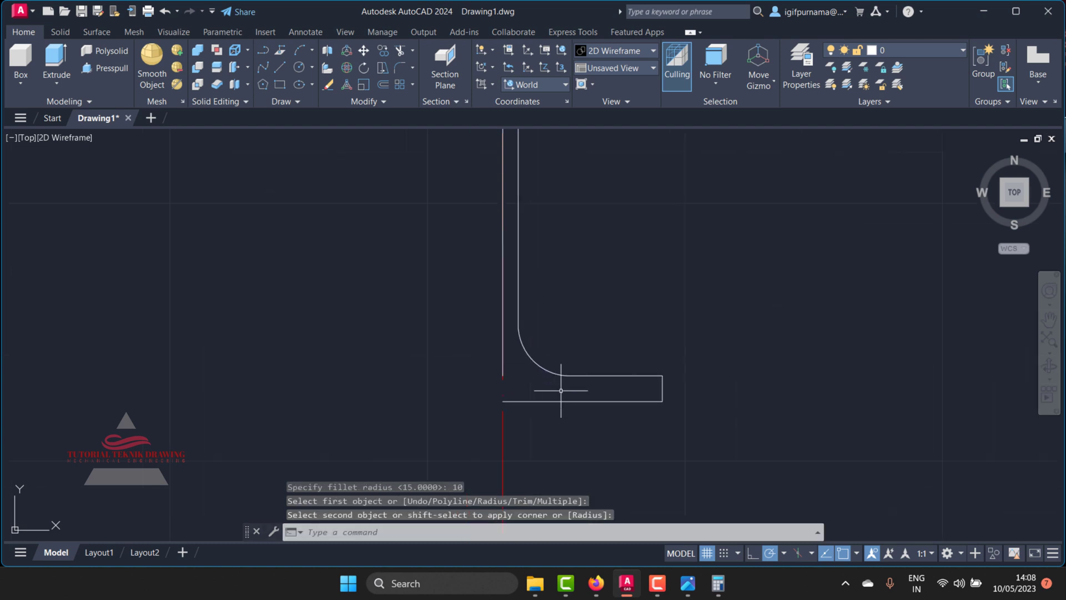
{"action": "scroll", "coordinate": [555, 358], "scroll_direction": "down", "scroll_amount": 1}
{"action": "scroll", "coordinate": [579, 403], "scroll_direction": "down", "scroll_amount": 1}
{"action": "left_click", "coordinate": [698, 580]}
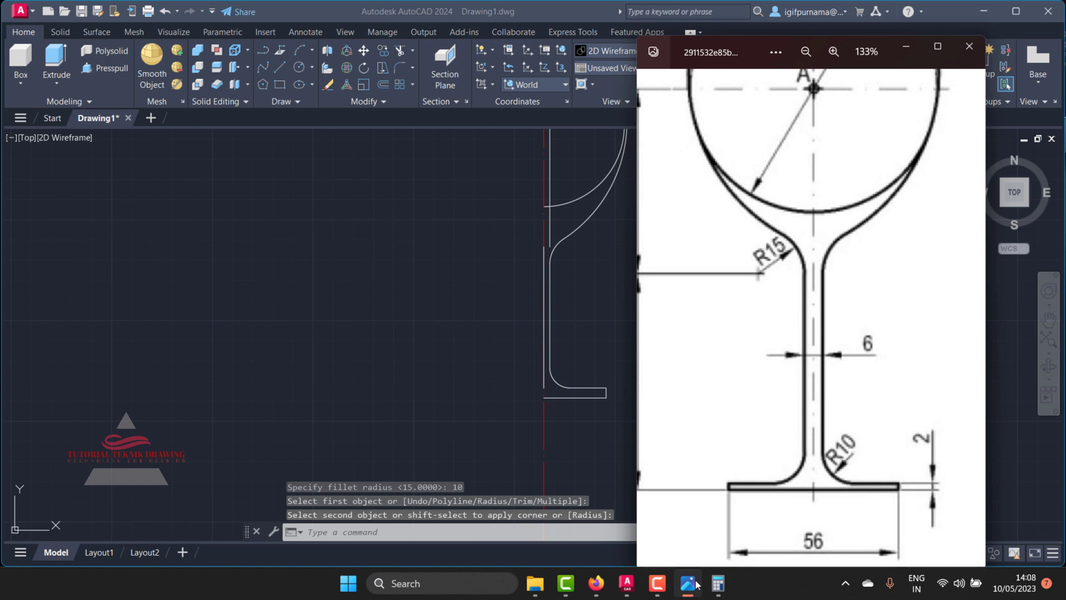
{"action": "left_click", "coordinate": [697, 584]}
{"action": "scroll", "coordinate": [528, 222], "scroll_direction": "down", "scroll_amount": 1}
{"action": "scroll", "coordinate": [523, 239], "scroll_direction": "up", "scroll_amount": 1}
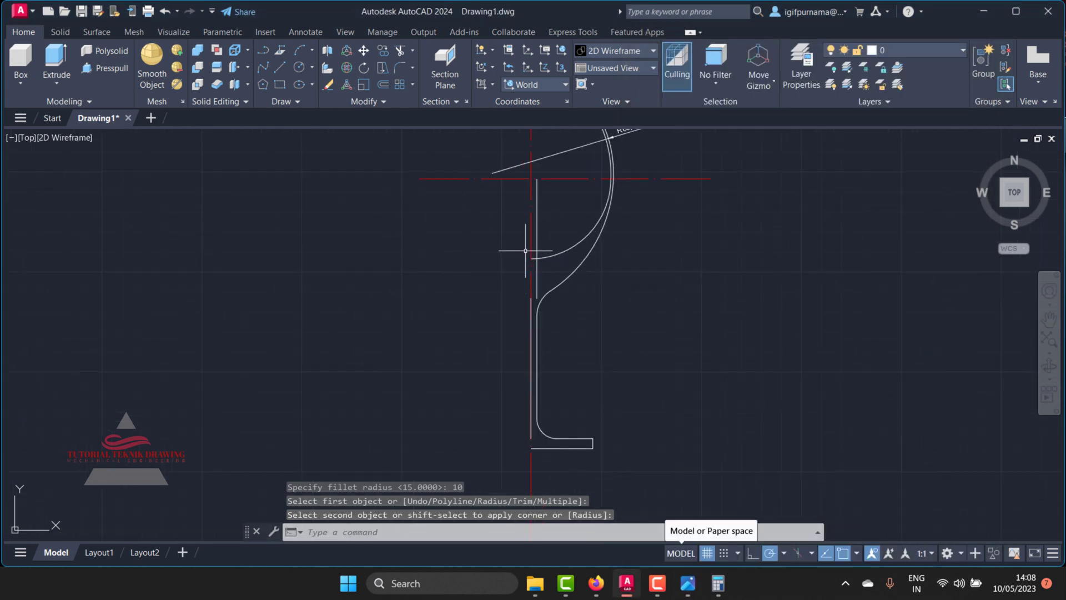
- Erase the slanted construction line and two other construction lines
{"action": "left_click", "coordinate": [329, 85]}
{"action": "left_click", "coordinate": [577, 177]}
{"action": "left_click", "coordinate": [546, 140]}
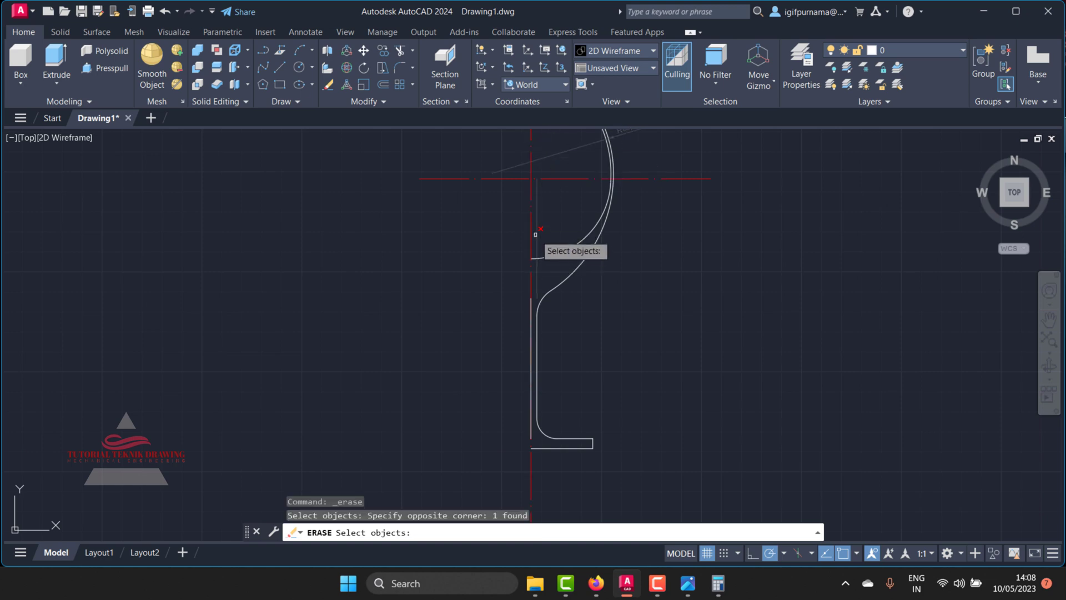
{"action": "left_click", "coordinate": [537, 235]}
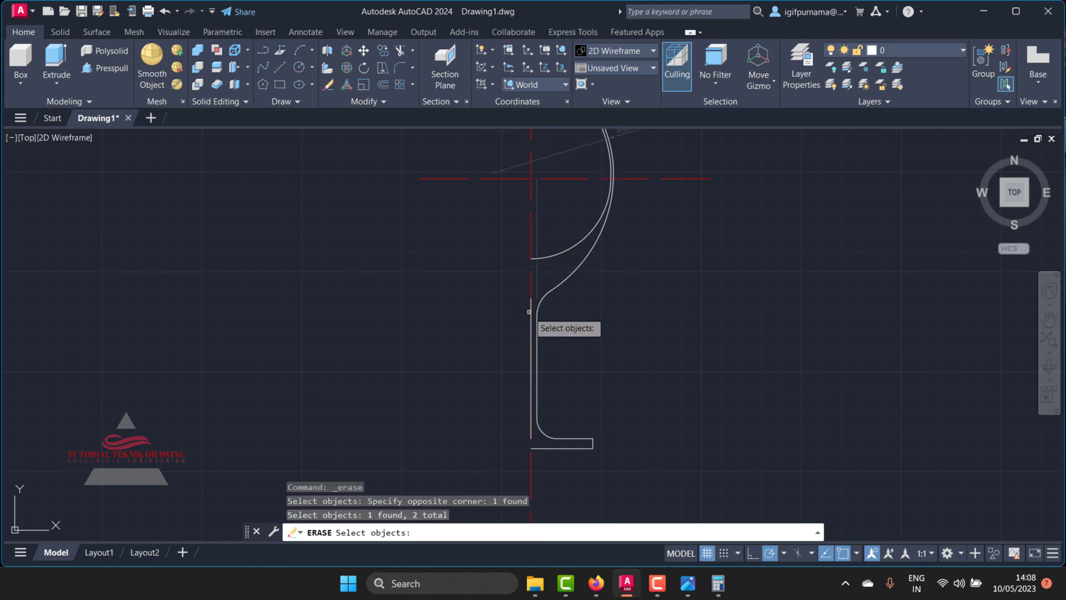
{"action": "left_click", "coordinate": [530, 312]}
{"action": "key", "text": "Return"}
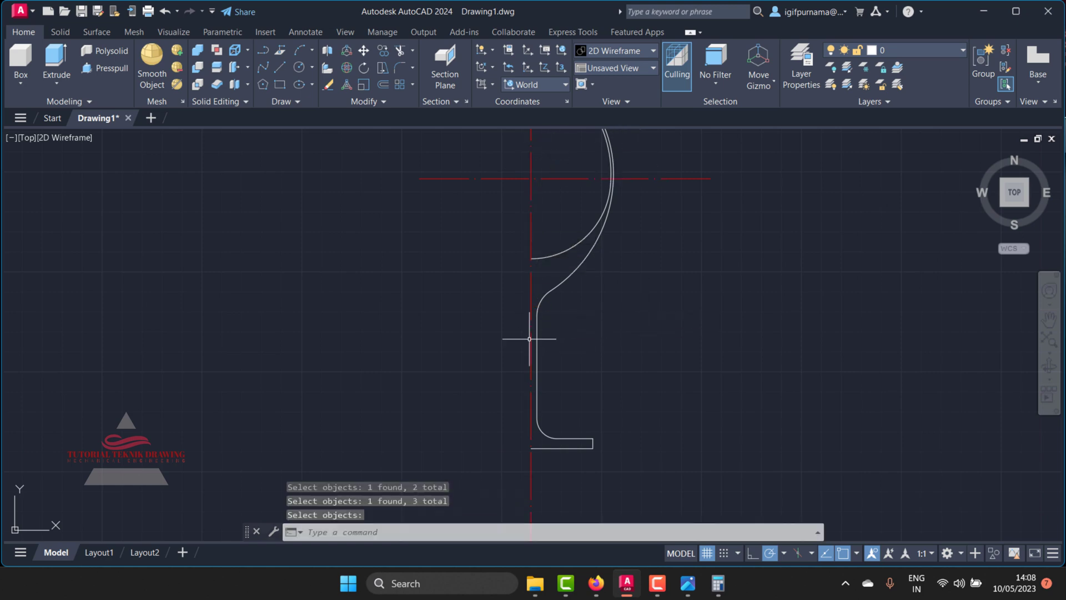
{"action": "scroll", "coordinate": [519, 286], "scroll_direction": "down", "scroll_amount": 3}
{"action": "scroll", "coordinate": [517, 280], "scroll_direction": "up", "scroll_amount": 1}
{"action": "scroll", "coordinate": [556, 236], "scroll_direction": "up", "scroll_amount": 4}
{"action": "scroll", "coordinate": [483, 233], "scroll_direction": "up", "scroll_amount": 2}
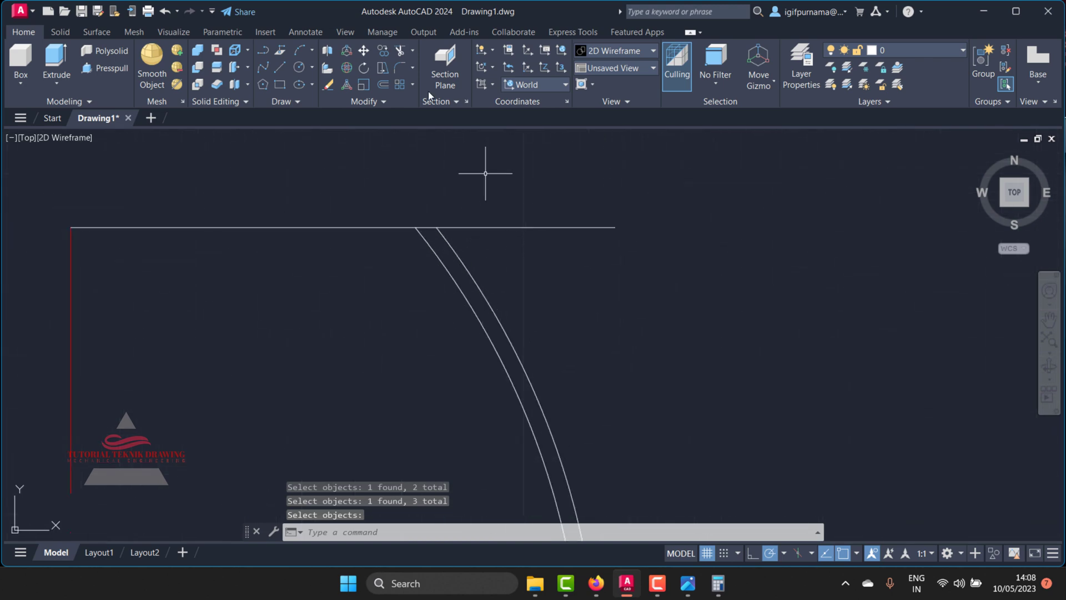
- Trim the top horizontal line's left and right overhangs
{"action": "left_click", "coordinate": [398, 51]}
{"action": "left_click_drag", "start_coordinate": [302, 194], "coordinate": [311, 255]}
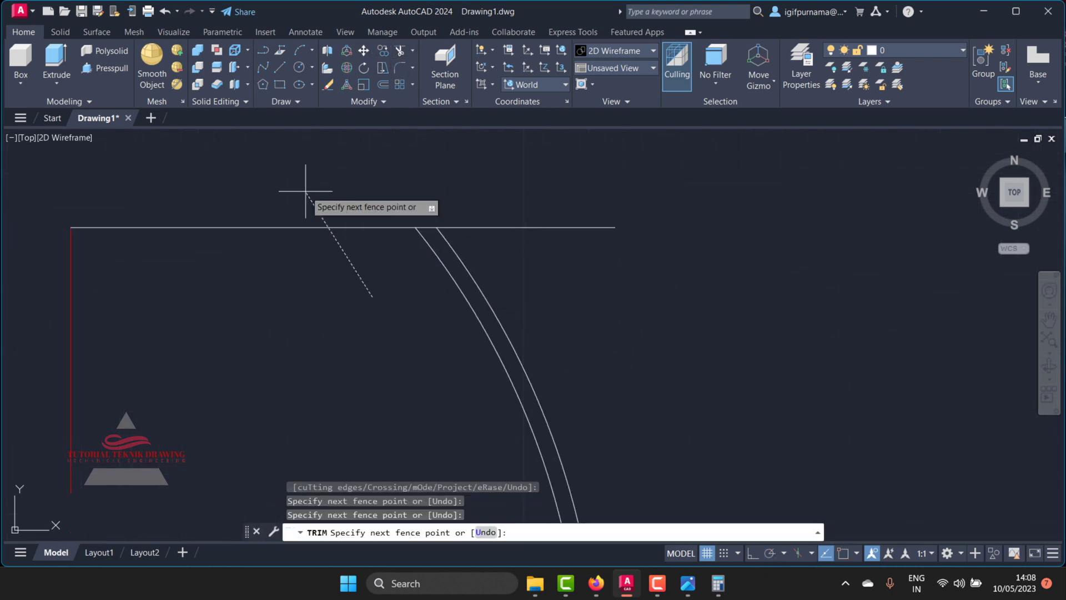
{"action": "left_click", "coordinate": [524, 227]}
{"action": "right_click", "coordinate": [505, 206]}
{"action": "left_click", "coordinate": [535, 205]}
{"action": "scroll", "coordinate": [452, 195], "scroll_direction": "down", "scroll_amount": 3}
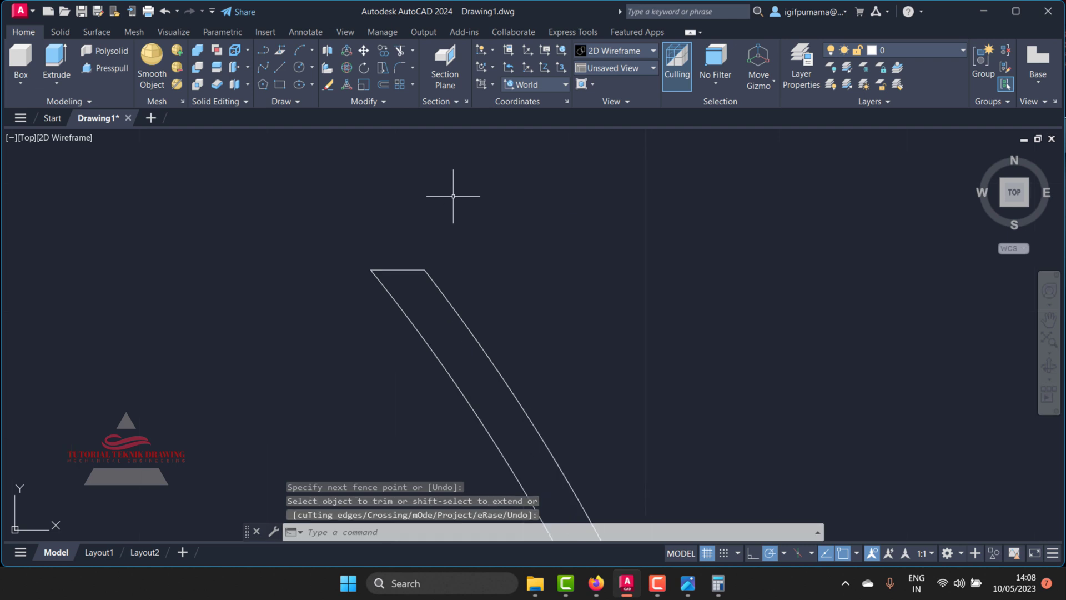
{"action": "scroll", "coordinate": [473, 197], "scroll_direction": "down", "scroll_amount": 2}
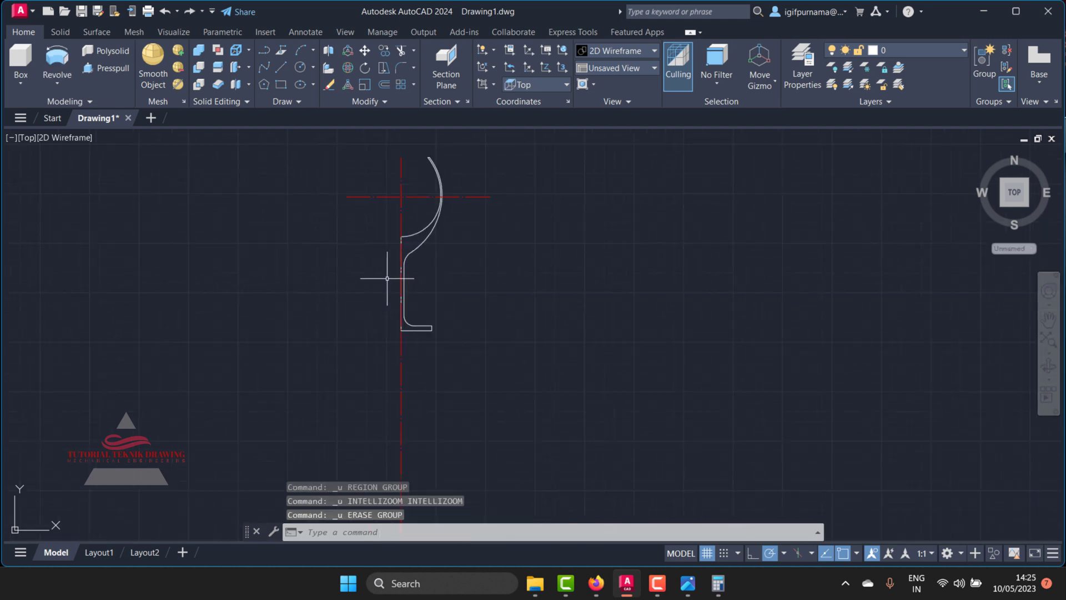
{"action": "scroll", "coordinate": [381, 185], "scroll_direction": "up", "scroll_amount": 2}
{"action": "scroll", "coordinate": [399, 186], "scroll_direction": "up", "scroll_amount": 2}
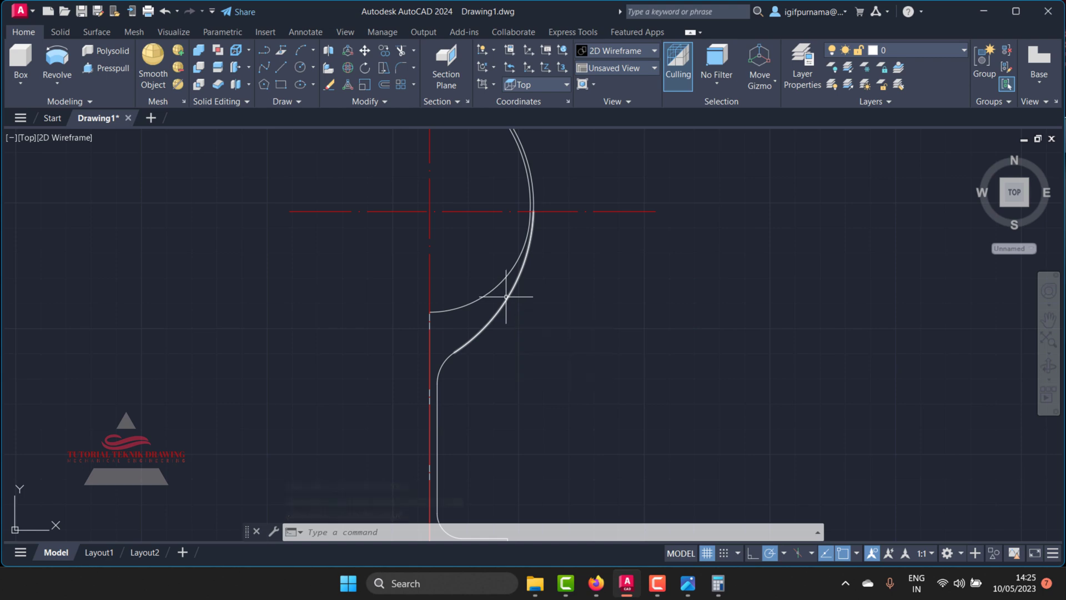
- Join the window-selected profile lines and arcs into a polyline
{"action": "scroll", "coordinate": [491, 311], "scroll_direction": "down", "scroll_amount": 2}
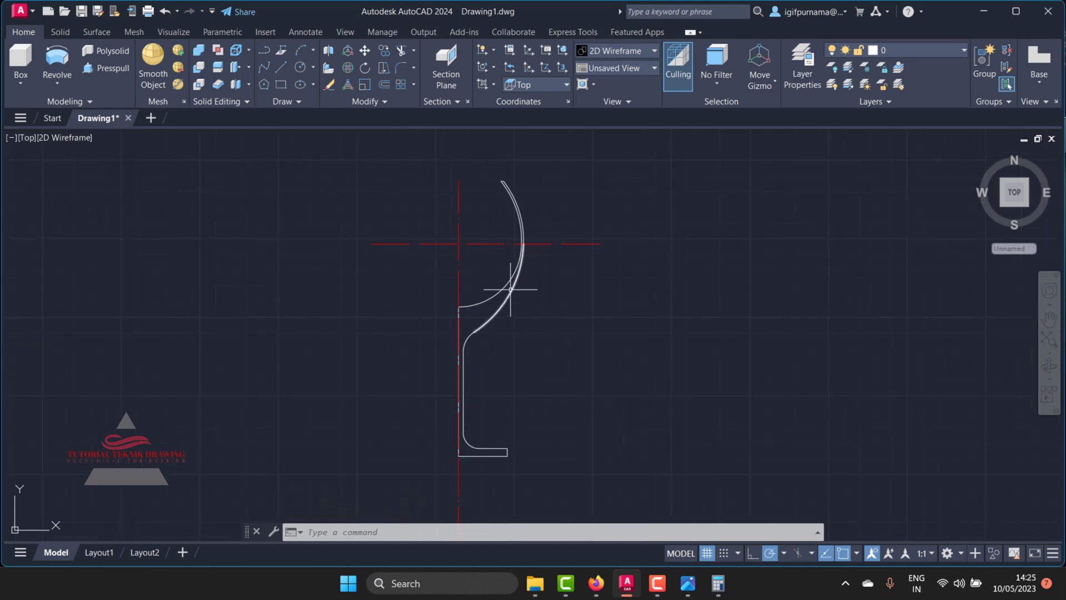
{"action": "mouse_move", "coordinate": [511, 289]}
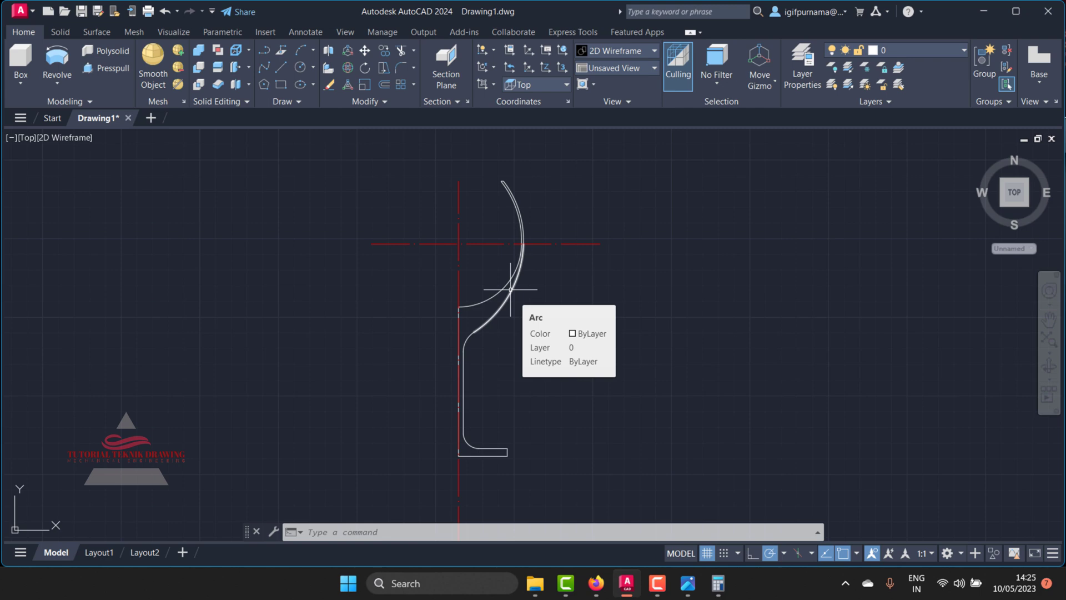
{"action": "left_click", "coordinate": [383, 102]}
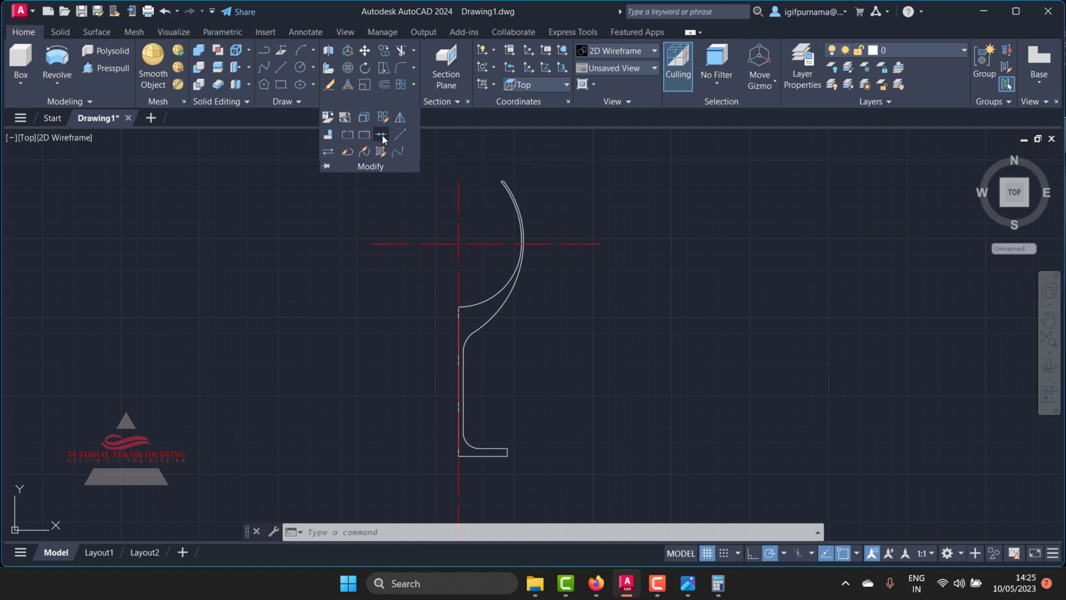
{"action": "left_click", "coordinate": [382, 135]}
{"action": "left_click", "coordinate": [567, 469]}
{"action": "left_click", "coordinate": [460, 168]}
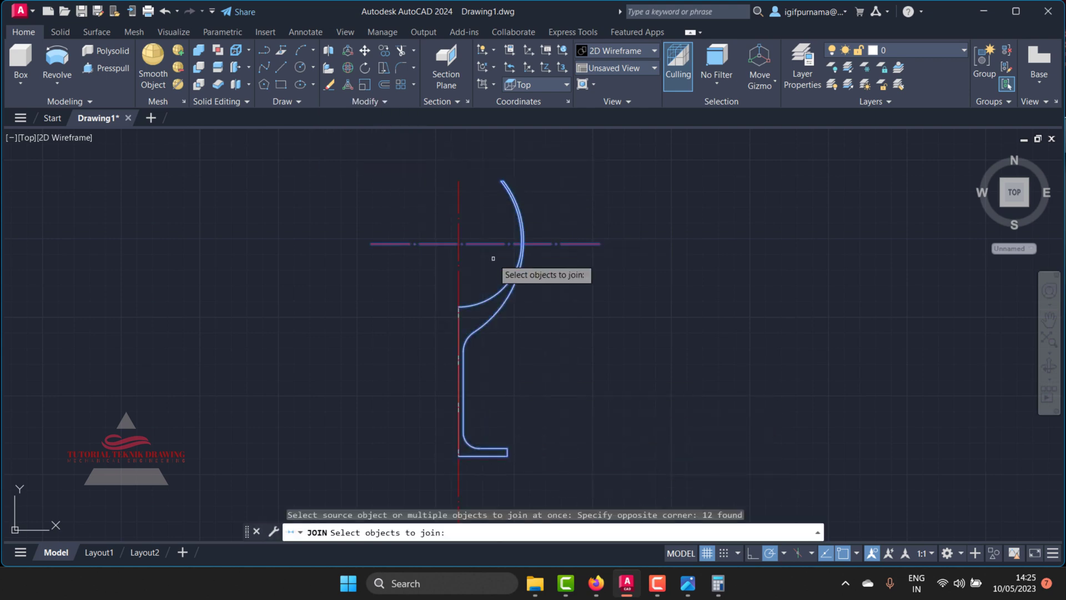
{"action": "key", "text": "Return"}
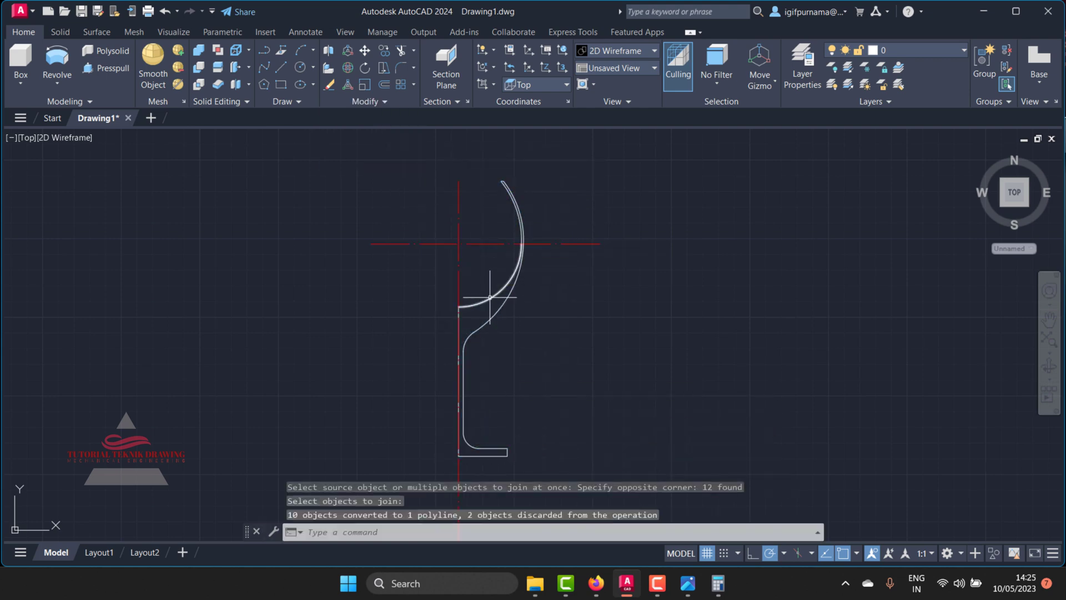
- Run Join again over the whole profile to merge the remaining segments into one polyline
{"action": "left_click", "coordinate": [383, 102]}
{"action": "left_click", "coordinate": [381, 134]}
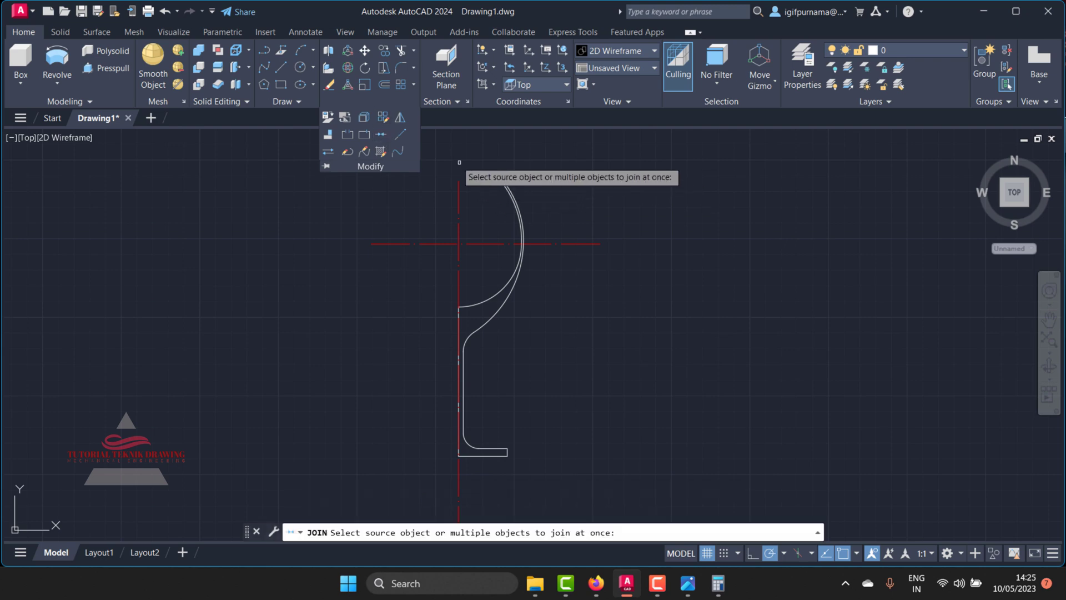
{"action": "left_click", "coordinate": [459, 162]}
{"action": "left_click", "coordinate": [571, 504]}
{"action": "key", "text": "Return"}
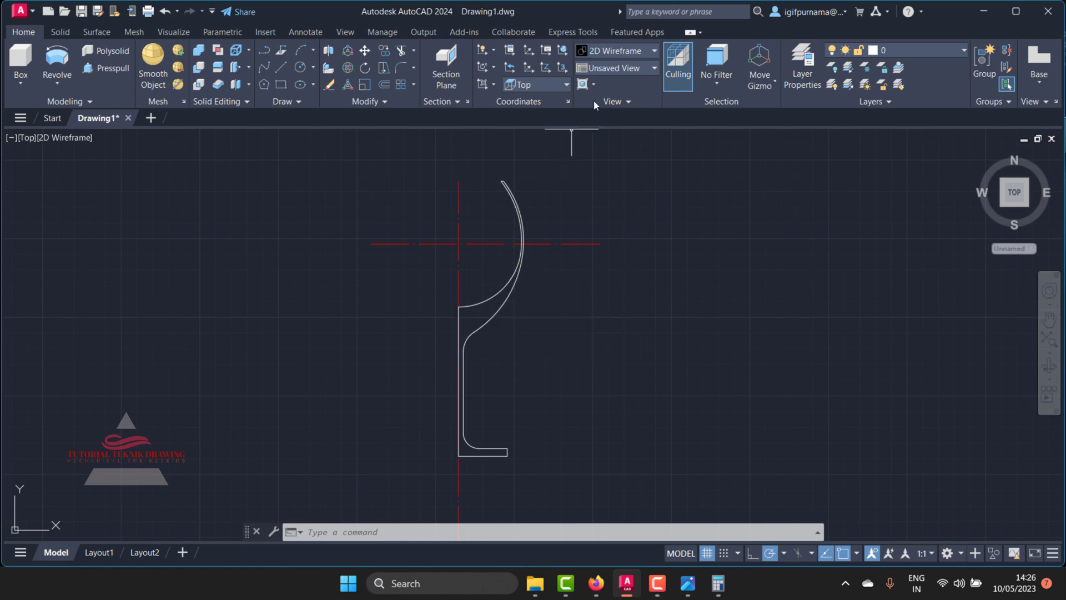
- Switch the view to SW Isometric
{"action": "left_click", "coordinate": [613, 71]}
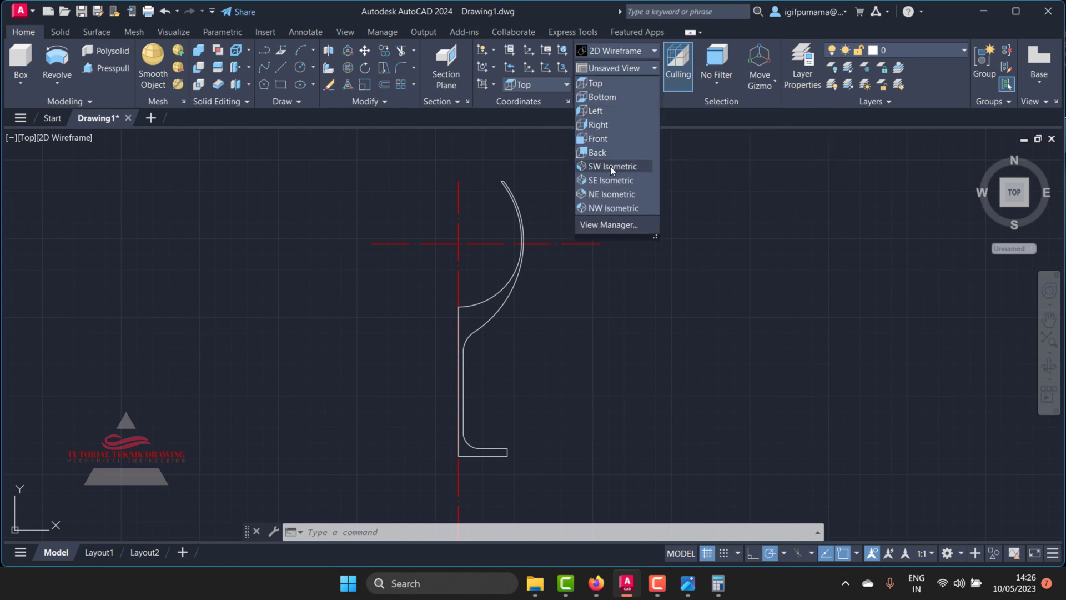
{"action": "left_click", "coordinate": [611, 166]}
{"action": "scroll", "coordinate": [565, 268], "scroll_direction": "up", "scroll_amount": 4}
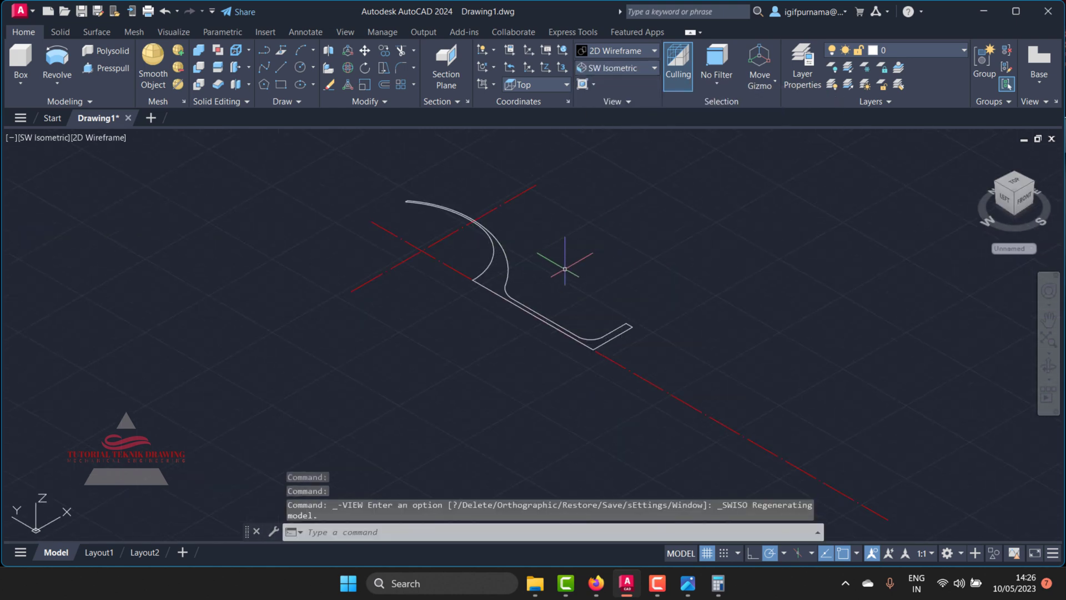
- Revolve the glass profile 360° around the centre line into a wine-glass solid
{"action": "left_click", "coordinate": [58, 82]}
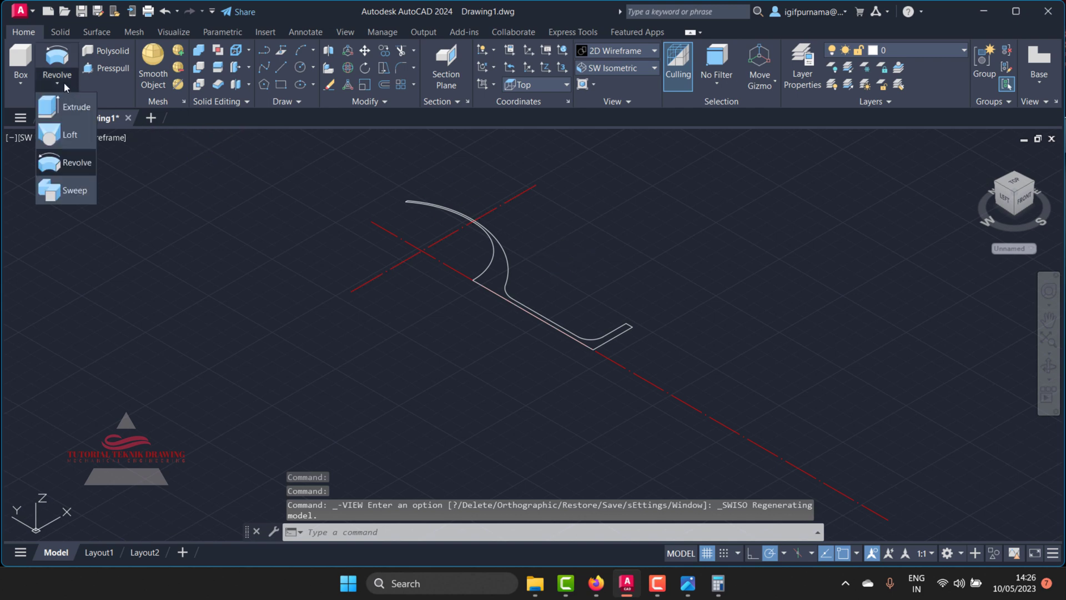
{"action": "left_click", "coordinate": [79, 168]}
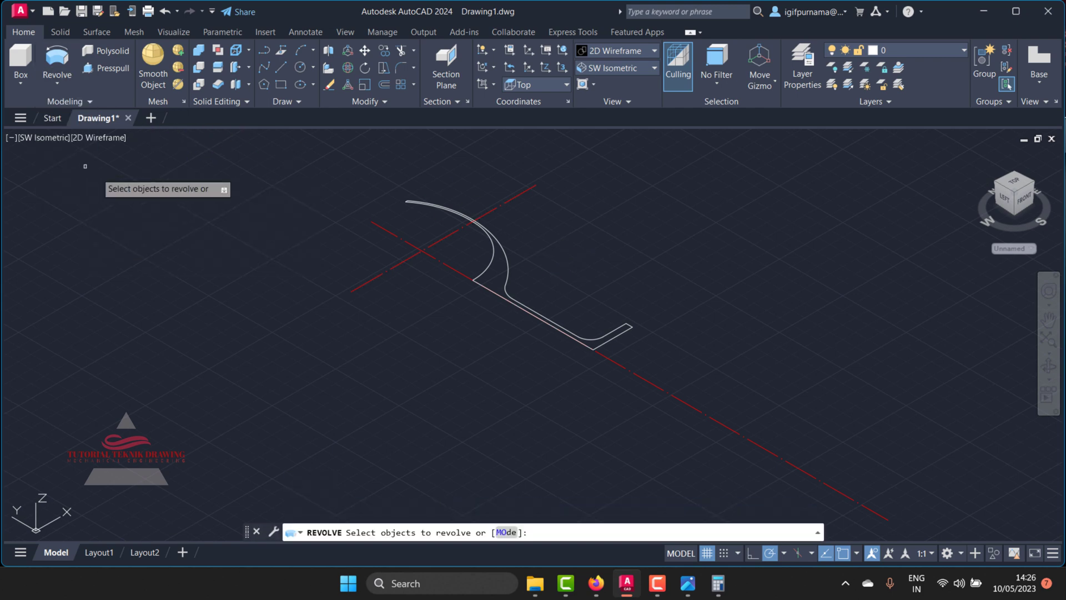
{"action": "left_click", "coordinate": [489, 268]}
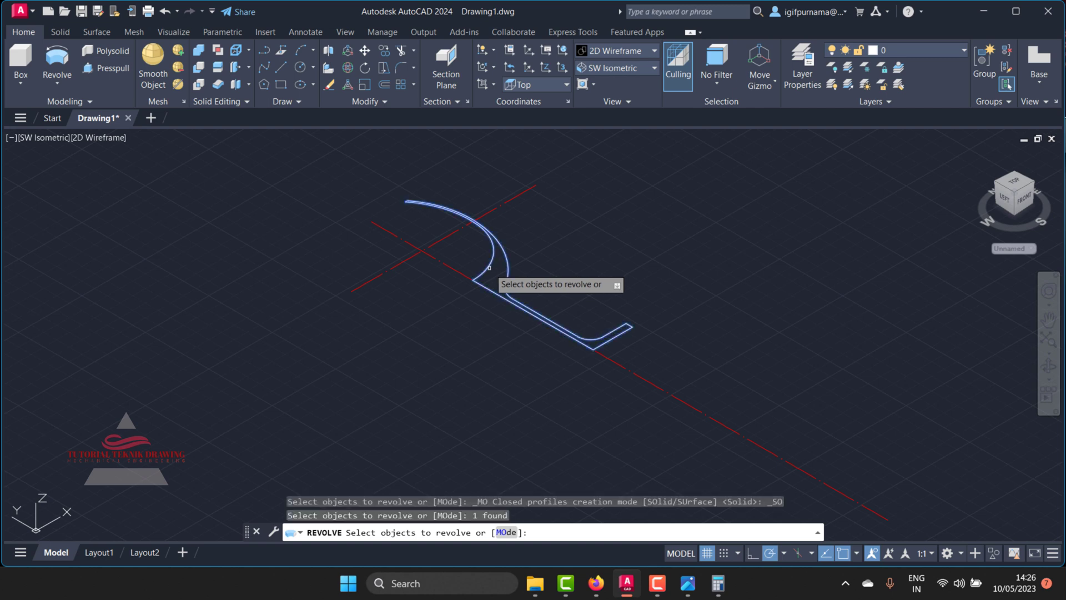
{"action": "right_click", "coordinate": [469, 250]}
{"action": "left_click", "coordinate": [482, 257]}
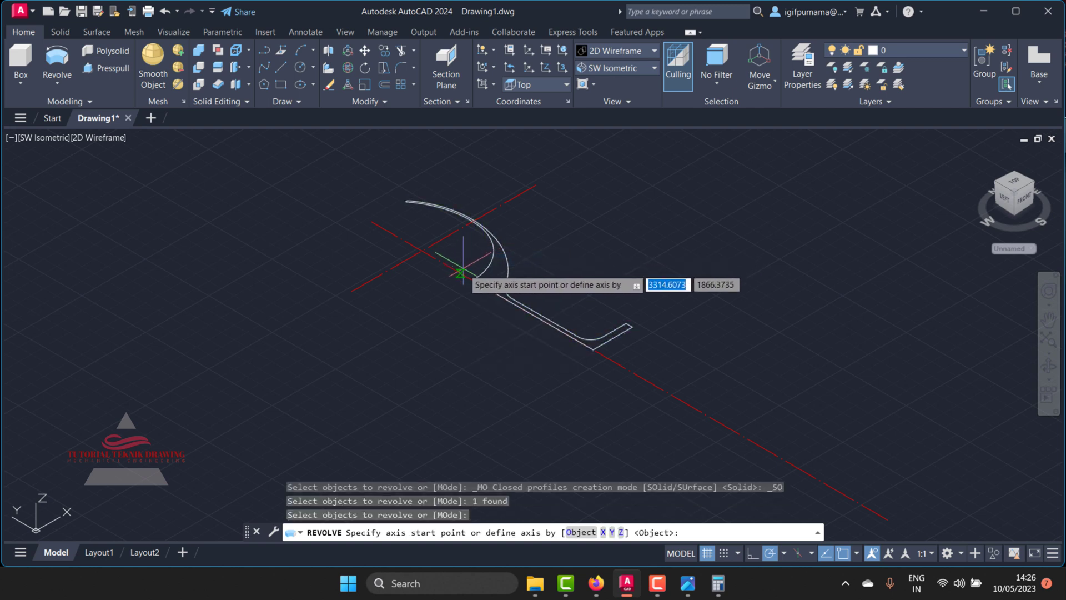
{"action": "scroll", "coordinate": [427, 242], "scroll_direction": "up", "scroll_amount": 2}
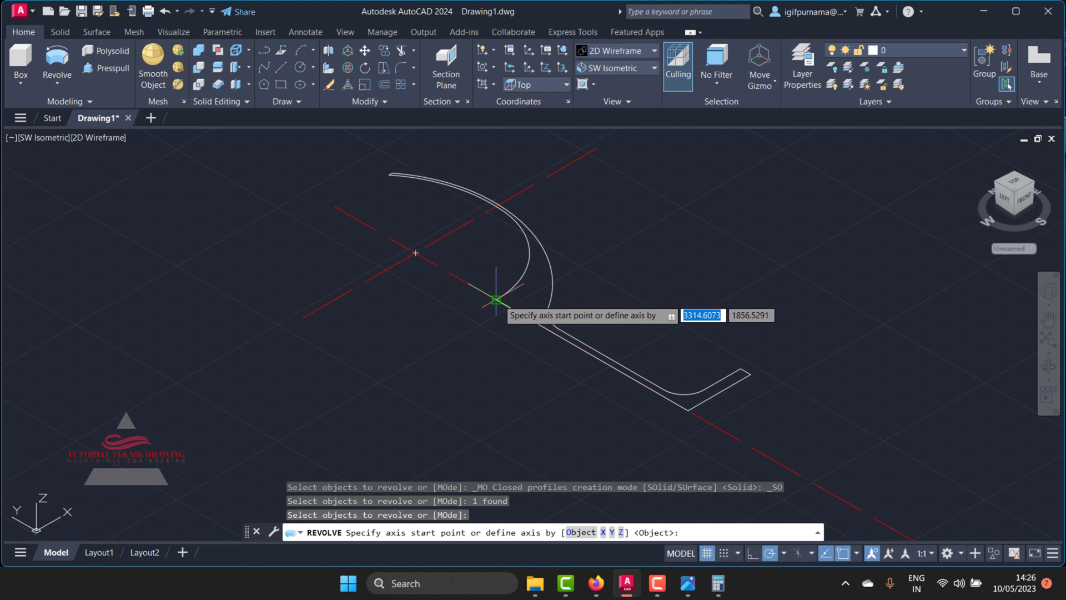
{"action": "left_click", "coordinate": [335, 206]}
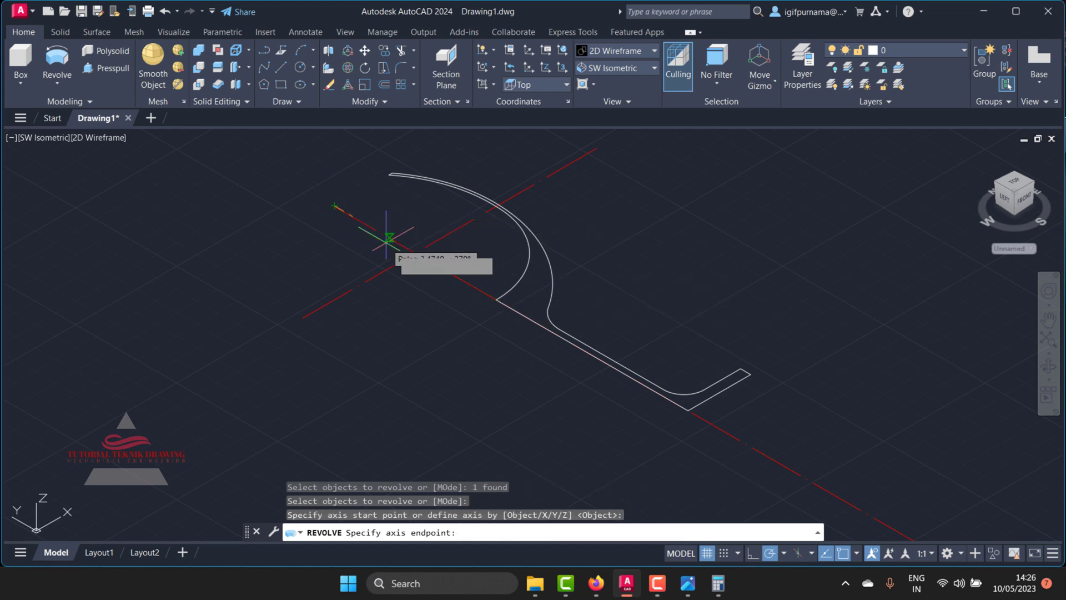
{"action": "left_click", "coordinate": [496, 299]}
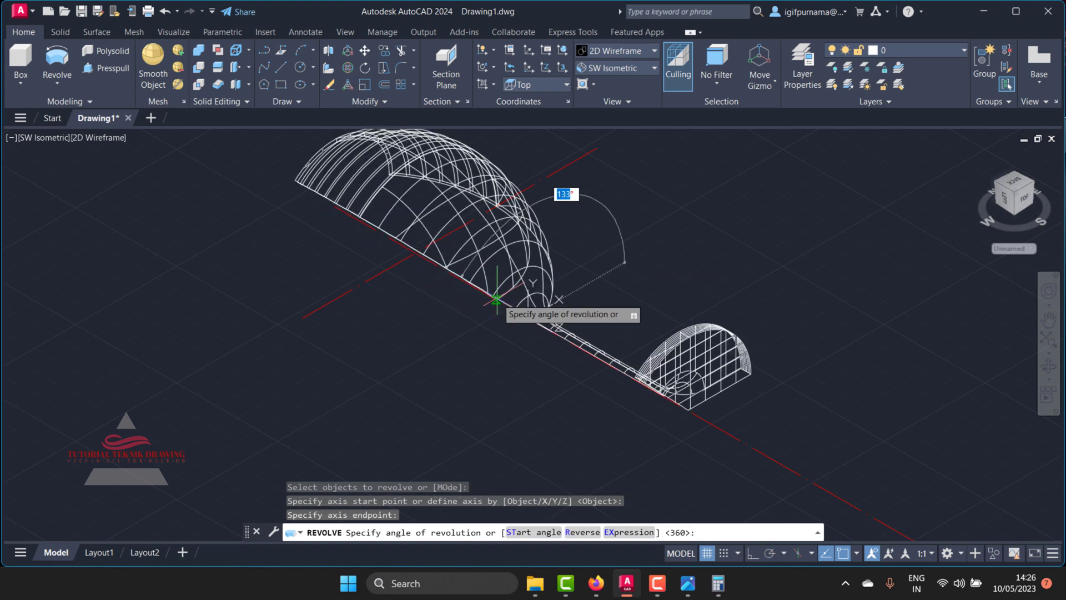
{"action": "right_click", "coordinate": [496, 299]}
{"action": "left_click", "coordinate": [519, 305]}
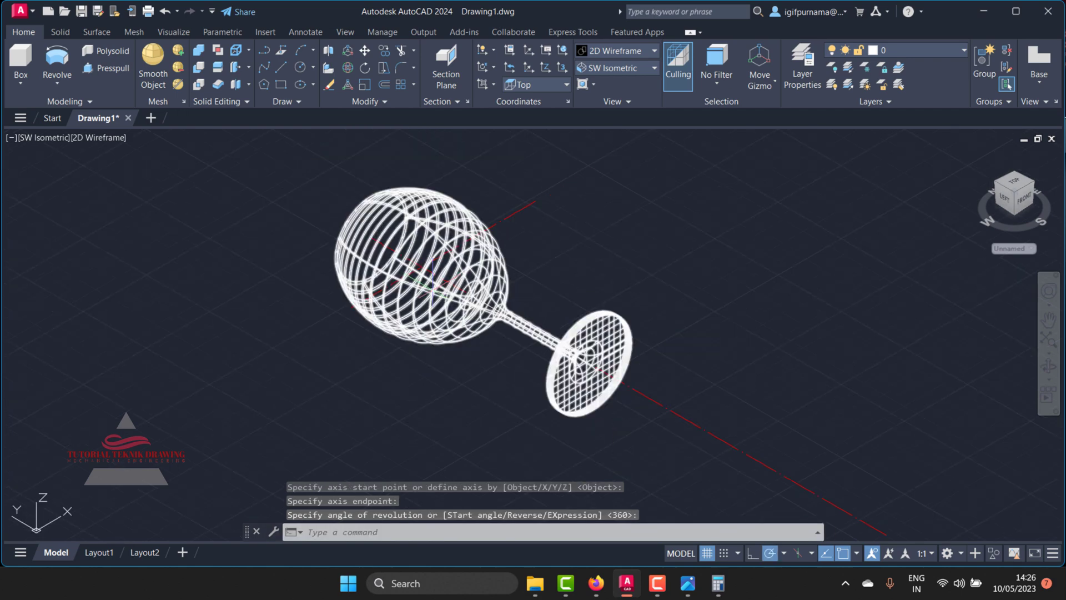
- Set the Realistic visual style; a first move of the glass is dismissed at the associativity warning
{"action": "left_click", "coordinate": [612, 50]}
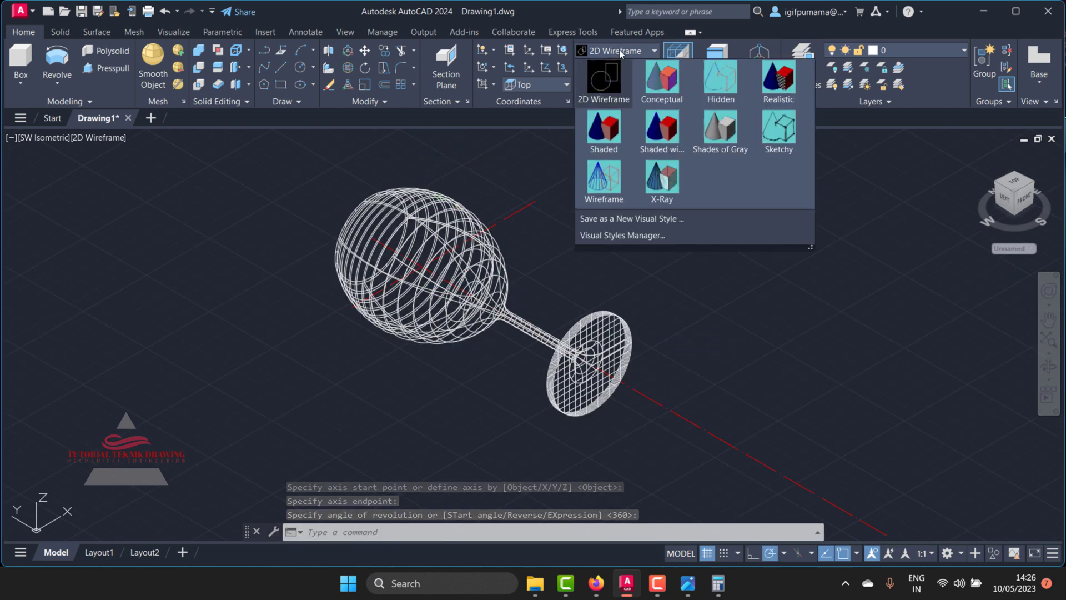
{"action": "left_click", "coordinate": [773, 86]}
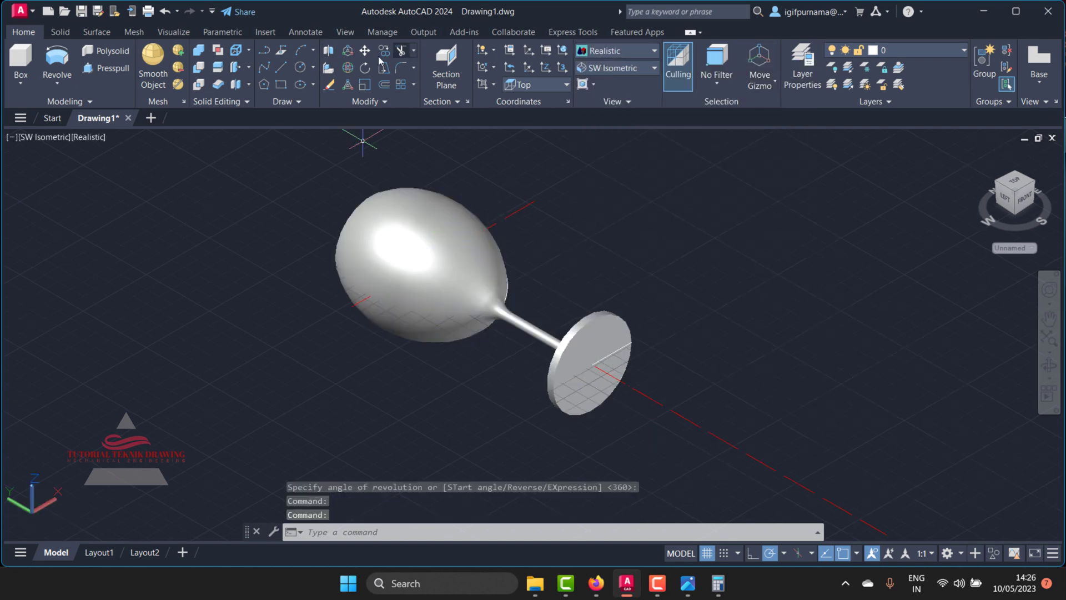
{"action": "type", "text": "m"}
{"action": "key", "text": "Return"}
{"action": "left_click", "coordinate": [428, 237]}
{"action": "key", "text": "Return"}
{"action": "left_click", "coordinate": [393, 231]}
{"action": "left_click", "coordinate": [264, 289]}
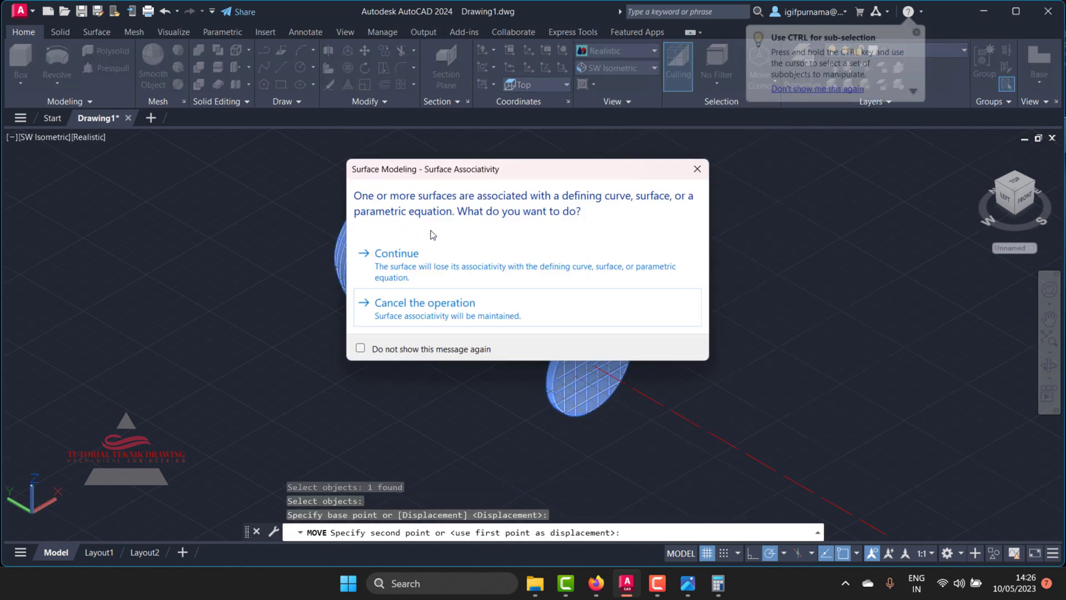
{"action": "left_click", "coordinate": [704, 168]}
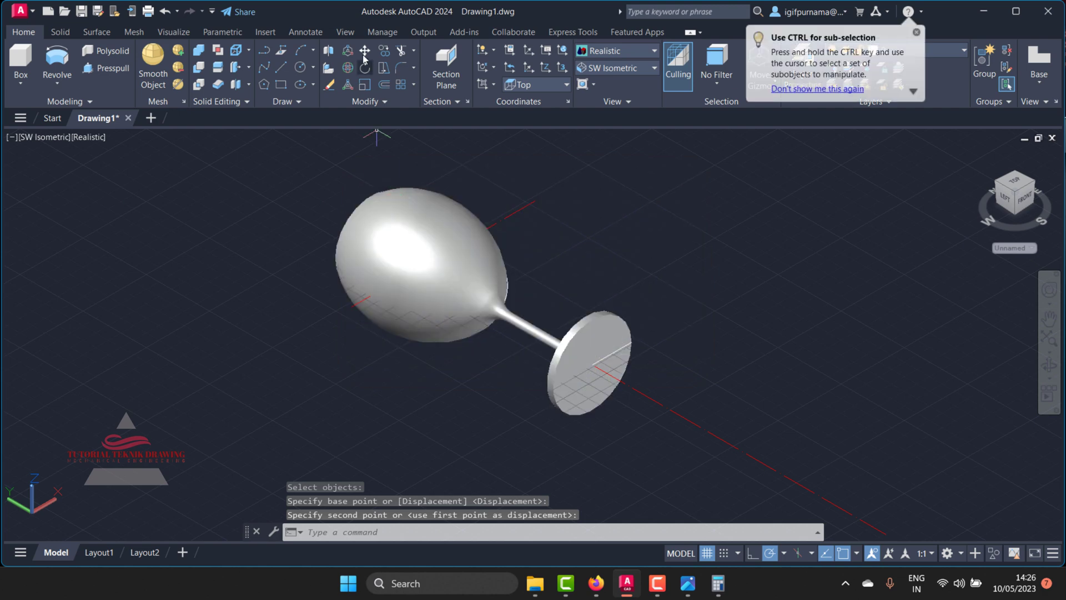
- Move the wine glass to the right, away from its original profile curve
{"action": "key", "text": "Return"}
{"action": "left_click", "coordinate": [411, 245]}
{"action": "key", "text": "Return"}
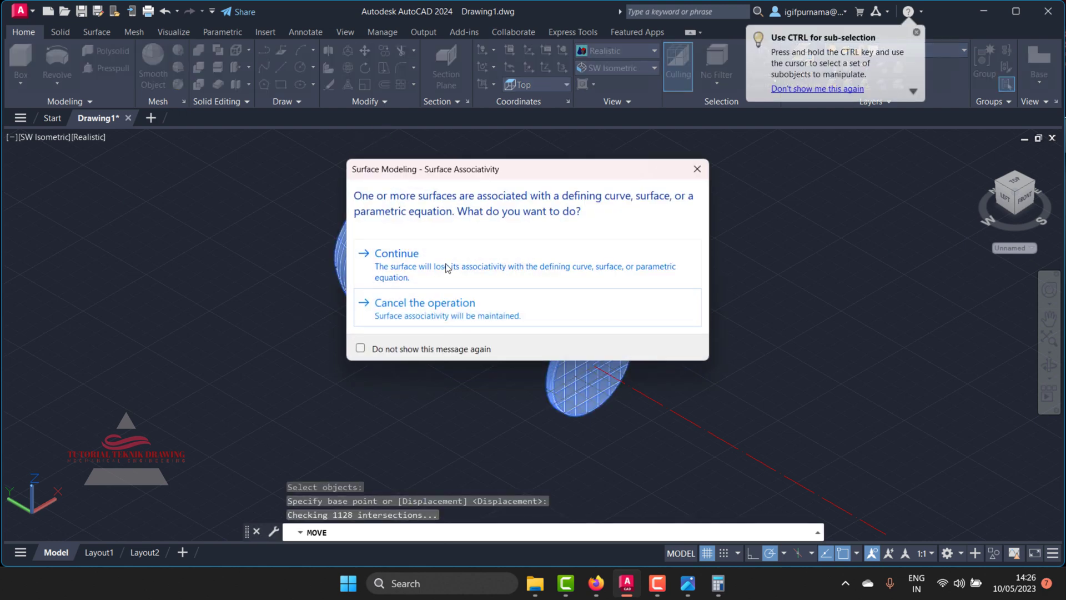
{"action": "left_click", "coordinate": [383, 248]}
{"action": "scroll", "coordinate": [333, 294], "scroll_direction": "down", "scroll_amount": 3}
{"action": "left_click", "coordinate": [565, 262]}
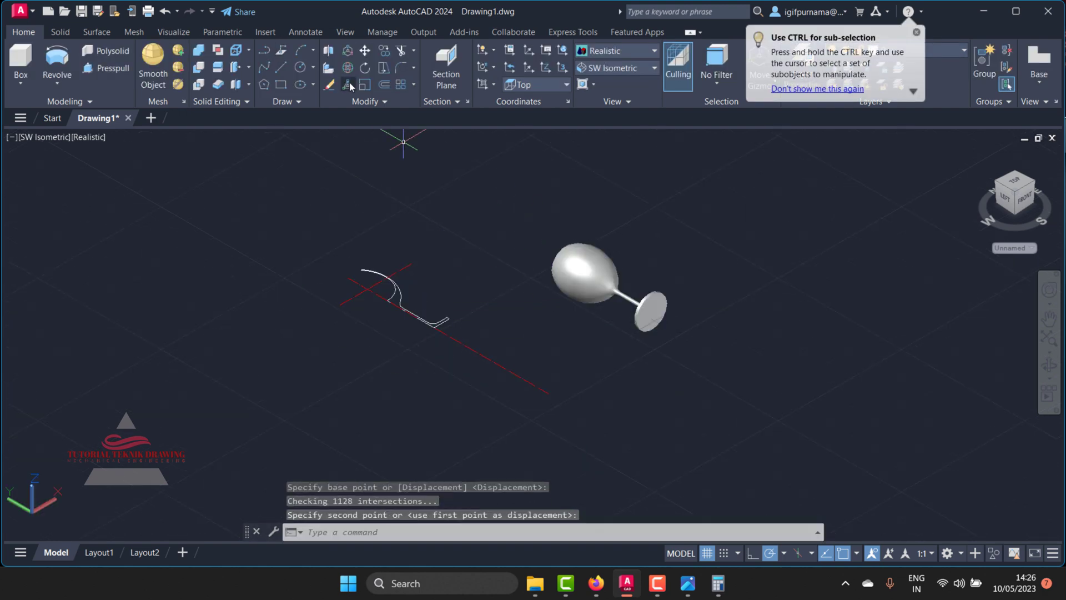
- Erase the leftover profile curve and red axis line, and turn off the grid
{"action": "left_click", "coordinate": [330, 85]}
{"action": "left_click", "coordinate": [282, 190]}
{"action": "left_click", "coordinate": [515, 405]}
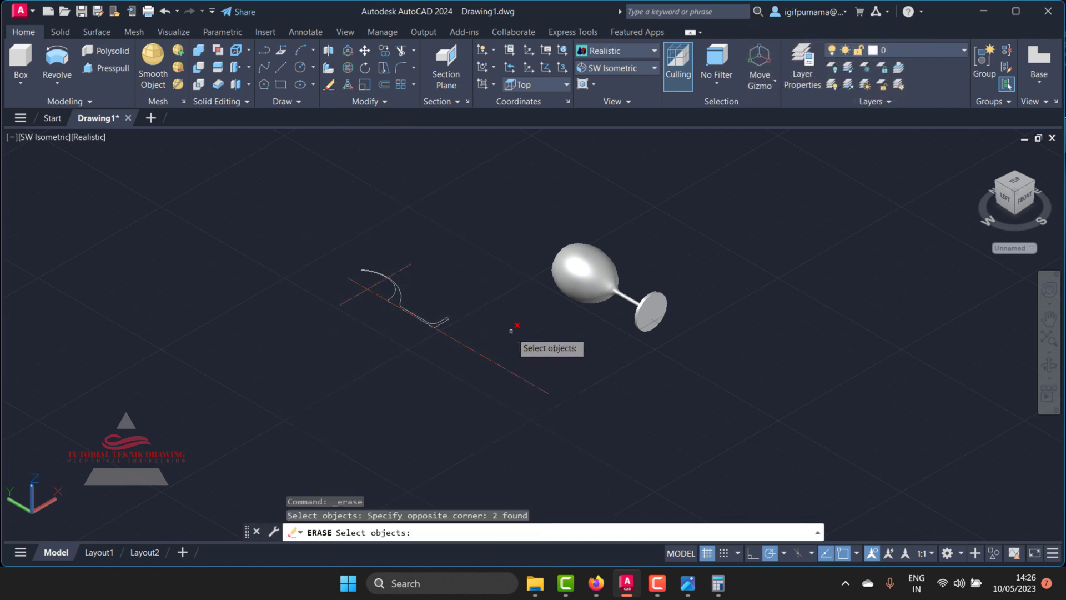
{"action": "key", "text": "Return"}
{"action": "left_click", "coordinate": [330, 84]}
{"action": "left_click", "coordinate": [424, 362]}
{"action": "left_click", "coordinate": [469, 290]}
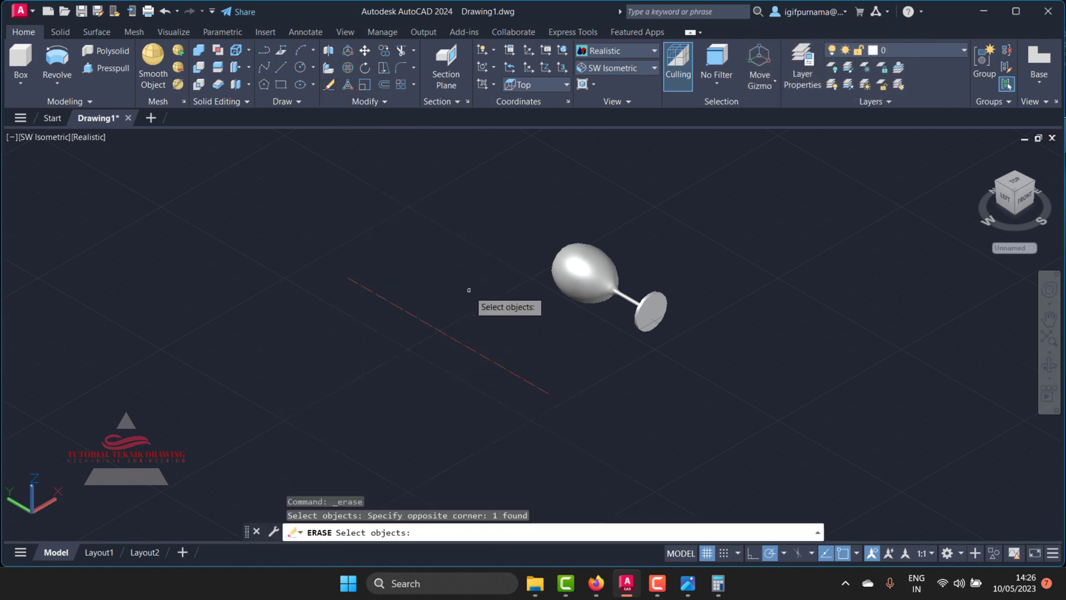
{"action": "key", "text": "Return"}
{"action": "scroll", "coordinate": [623, 214], "scroll_direction": "down", "scroll_amount": 2}
{"action": "scroll", "coordinate": [621, 282], "scroll_direction": "up", "scroll_amount": 4}
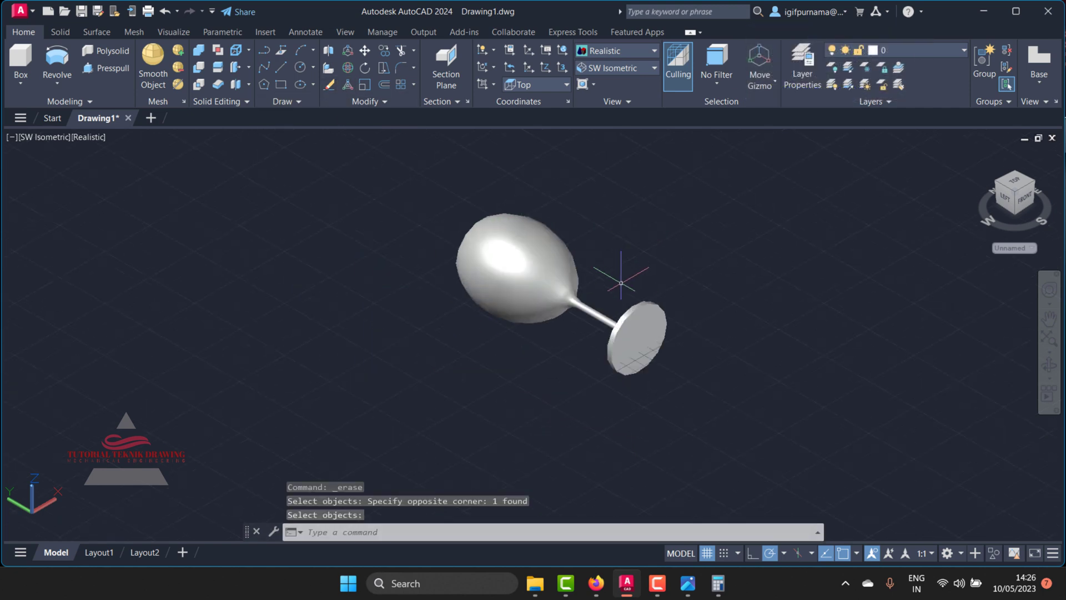
{"action": "left_click", "coordinate": [707, 553]}
{"action": "scroll", "coordinate": [516, 230], "scroll_direction": "up", "scroll_amount": 3}
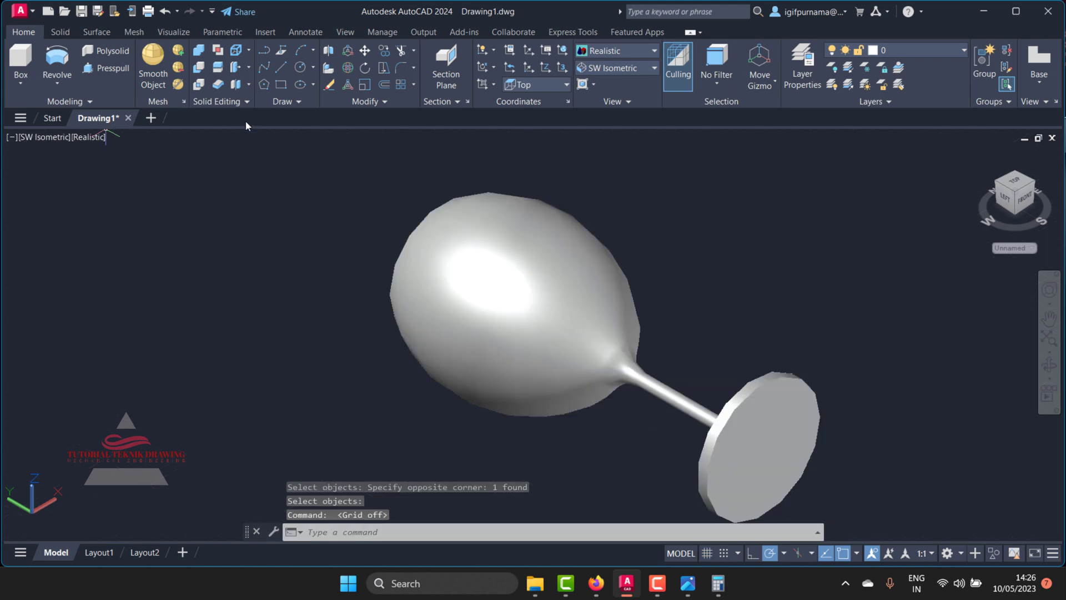
- 3D-rotate the wine glass 90° so it stands upright
{"action": "left_click", "coordinate": [347, 67]}
{"action": "left_click", "coordinate": [511, 304]}
{"action": "key", "text": "Return"}
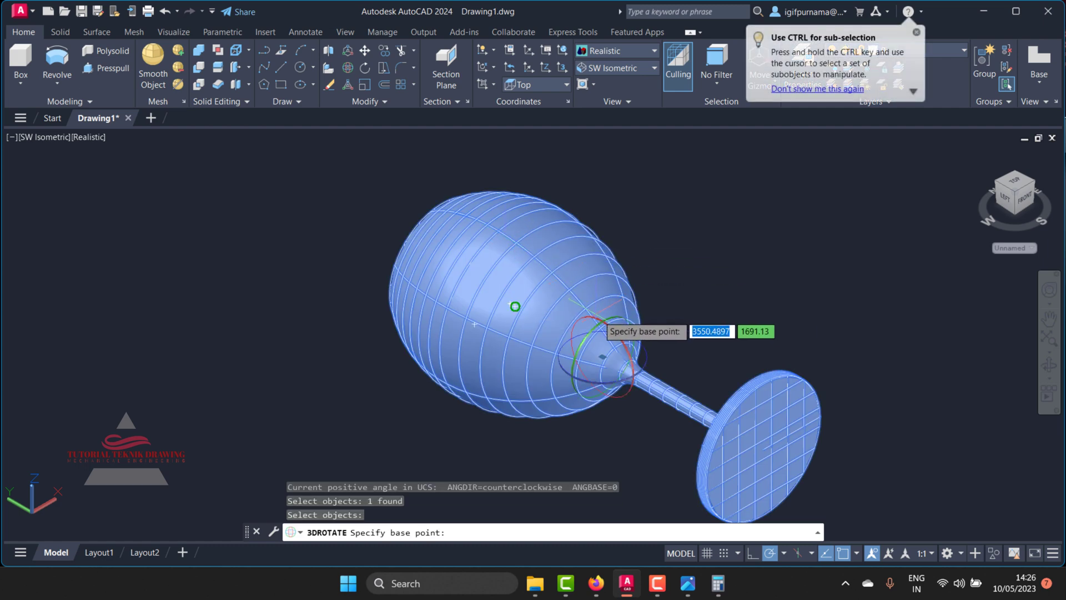
{"action": "left_click", "coordinate": [606, 330]}
{"action": "scroll", "coordinate": [616, 313], "scroll_direction": "down", "scroll_amount": 4}
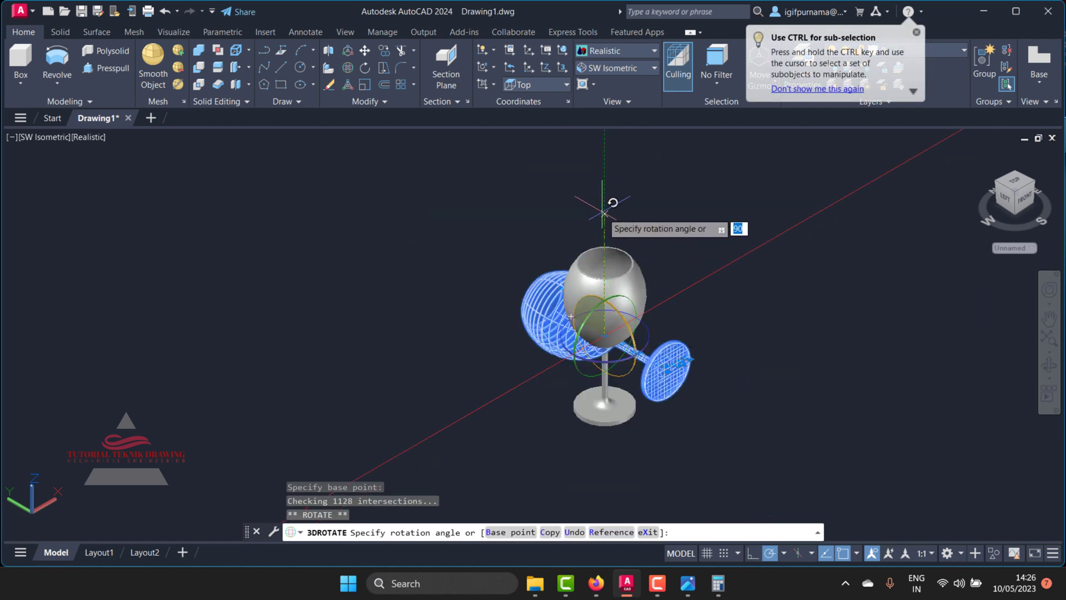
{"action": "key", "text": "Escape"}
{"action": "scroll", "coordinate": [520, 326], "scroll_direction": "up", "scroll_amount": 3}
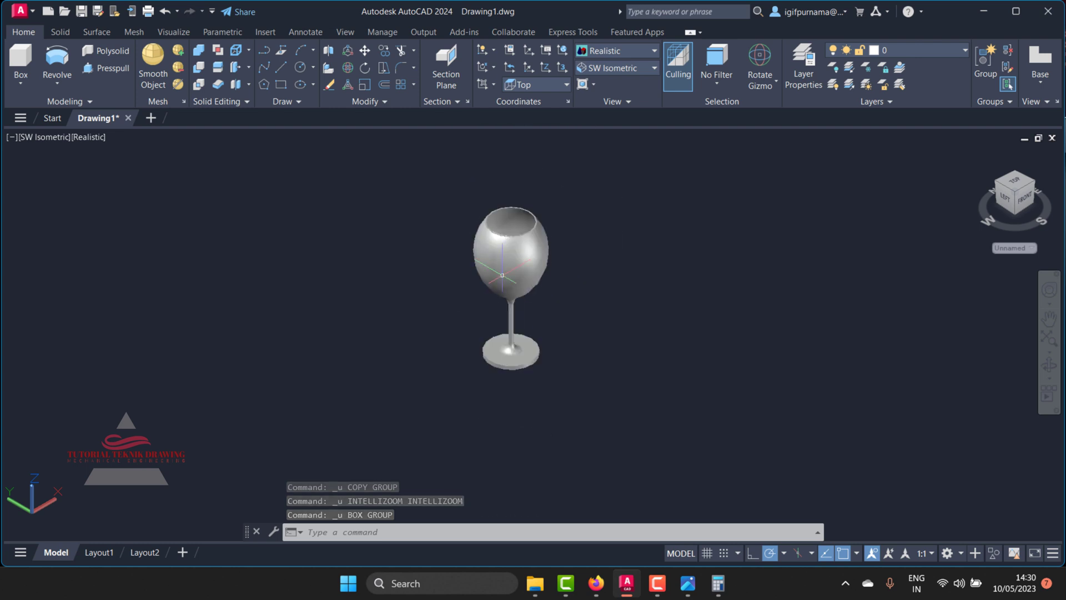
{"action": "scroll", "coordinate": [376, 236], "scroll_direction": "down", "scroll_amount": 3}
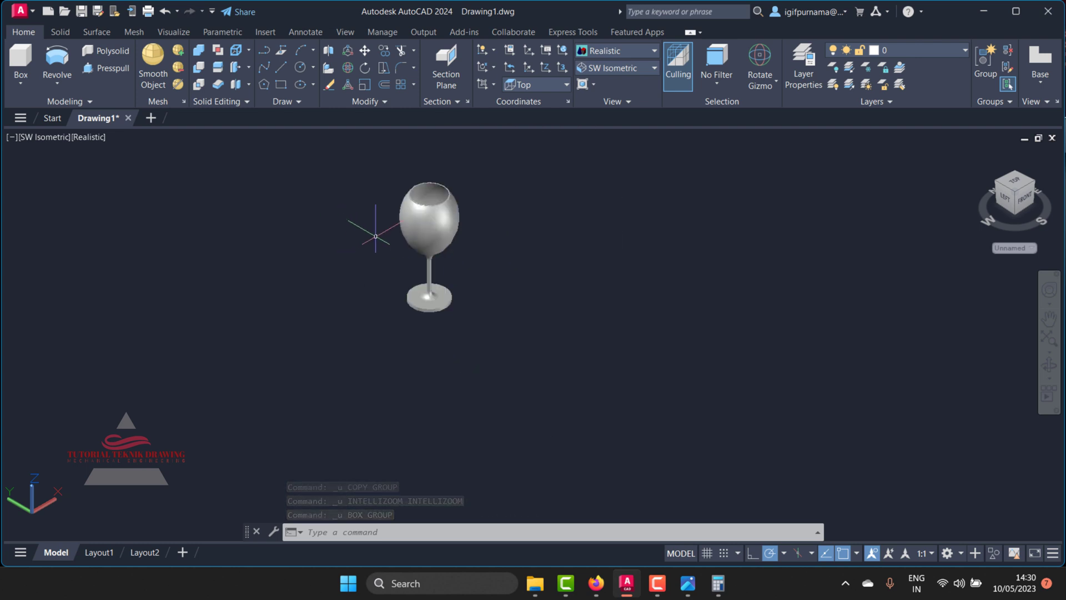
- Draw a flat rectangular box slab
{"action": "left_click", "coordinate": [28, 61]}
{"action": "left_click", "coordinate": [181, 304]}
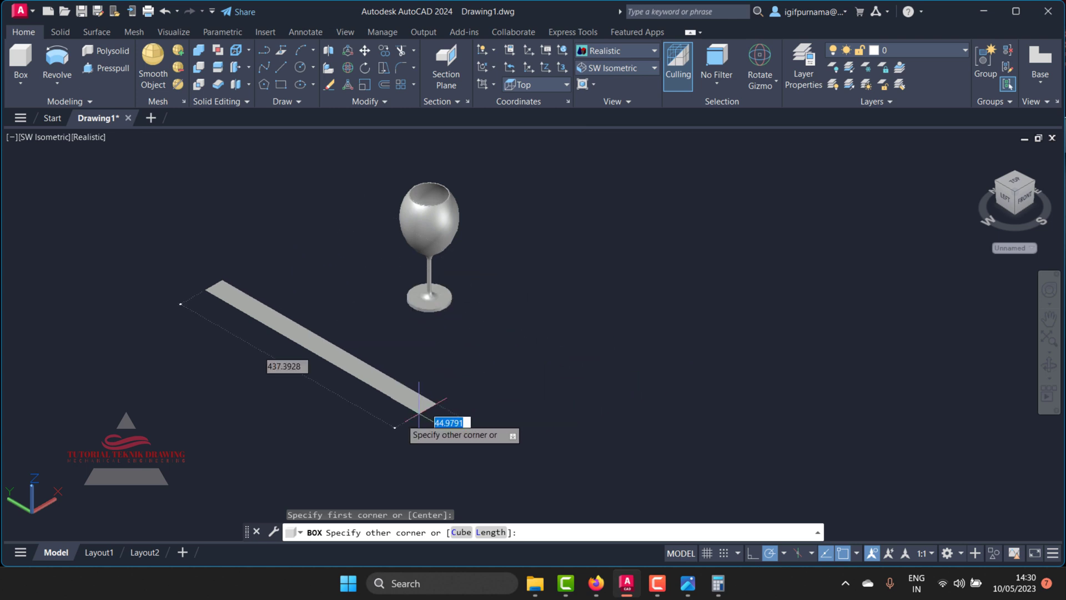
{"action": "left_click", "coordinate": [264, 425]}
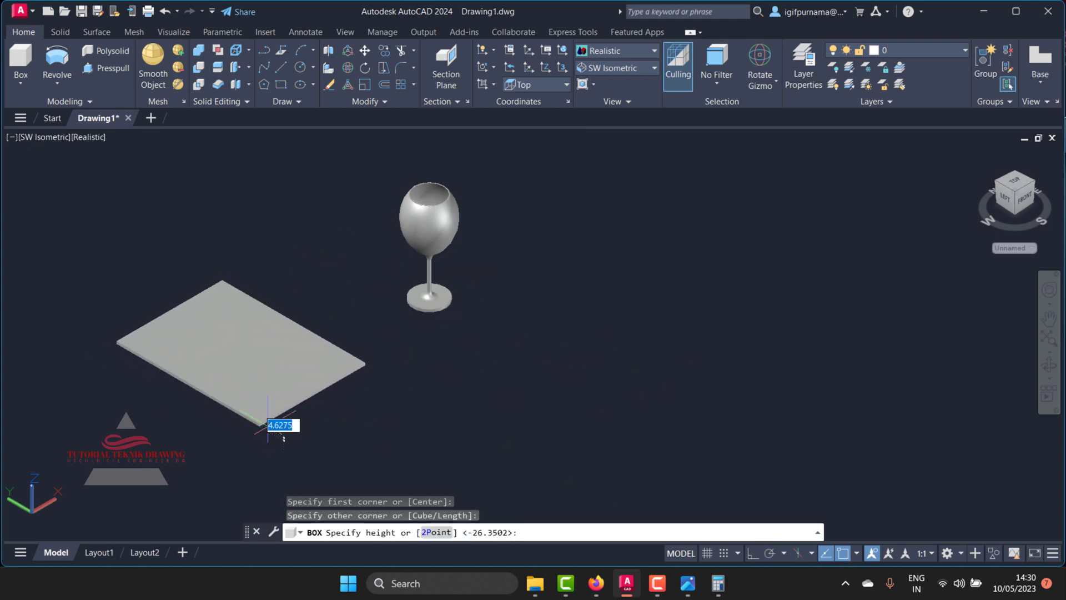
{"action": "left_click", "coordinate": [268, 450]}
- Move the slab near the base of the wine glass
{"action": "left_click", "coordinate": [365, 54]}
{"action": "left_click", "coordinate": [310, 381]}
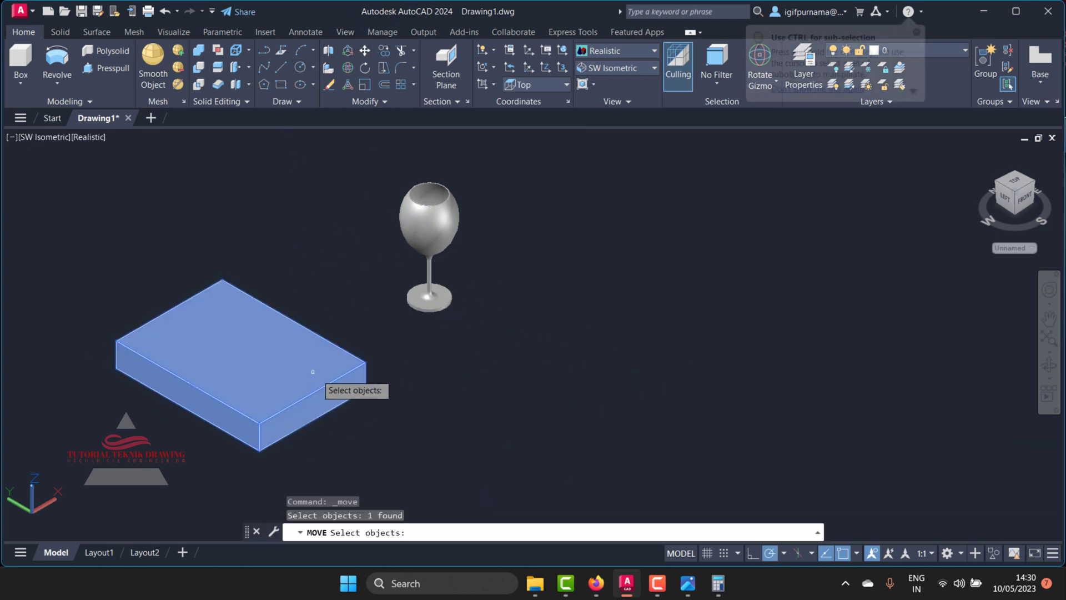
{"action": "key", "text": "Return"}
{"action": "left_click", "coordinate": [365, 367]}
{"action": "scroll", "coordinate": [451, 350], "scroll_direction": "up", "scroll_amount": 5}
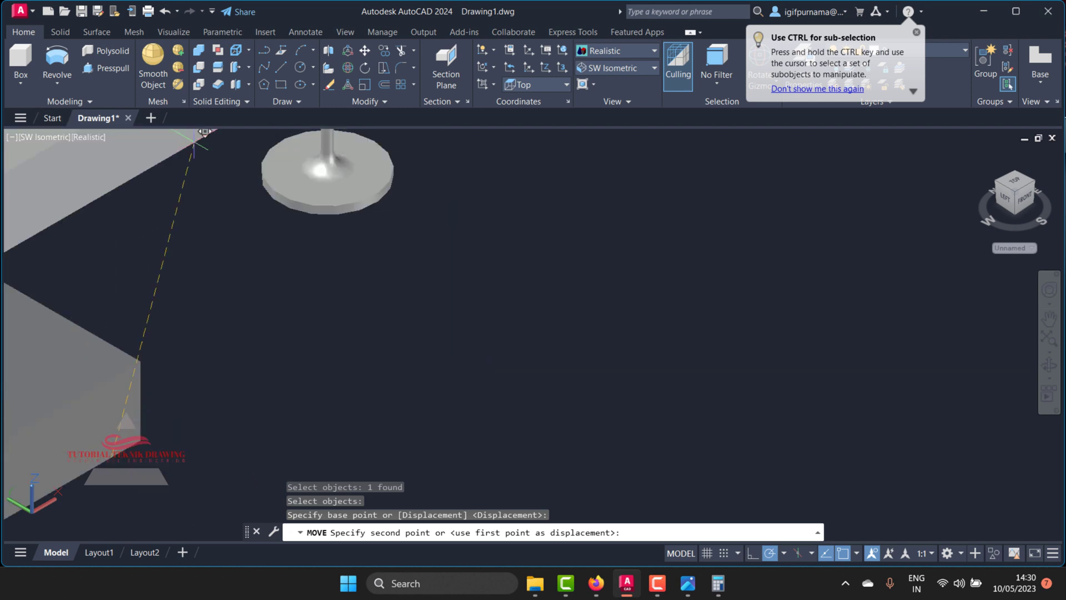
{"action": "left_click", "coordinate": [327, 170]}
{"action": "scroll", "coordinate": [328, 170], "scroll_direction": "down", "scroll_amount": 3}
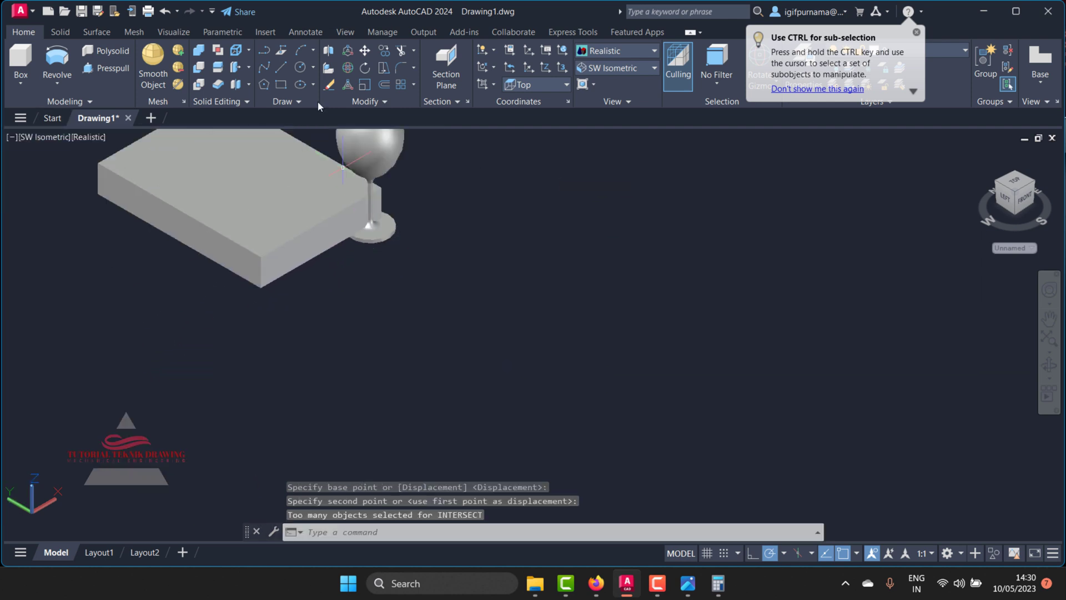
- Re-run the move a couple of times to adjust the slab's position
{"action": "left_click", "coordinate": [364, 54]}
{"action": "left_click", "coordinate": [309, 190]}
{"action": "key", "text": "Return"}
{"action": "left_click", "coordinate": [588, 207]}
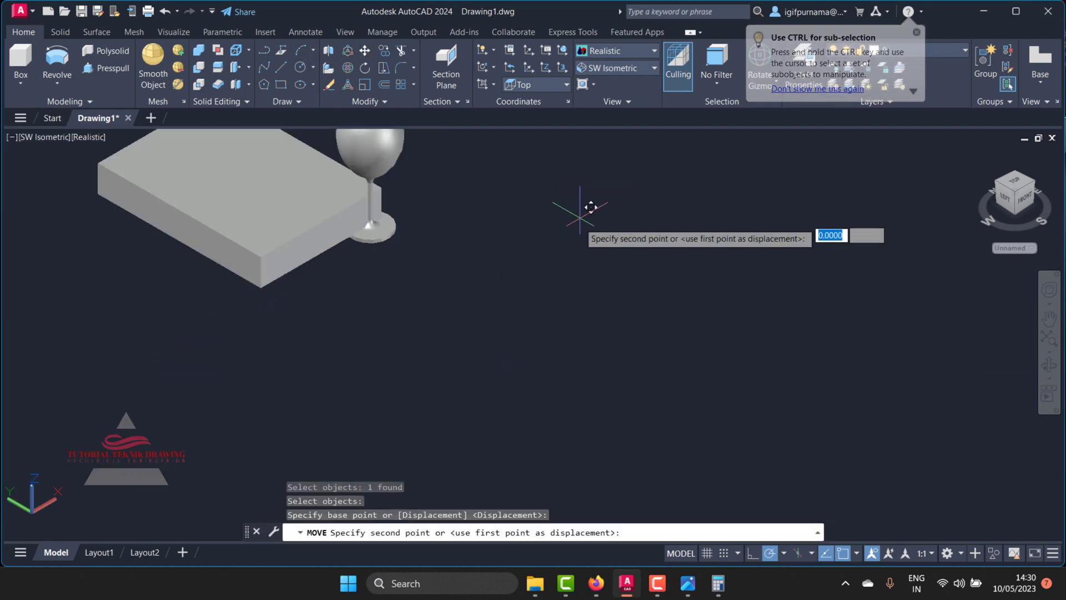
{"action": "scroll", "coordinate": [311, 161], "scroll_direction": "up", "scroll_amount": 2}
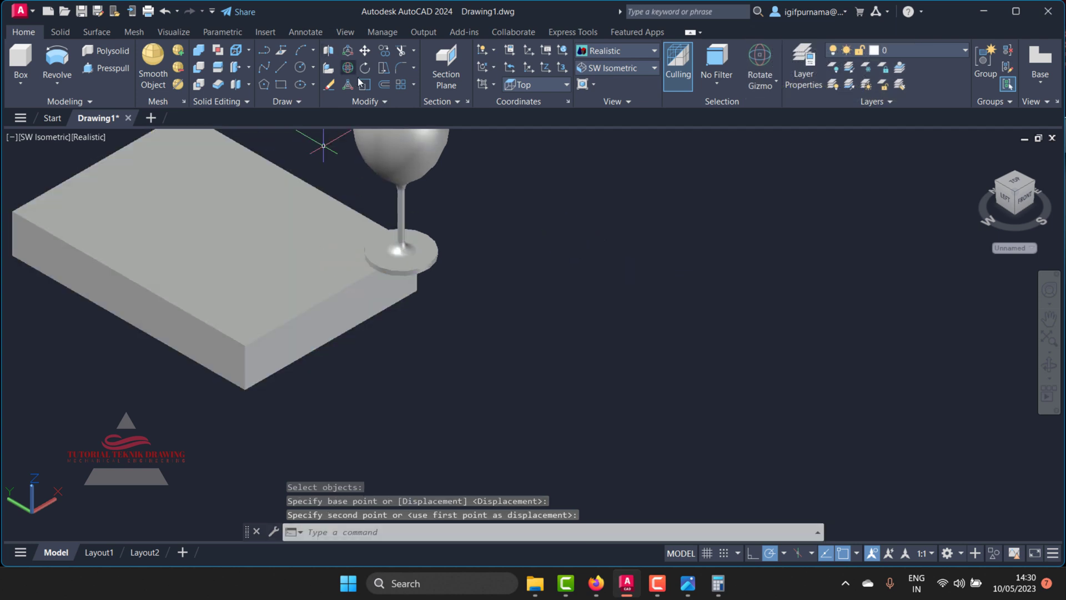
{"action": "left_click", "coordinate": [364, 54]}
{"action": "left_click", "coordinate": [383, 333]}
{"action": "key", "text": "Return"}
{"action": "left_click", "coordinate": [542, 372]}
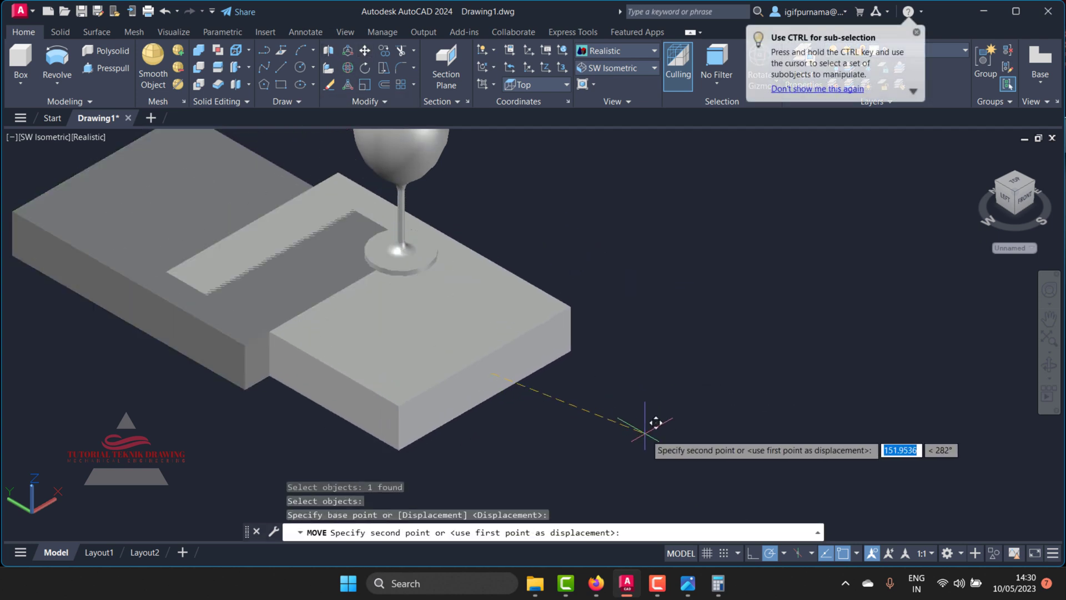
{"action": "left_click", "coordinate": [694, 433]}
{"action": "scroll", "coordinate": [280, 286], "scroll_direction": "up", "scroll_amount": 2}
- Orbit the view to check how the slab sits relative to the glass
{"action": "left_click", "coordinate": [1049, 365]}
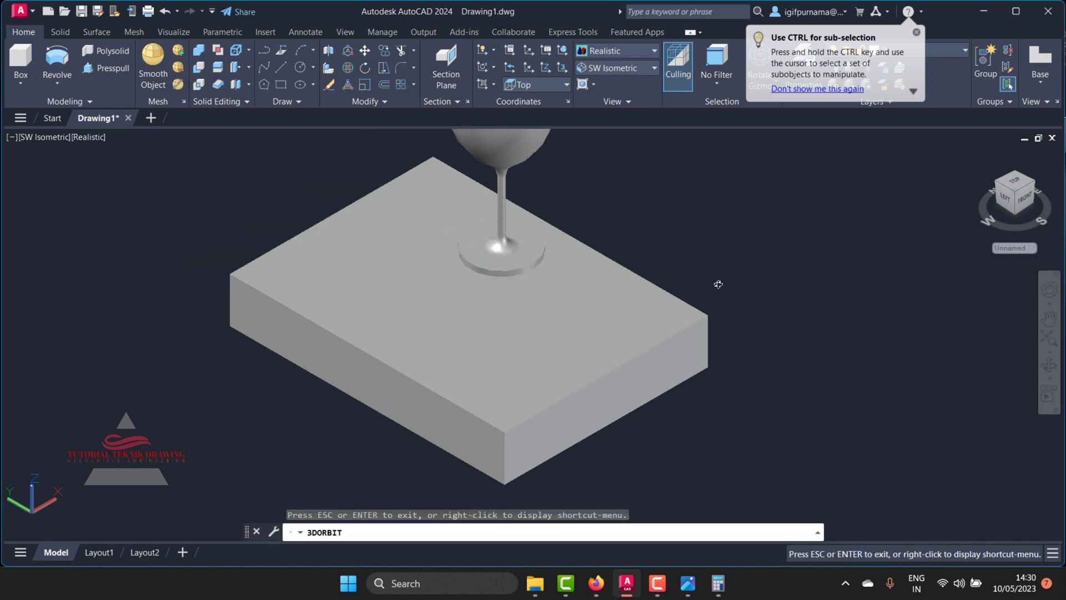
{"action": "mouse_move", "coordinate": [659, 221]}
{"action": "left_mouse_down"}
{"action": "mouse_move", "coordinate": [446, 276]}
{"action": "mouse_move", "coordinate": [583, 261]}
{"action": "left_mouse_up"}
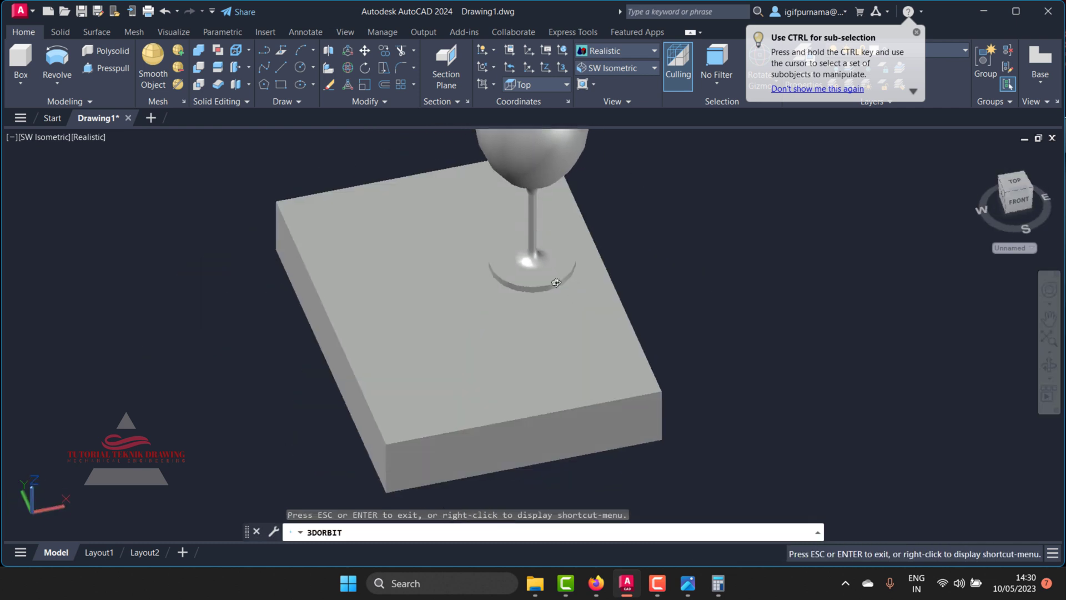
{"action": "right_click", "coordinate": [685, 197]}
{"action": "left_click", "coordinate": [694, 204]}
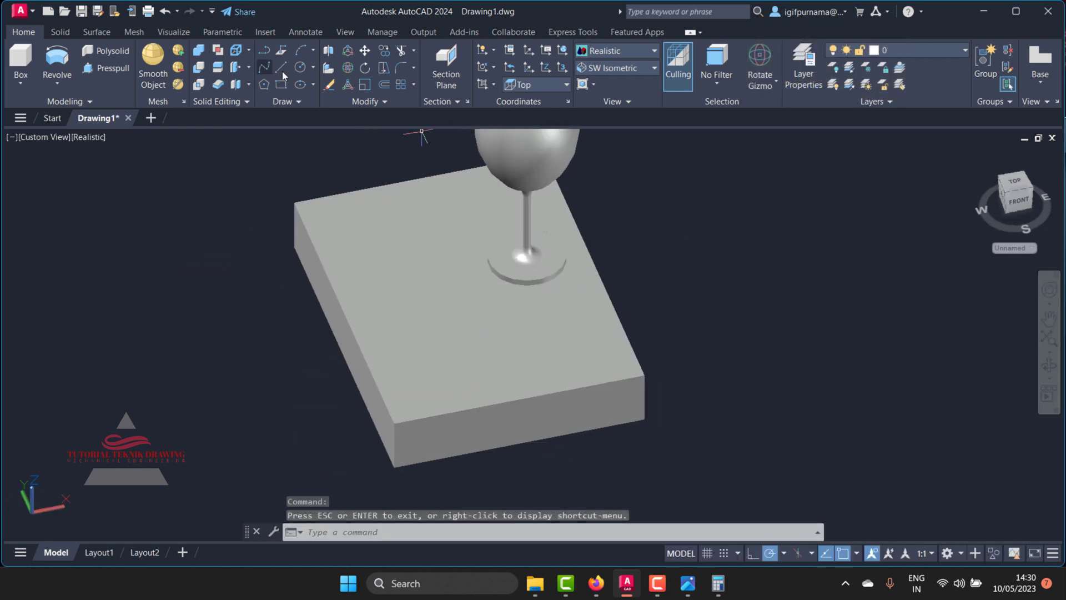
- Move the slab so it sits centred under the glass
{"action": "left_click", "coordinate": [364, 50]}
{"action": "left_click", "coordinate": [392, 238]}
{"action": "key", "text": "Return"}
{"action": "left_click", "coordinate": [742, 316]}
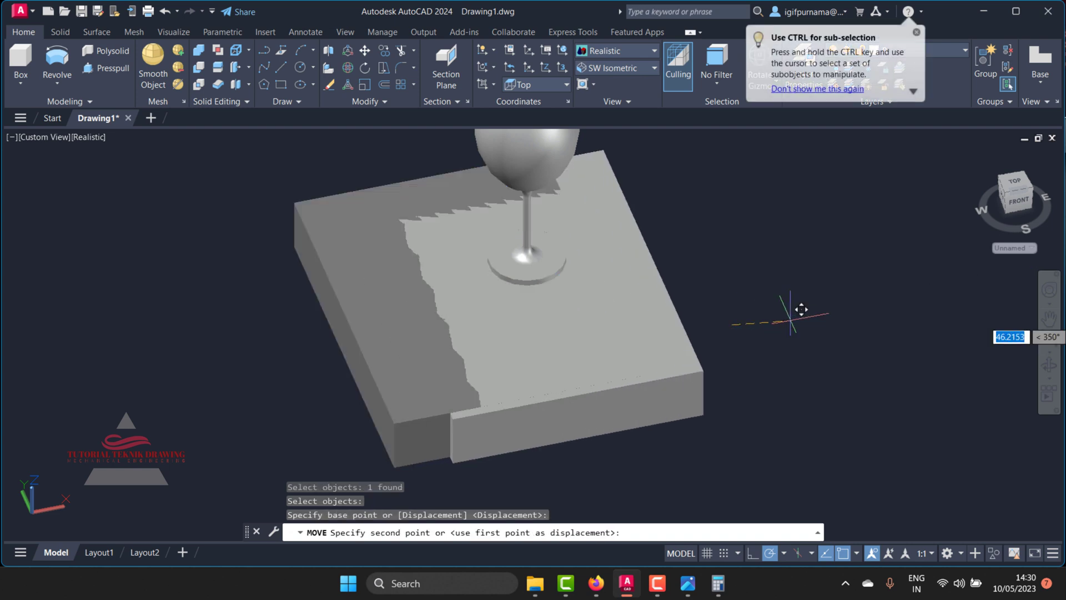
{"action": "left_click", "coordinate": [801, 309]}
- Return to the SW Isometric view
{"action": "left_click", "coordinate": [617, 68]}
{"action": "left_click", "coordinate": [624, 169]}
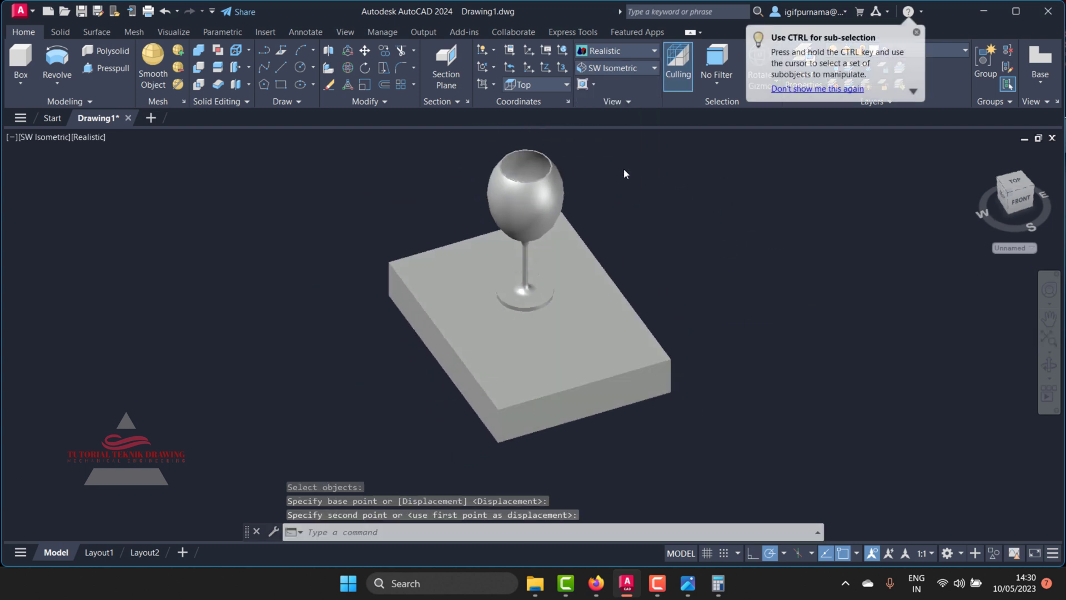
{"action": "scroll", "coordinate": [777, 383], "scroll_direction": "up", "scroll_amount": 2}
{"action": "scroll", "coordinate": [716, 361], "scroll_direction": "up", "scroll_amount": 2}
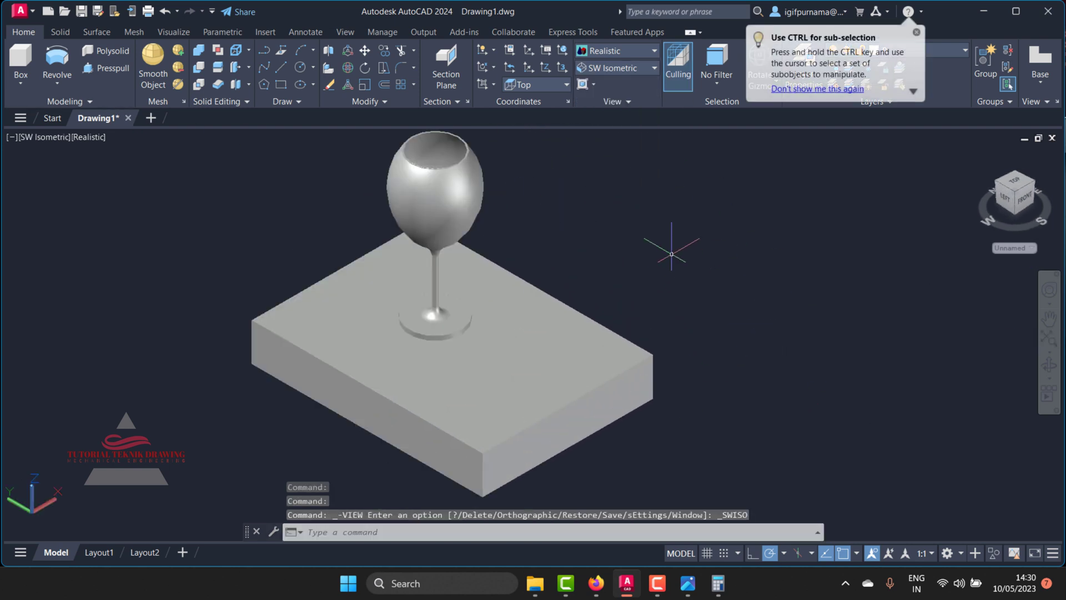
{"action": "scroll", "coordinate": [555, 233], "scroll_direction": "down", "scroll_amount": 1}
{"action": "scroll", "coordinate": [671, 300], "scroll_direction": "up", "scroll_amount": 2}
{"action": "type", "text": "R"}
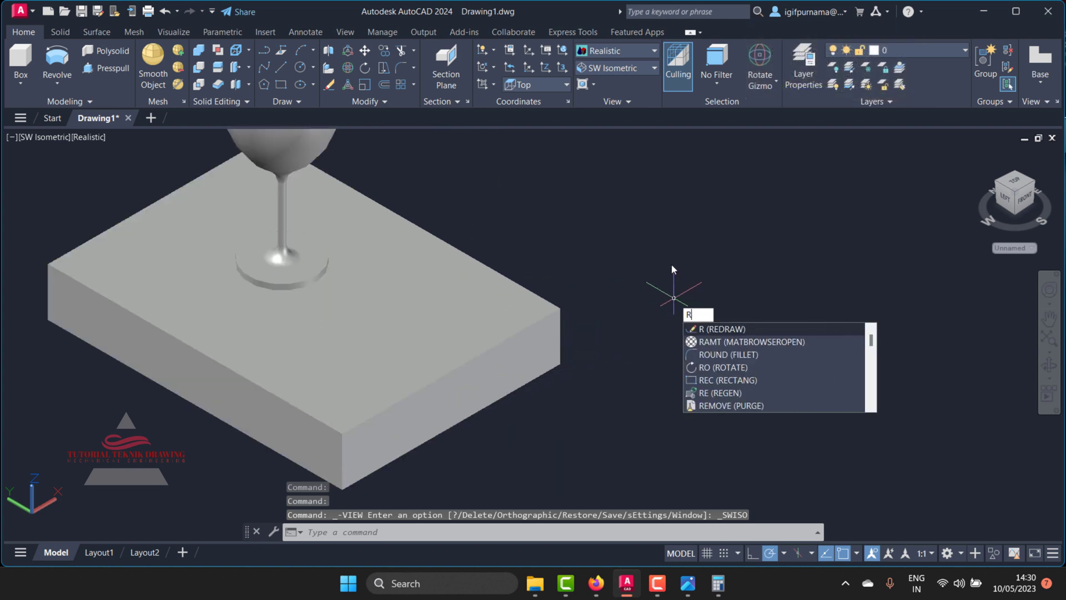
- Open the Materials Browser (MA) and browse to the Autodesk Library Wood materials
{"action": "type", "text": "ma"}
{"action": "key", "text": "Return"}
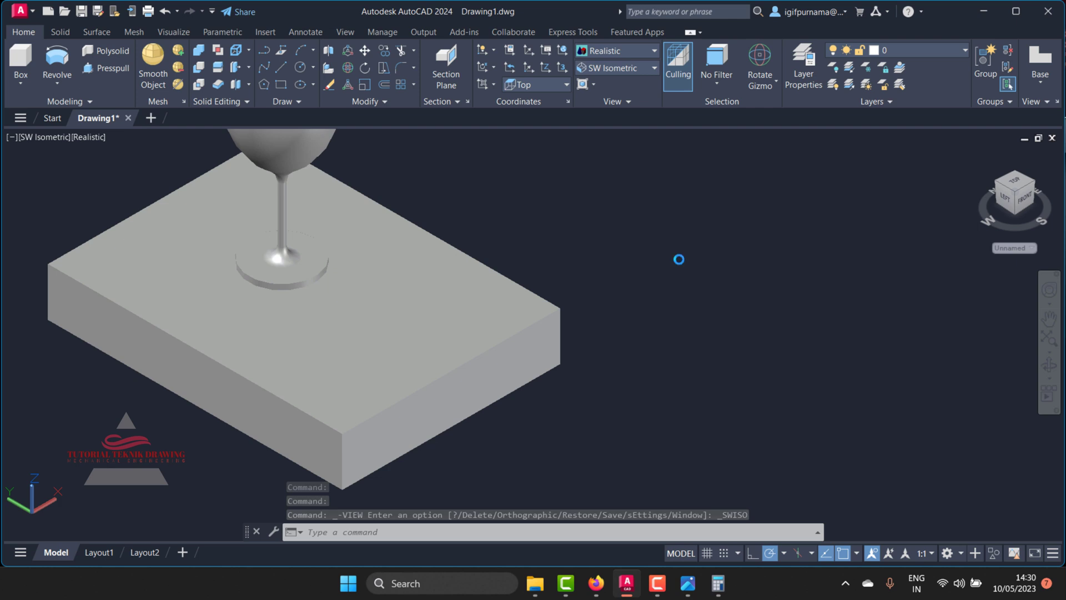
{"action": "scroll", "coordinate": [985, 371], "scroll_direction": "down", "scroll_amount": 3}
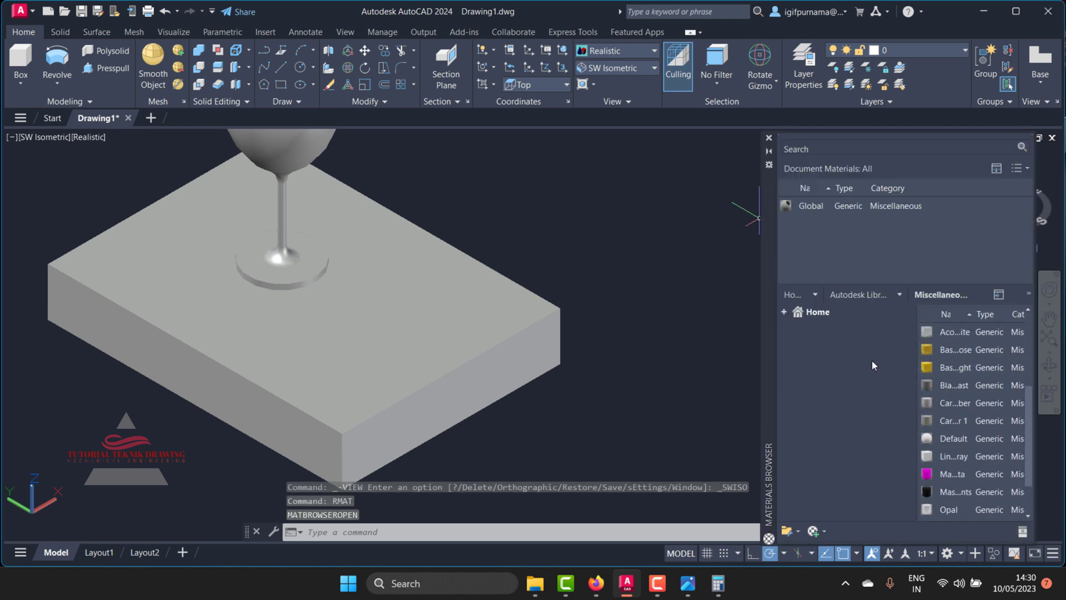
{"action": "left_click", "coordinate": [784, 312]}
{"action": "left_click", "coordinate": [801, 339]}
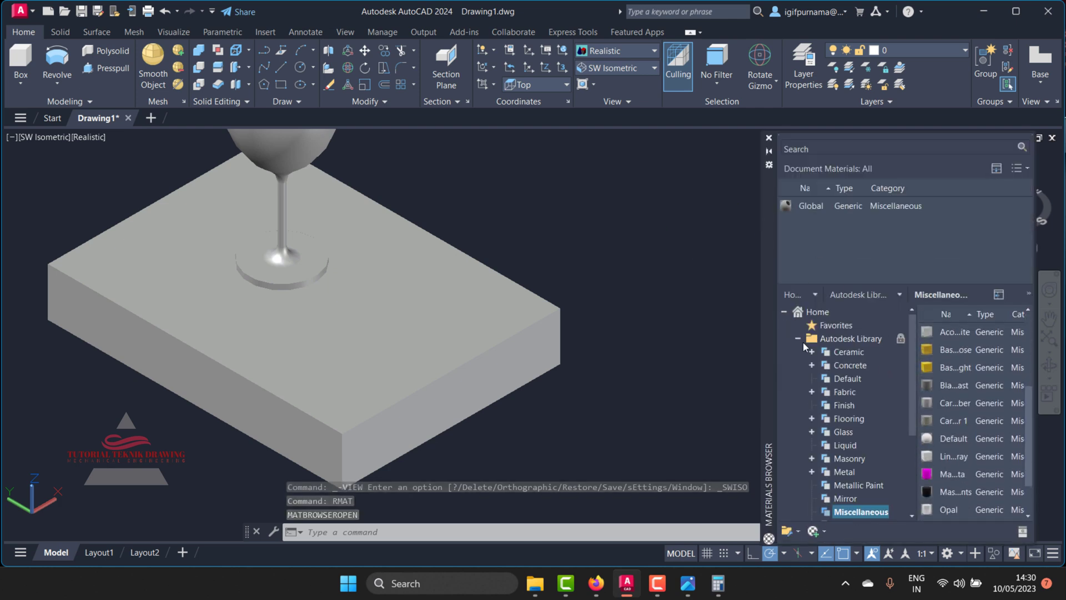
{"action": "scroll", "coordinate": [870, 464], "scroll_direction": "down", "scroll_amount": 3}
{"action": "left_click", "coordinate": [859, 511]}
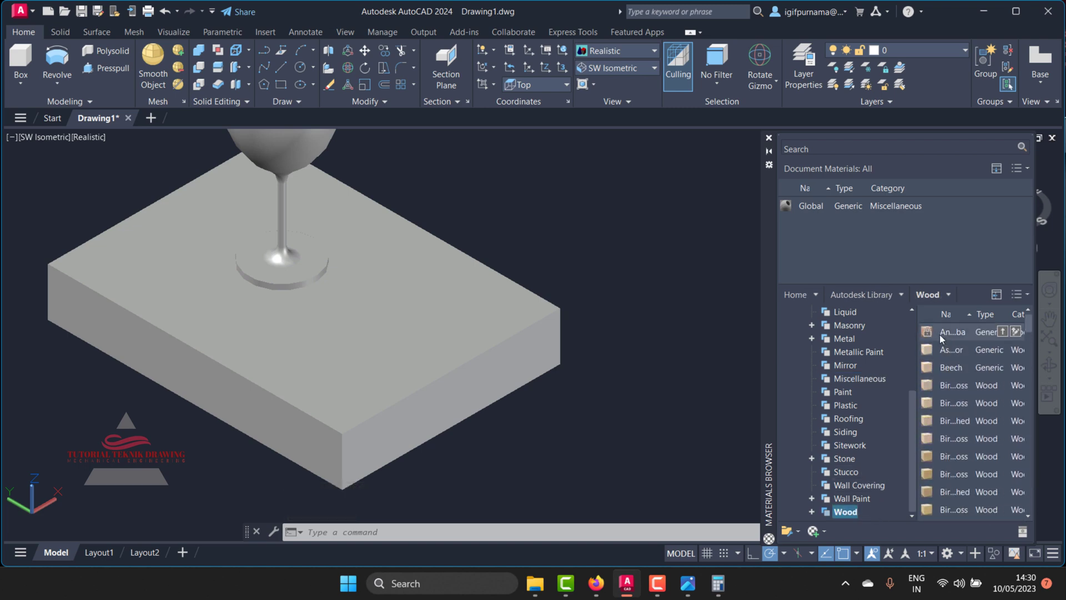
- Apply the birch wood material to the slab
{"action": "left_click", "coordinate": [1002, 332]}
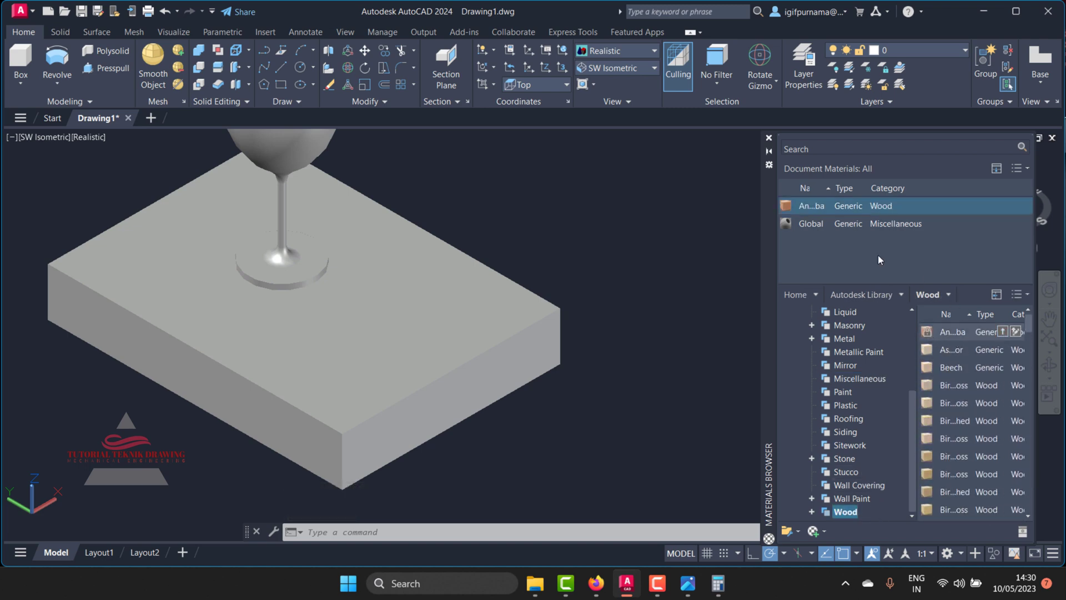
{"action": "left_click_drag", "start_coordinate": [468, 316], "coordinate": [470, 318]}
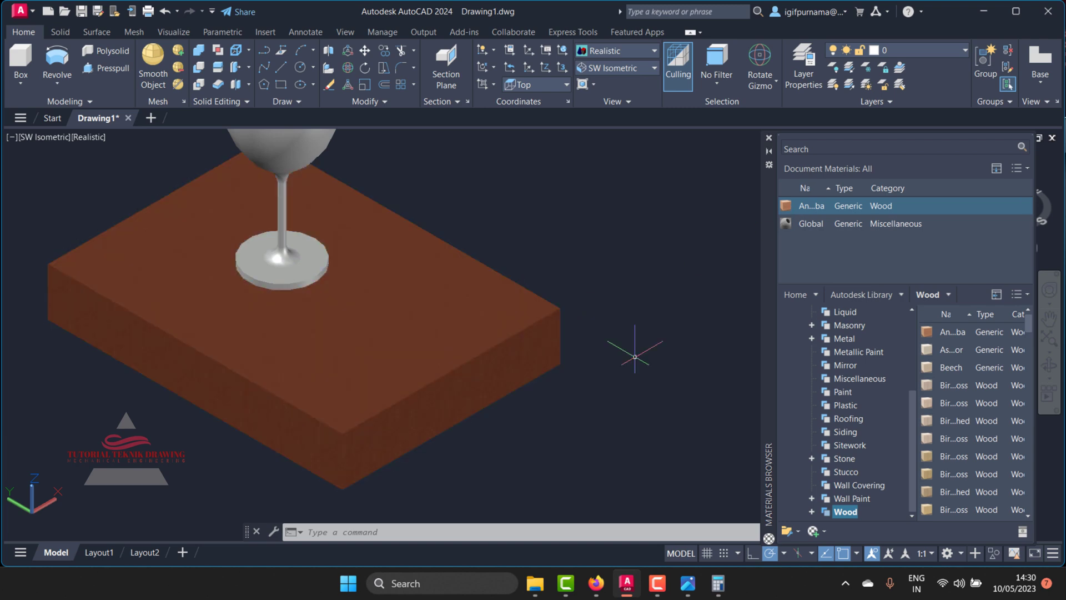
{"action": "scroll", "coordinate": [288, 393], "scroll_direction": "up", "scroll_amount": 3}
{"action": "scroll", "coordinate": [288, 393], "scroll_direction": "up", "scroll_amount": 3}
{"action": "scroll", "coordinate": [288, 393], "scroll_direction": "down", "scroll_amount": 5}
{"action": "scroll", "coordinate": [944, 389], "scroll_direction": "down", "scroll_amount": 2}
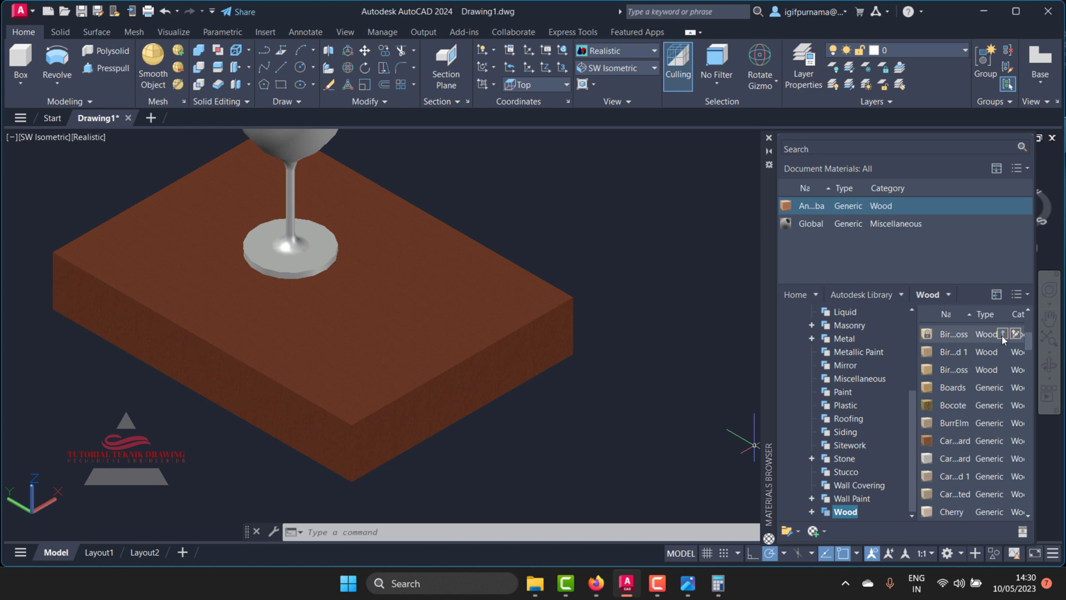
{"action": "left_click", "coordinate": [1003, 334]}
{"action": "left_click_drag", "start_coordinate": [785, 223], "coordinate": [425, 328]}
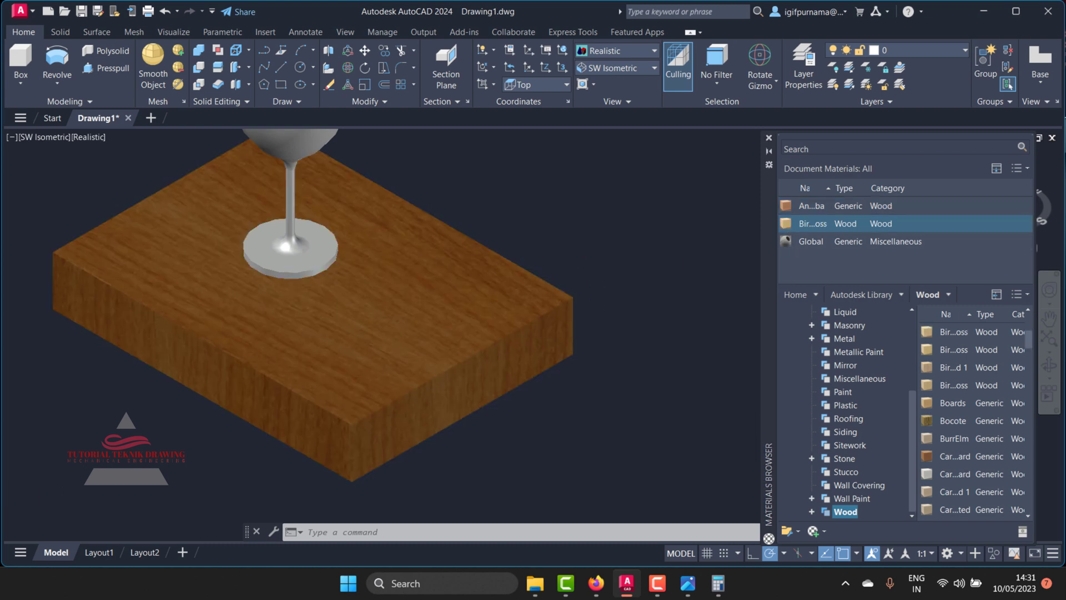
{"action": "scroll", "coordinate": [482, 481], "scroll_direction": "down", "scroll_amount": 3}
{"action": "scroll", "coordinate": [848, 382], "scroll_direction": "up", "scroll_amount": 4}
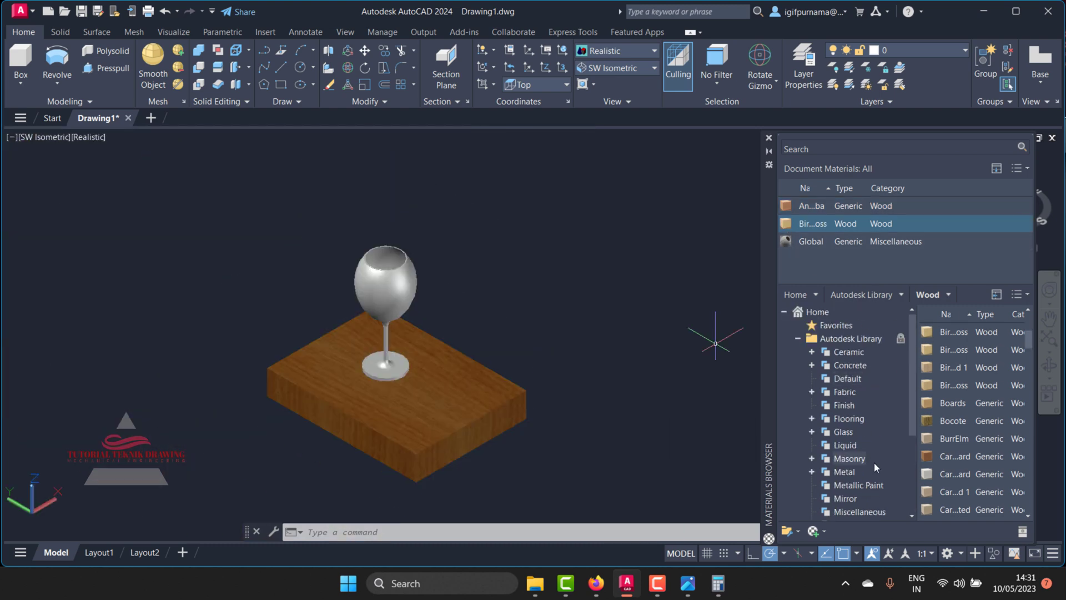
{"action": "scroll", "coordinate": [874, 462], "scroll_direction": "down", "scroll_amount": 2}
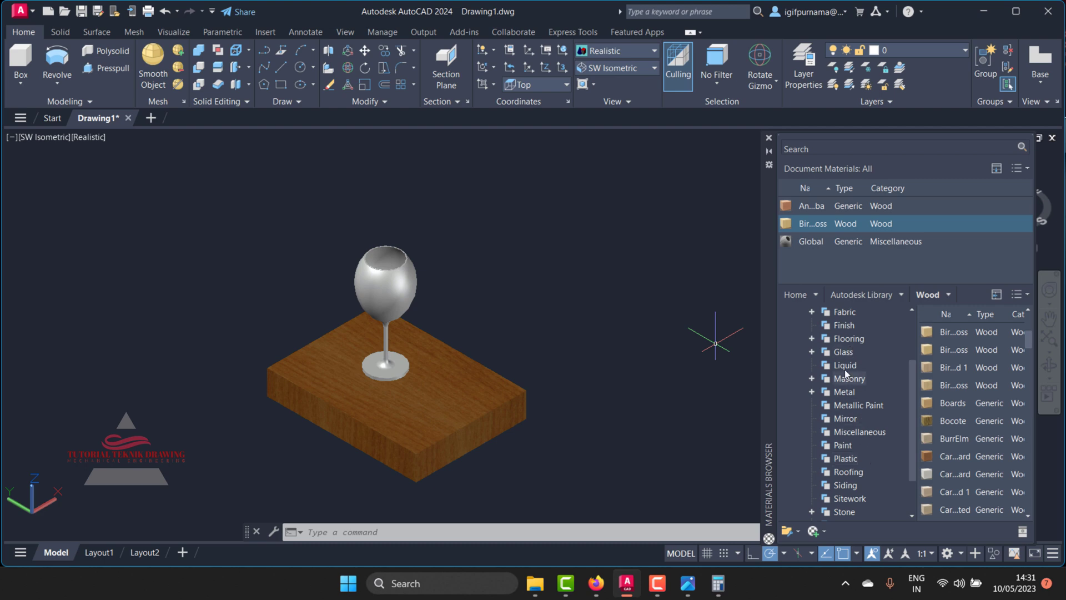
- Apply the clear solid glass material to the goblet
{"action": "left_click", "coordinate": [811, 352]}
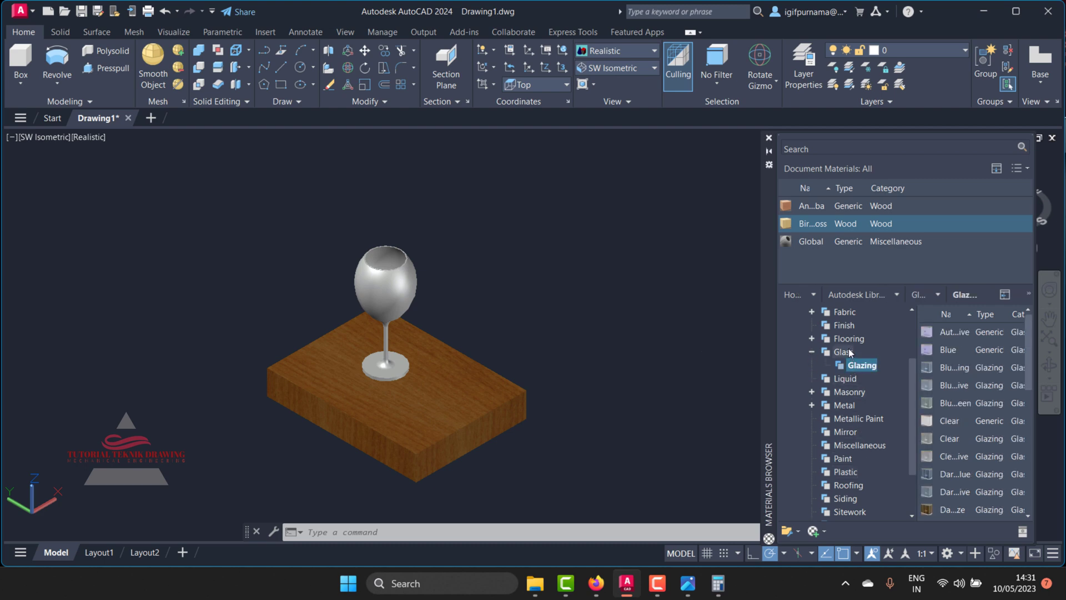
{"action": "mouse_move", "coordinate": [958, 367]}
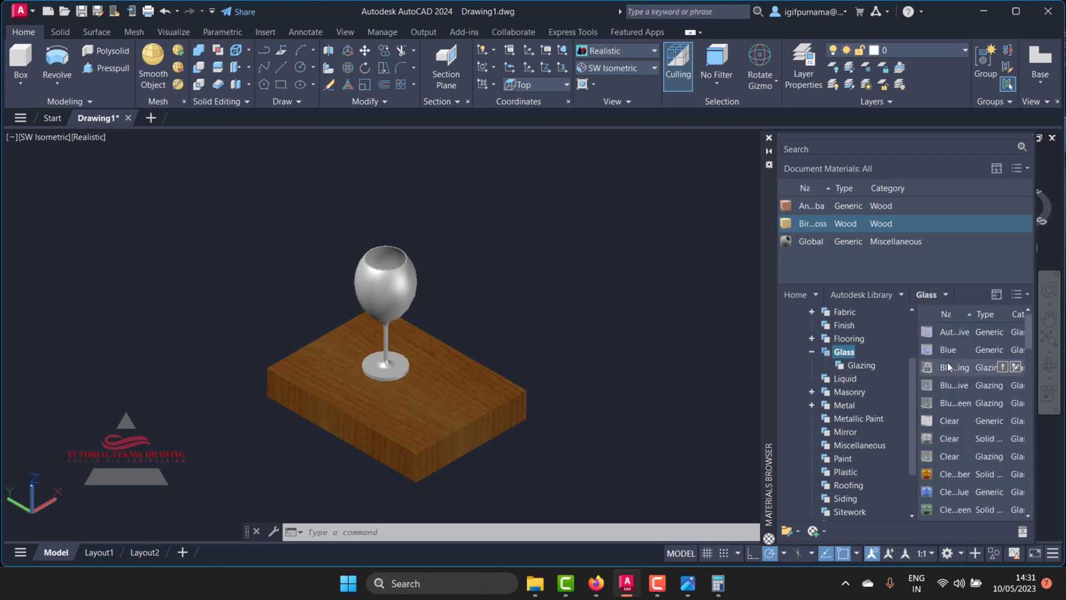
{"action": "scroll", "coordinate": [941, 498], "scroll_direction": "down", "scroll_amount": 1}
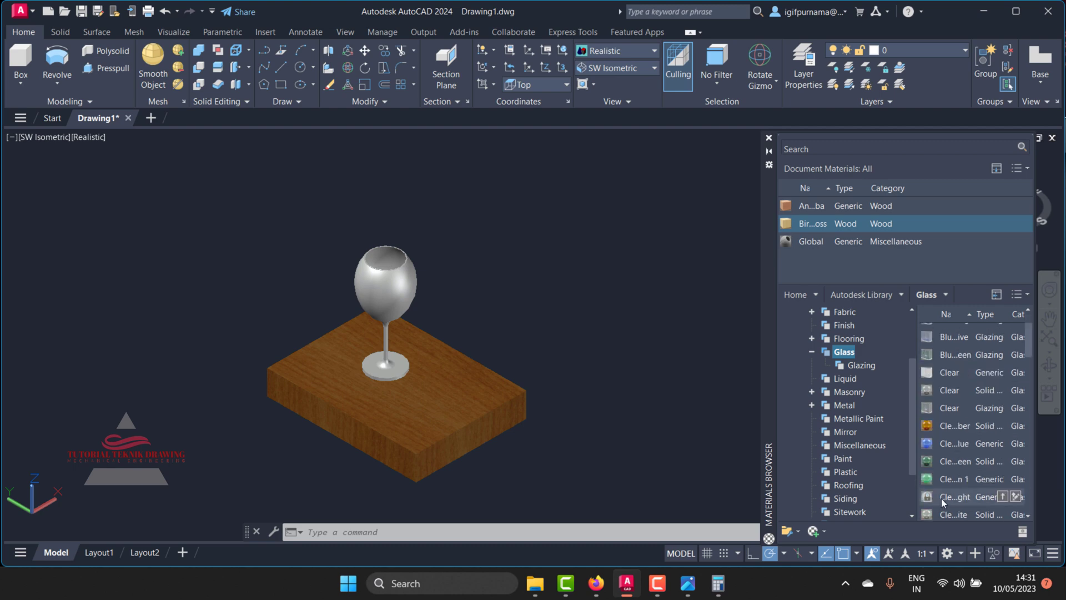
{"action": "left_click_drag", "start_coordinate": [995, 458], "coordinate": [786, 245]}
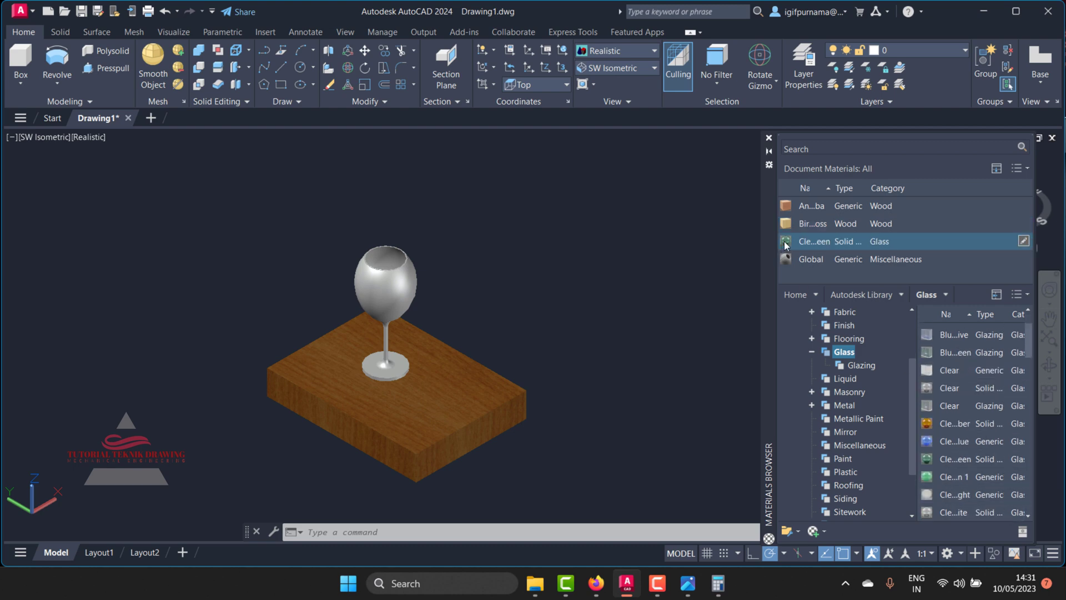
{"action": "left_click_drag", "start_coordinate": [405, 292], "coordinate": [406, 292]}
{"action": "scroll", "coordinate": [388, 273], "scroll_direction": "up", "scroll_amount": 3}
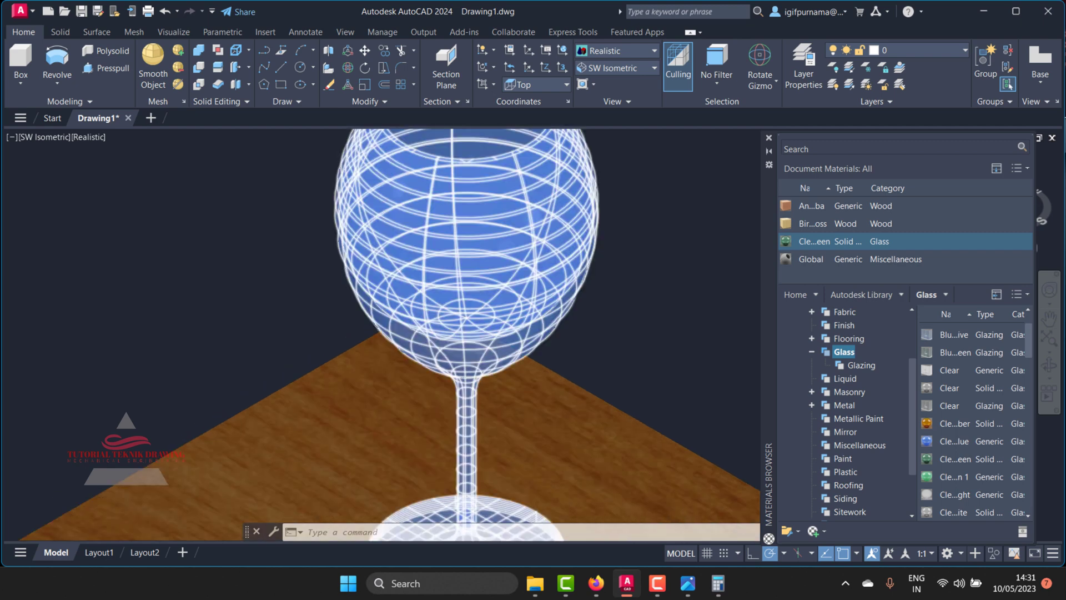
{"action": "scroll", "coordinate": [389, 272], "scroll_direction": "down", "scroll_amount": 2}
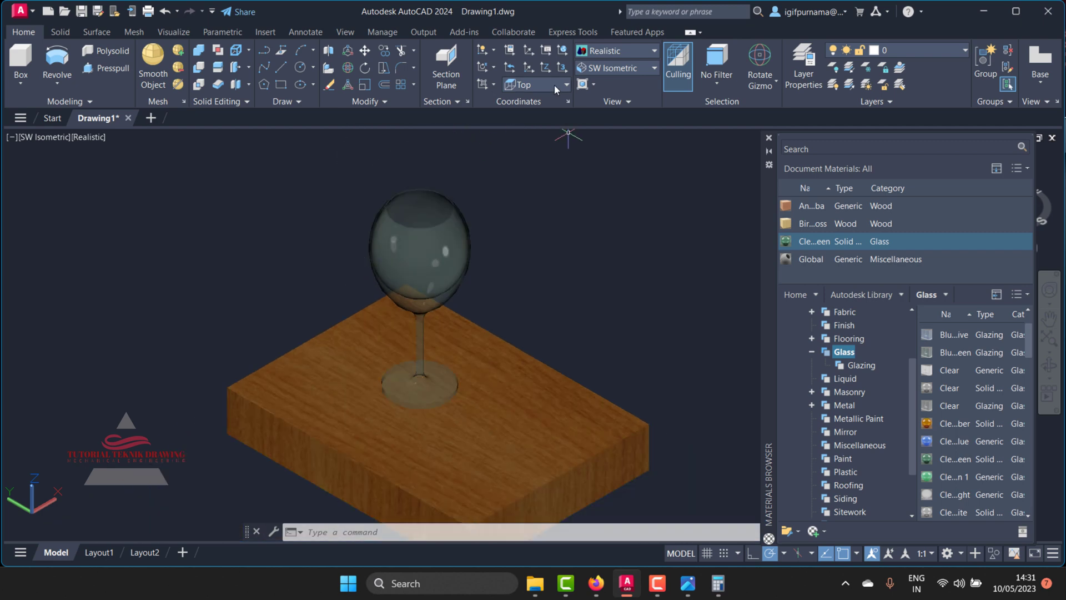
- Turn on Sun Status, keeping the current exposure settings
{"action": "left_click", "coordinate": [306, 32]}
{"action": "left_click", "coordinate": [269, 33]}
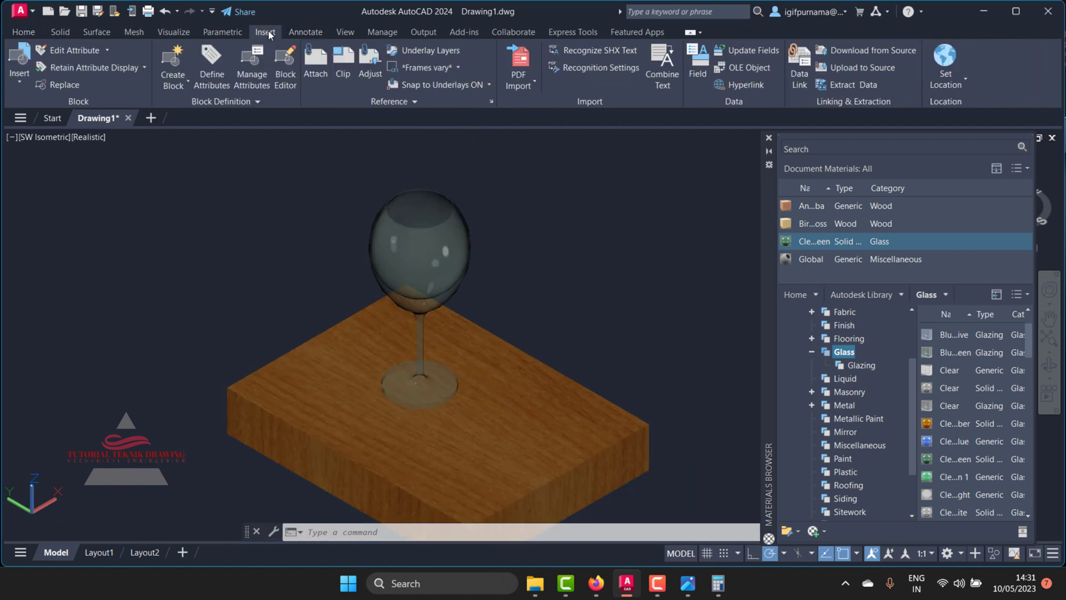
{"action": "left_click", "coordinate": [173, 32]}
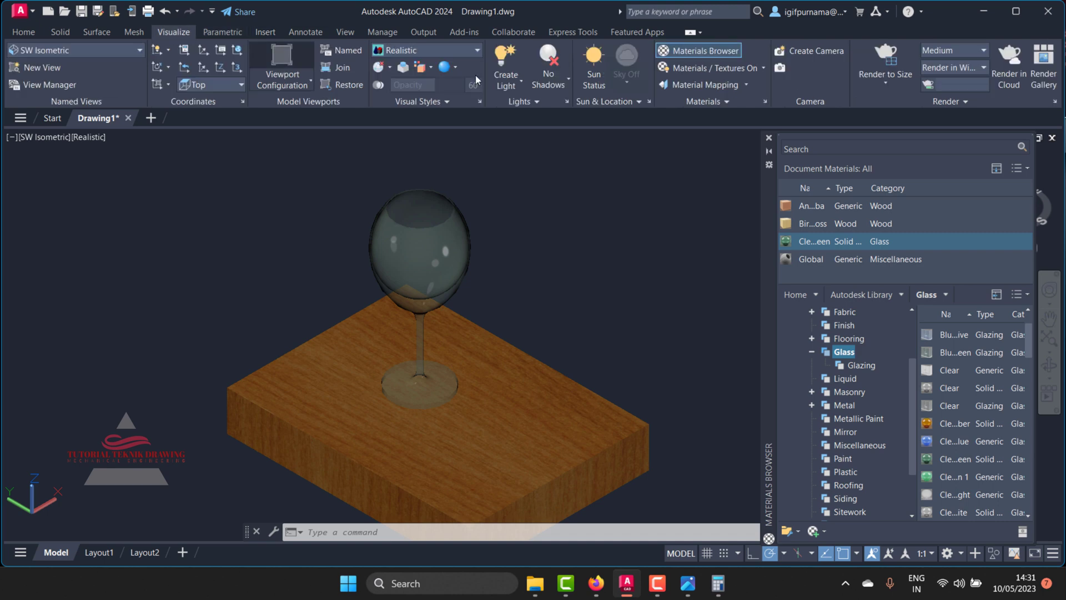
{"action": "left_click", "coordinate": [594, 67]}
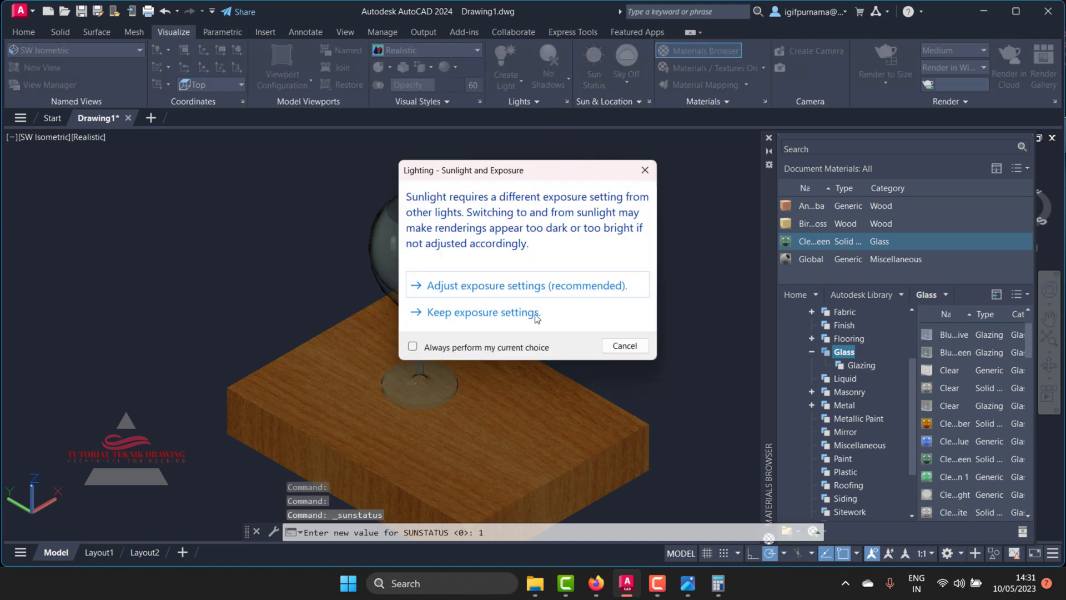
{"action": "left_click", "coordinate": [505, 284]}
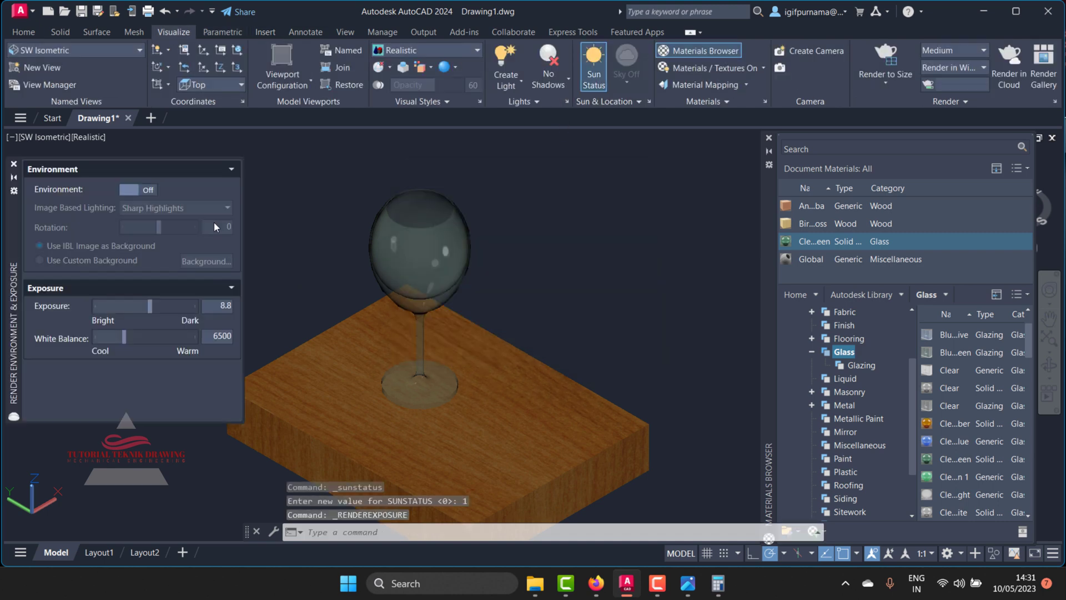
- Turn on the render environment with a solid white (255,255,255) custom background
{"action": "left_click", "coordinate": [145, 190]}
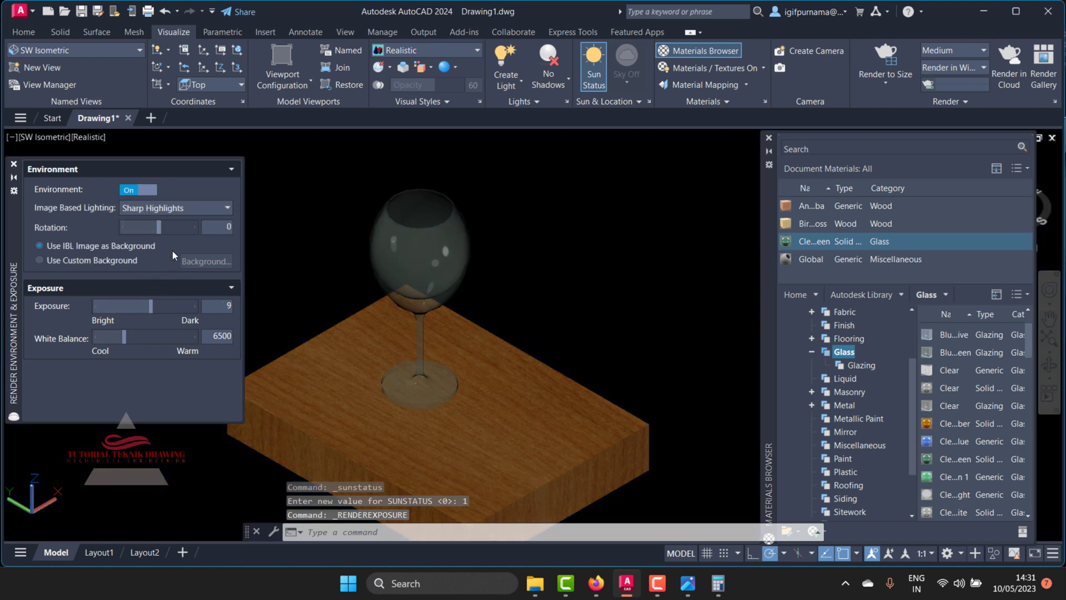
{"action": "left_click", "coordinate": [179, 211]}
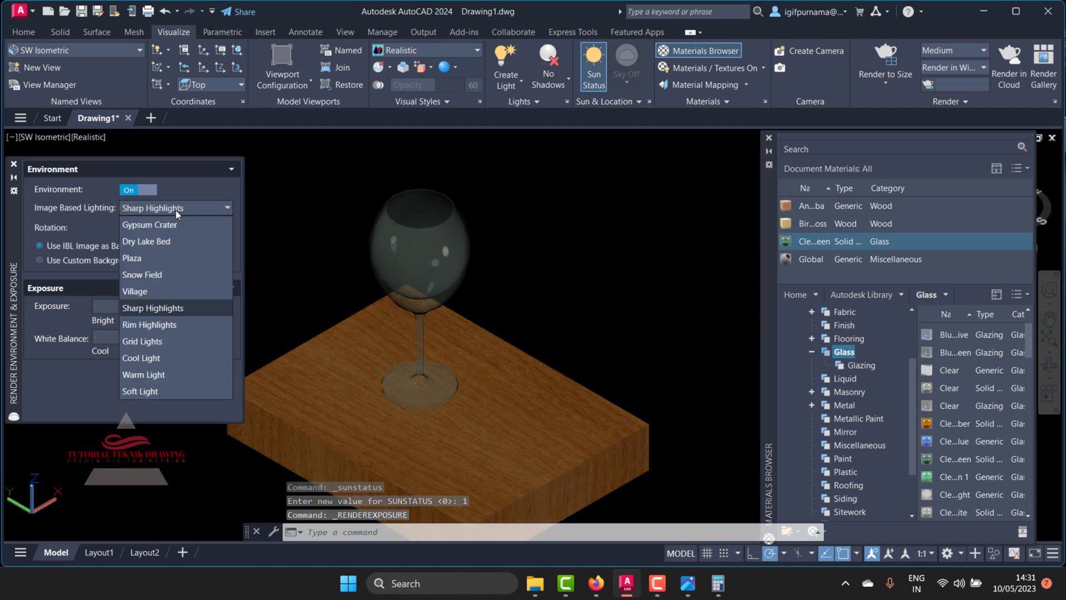
{"action": "left_click", "coordinate": [40, 261]}
{"action": "left_click", "coordinate": [203, 261]}
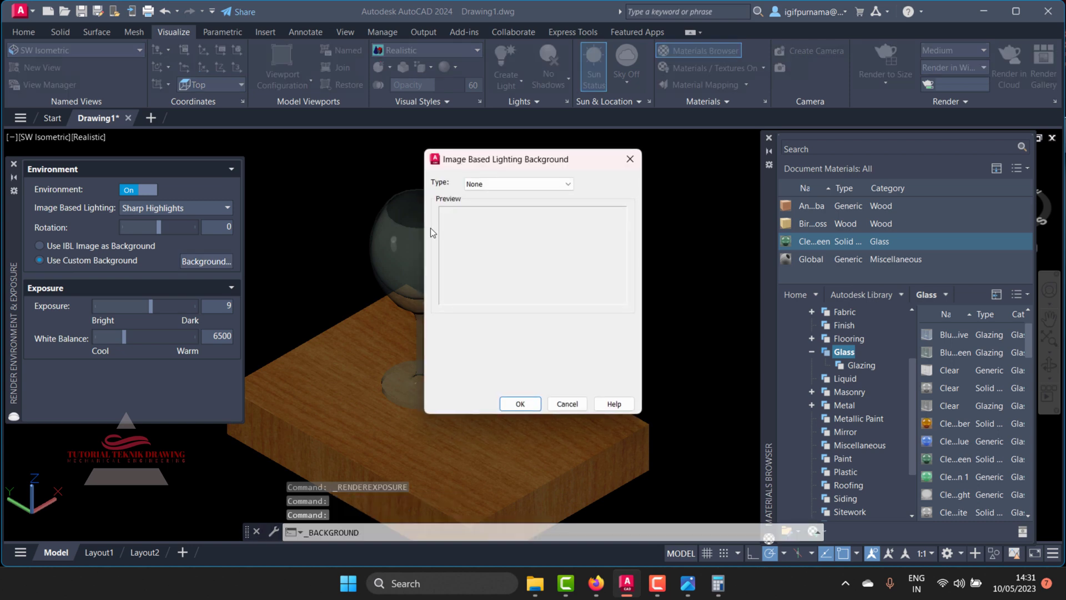
{"action": "left_click", "coordinate": [496, 189]}
{"action": "left_click", "coordinate": [493, 202]}
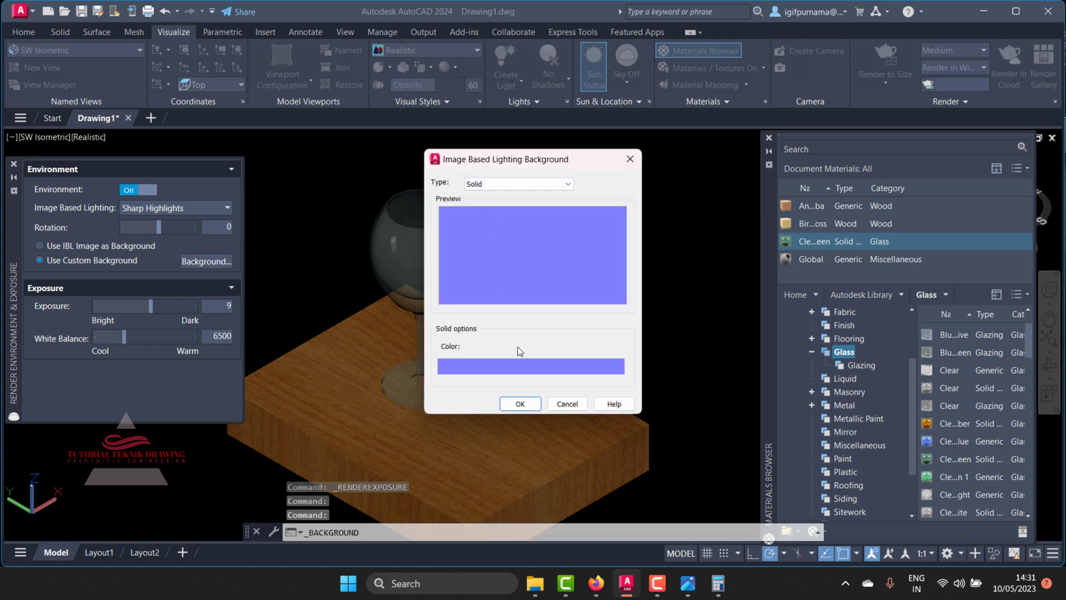
{"action": "left_click", "coordinate": [499, 366]}
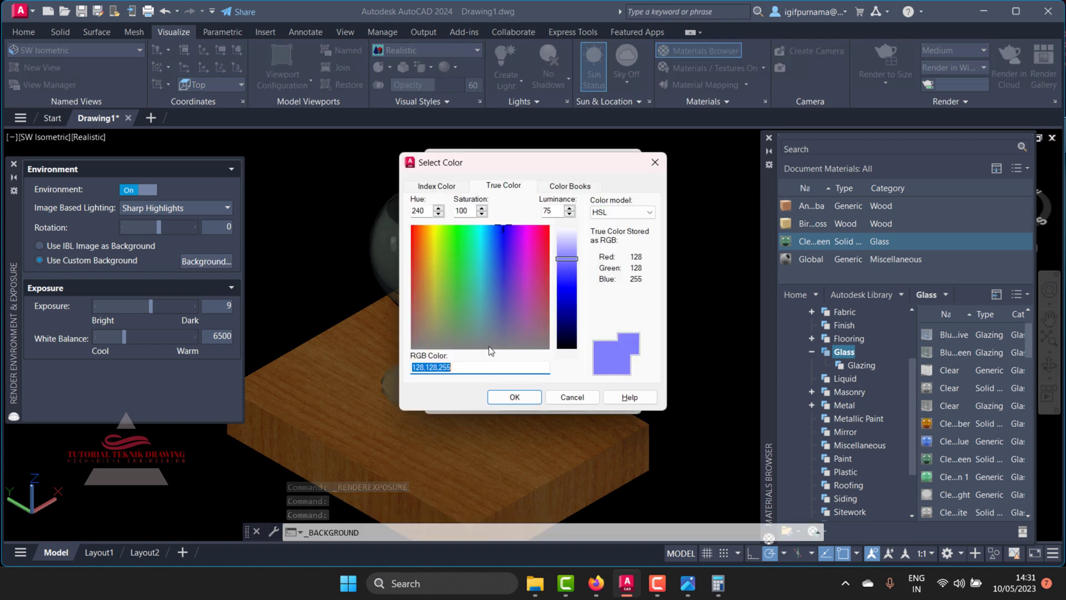
{"action": "left_click_drag", "start_coordinate": [564, 256], "coordinate": [567, 203]}
{"action": "left_click", "coordinate": [515, 397]}
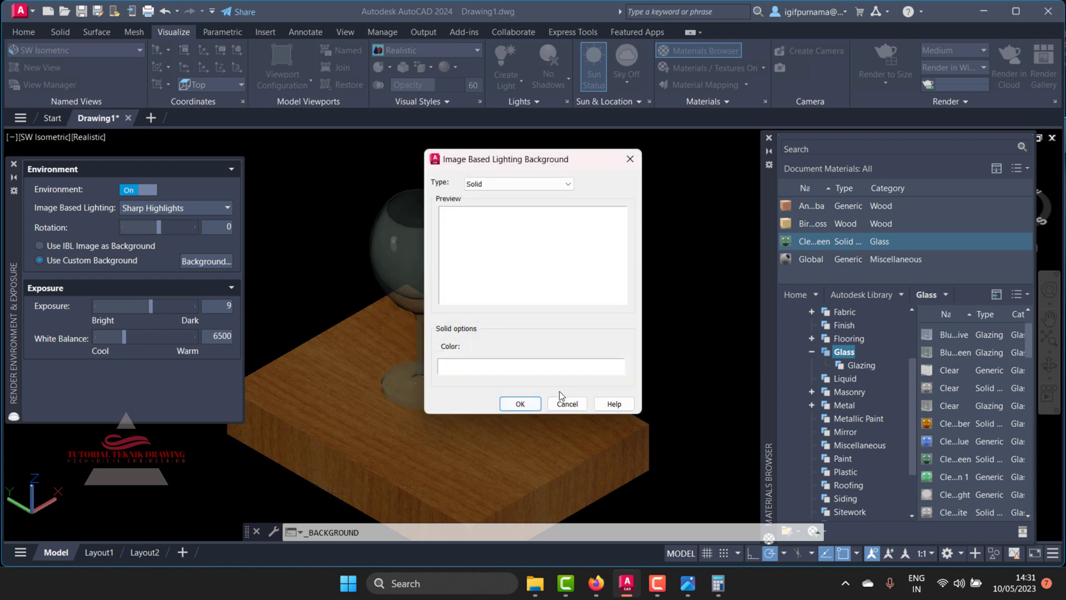
{"action": "scroll", "coordinate": [266, 287], "scroll_direction": "up", "scroll_amount": 3}
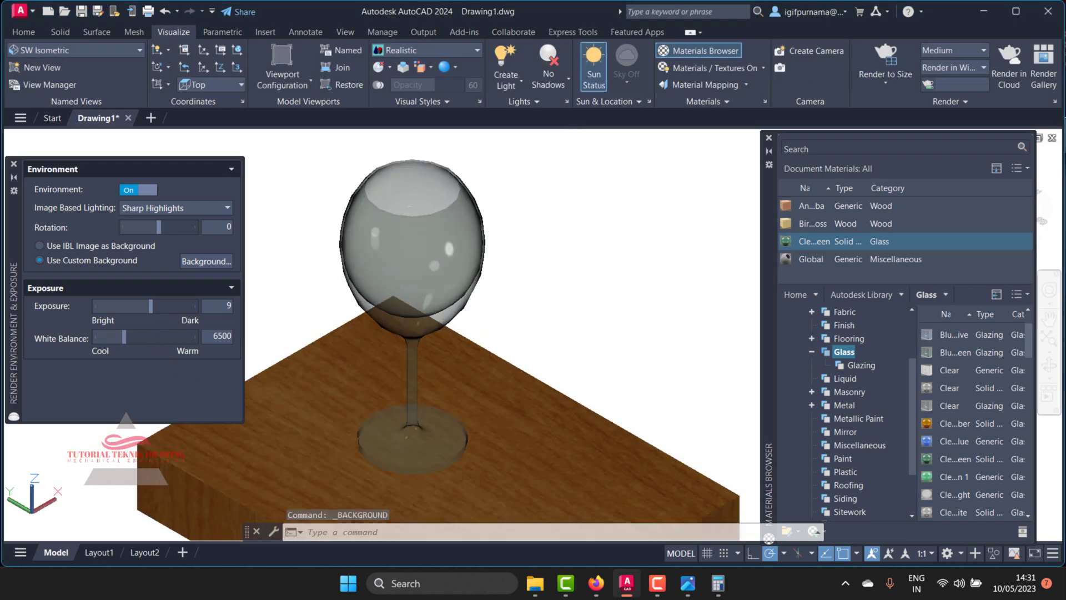
{"action": "scroll", "coordinate": [389, 311], "scroll_direction": "down", "scroll_amount": 5}
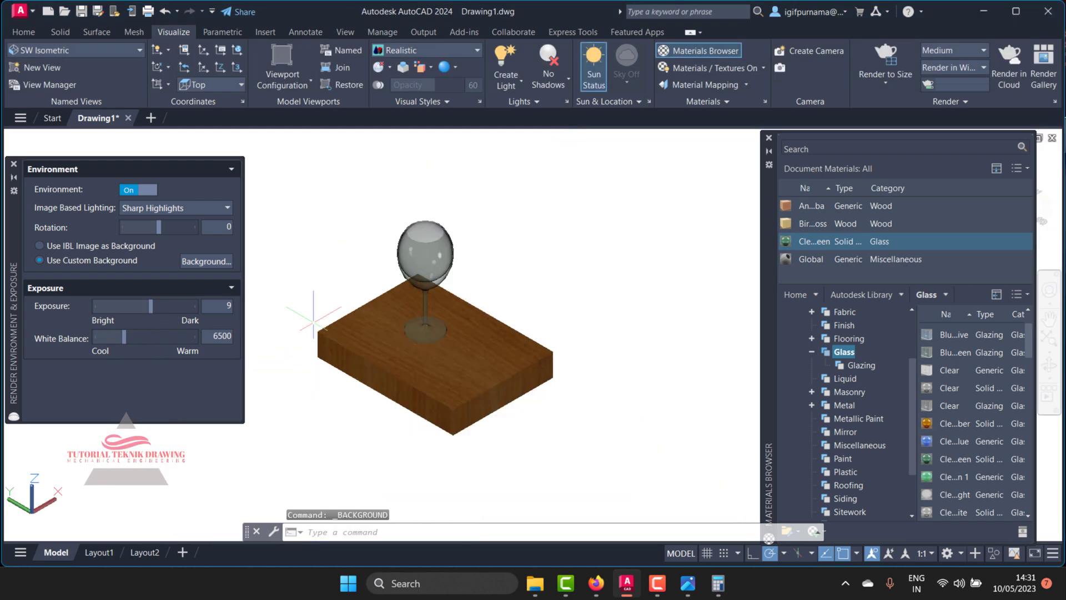
- Render the scene at 3300 x 2550 px (11 x 8.5 in @ 300dpi)
{"action": "left_click", "coordinate": [884, 84]}
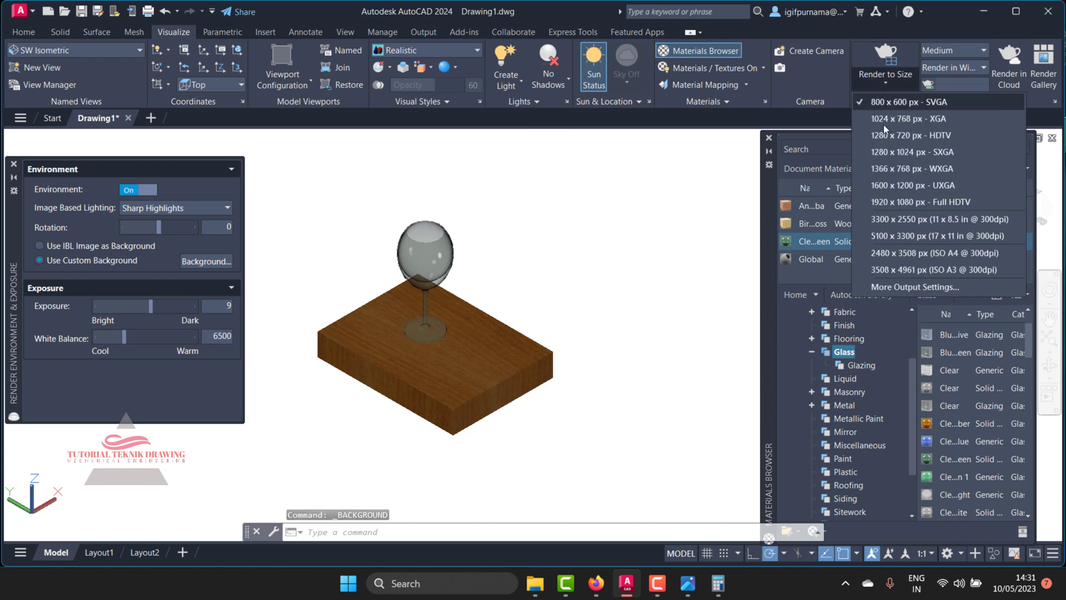
{"action": "left_click", "coordinate": [936, 219]}
{"action": "left_click", "coordinate": [881, 59]}
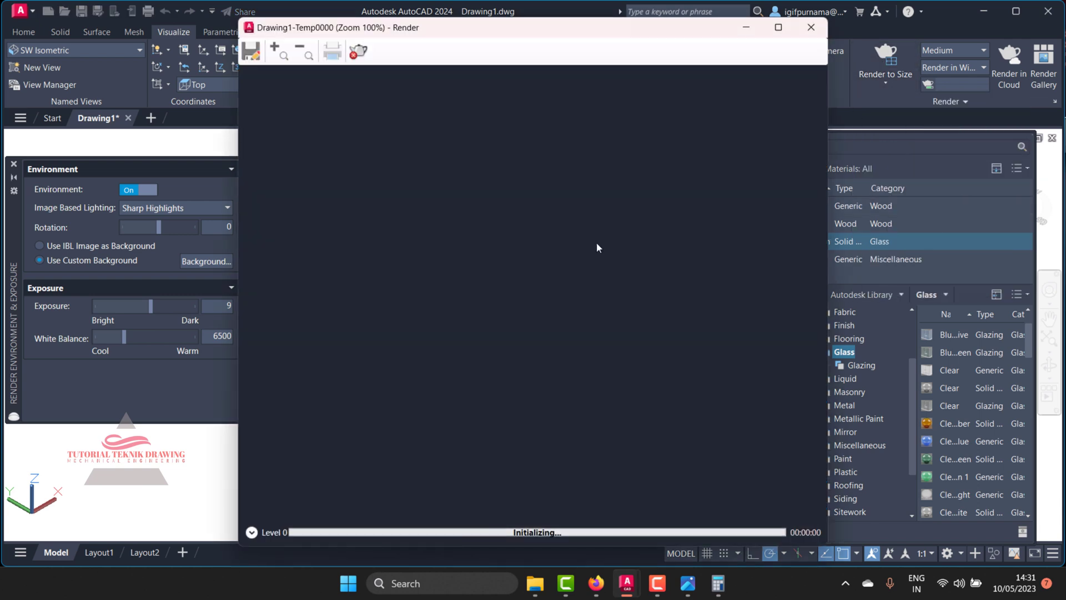
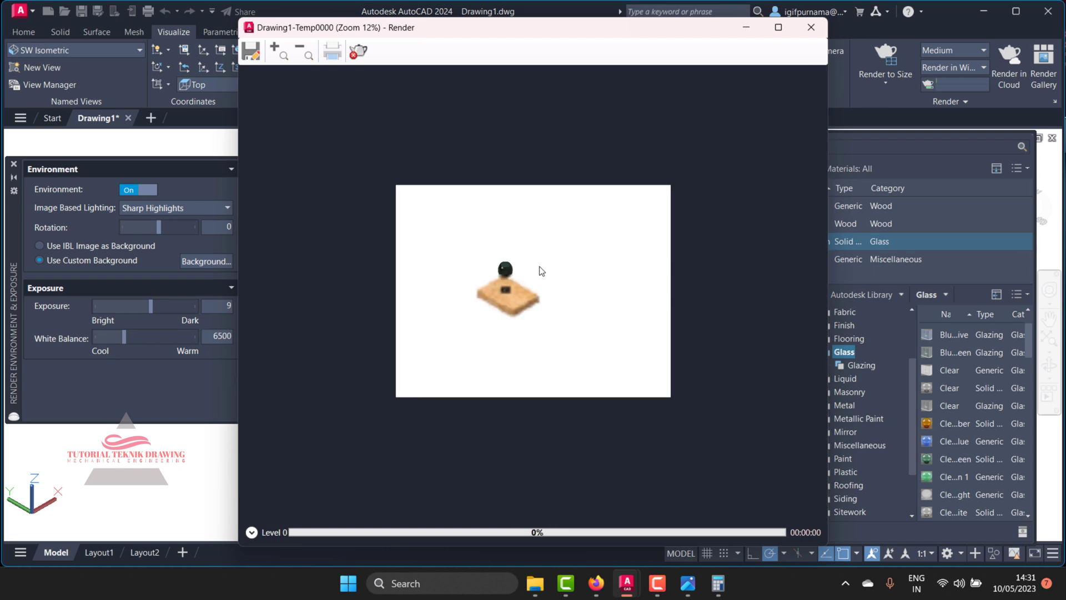
- Abort the running render of the wine glass on the wood block and zoom in on the model
{"action": "scroll", "coordinate": [514, 278], "scroll_direction": "up", "scroll_amount": 3}
{"action": "scroll", "coordinate": [505, 242], "scroll_direction": "down", "scroll_amount": 2}
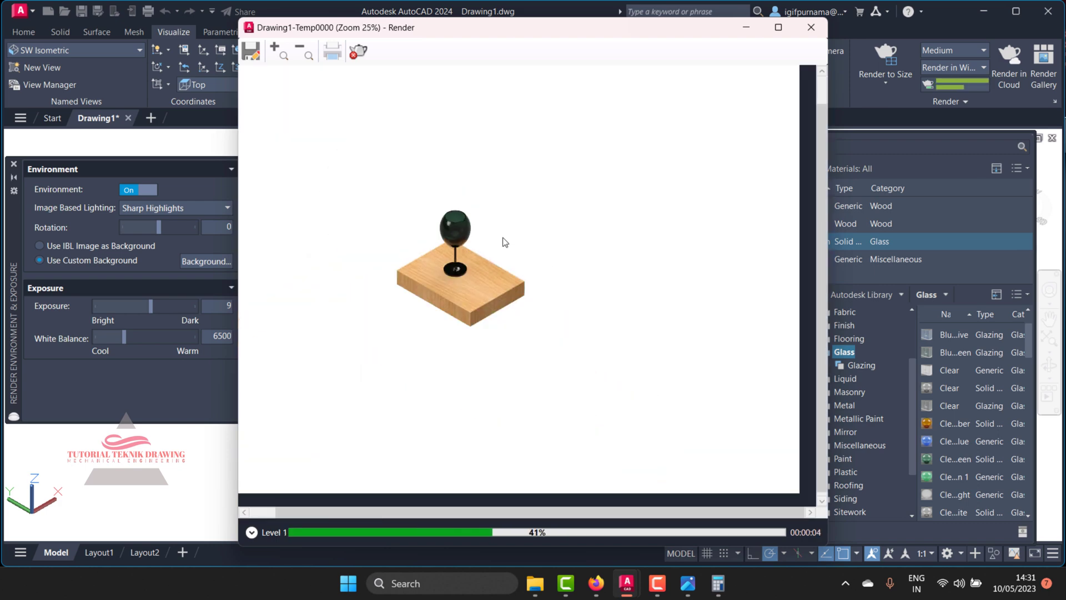
{"action": "left_click", "coordinate": [812, 27]}
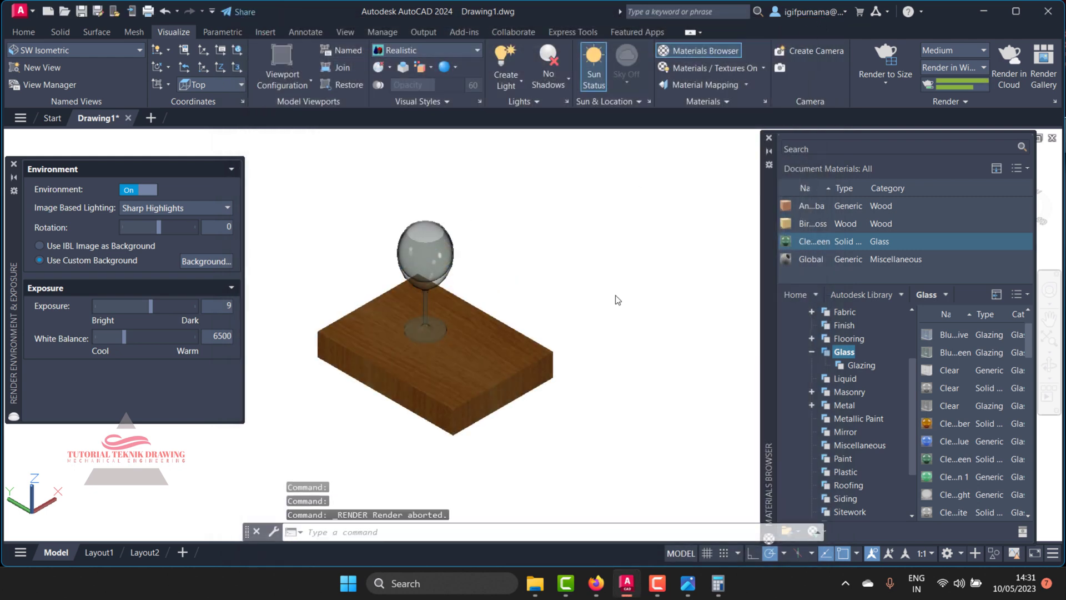
{"action": "scroll", "coordinate": [502, 272], "scroll_direction": "up", "scroll_amount": 2}
{"action": "scroll", "coordinate": [499, 233], "scroll_direction": "up", "scroll_amount": 3}
{"action": "scroll", "coordinate": [517, 157], "scroll_direction": "up", "scroll_amount": 3}
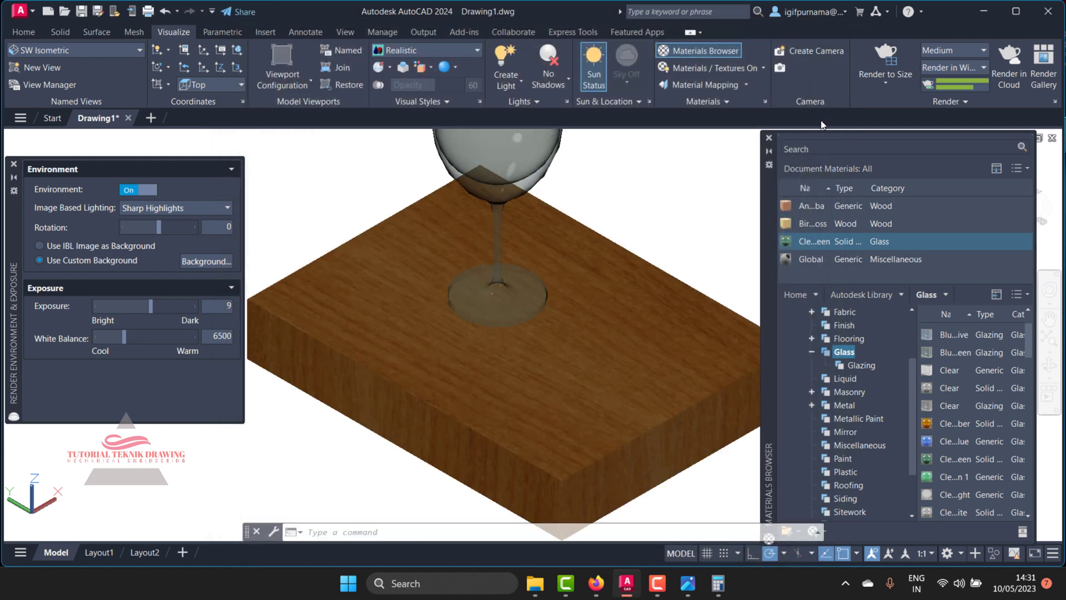
- Run Render to Size on the wine glass scene, inspect the image until 100%, then close it
{"action": "left_click", "coordinate": [885, 62]}
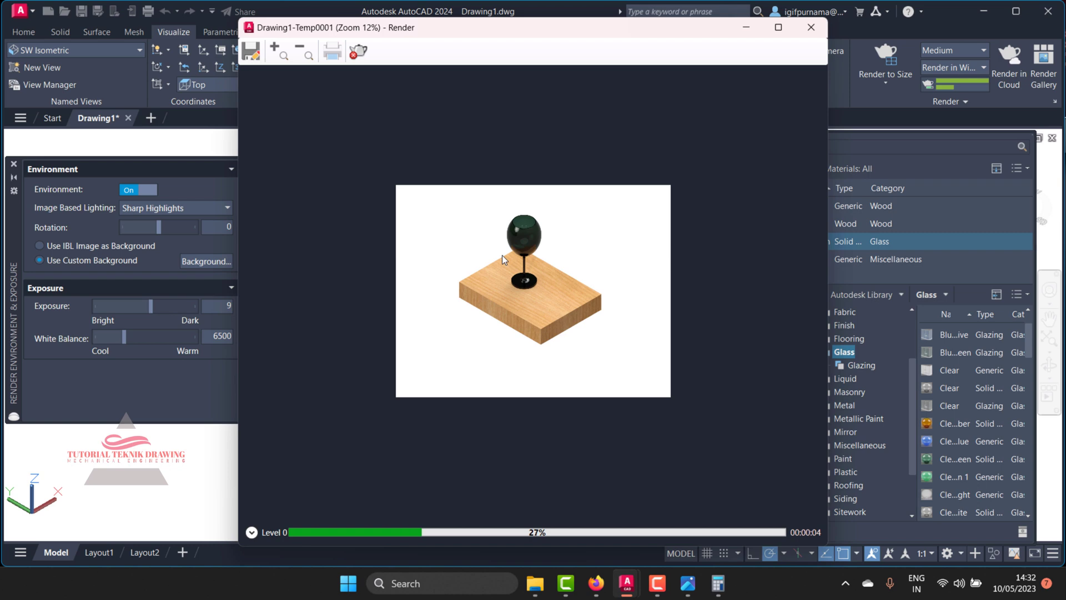
{"action": "scroll", "coordinate": [503, 256], "scroll_direction": "up", "scroll_amount": 2}
{"action": "scroll", "coordinate": [503, 255], "scroll_direction": "down", "scroll_amount": 1}
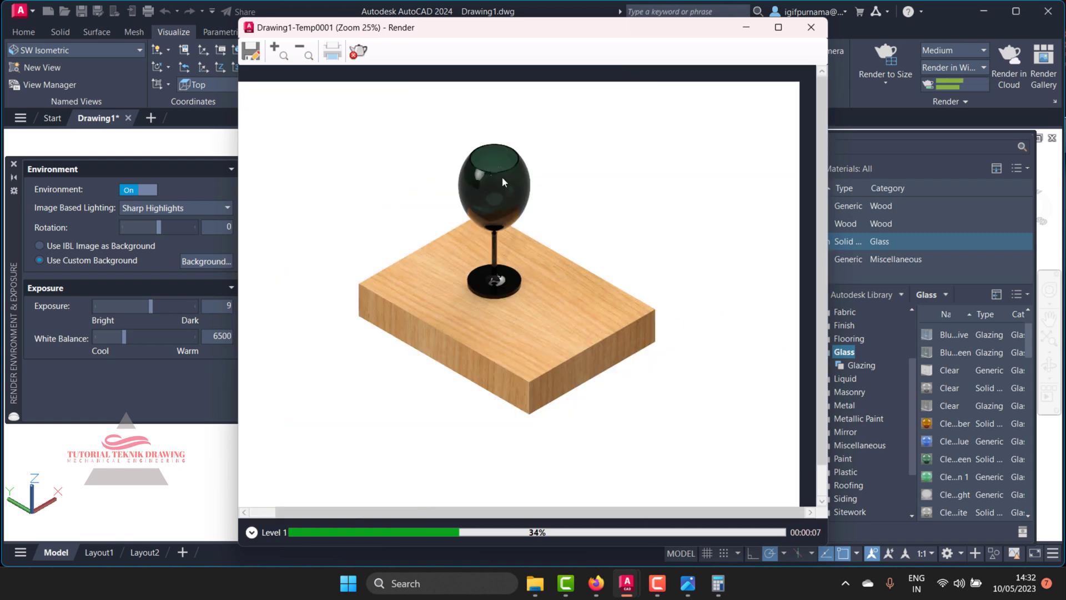
{"action": "scroll", "coordinate": [502, 171], "scroll_direction": "up", "scroll_amount": 2}
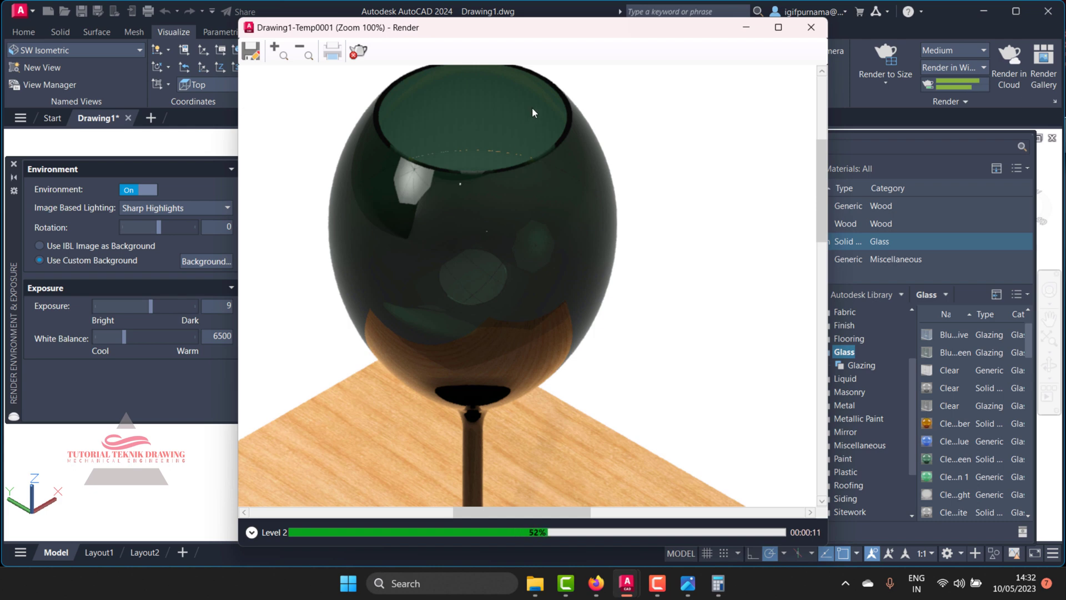
{"action": "scroll", "coordinate": [531, 116], "scroll_direction": "down", "scroll_amount": 2}
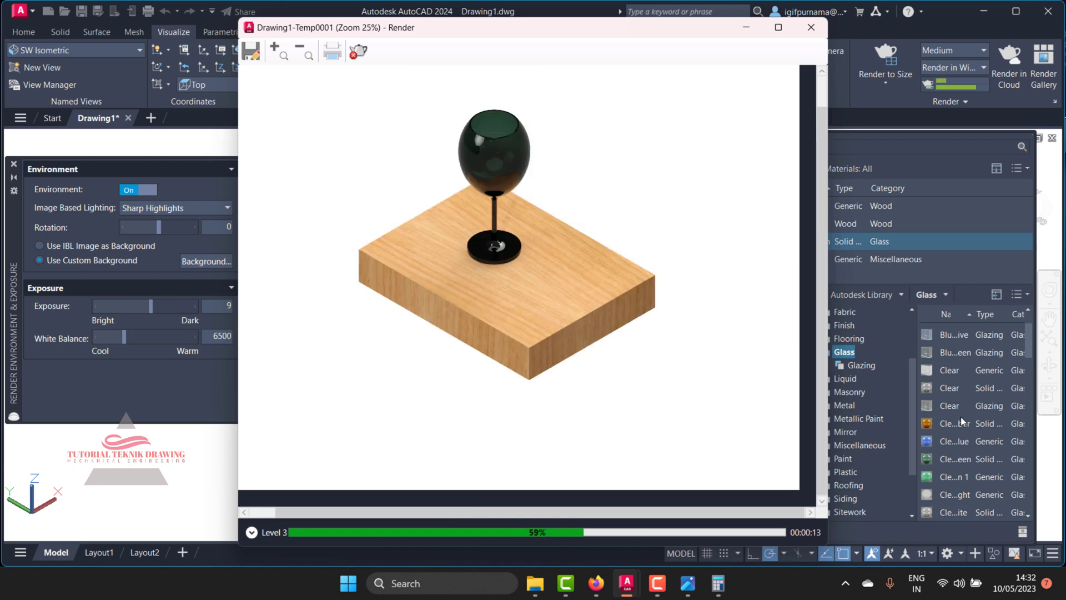
{"action": "scroll", "coordinate": [489, 125], "scroll_direction": "up", "scroll_amount": 2}
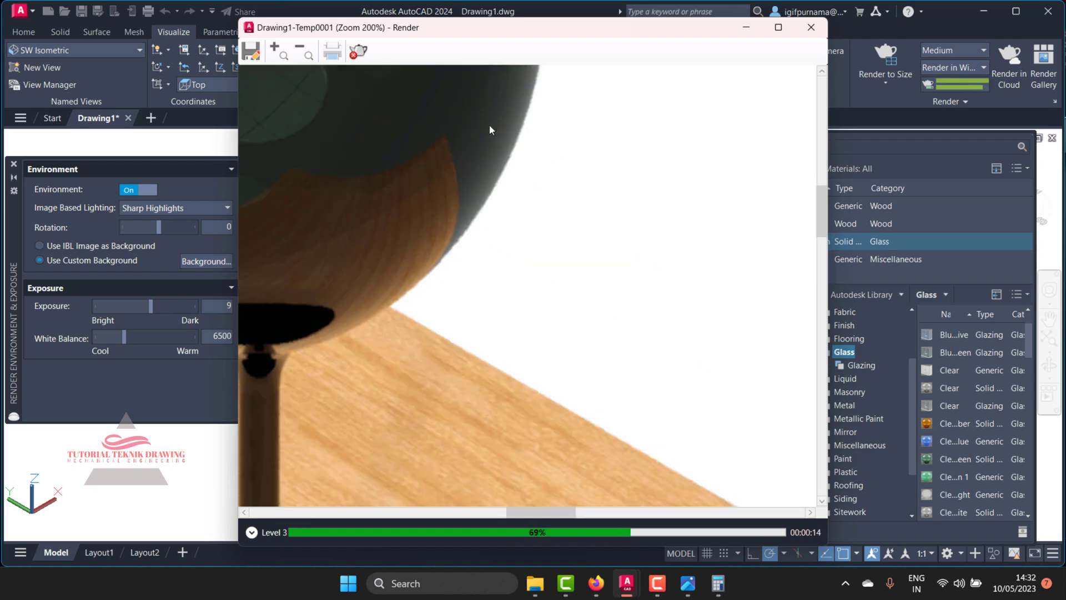
{"action": "scroll", "coordinate": [485, 160], "scroll_direction": "down", "scroll_amount": 2}
{"action": "scroll", "coordinate": [478, 155], "scroll_direction": "up", "scroll_amount": 1}
{"action": "scroll", "coordinate": [472, 175], "scroll_direction": "up", "scroll_amount": 1}
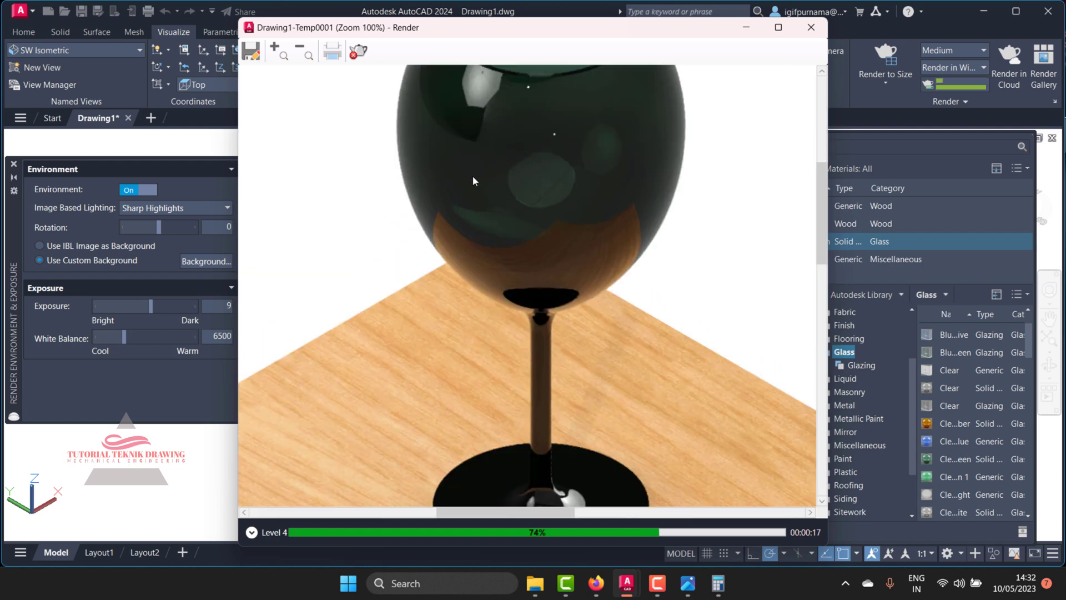
{"action": "scroll", "coordinate": [472, 175], "scroll_direction": "down", "scroll_amount": 1}
{"action": "scroll", "coordinate": [471, 176], "scroll_direction": "down", "scroll_amount": 1}
{"action": "scroll", "coordinate": [472, 175], "scroll_direction": "up", "scroll_amount": 1}
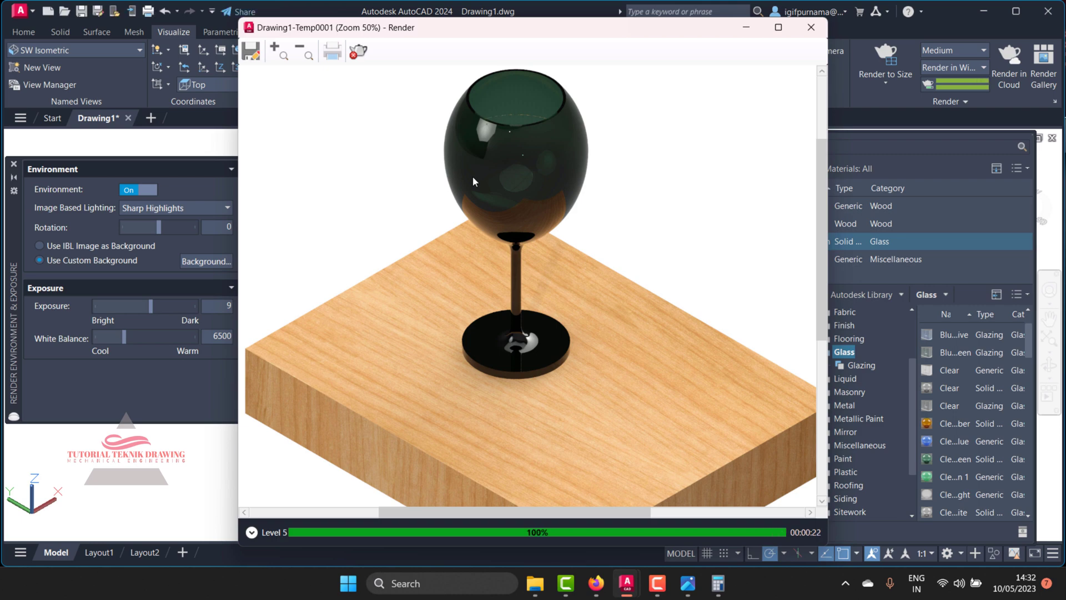
{"action": "left_click", "coordinate": [812, 27]}
- Add the Glass library's Blue (Glazing) material and apply it to the wine glass
{"action": "scroll", "coordinate": [954, 483], "scroll_direction": "down", "scroll_amount": 2}
{"action": "scroll", "coordinate": [964, 513], "scroll_direction": "down", "scroll_amount": 2}
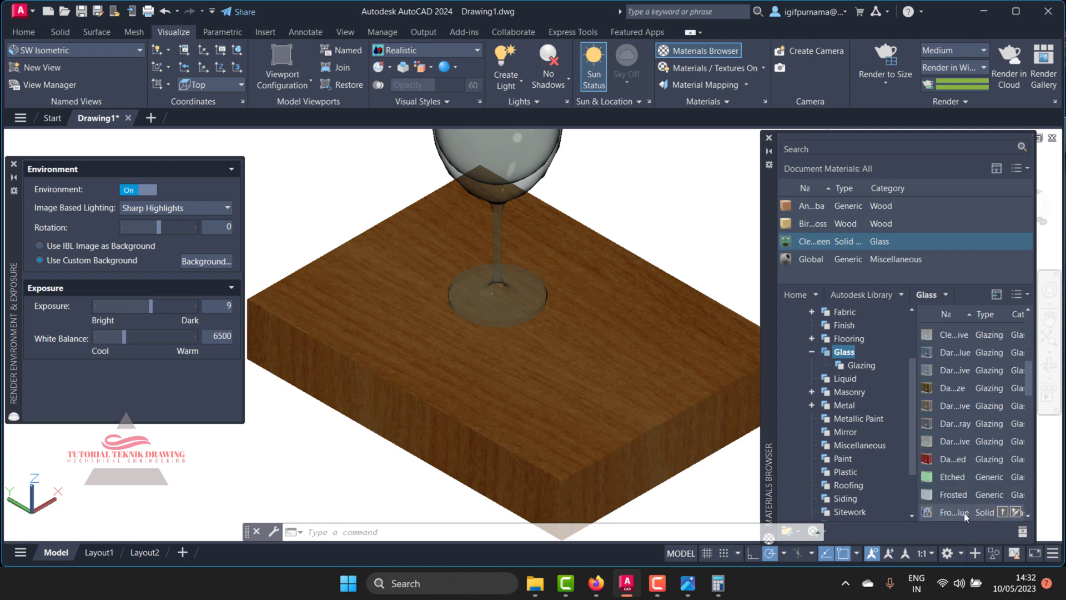
{"action": "scroll", "coordinate": [963, 512], "scroll_direction": "down", "scroll_amount": 2}
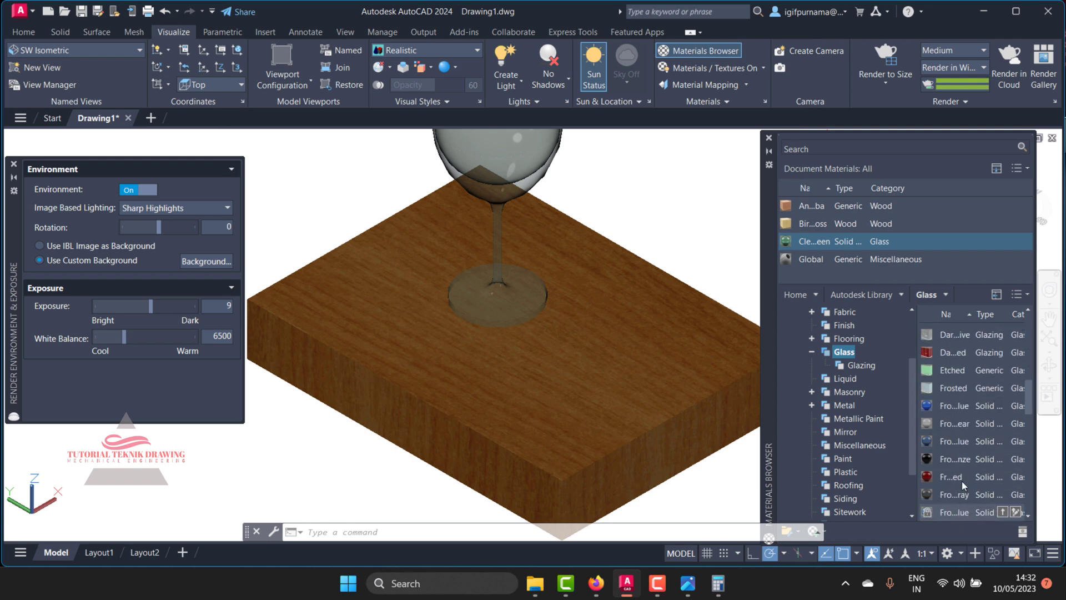
{"action": "scroll", "coordinate": [962, 480], "scroll_direction": "up", "scroll_amount": 3}
{"action": "scroll", "coordinate": [962, 481], "scroll_direction": "up", "scroll_amount": 2}
{"action": "mouse_move", "coordinate": [966, 367]}
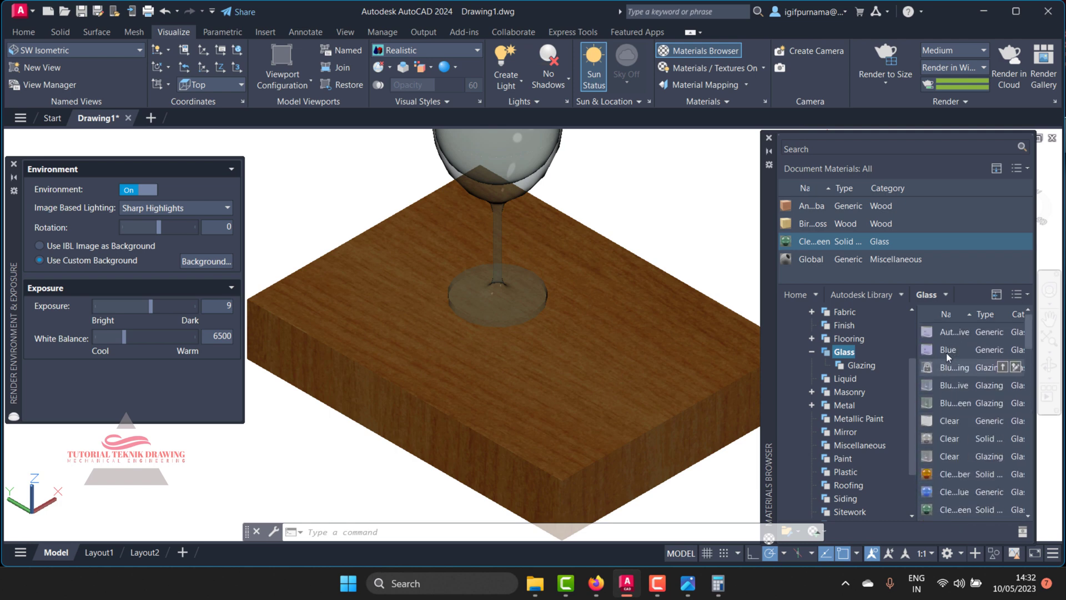
{"action": "left_click", "coordinate": [1002, 349]}
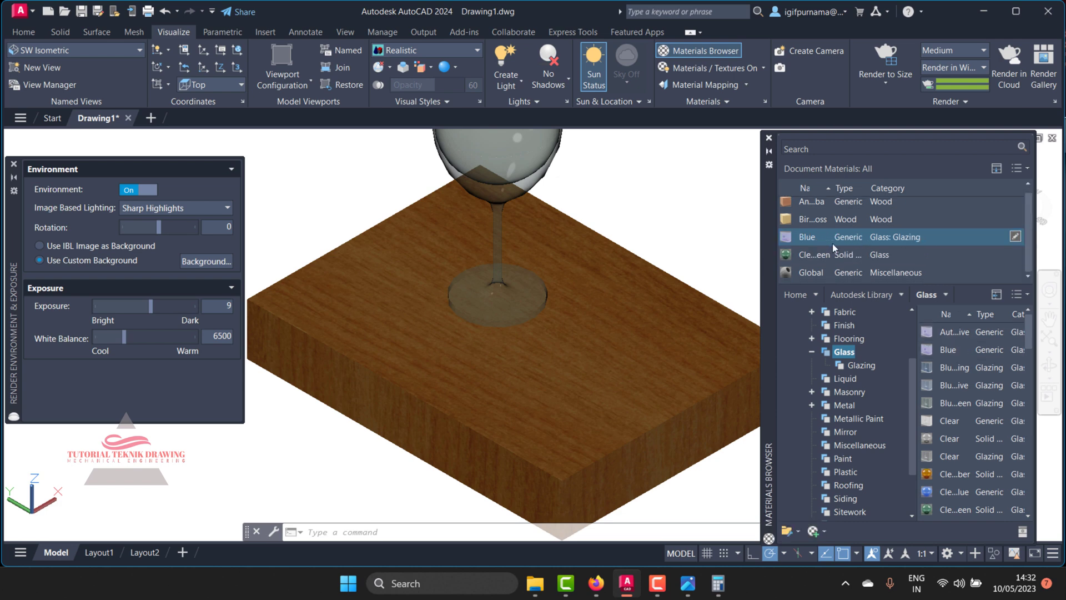
{"action": "left_click", "coordinate": [505, 173]}
- Render the blue-glazed glass on the wood block, abort at about 28%, and zoom the model
{"action": "left_click", "coordinate": [886, 61]}
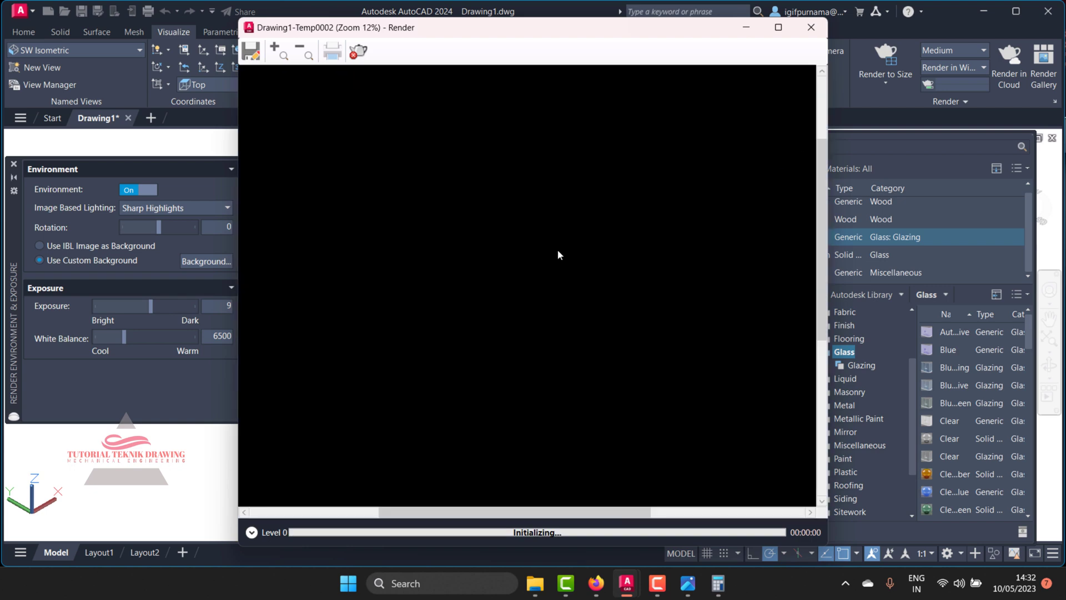
{"action": "scroll", "coordinate": [521, 242], "scroll_direction": "up", "scroll_amount": 1}
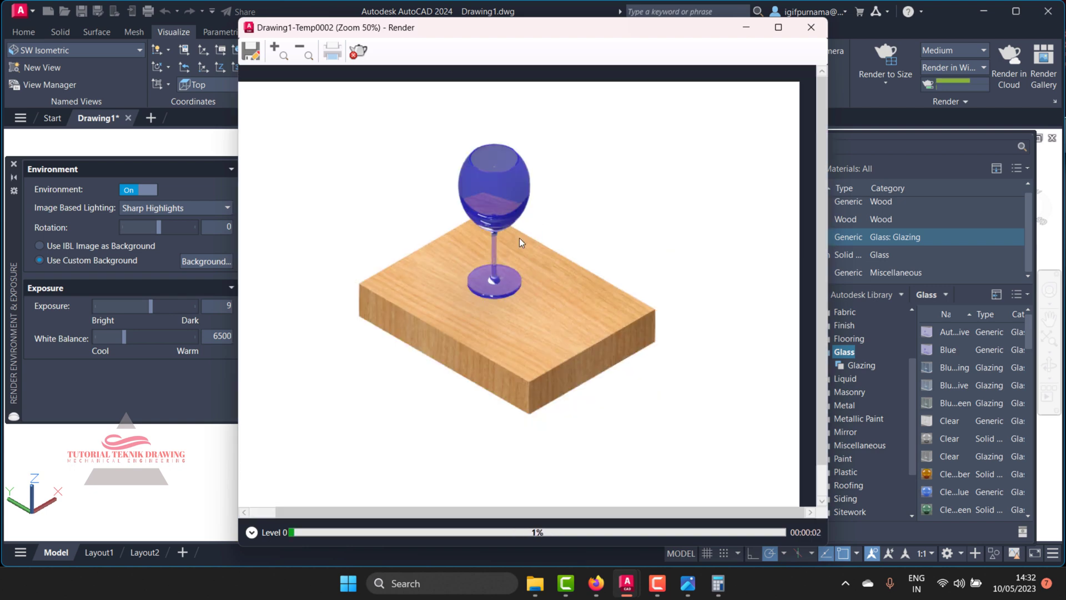
{"action": "scroll", "coordinate": [521, 242], "scroll_direction": "up", "scroll_amount": 1}
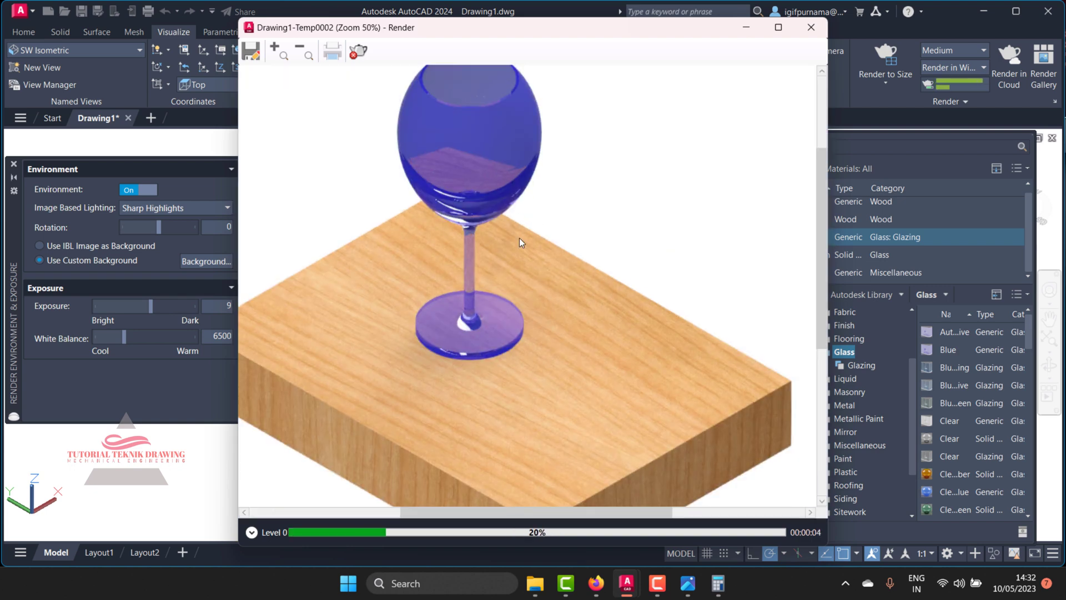
{"action": "scroll", "coordinate": [520, 242], "scroll_direction": "down", "scroll_amount": 1}
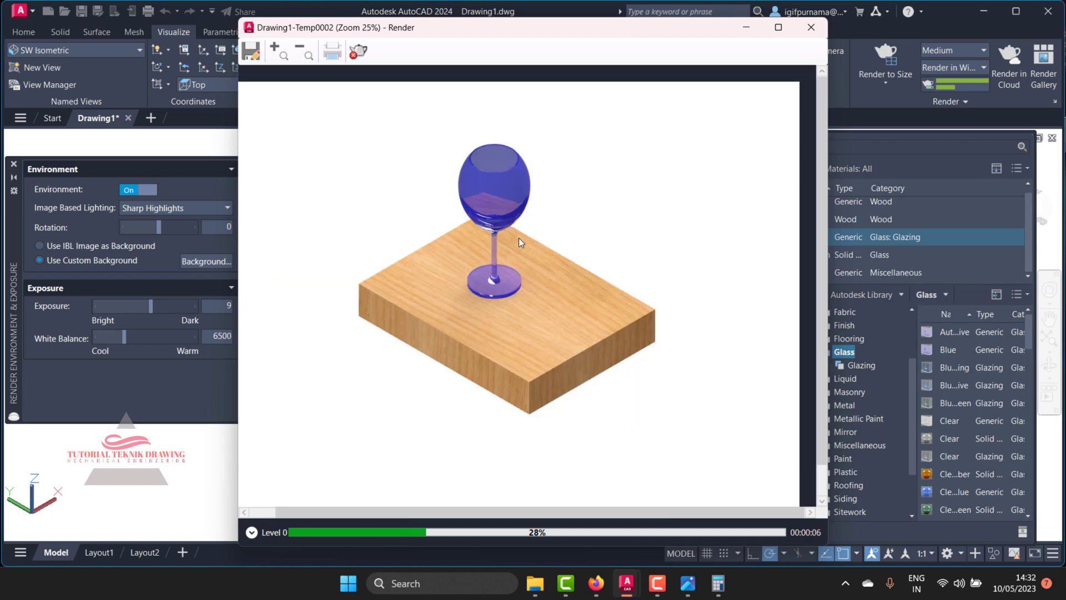
{"action": "left_click", "coordinate": [811, 24]}
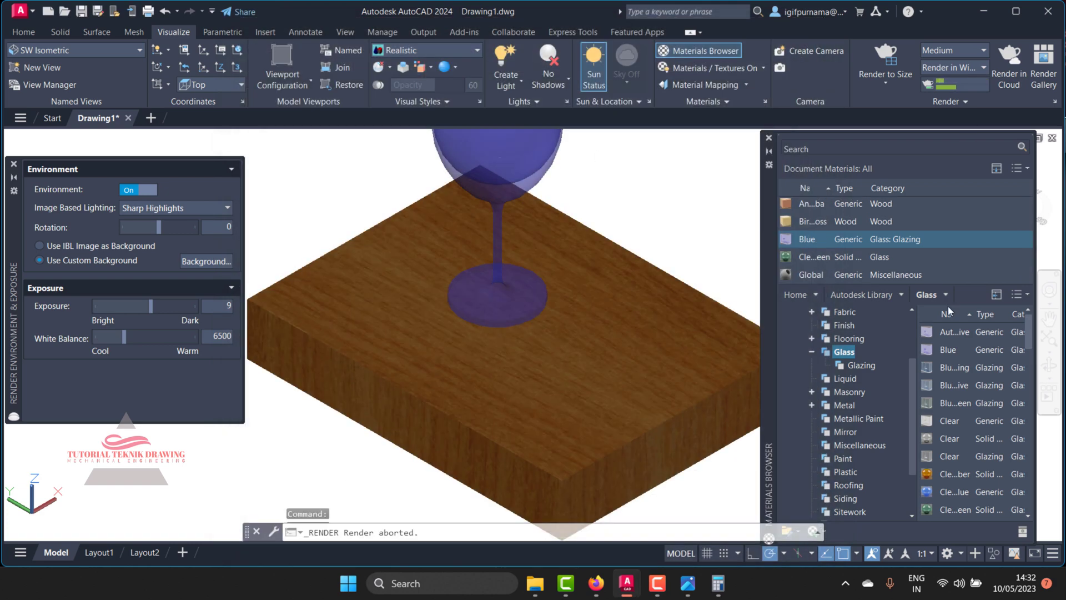
{"action": "scroll", "coordinate": [961, 460], "scroll_direction": "down", "scroll_amount": 3}
{"action": "scroll", "coordinate": [961, 459], "scroll_direction": "down", "scroll_amount": 1}
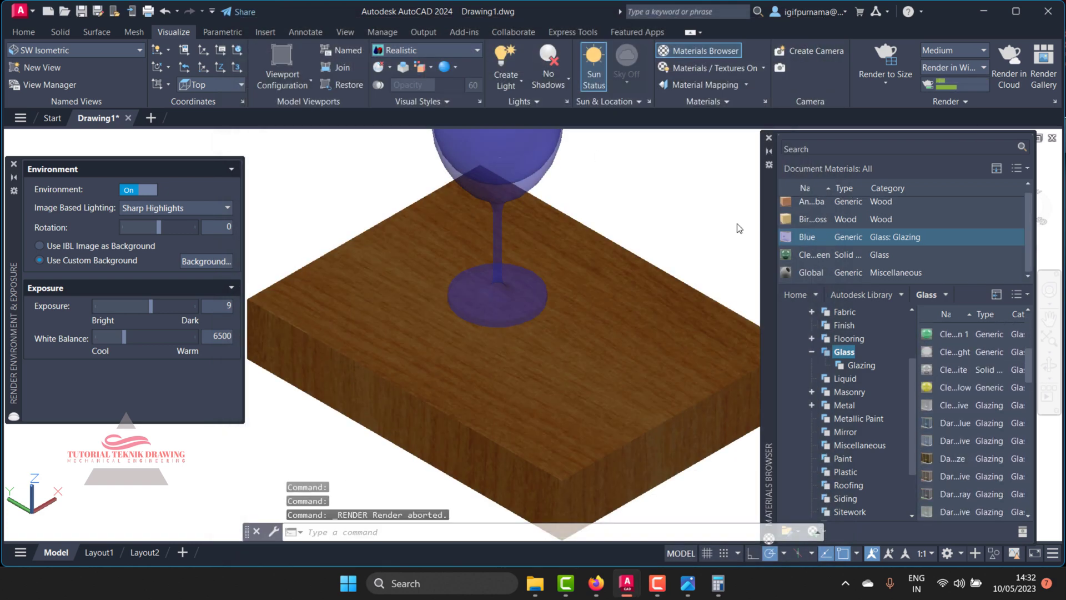
{"action": "scroll", "coordinate": [578, 266], "scroll_direction": "down", "scroll_amount": 3}
{"action": "scroll", "coordinate": [562, 270], "scroll_direction": "down", "scroll_amount": 2}
{"action": "scroll", "coordinate": [562, 269], "scroll_direction": "up", "scroll_amount": 3}
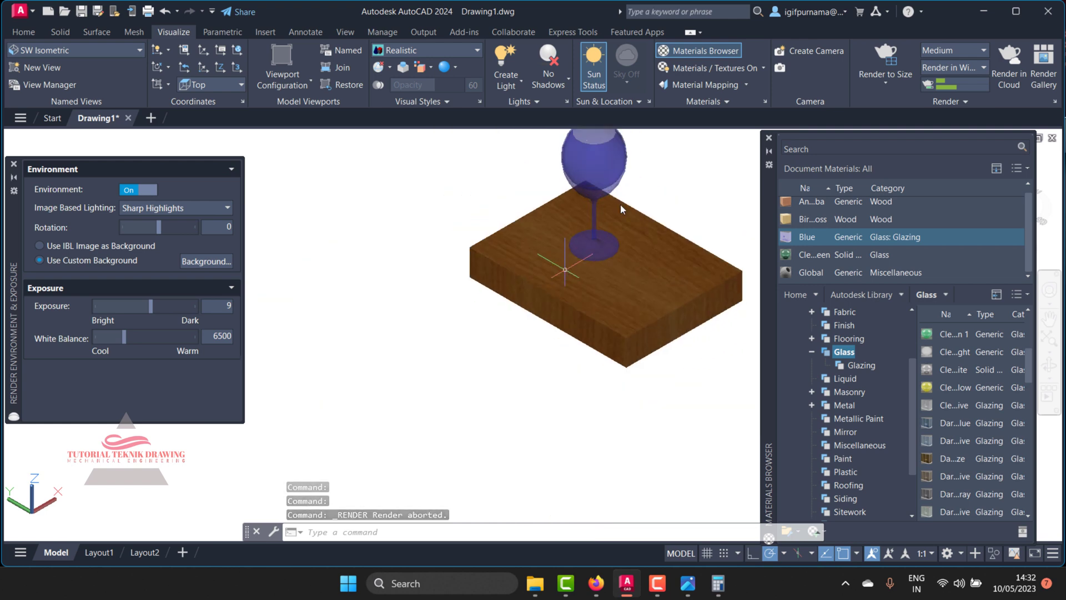